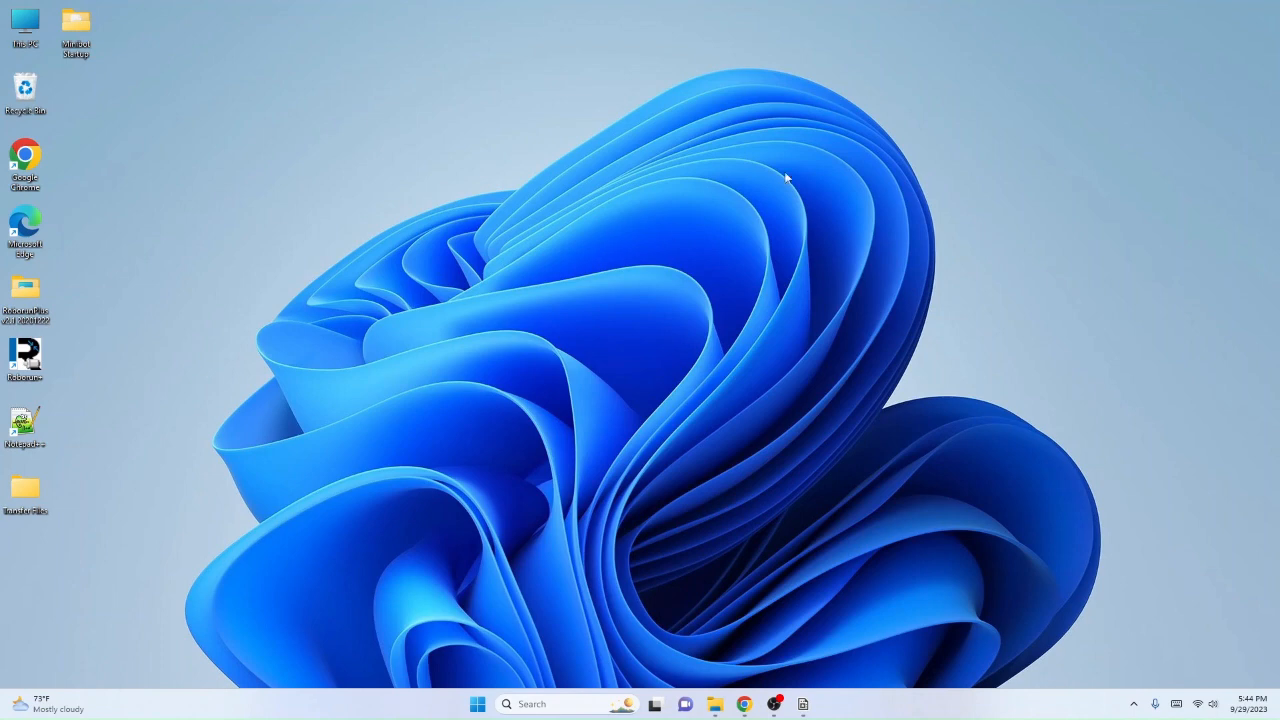
Step: Start a new, empty program in RoboRealm in place of the loaded Minibot Hallway Program
double_click(25, 358)
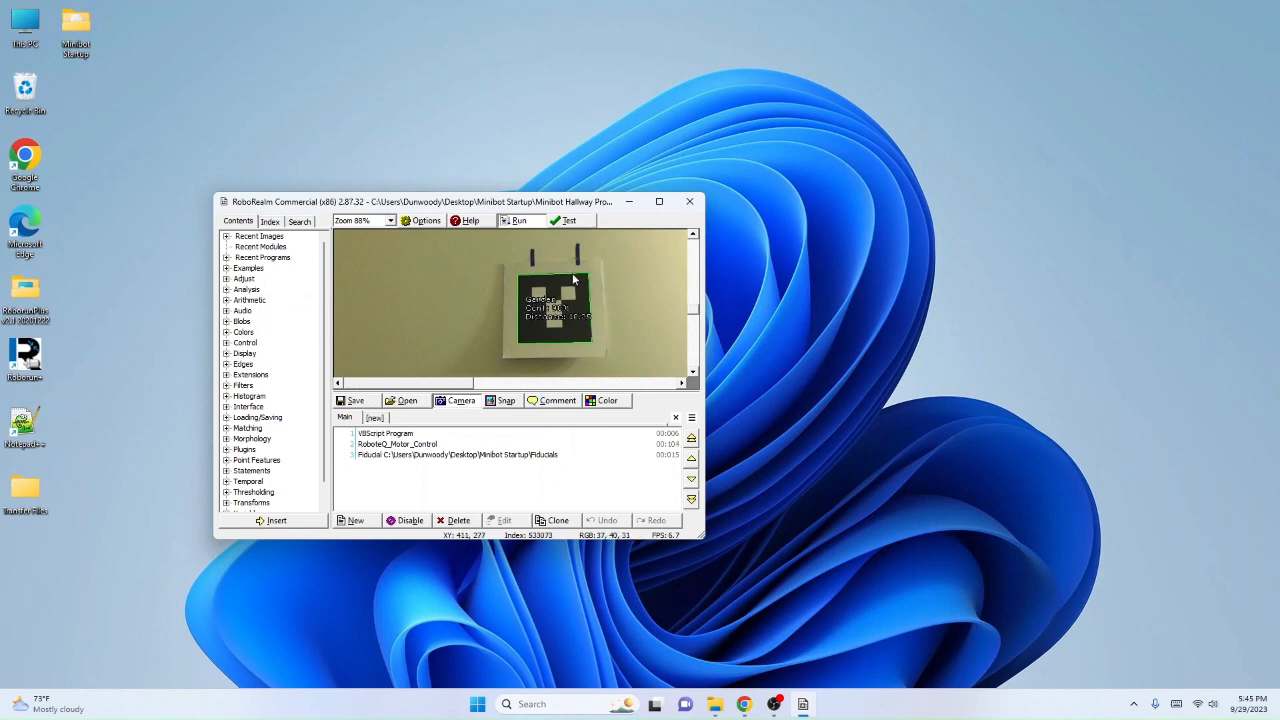
click(358, 520)
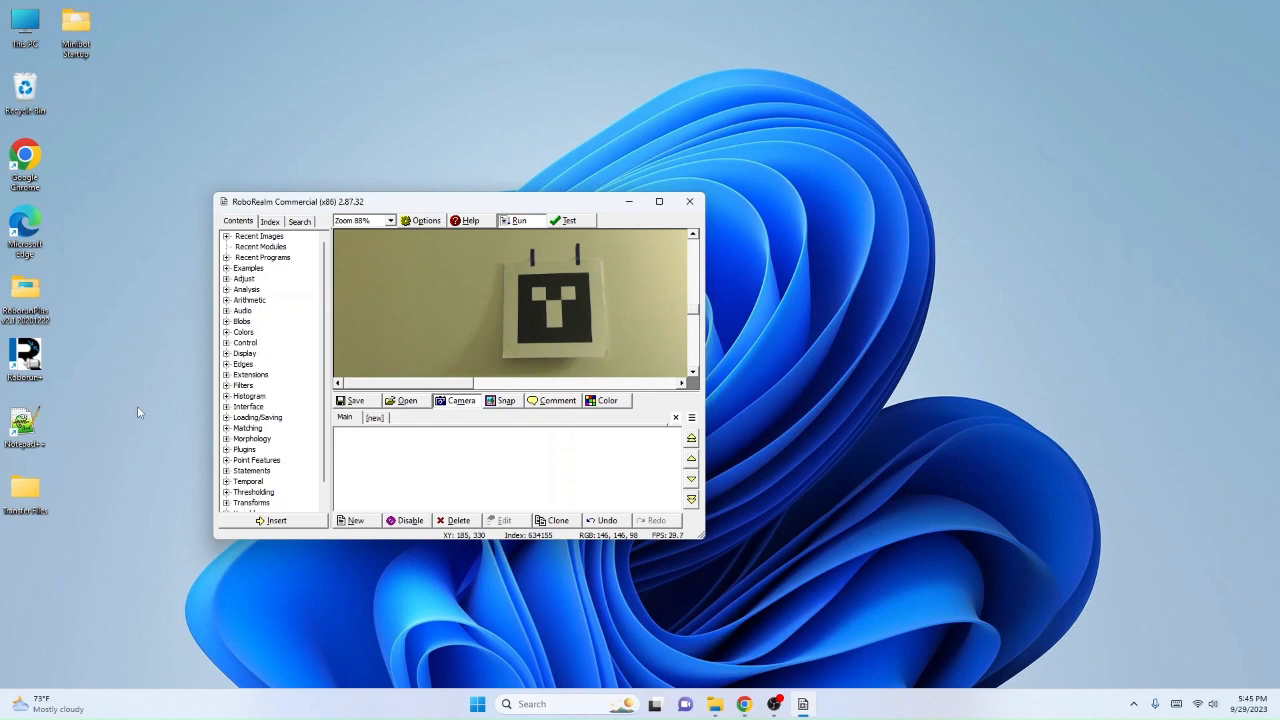
Step: Look at the files in the Minibot Startup folder, first from RoboRealm's Open dialog and again in File Explorer
click(404, 400)
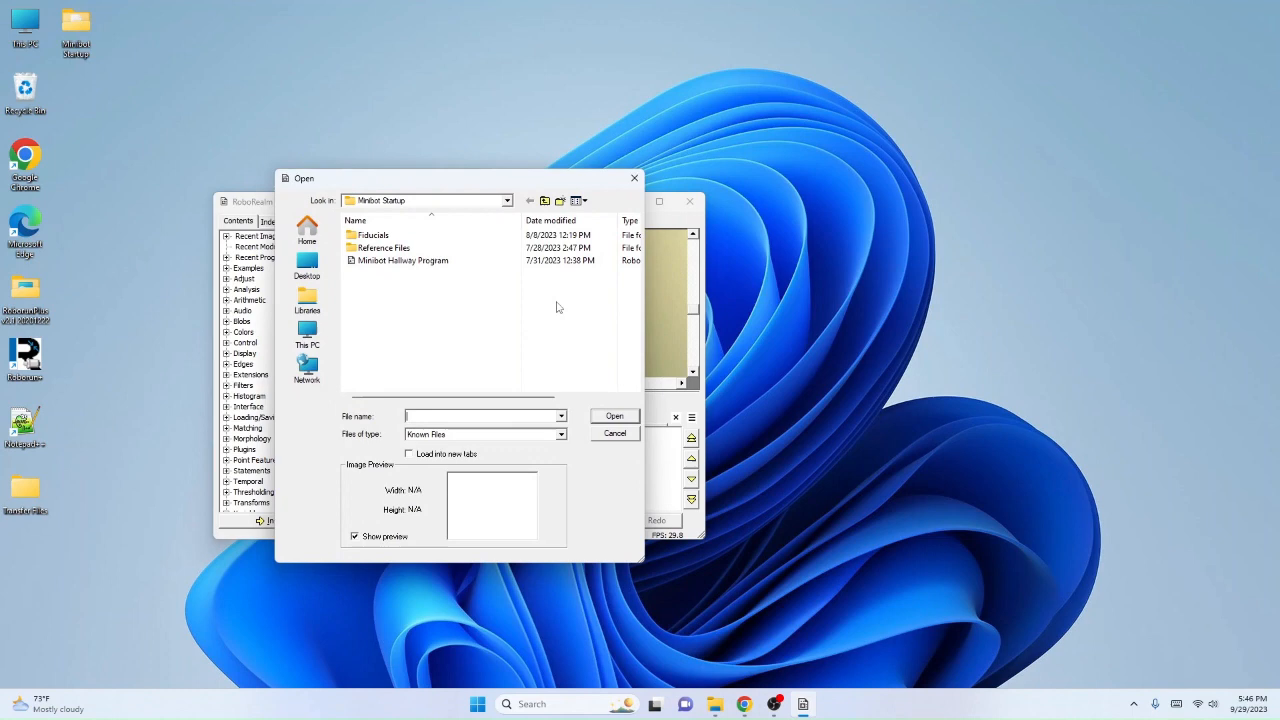
click(614, 433)
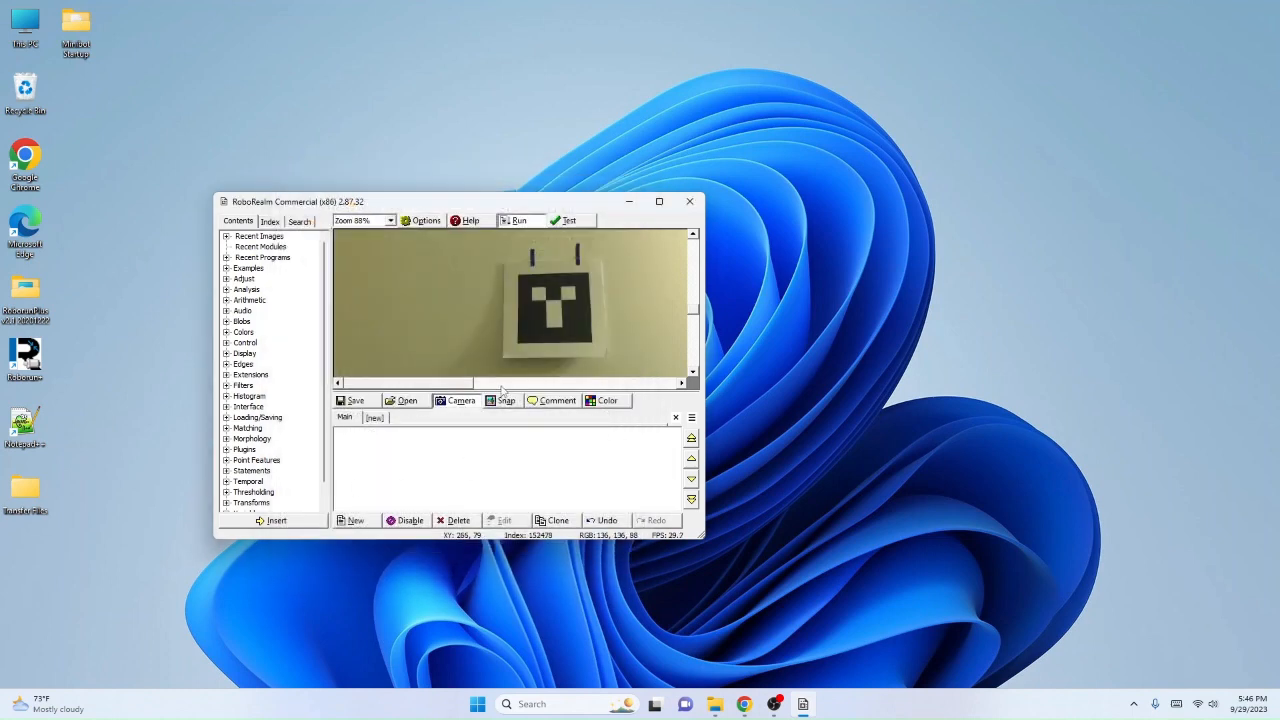
click(629, 202)
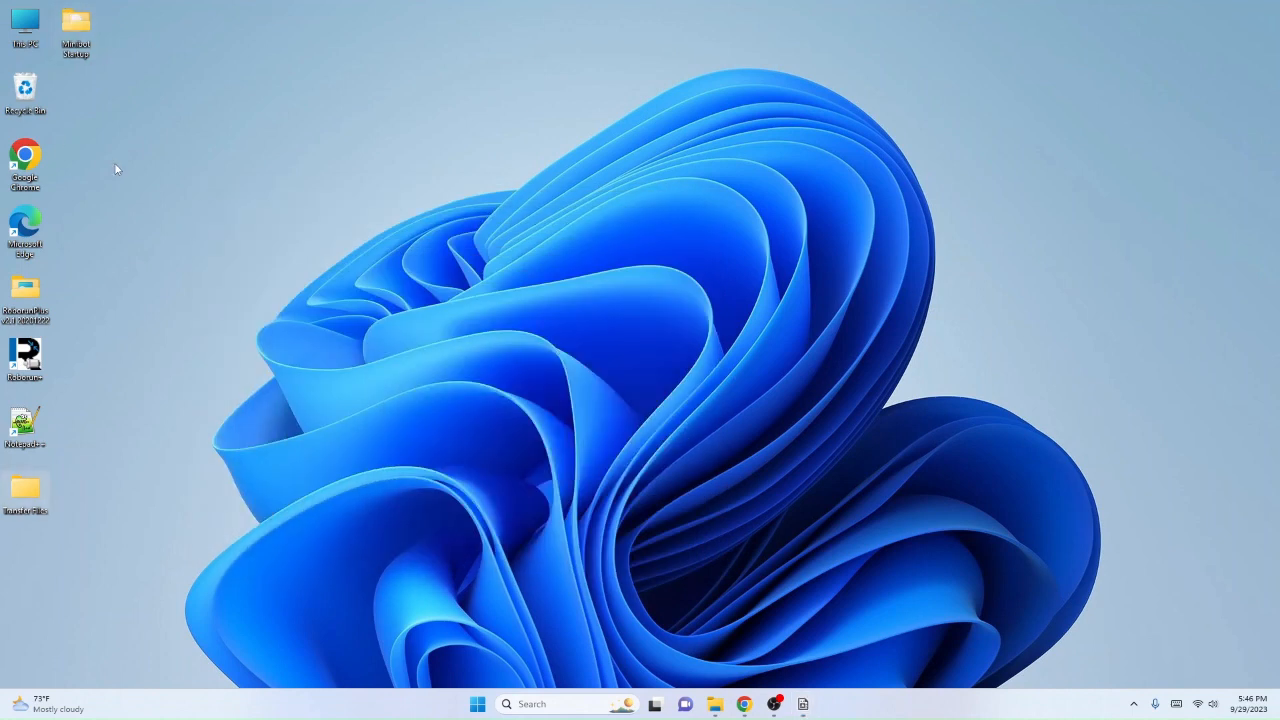
double_click(76, 28)
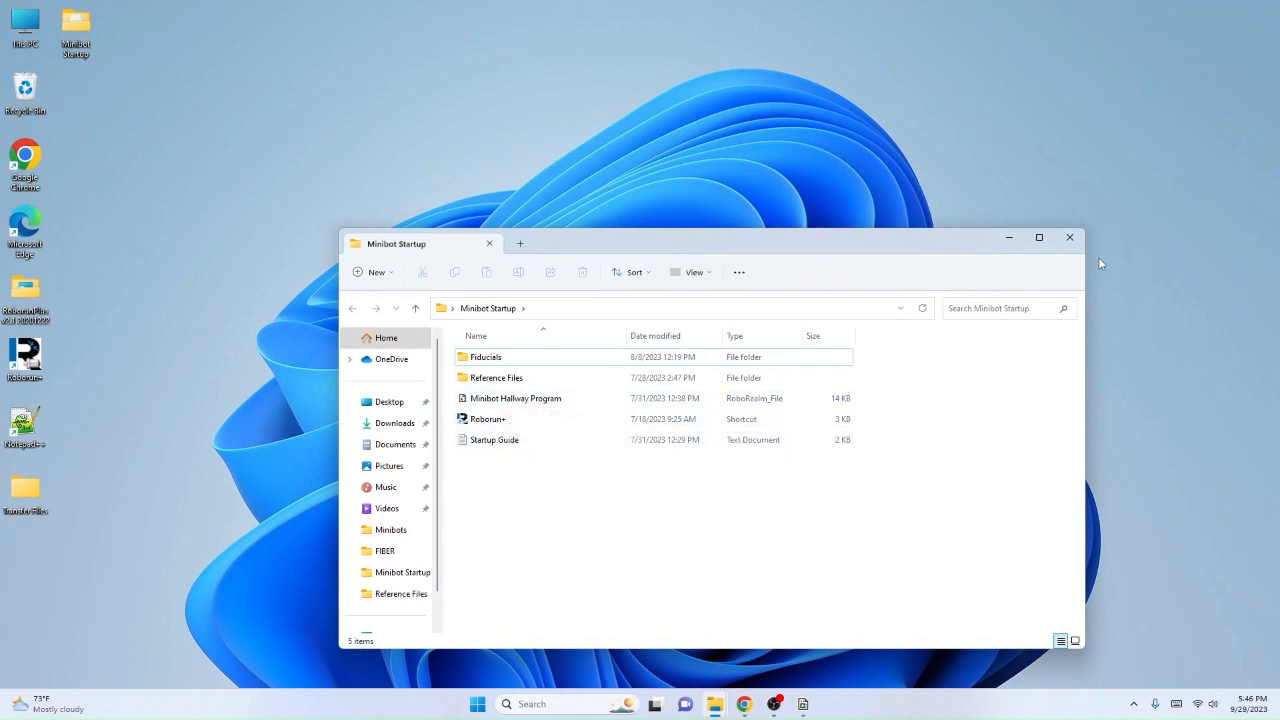
click(1007, 240)
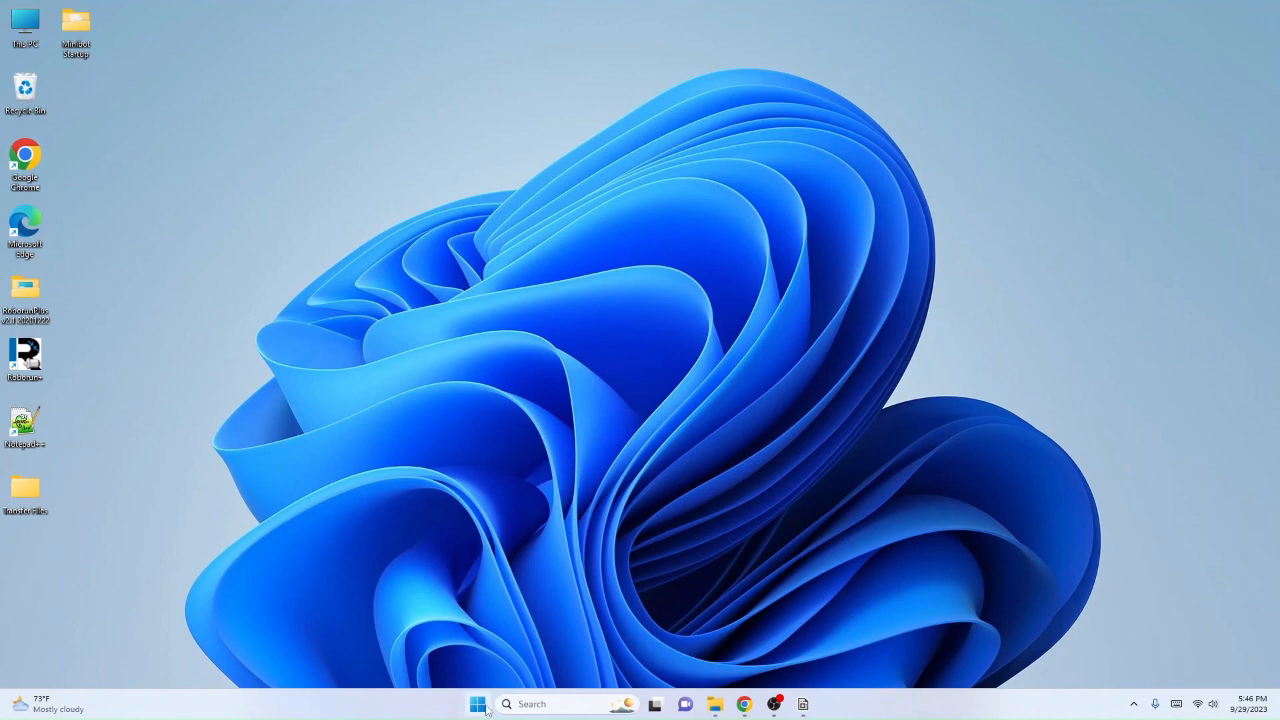
Step: Switch to Chrome, search the web for visual studio and view the Visual Studio Downloads page
click(752, 708)
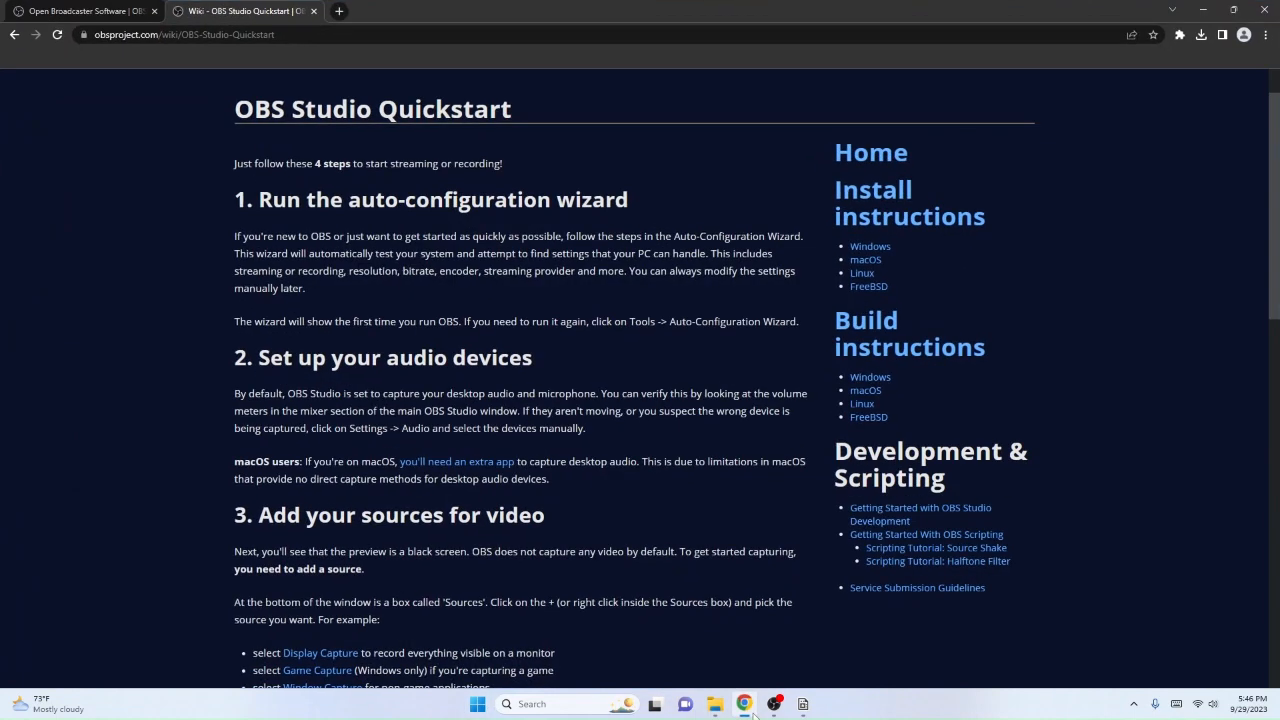
click(340, 11)
text(v)
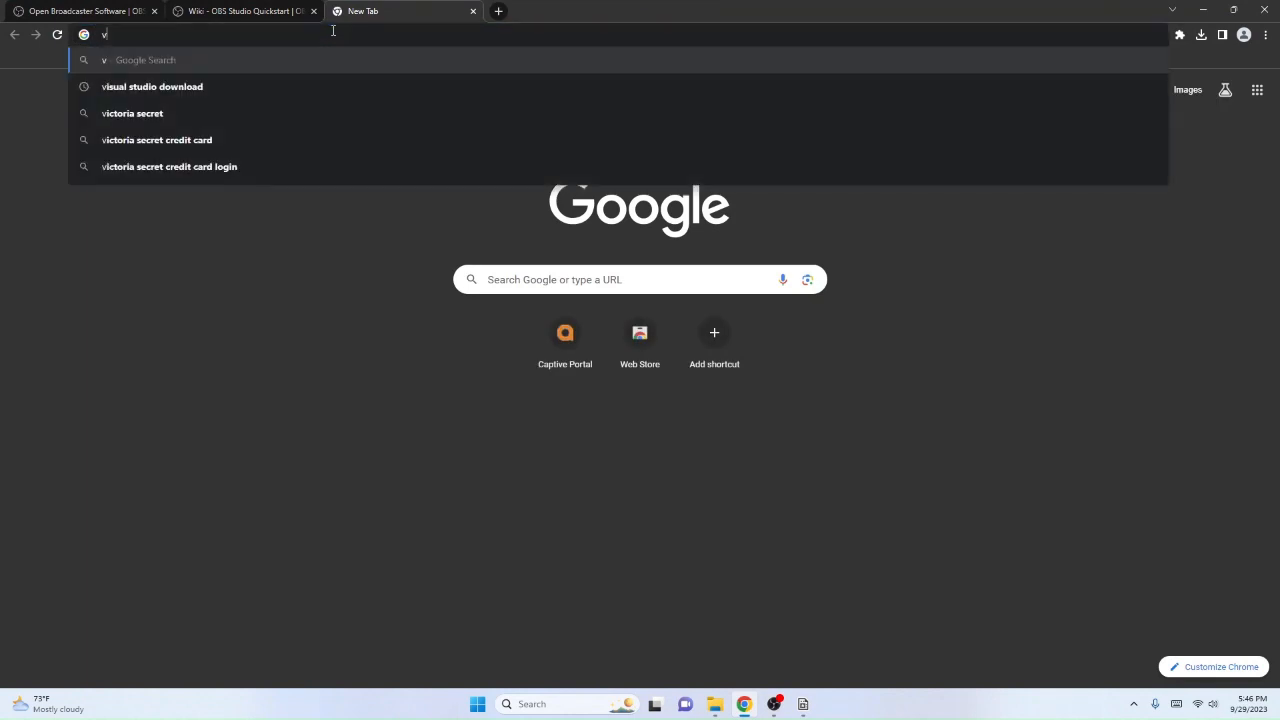
text(isual studio)
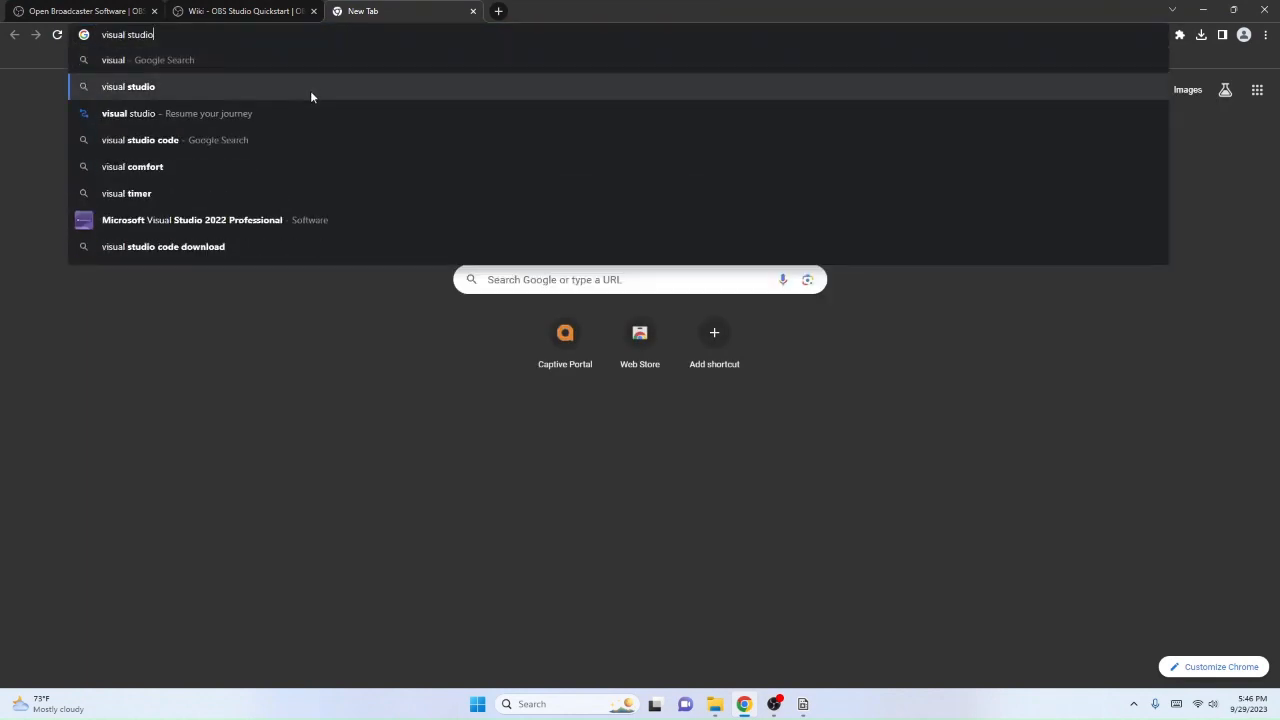
click(310, 87)
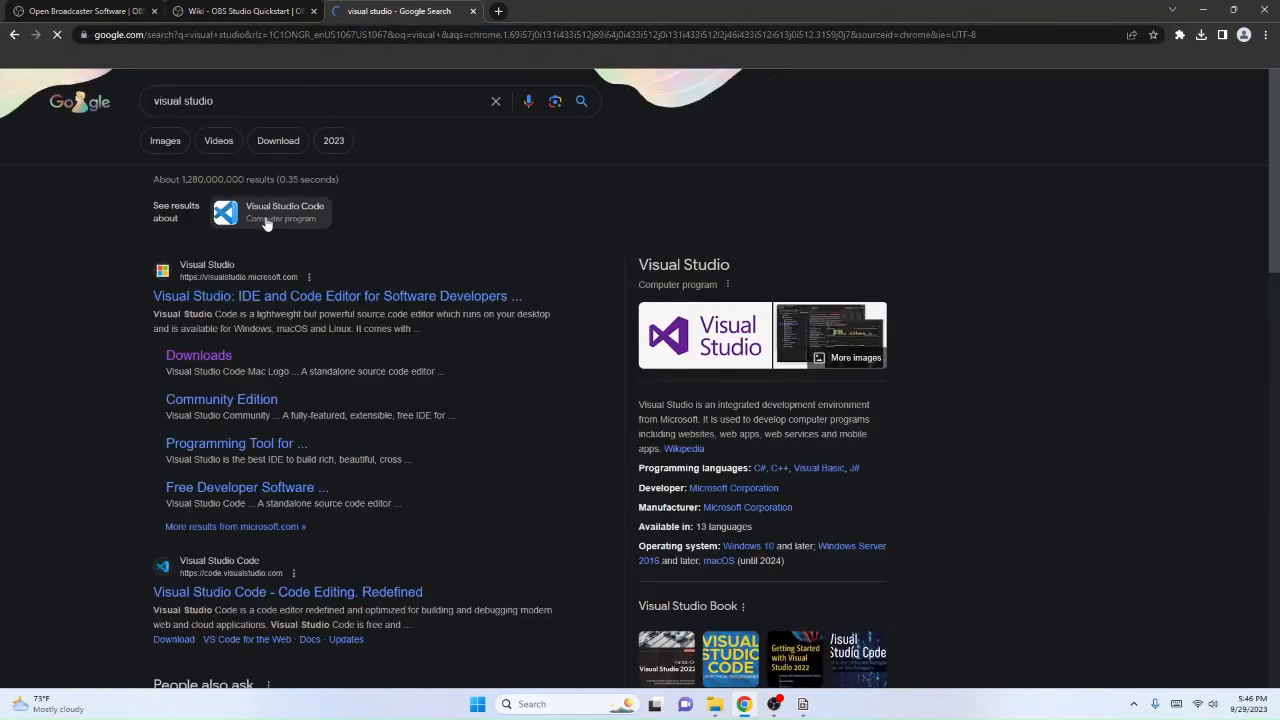
click(195, 356)
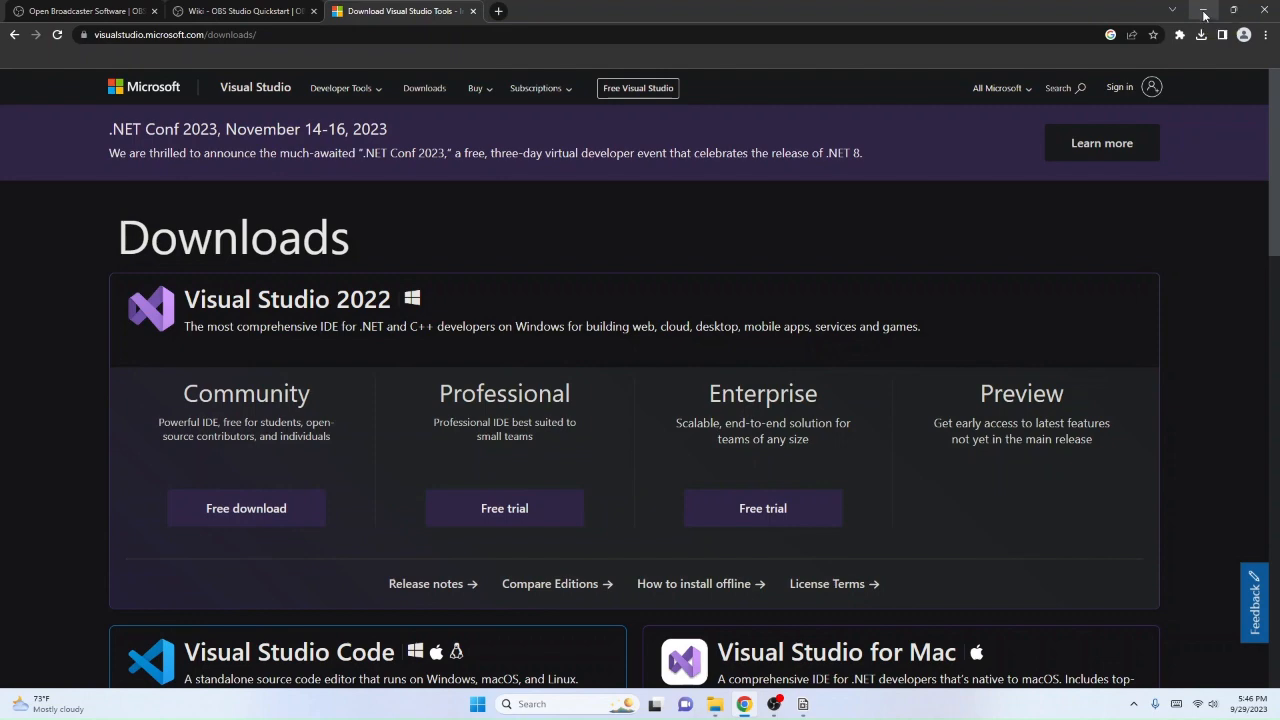
click(1205, 12)
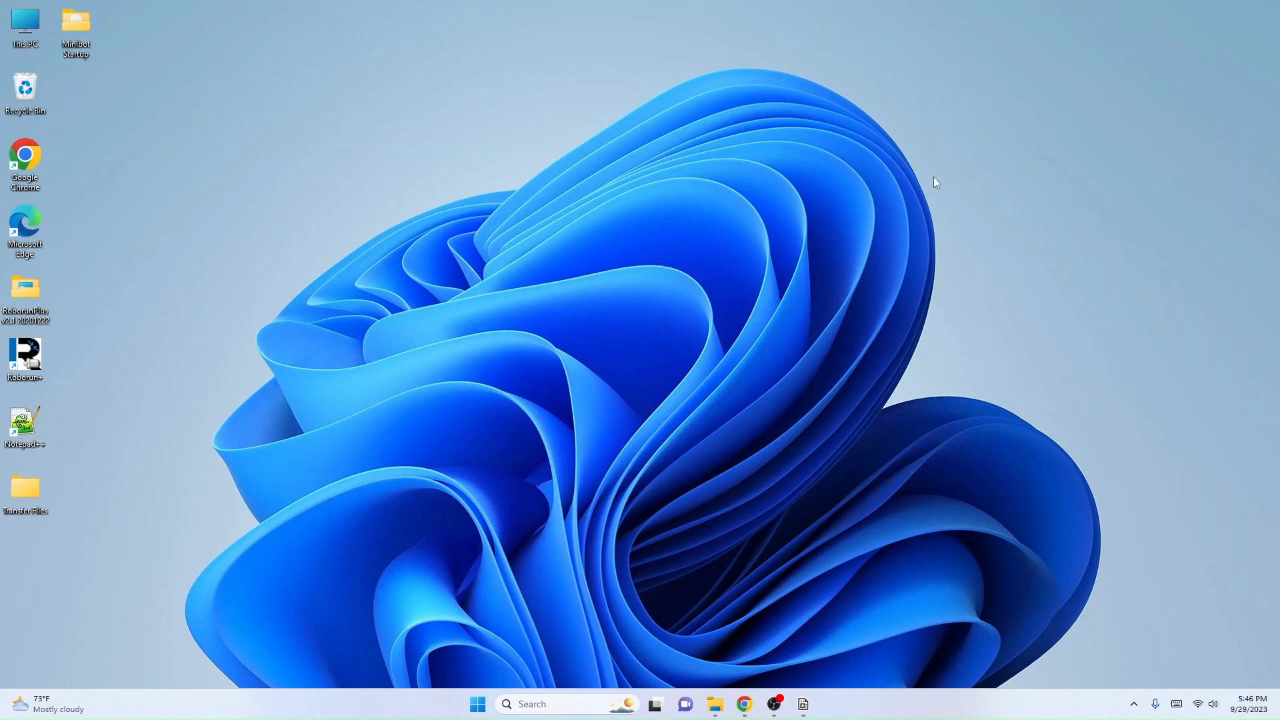
right_click(710, 256)
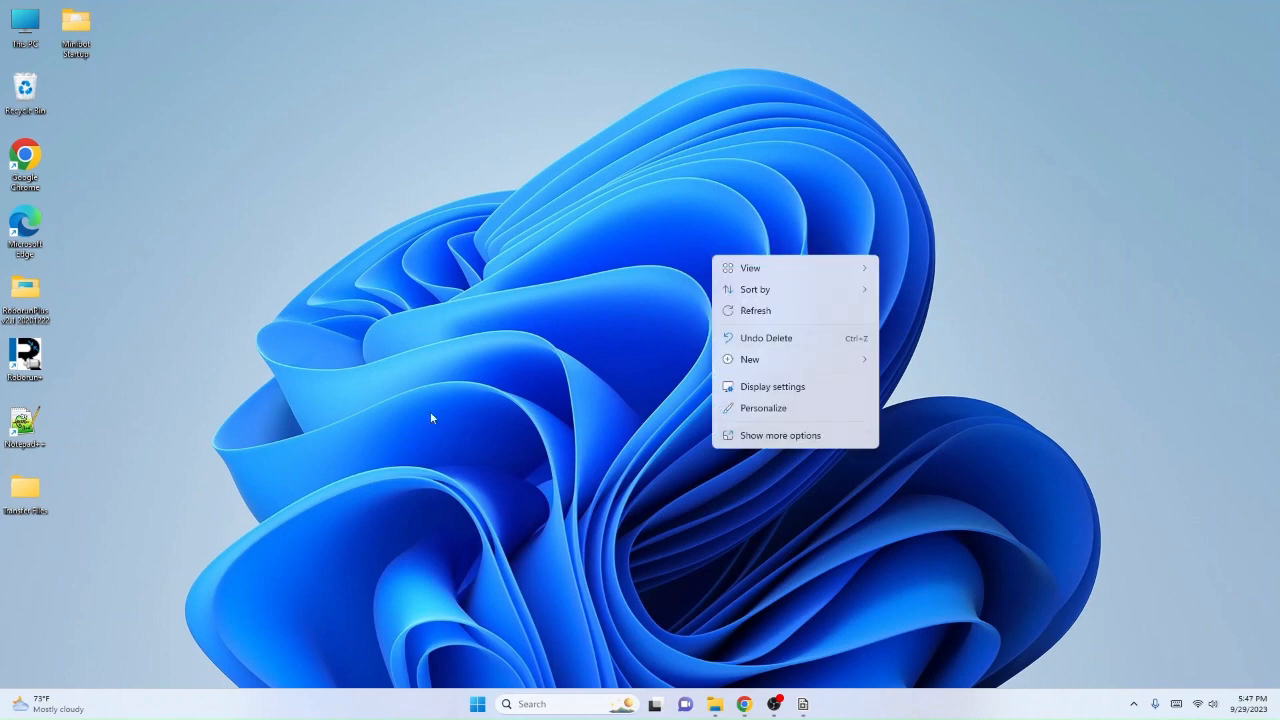
click(370, 423)
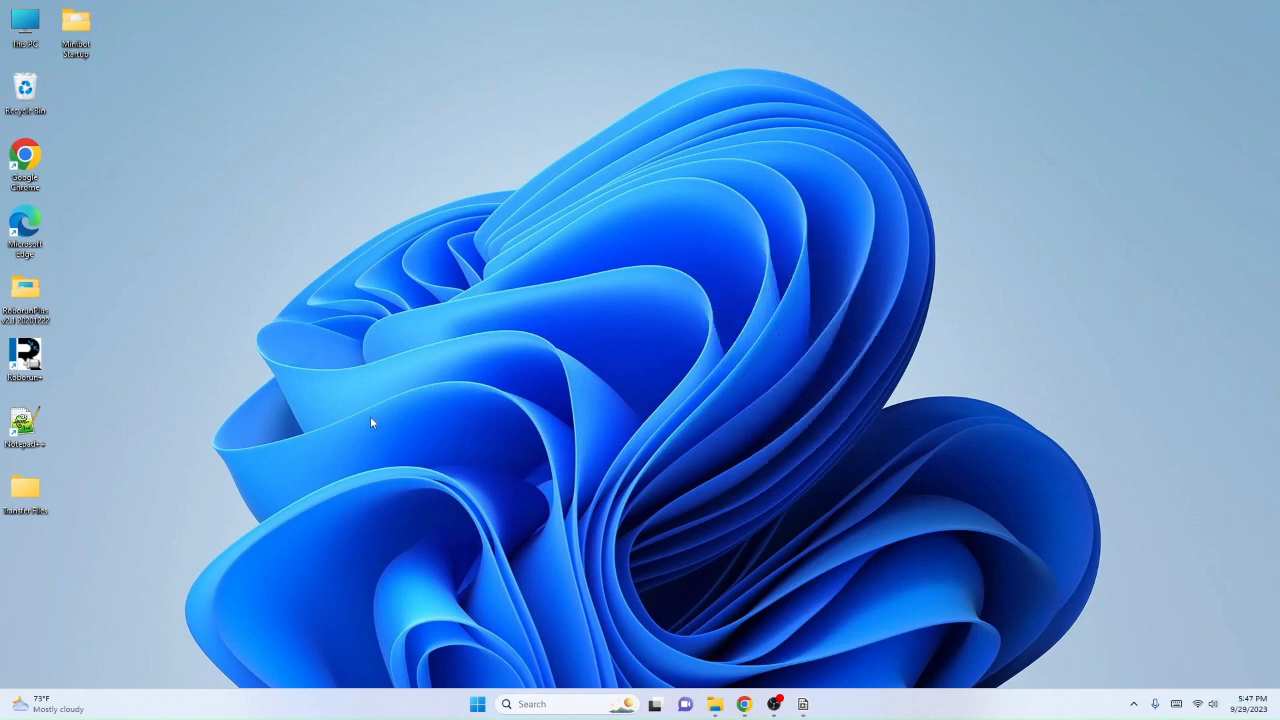
Step: Open Control Panel and bring up the Windows Features dialog from its Programs category
click(477, 704)
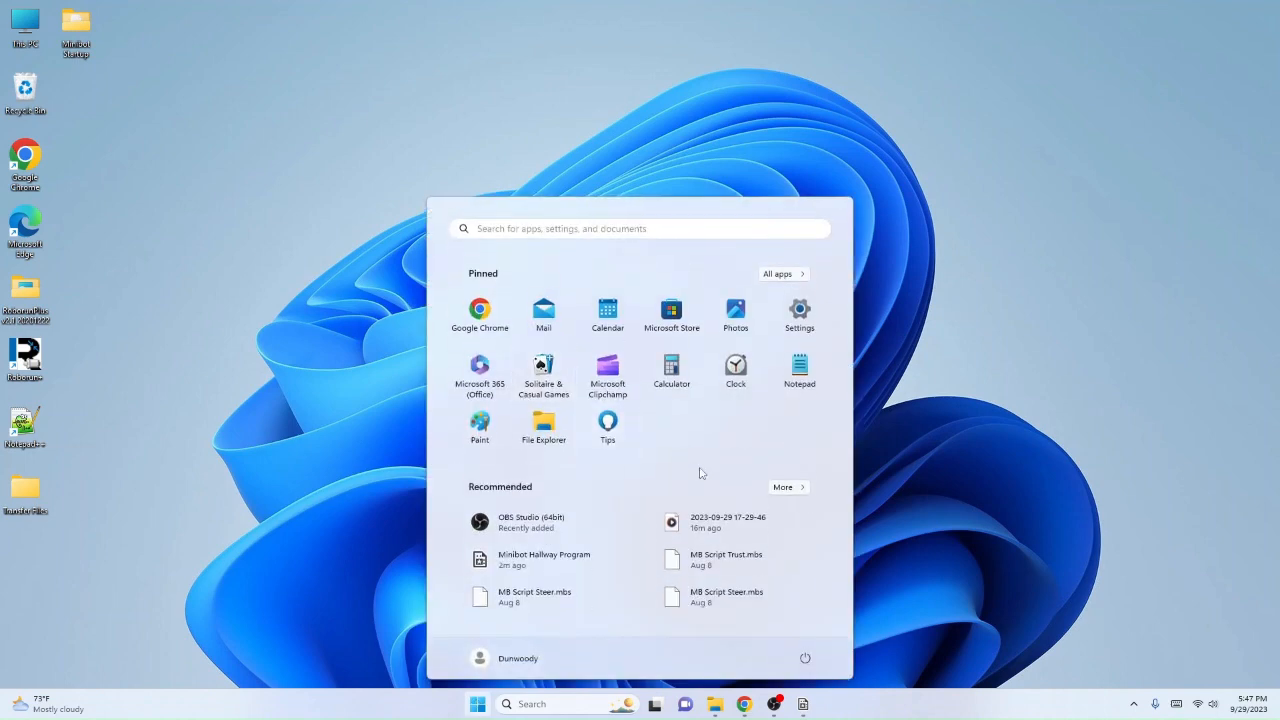
text(control)
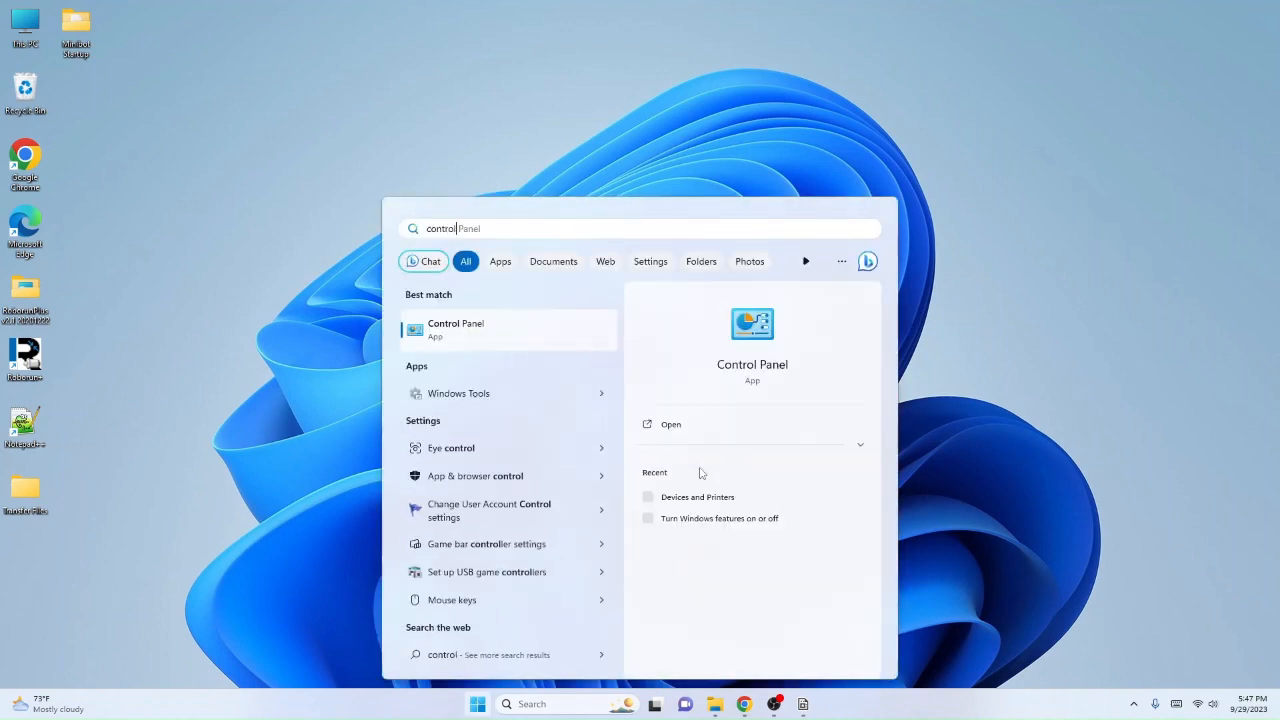
click(495, 330)
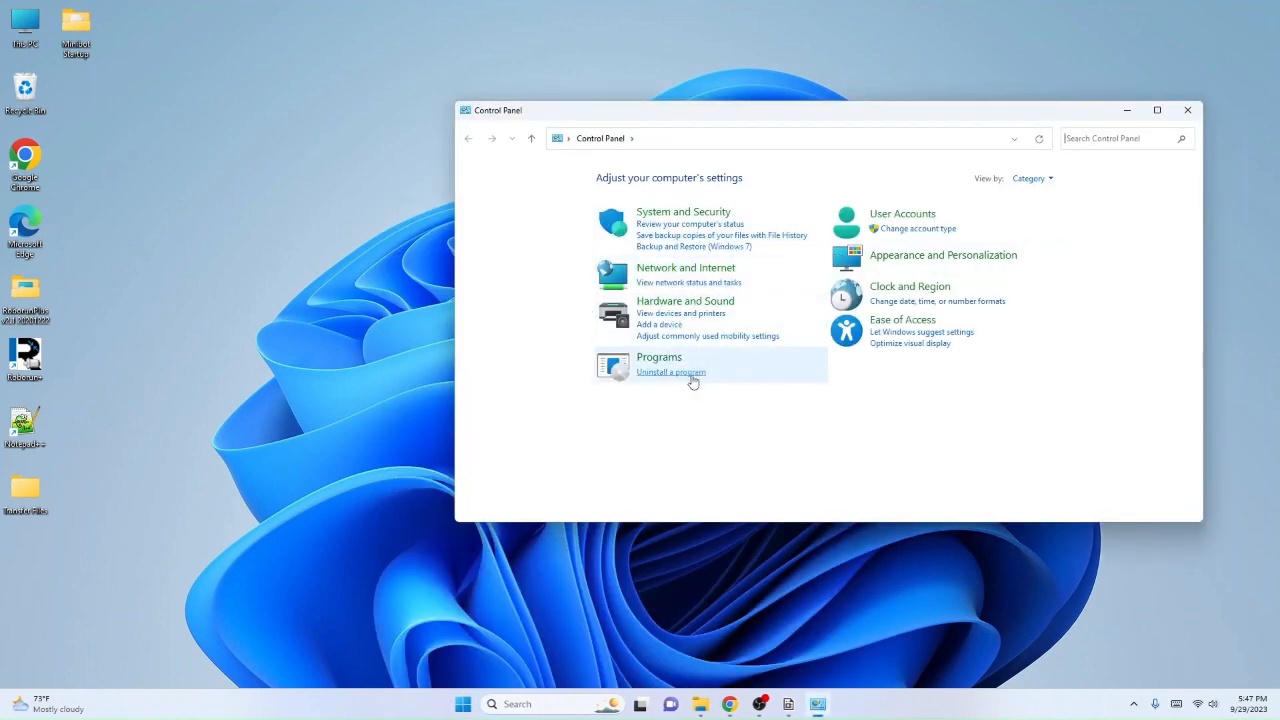
click(643, 362)
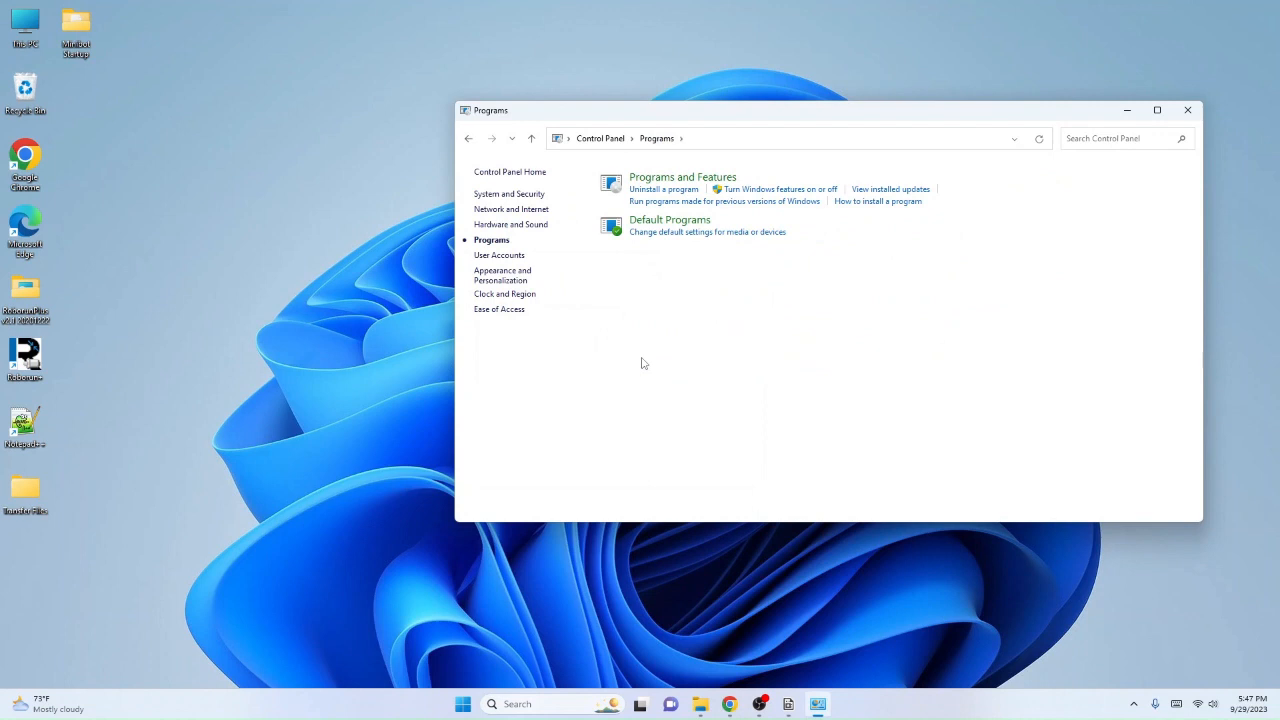
click(758, 194)
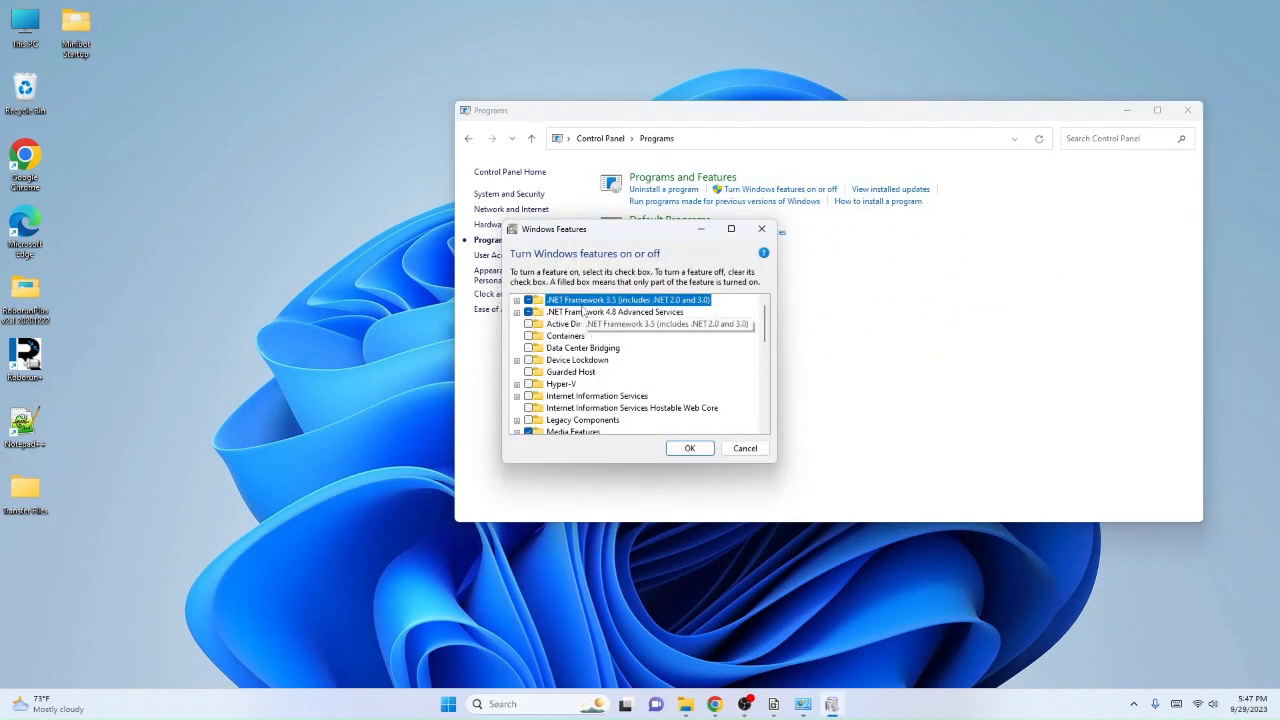
Step: Review the .NET Framework 3.5 sub-features and close the Windows Features dialog and Control Panel
click(517, 300)
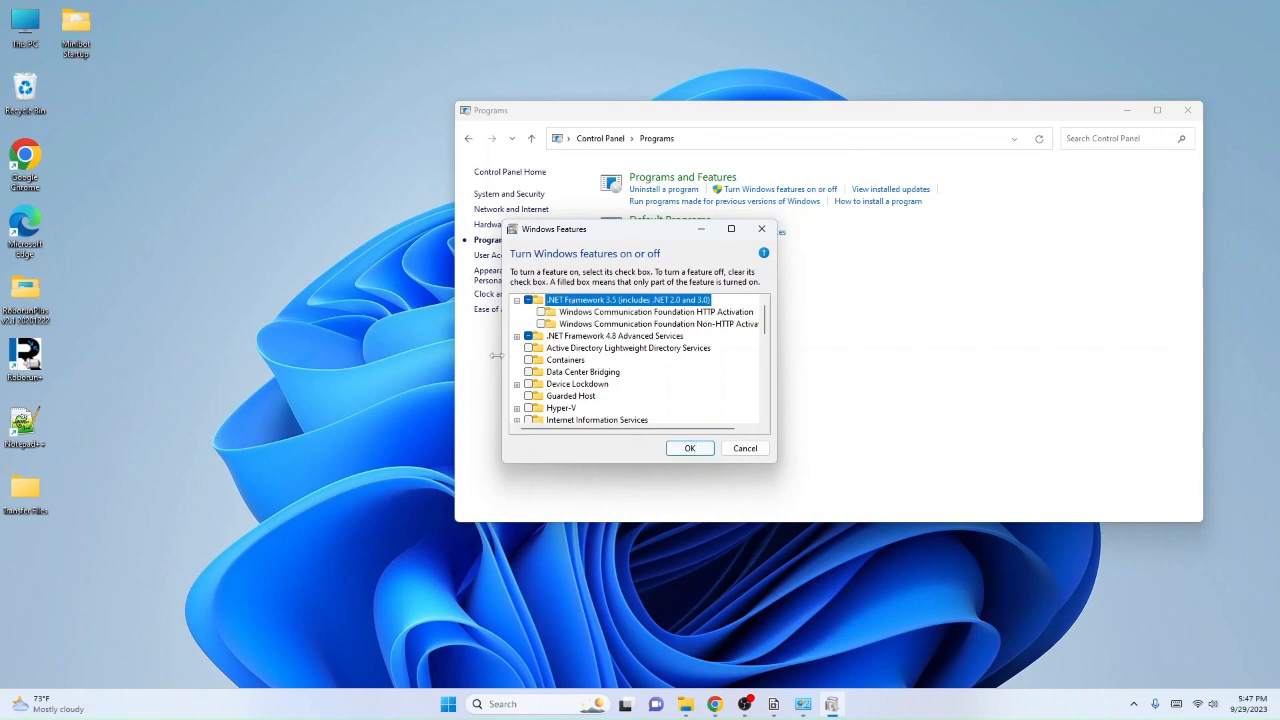
click(517, 300)
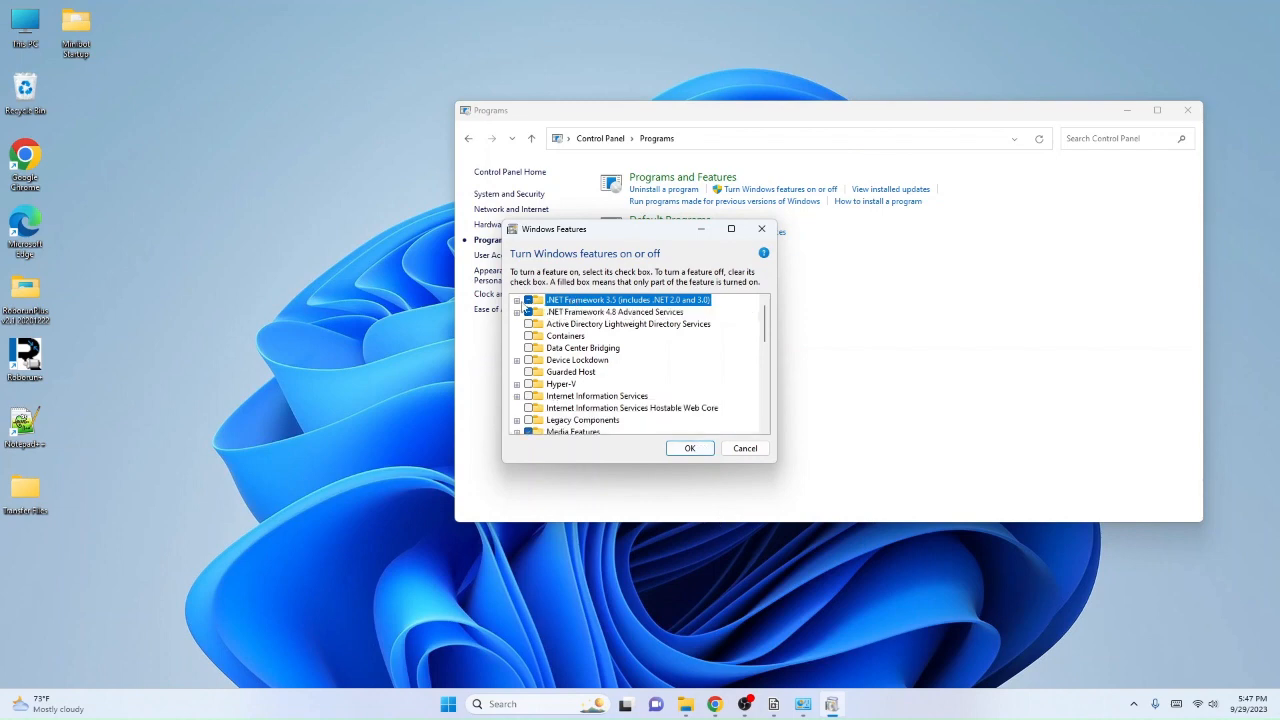
click(527, 327)
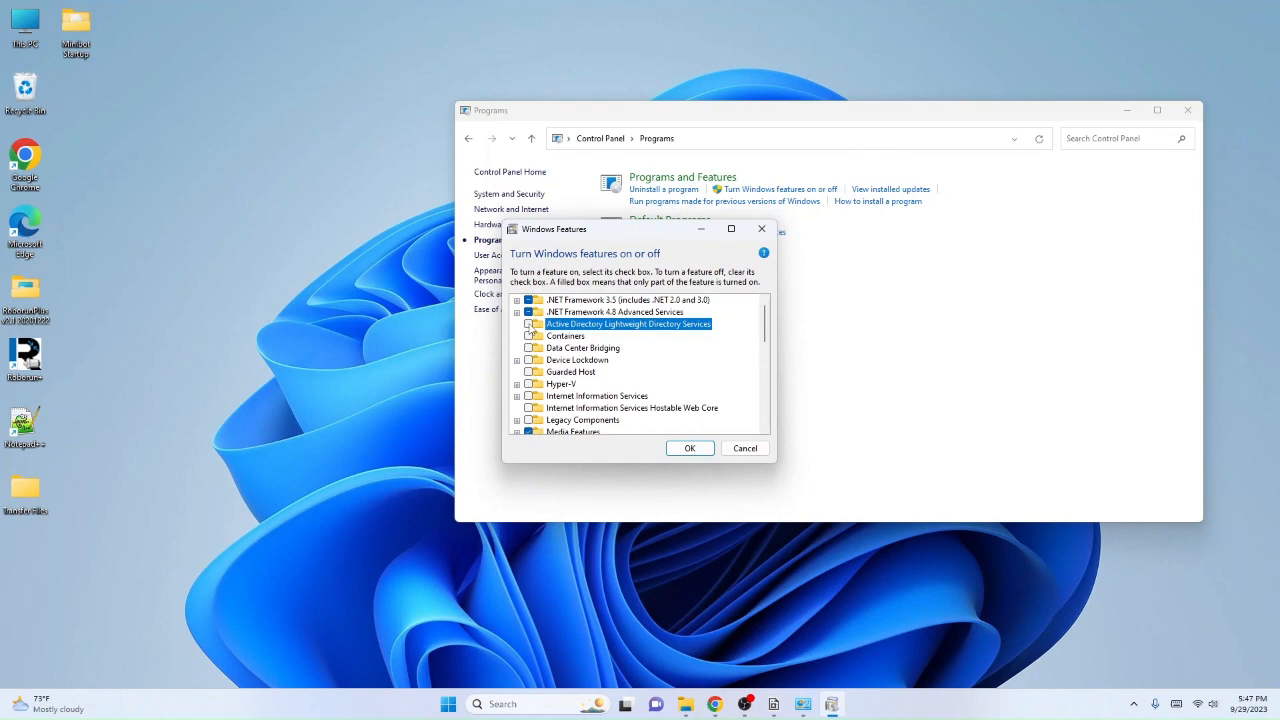
click(529, 325)
click(681, 452)
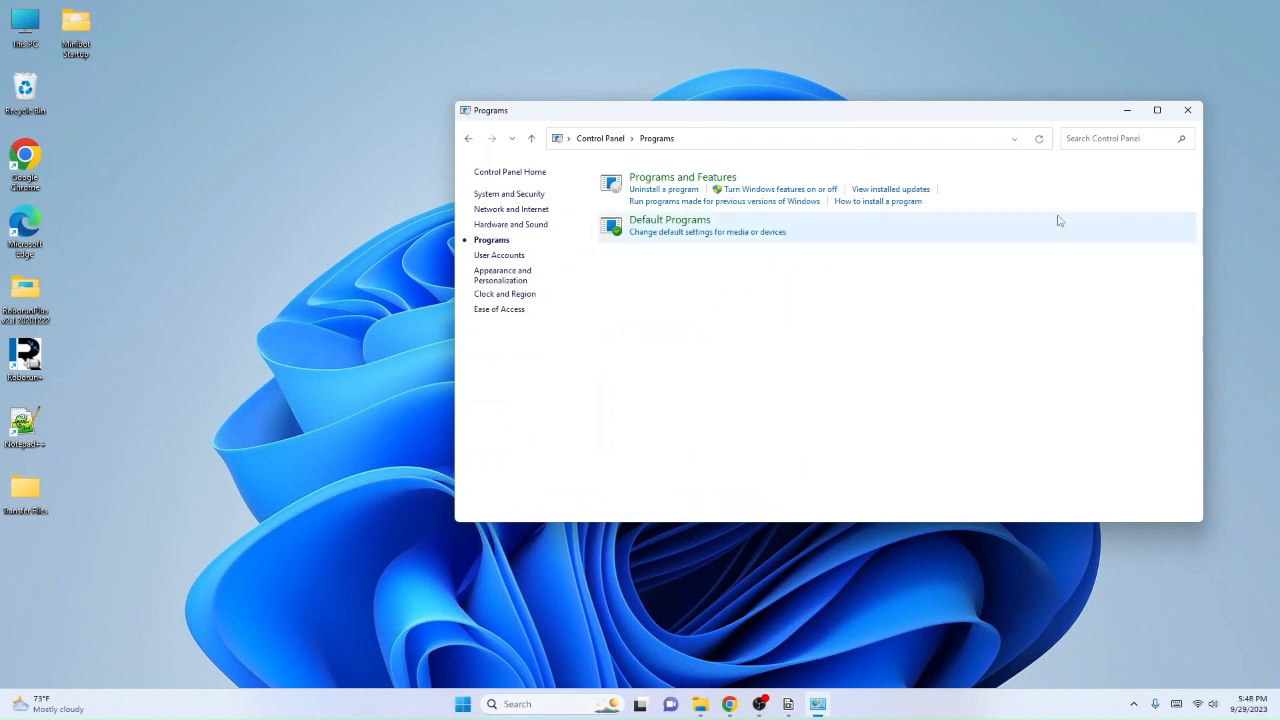
click(1186, 112)
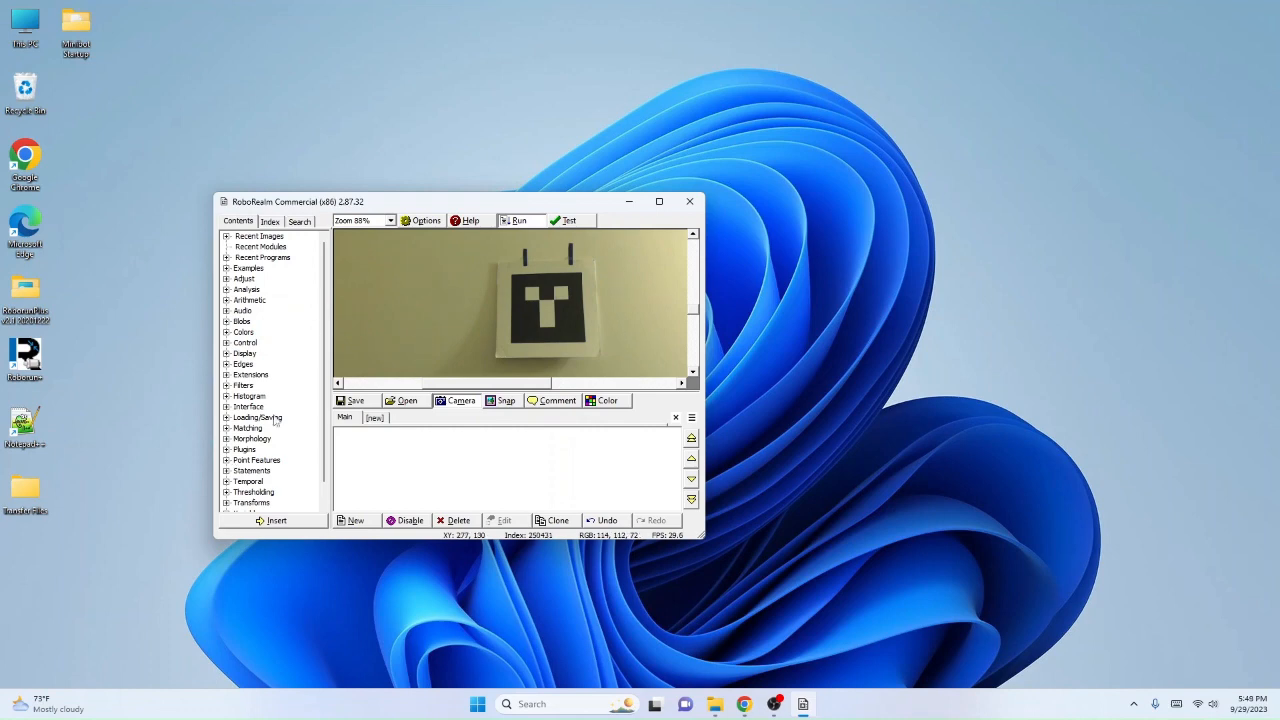
Step: Search the RoboRealm modules for "fidu" and add the Fiducial module to the program
click(298, 222)
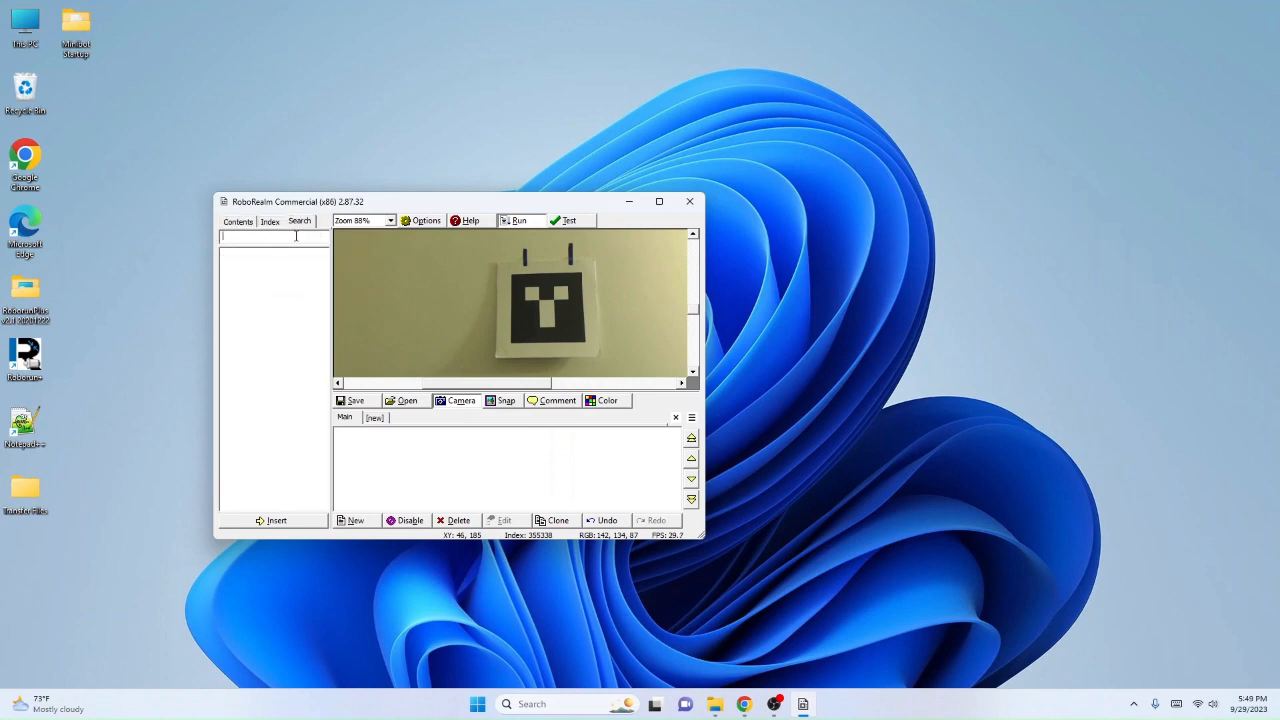
text(fidu)
click(240, 254)
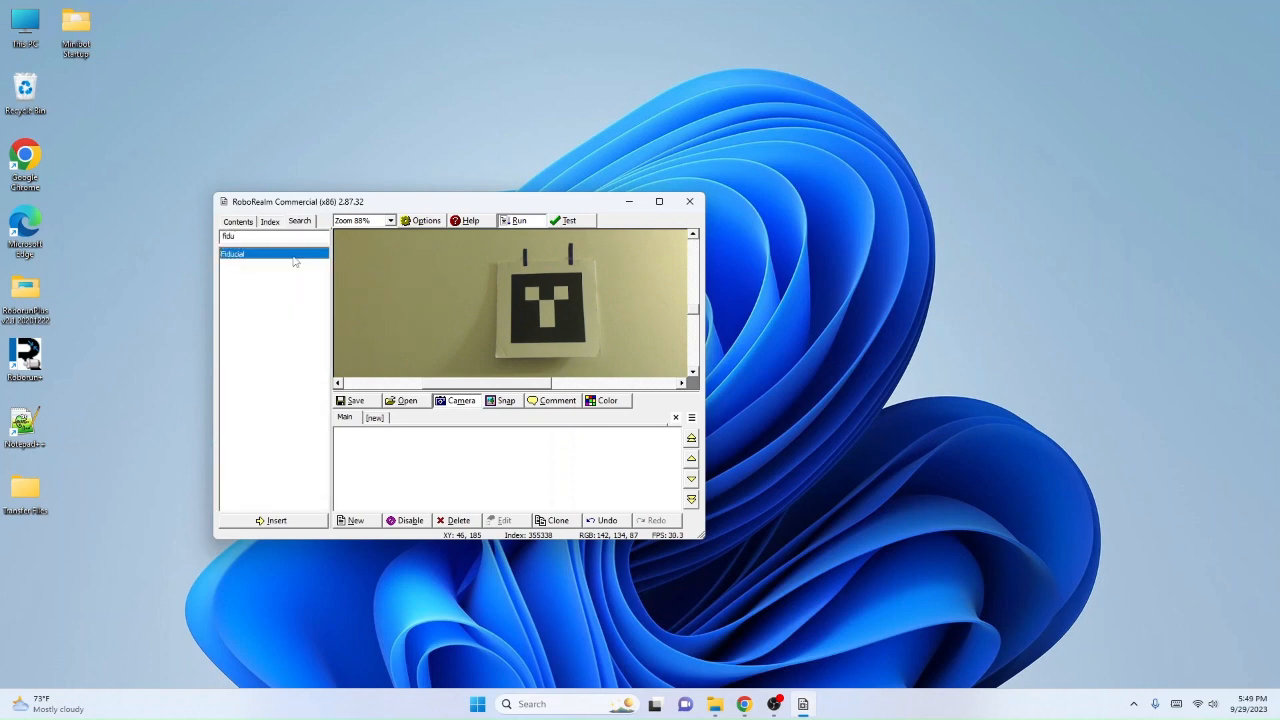
double_click(241, 256)
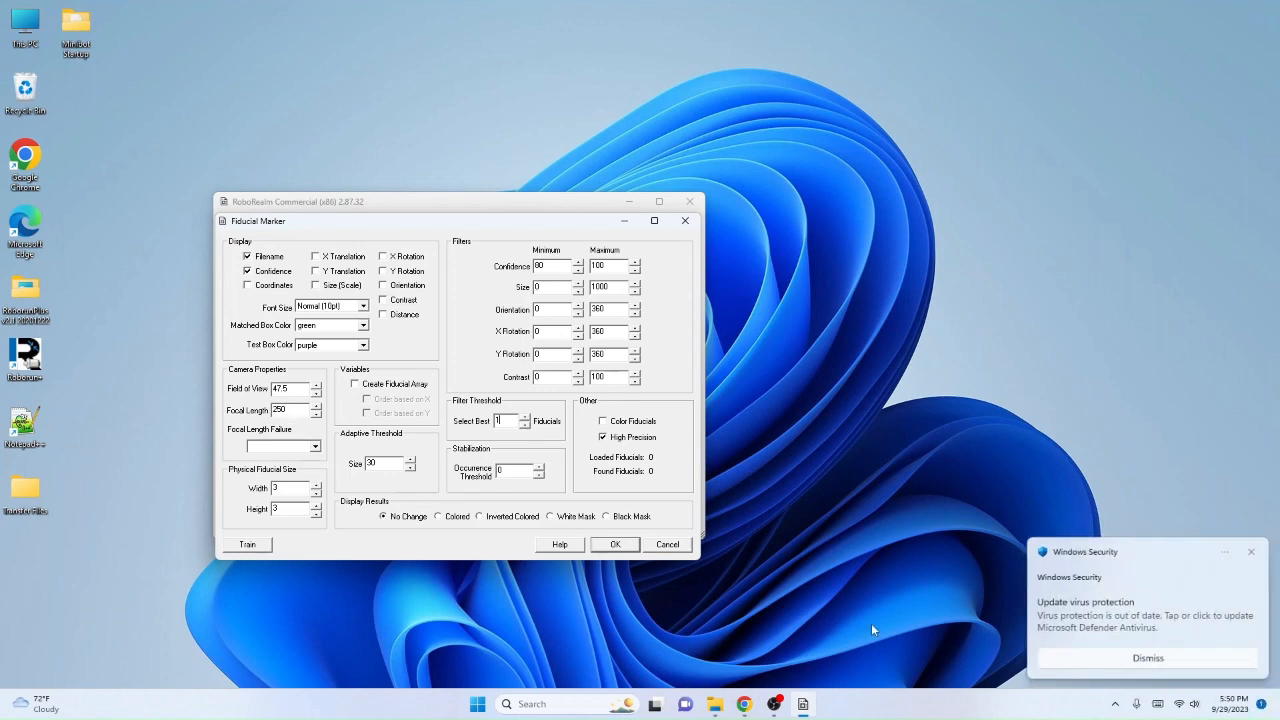
Step: Enable the Contrast, Distance and Coordinates display options for the fiducial marker and adjust its minimum confidence filter
click(1251, 552)
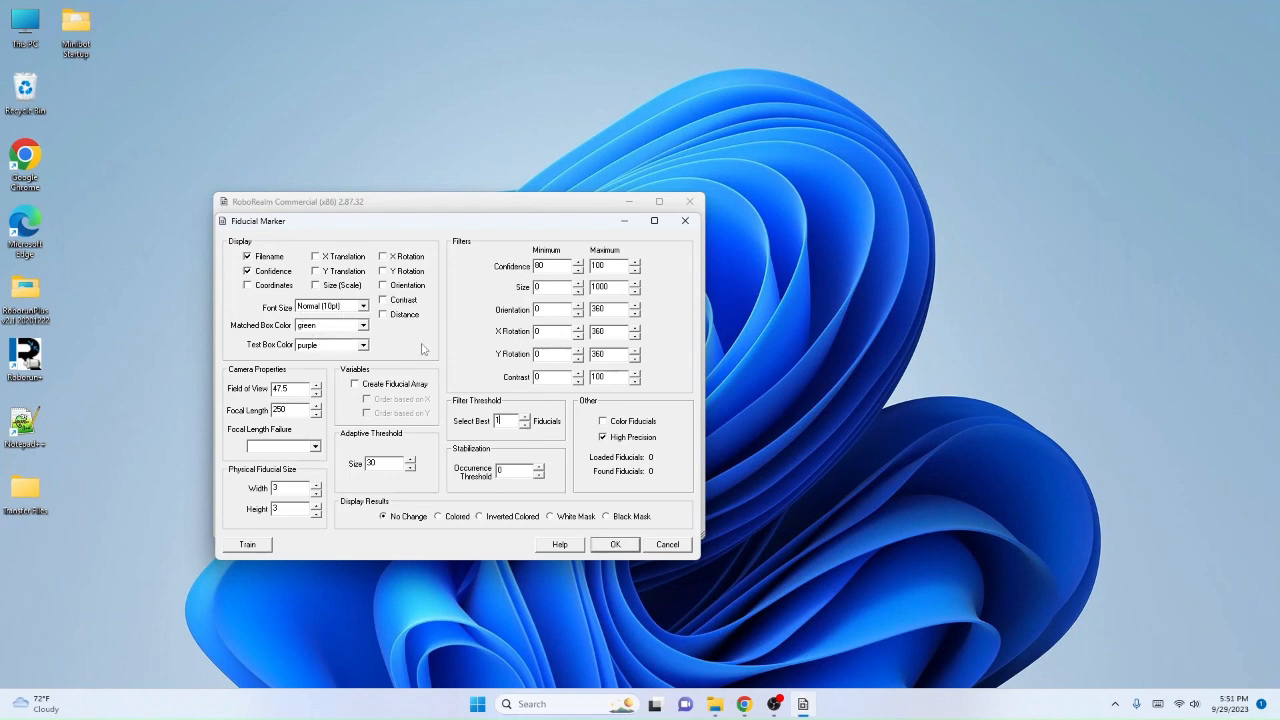
click(383, 301)
click(384, 315)
click(247, 286)
click(577, 270)
click(577, 270)
click(577, 270)
click(577, 270)
Step: Switch to Chrome and search the web for roborealm fiducials in a new tab
click(744, 705)
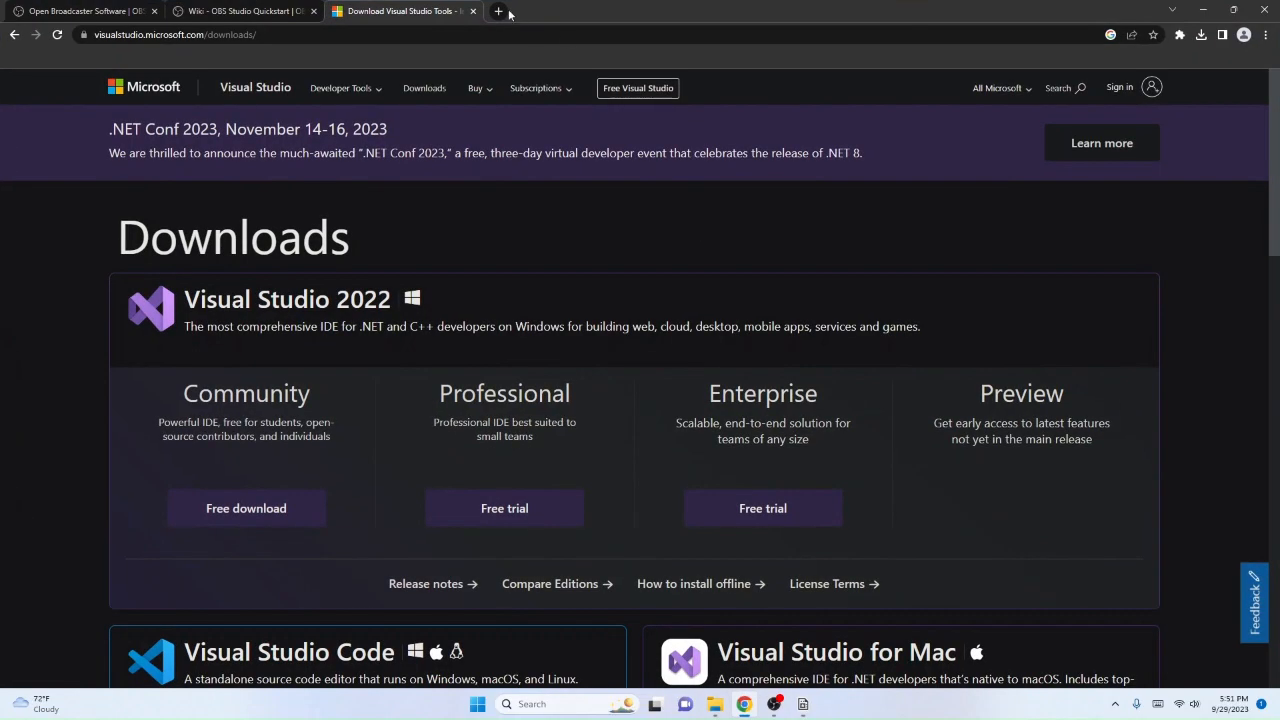
click(507, 13)
text(rob)
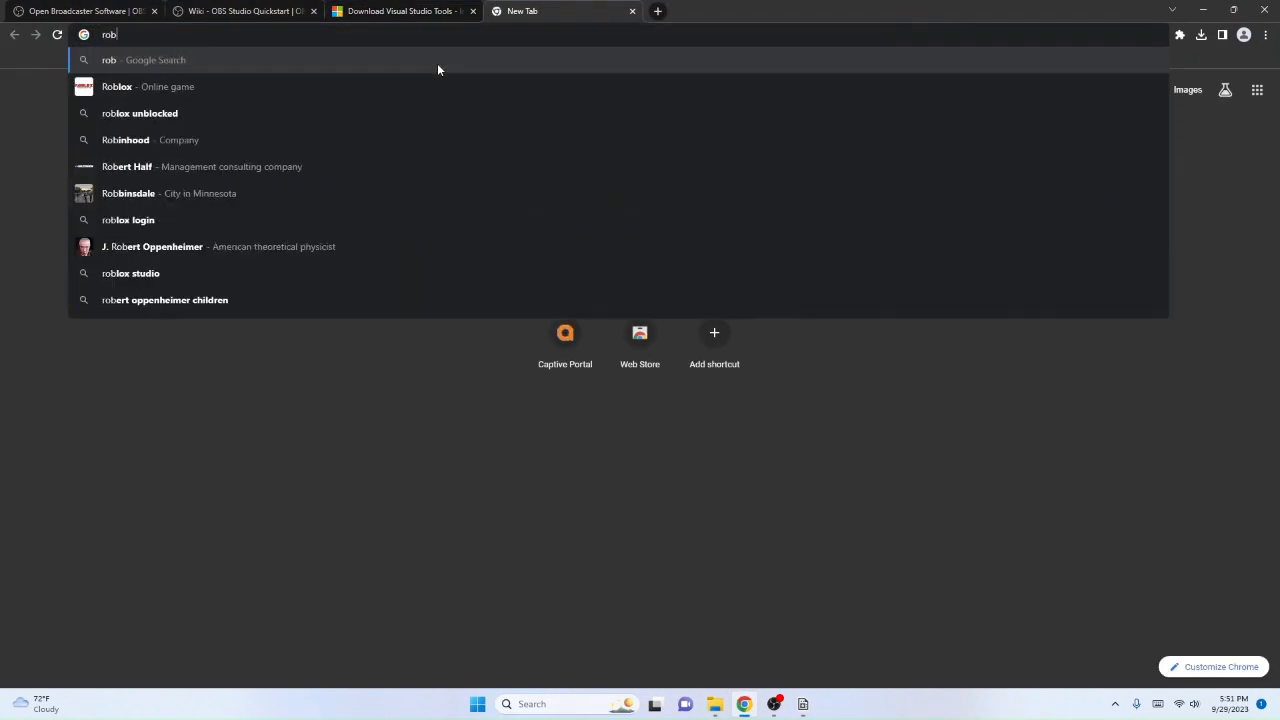
text(ore)
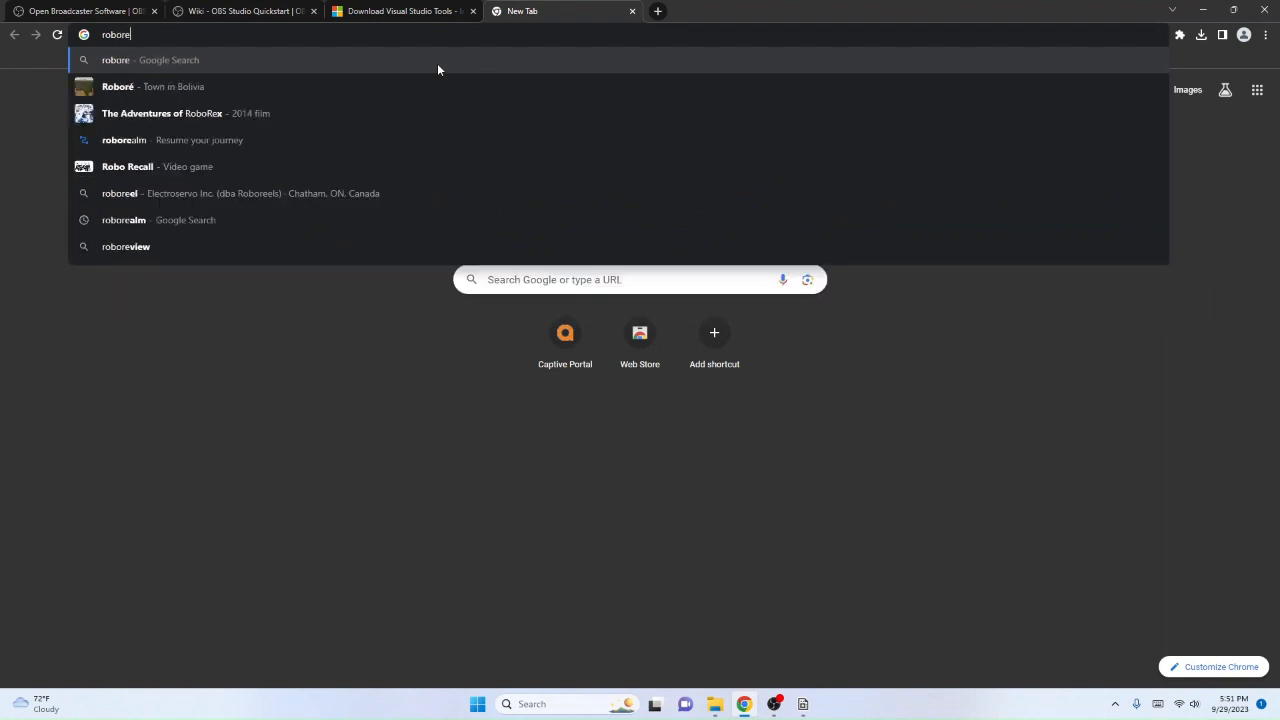
text(alm f)
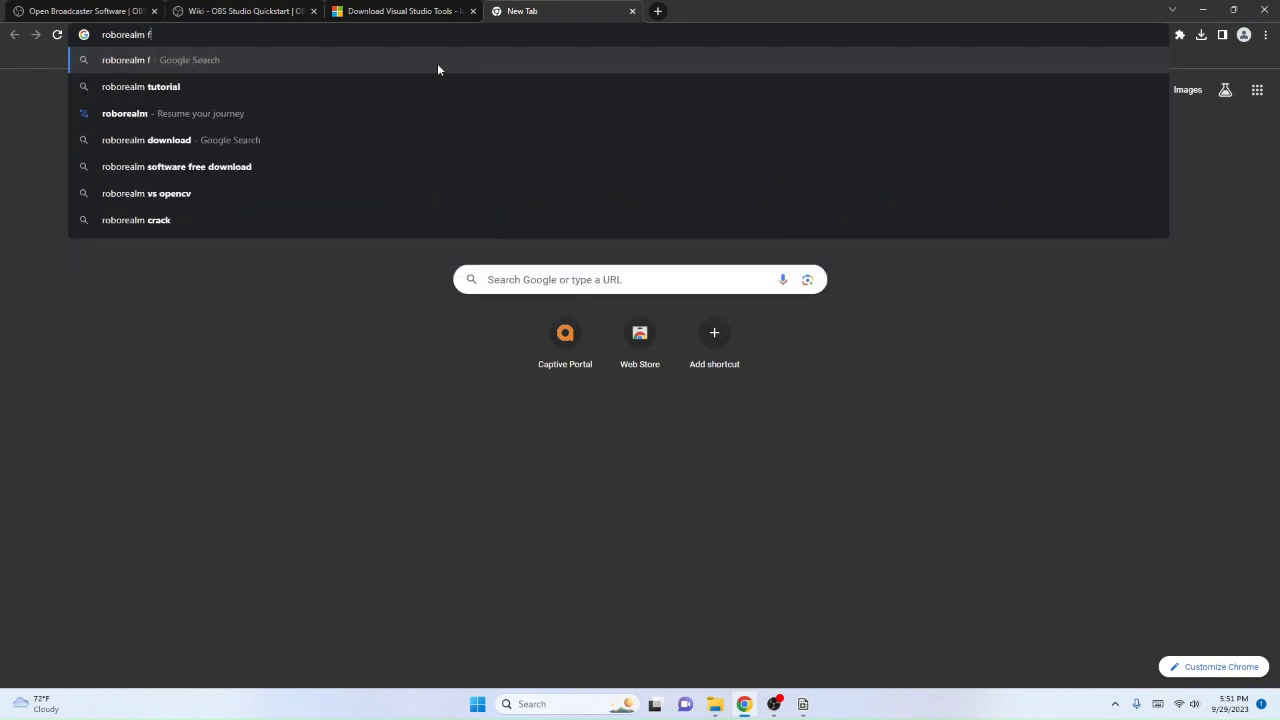
text(idu)
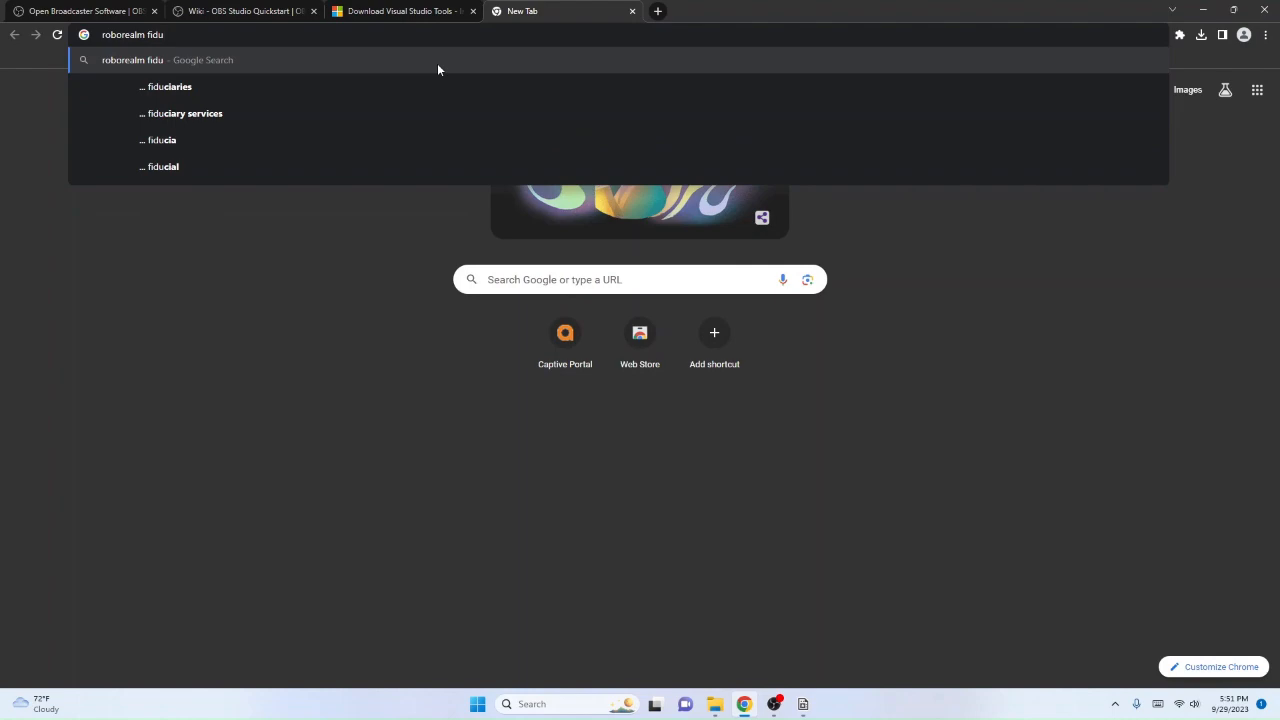
text(cials)
key(Return)
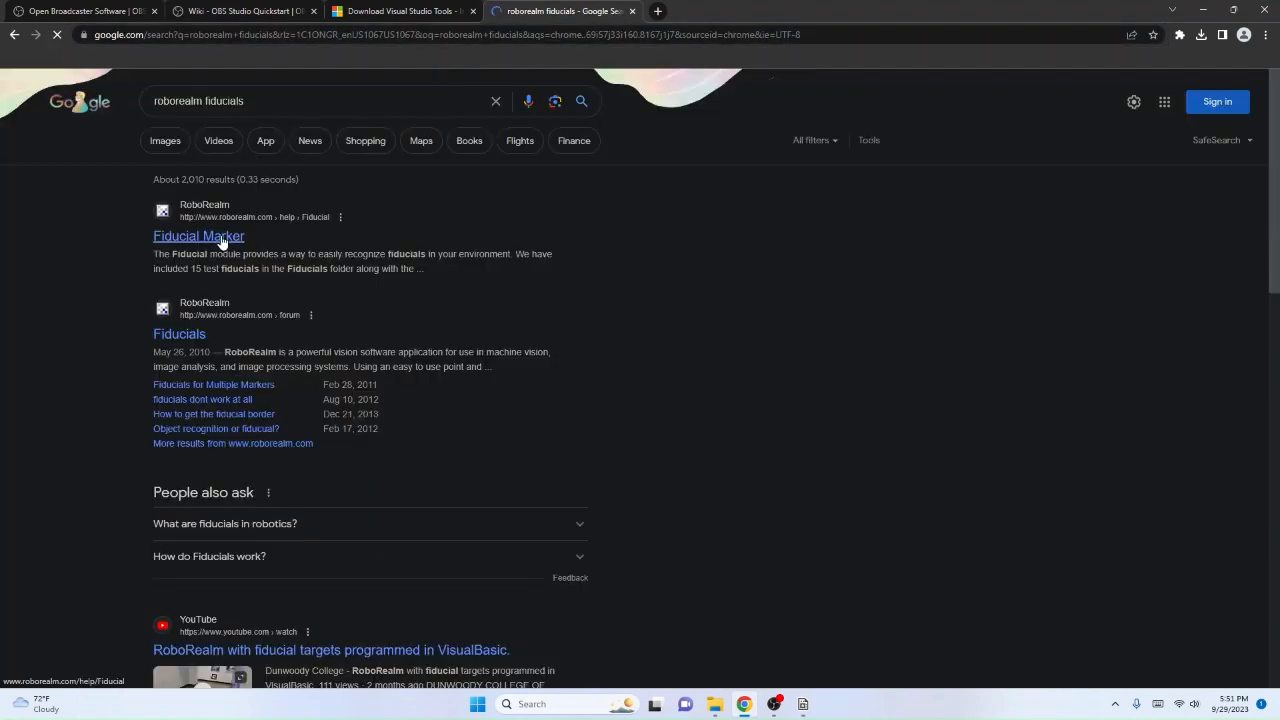
Step: Read the Fiducial Marker help page's variables, interface and instructions, close the page and return to RoboRealm
click(220, 237)
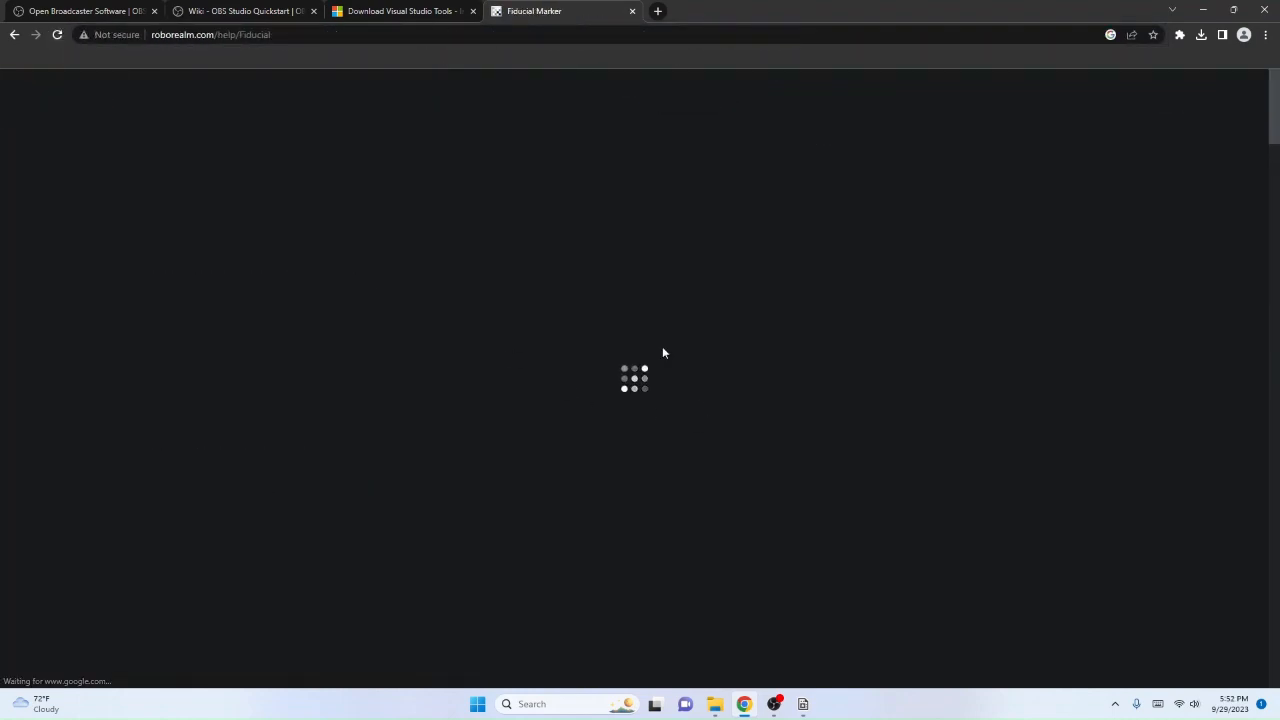
scroll(411, 321, down, 12)
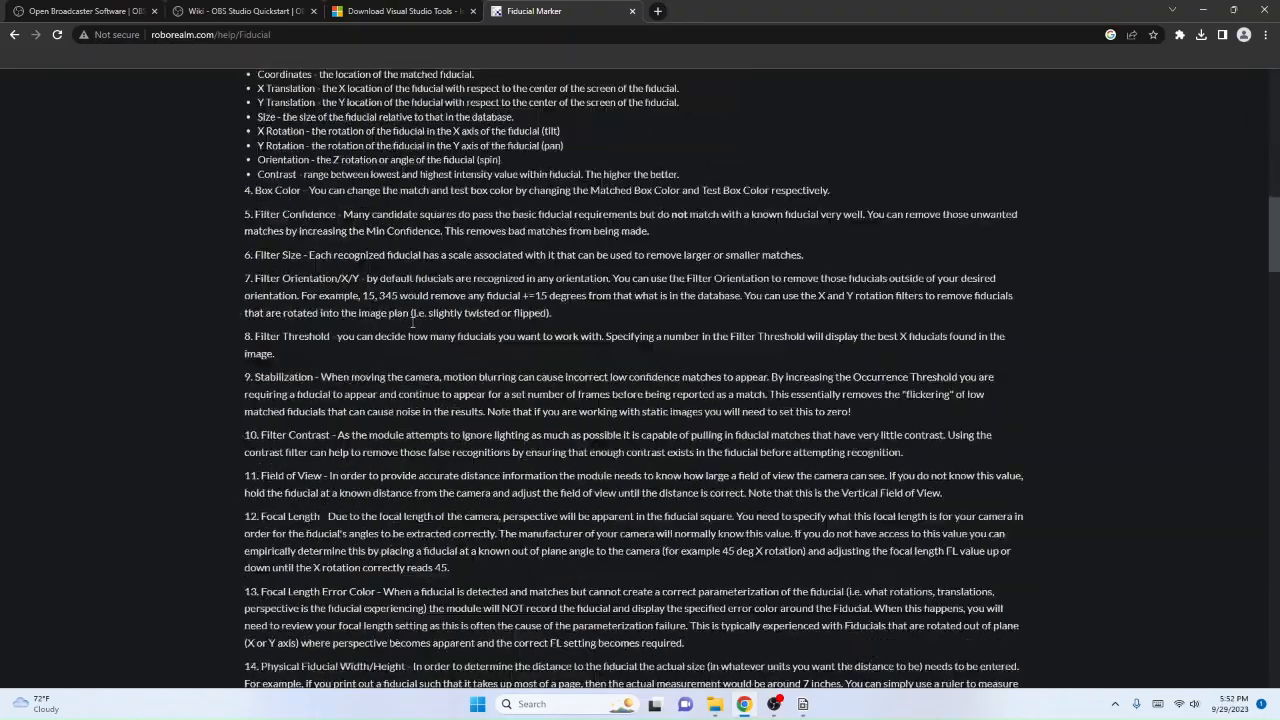
scroll(411, 322, down, 20)
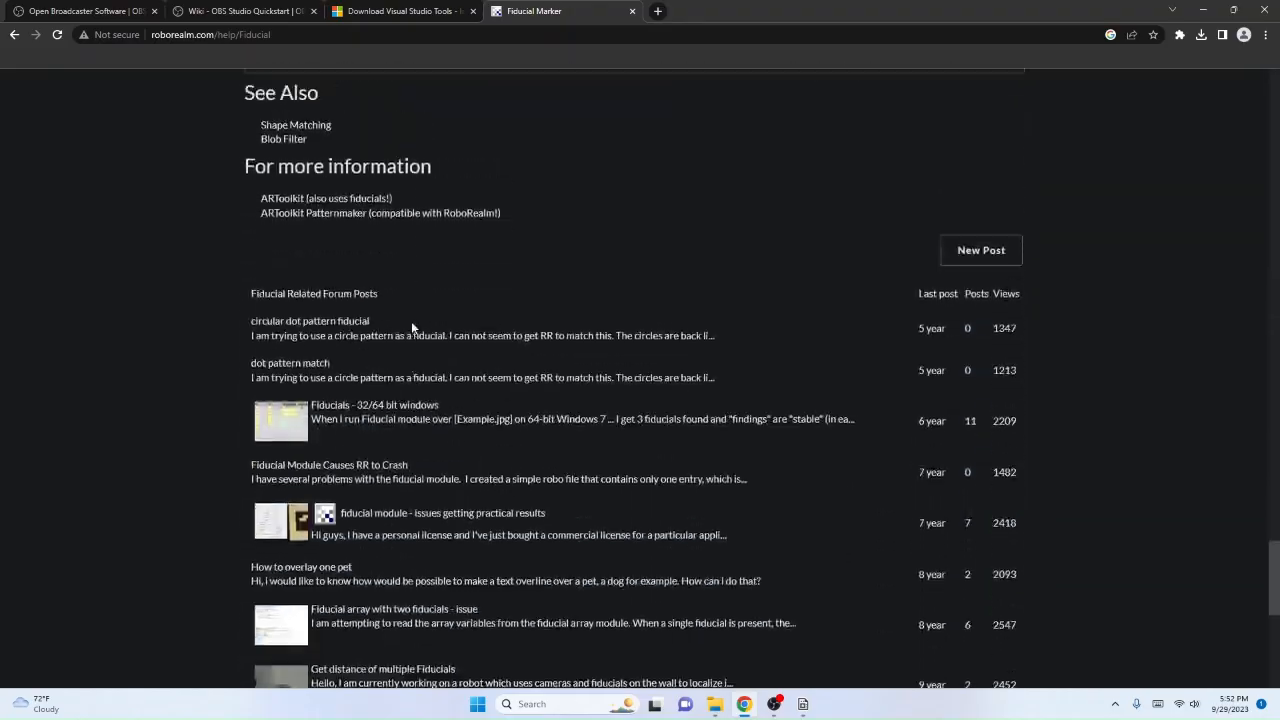
scroll(411, 321, up, 10)
scroll(411, 321, down, 4)
scroll(411, 321, up, 5)
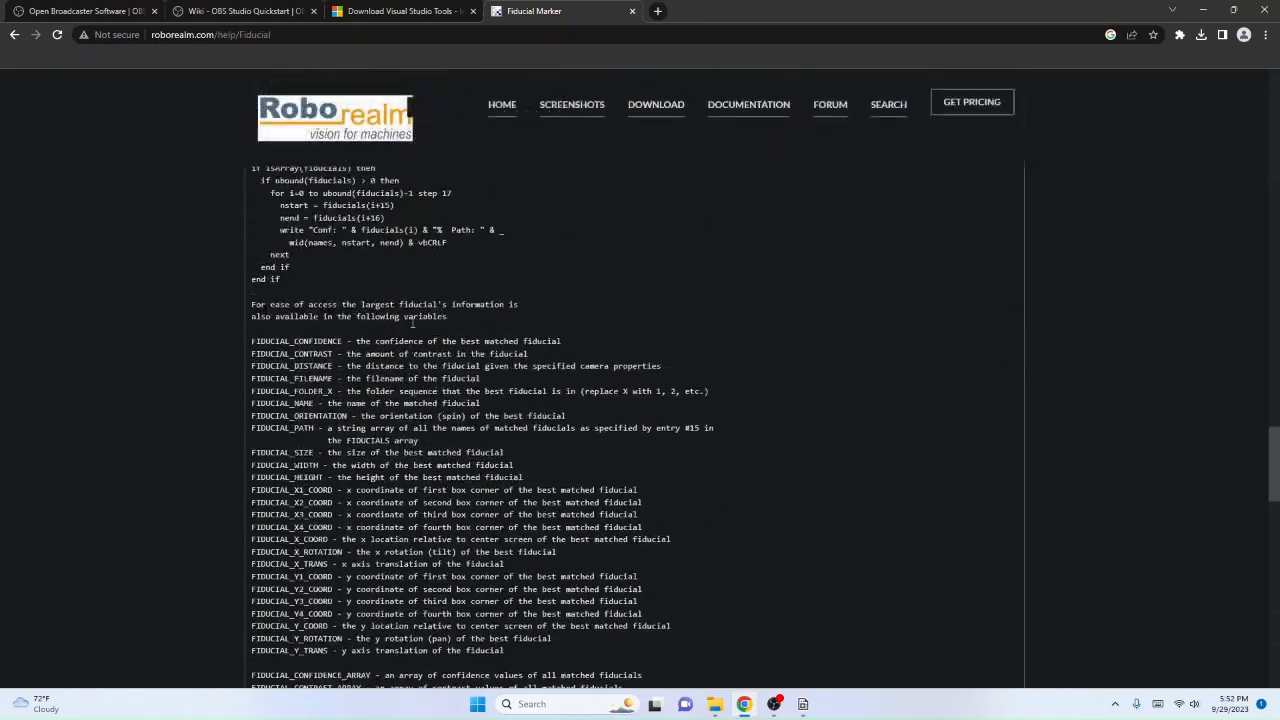
scroll(286, 491, down, 3)
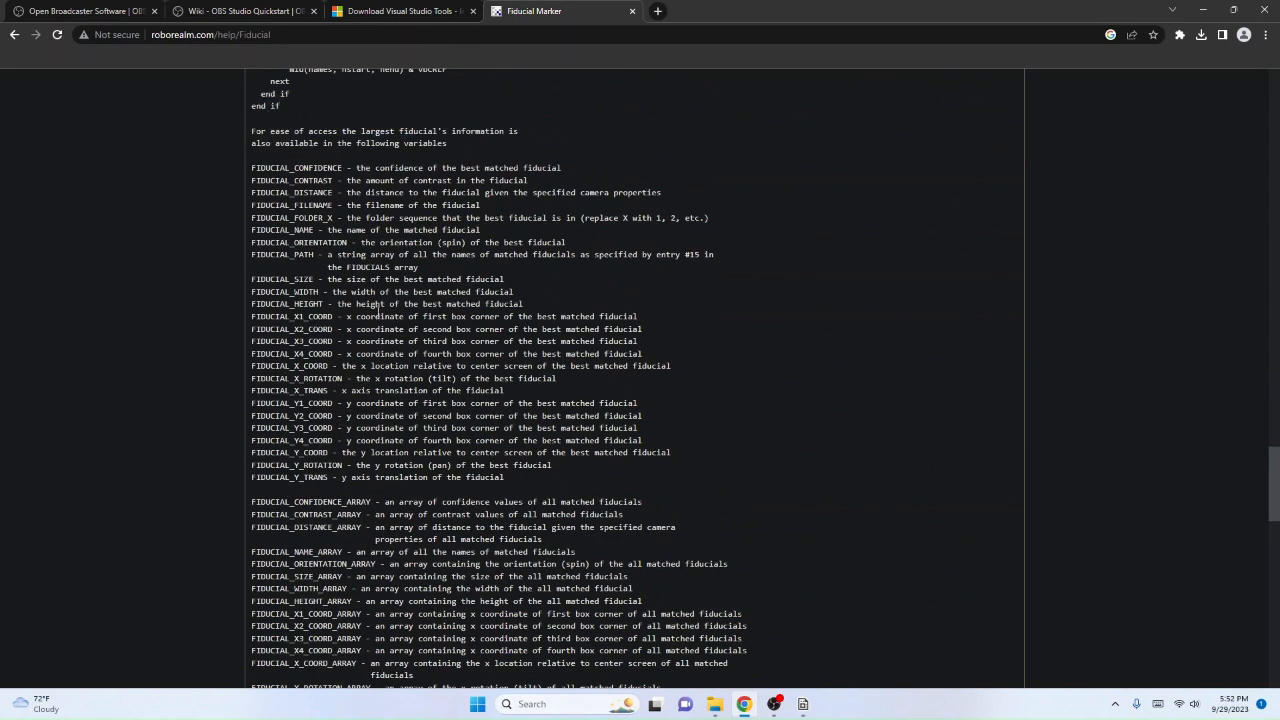
scroll(312, 366, down, 4)
scroll(312, 366, up, 8)
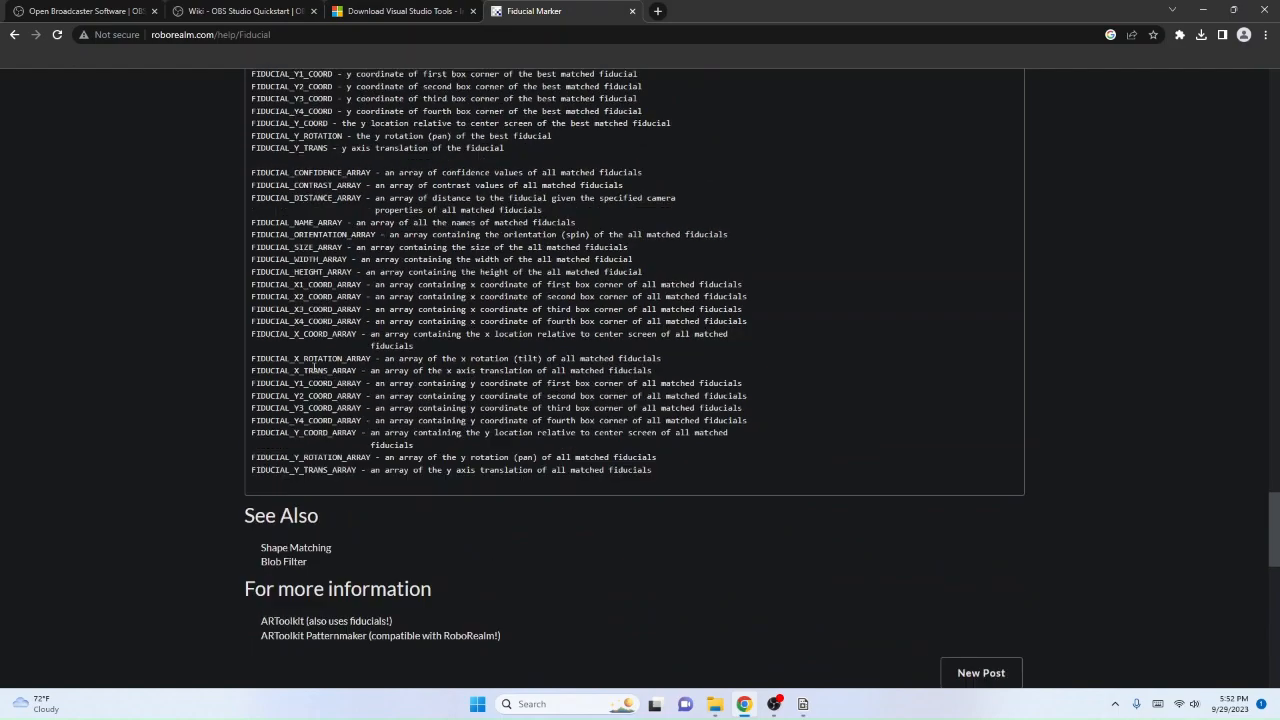
scroll(313, 367, down, 5)
scroll(313, 370, up, 4)
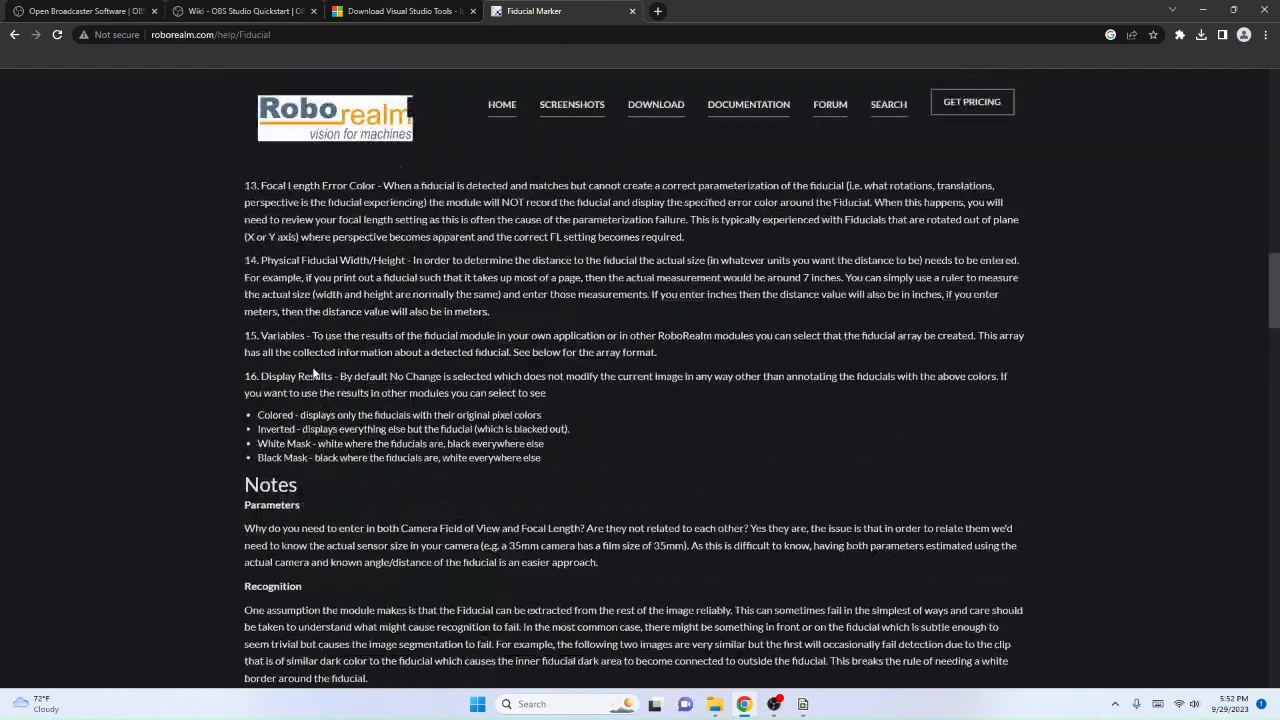
scroll(313, 371, up, 10)
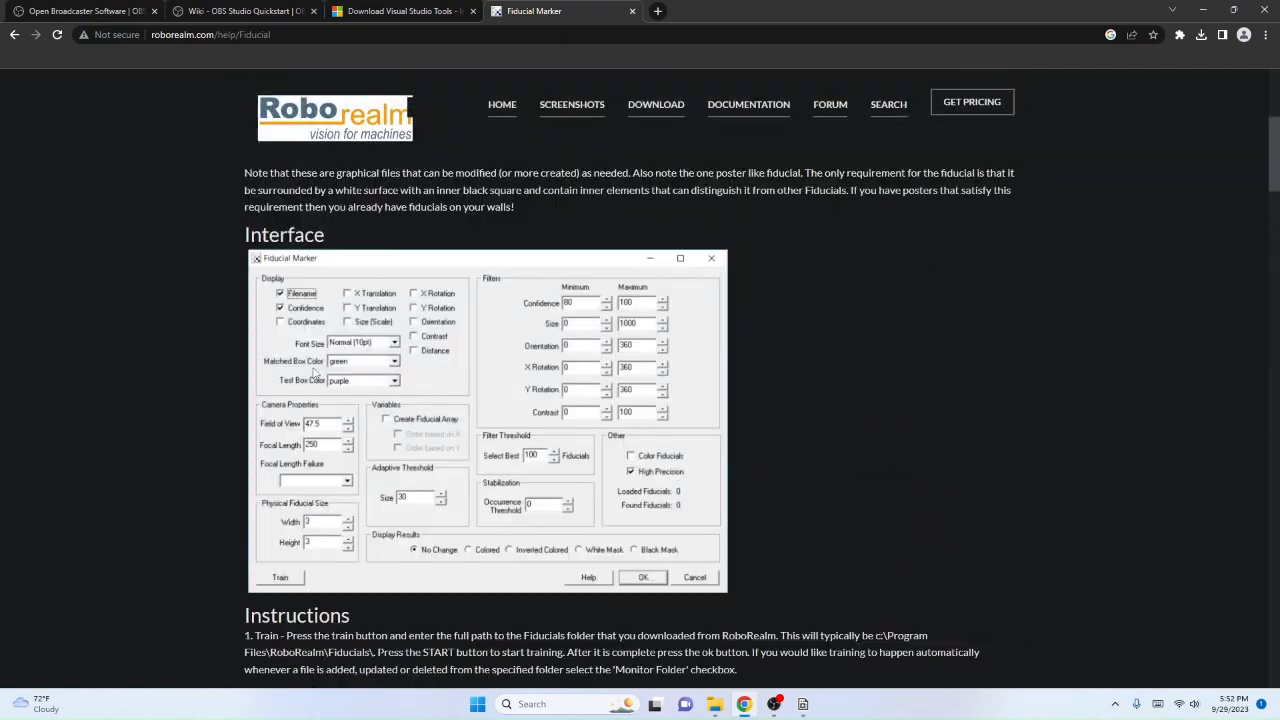
scroll(314, 369, down, 3)
scroll(314, 369, down, 2)
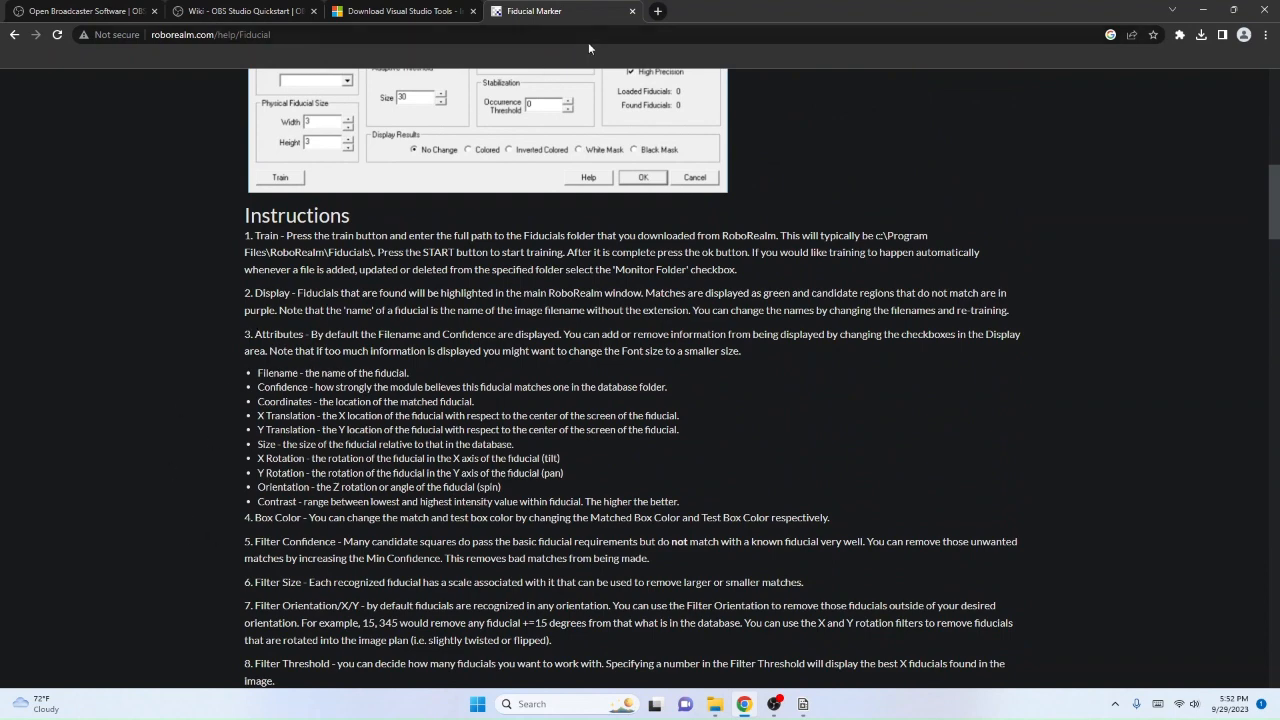
click(631, 11)
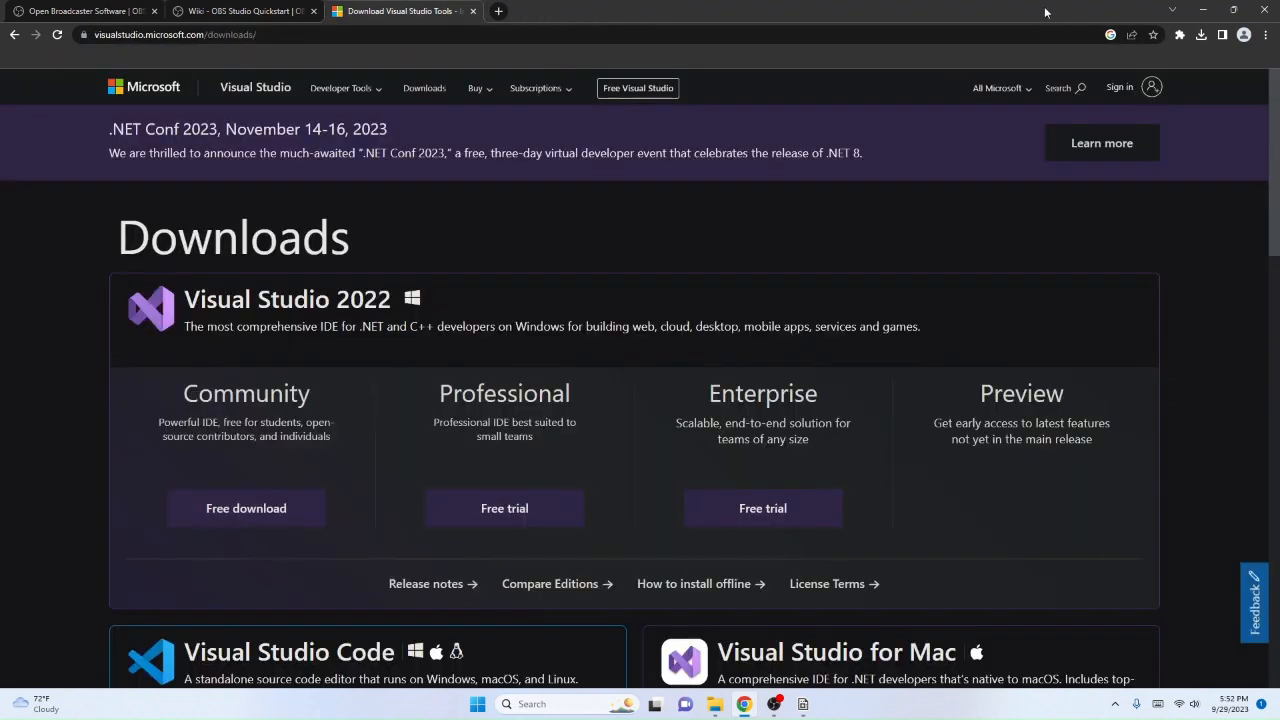
click(1205, 11)
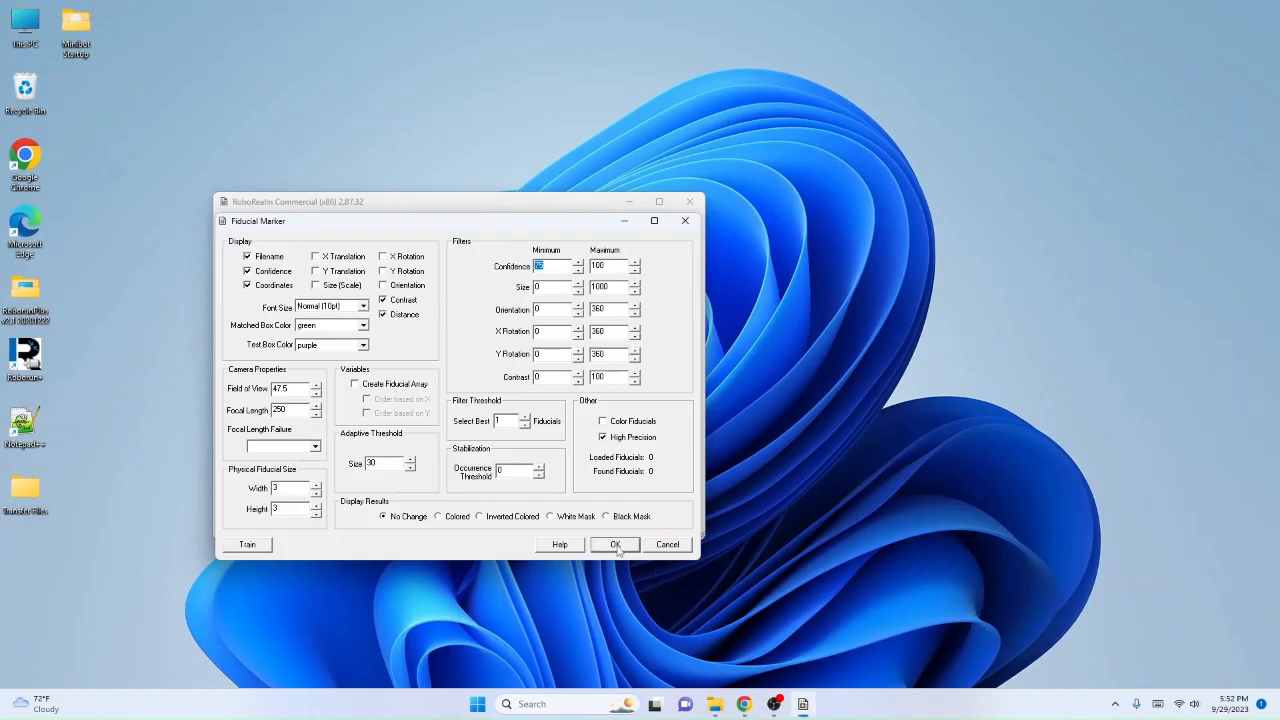
Step: Apply the fiducial settings, reopen the module in the program and set its minimum confidence filter to 65
click(616, 545)
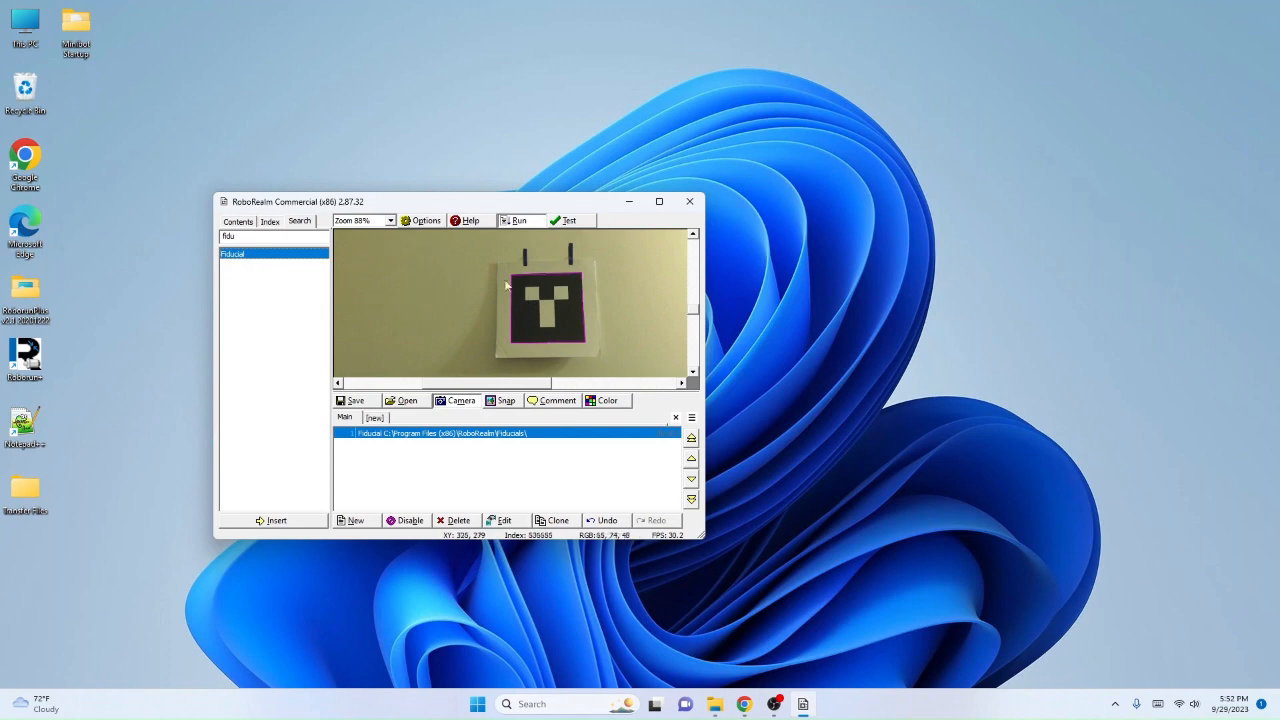
double_click(411, 434)
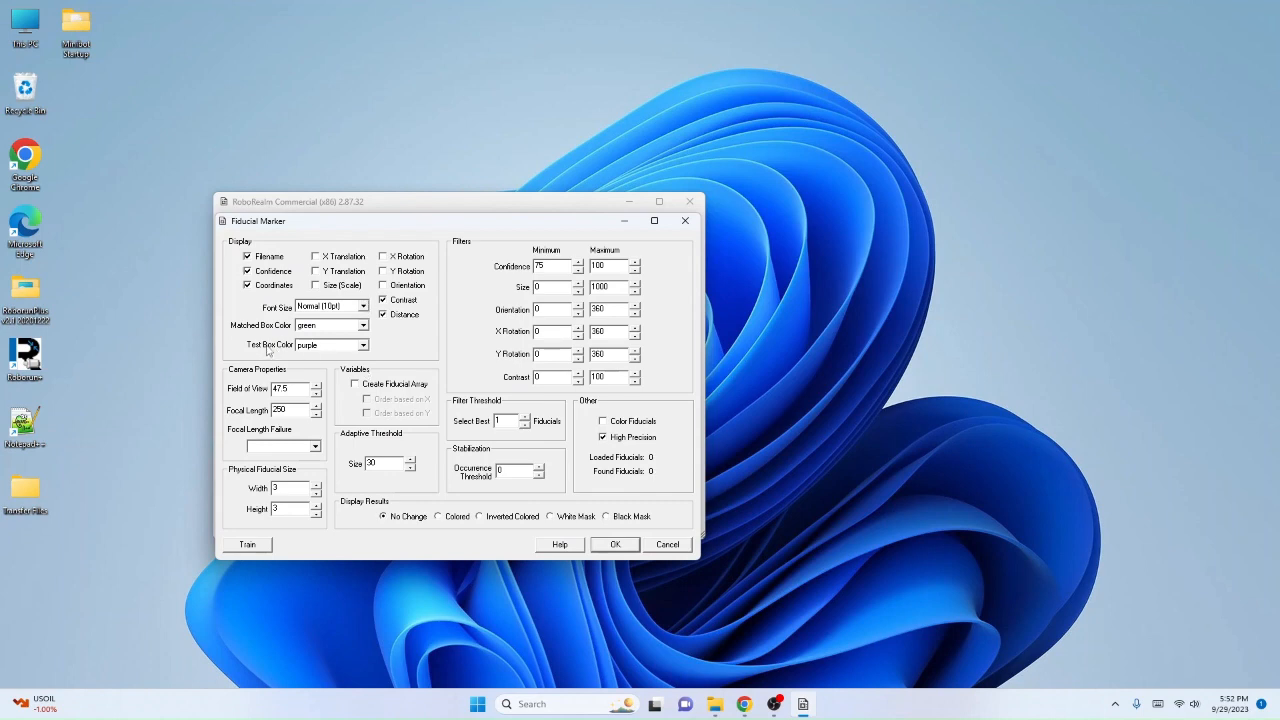
click(580, 271)
click(578, 264)
click(601, 548)
Step: Open the image training settings of the Fiducial module and copy the base folder path
double_click(410, 438)
click(250, 544)
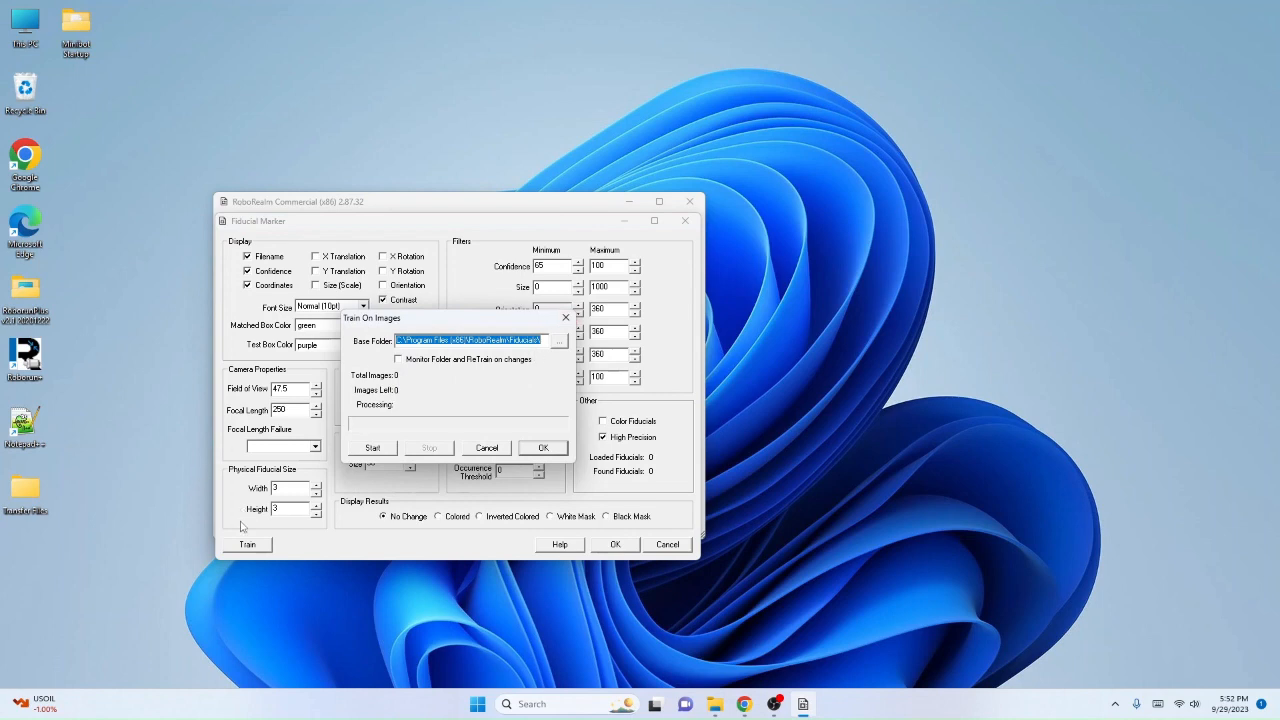
click(561, 342)
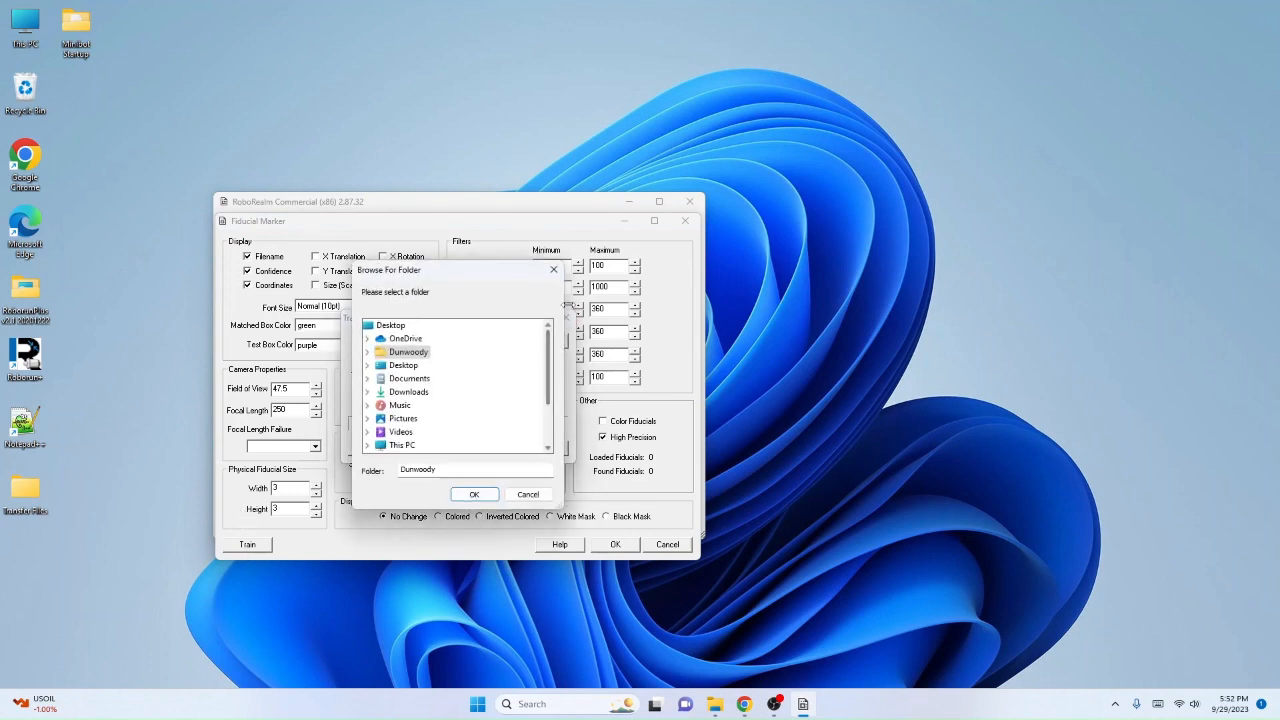
click(555, 276)
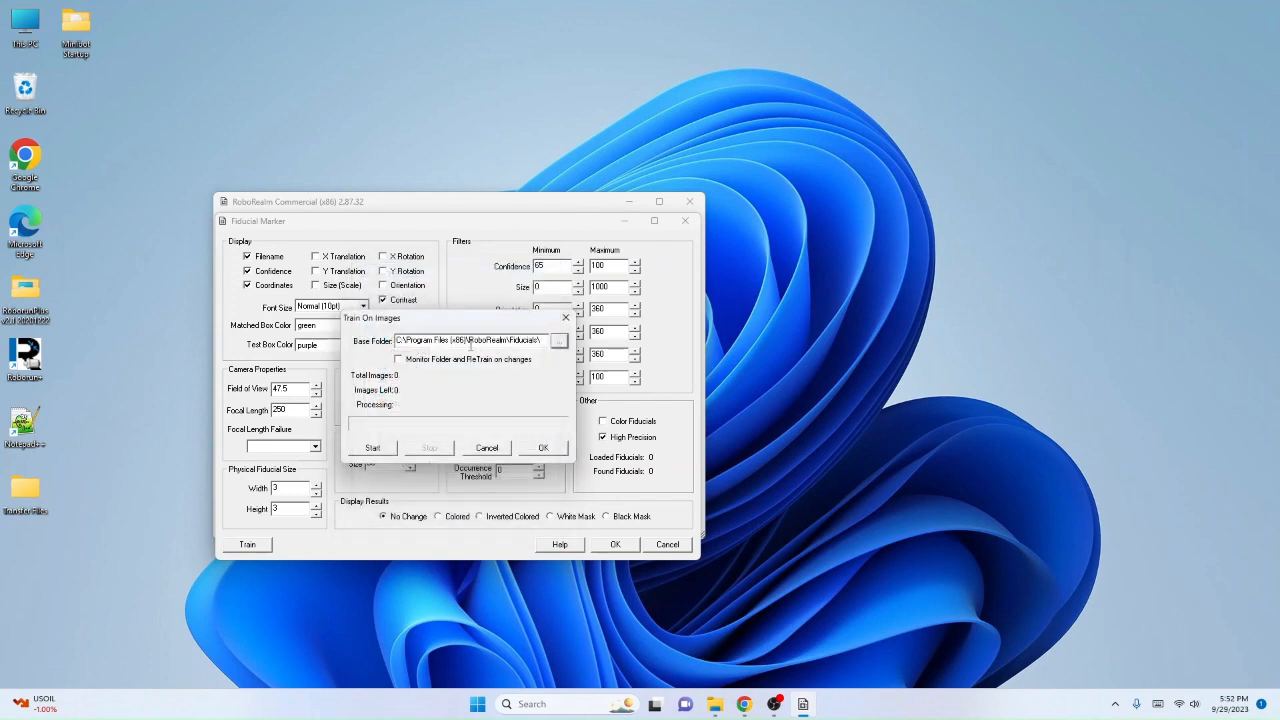
click(459, 342)
double_click(459, 342)
click(459, 342)
drag(398, 340, 541, 340)
key(ctrl+c)
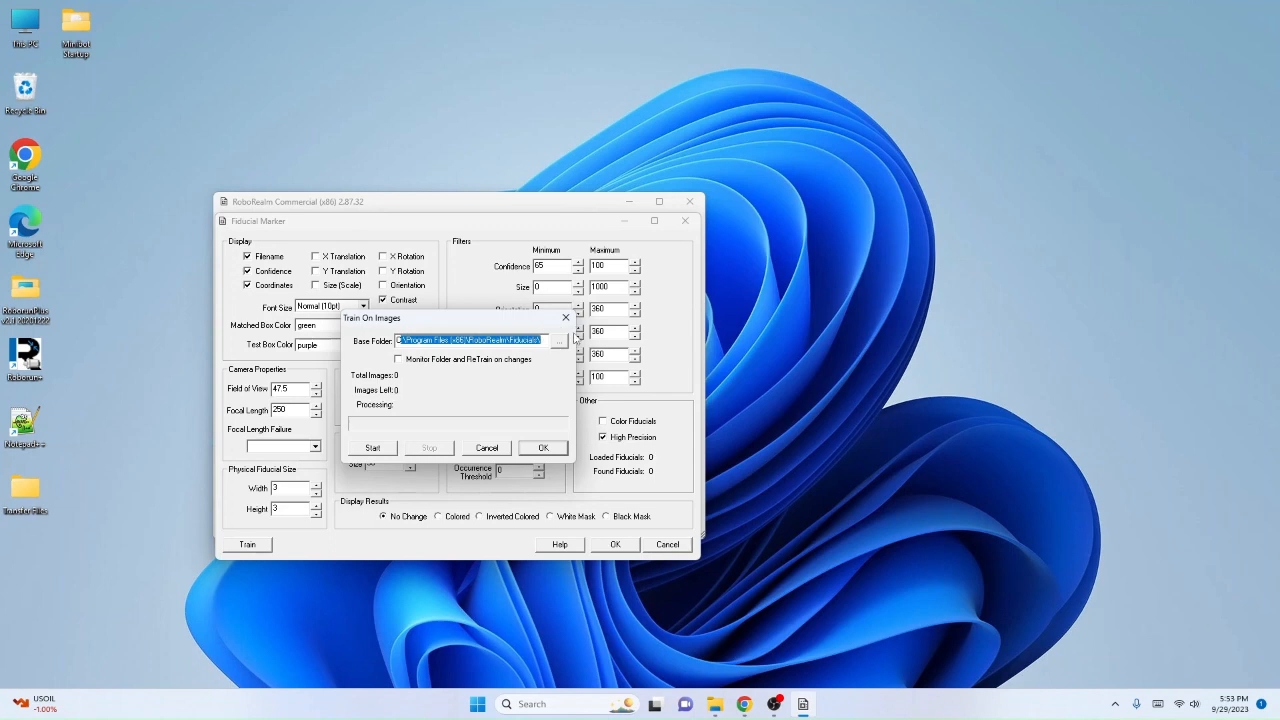
Step: Switch to File Explorer and open the folder C:\Program Files (x86)\RoboRealm\Fiducials\ using the copied path
click(714, 704)
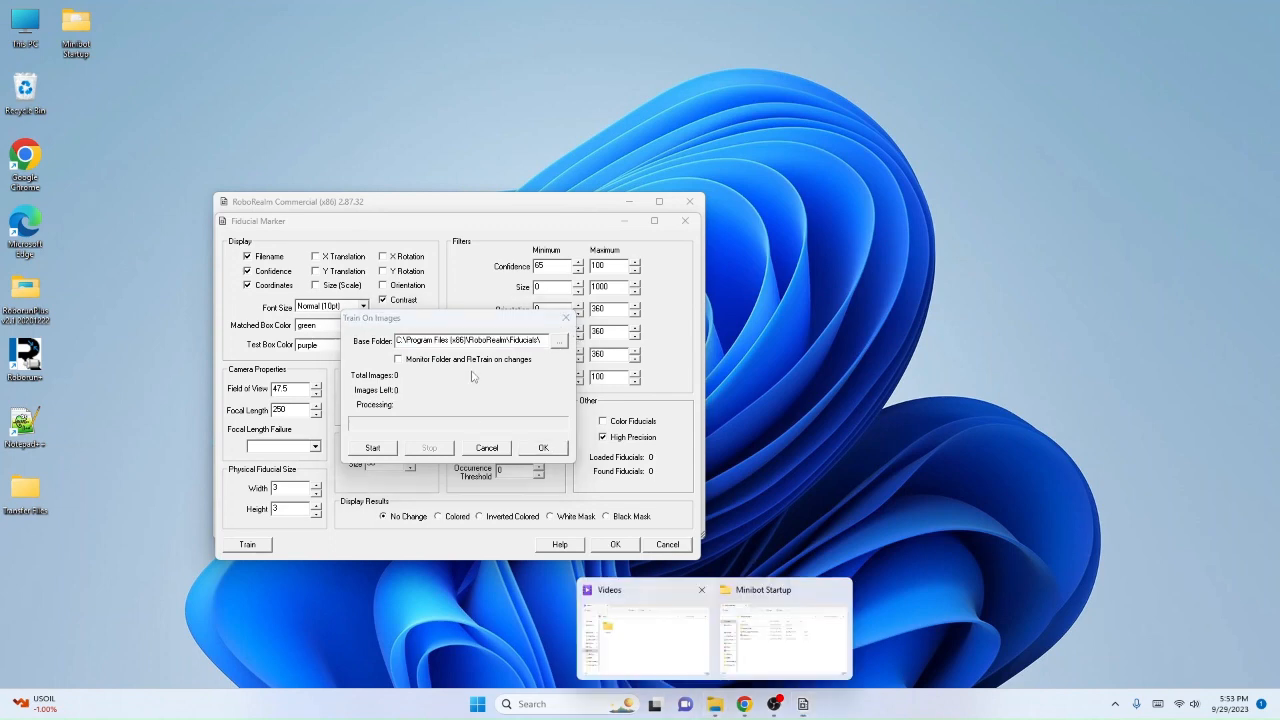
click(682, 670)
click(572, 275)
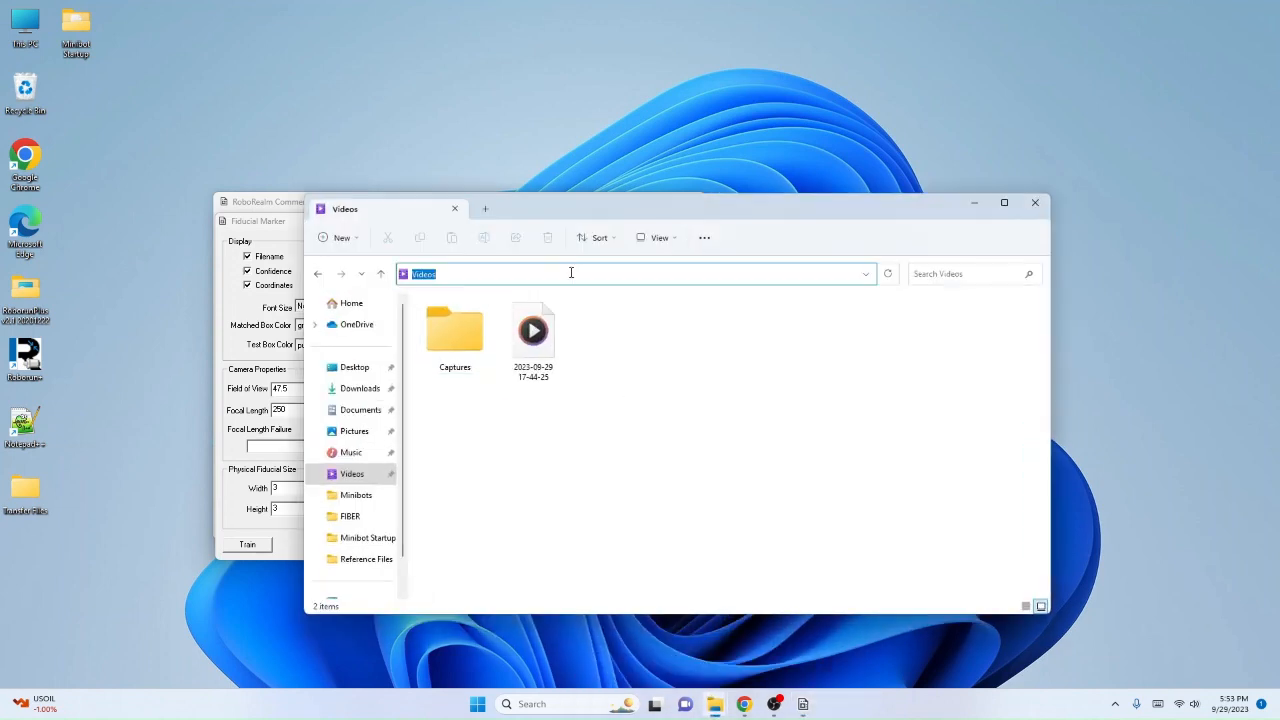
key(ctrl+v)
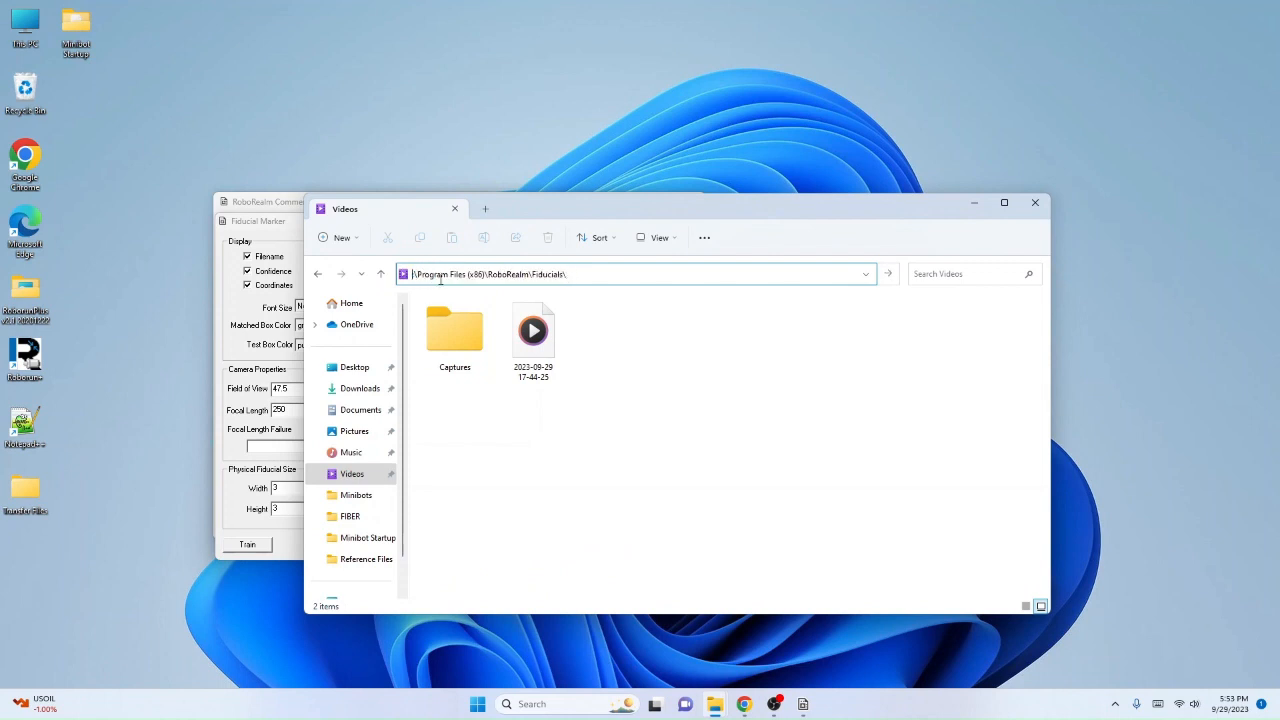
key(Return)
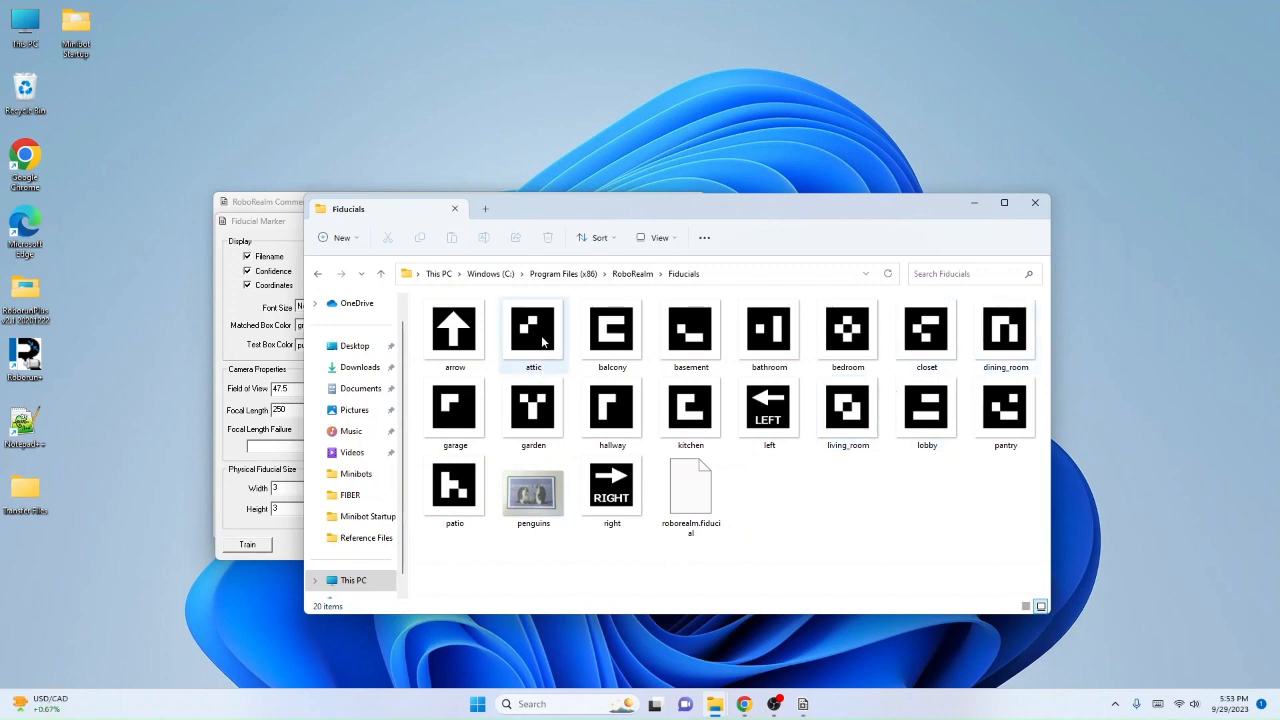
Step: Select the balcony, garden and bedroom marker images together in the Fiducials folder
mouse_move(530, 340)
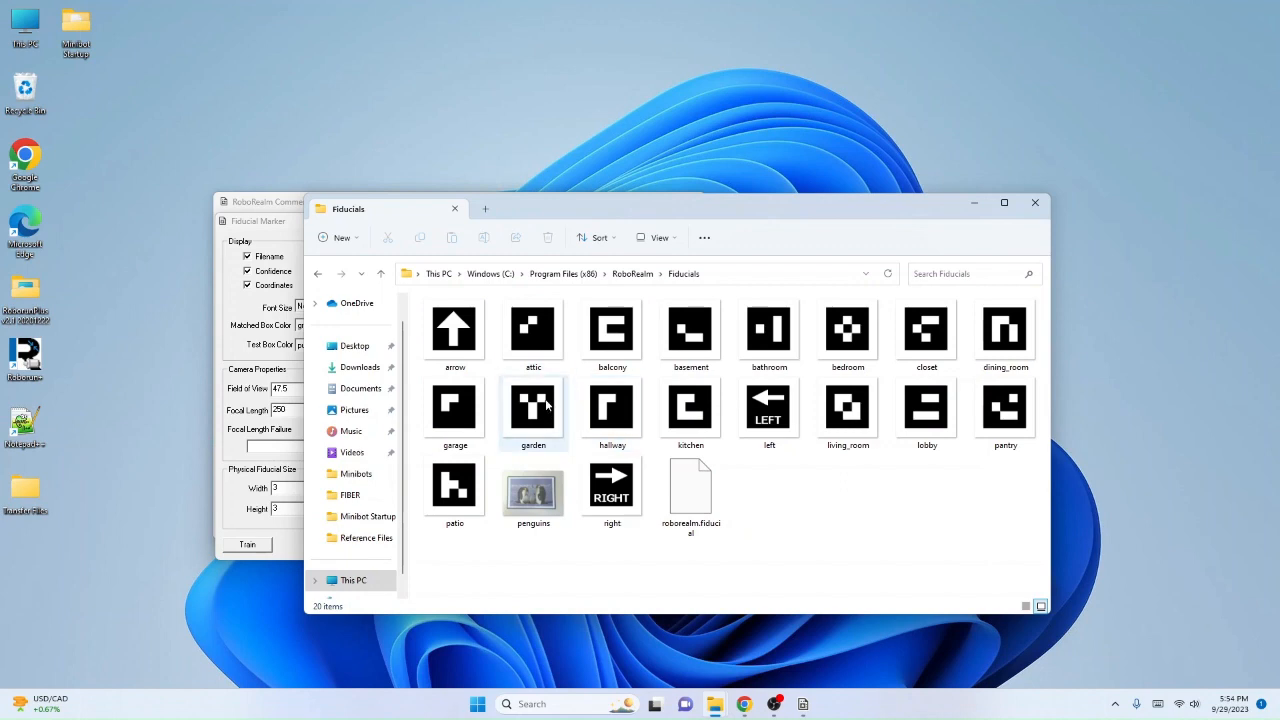
click(626, 350)
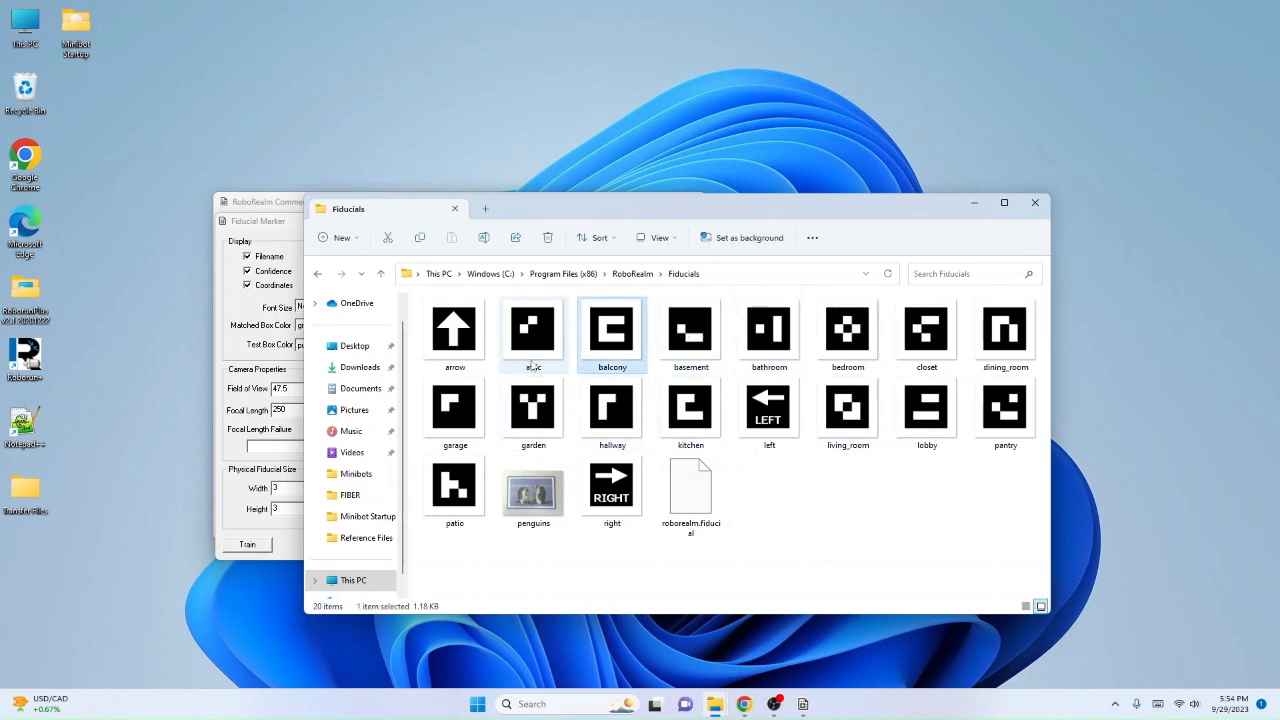
ctrl+click(530, 420)
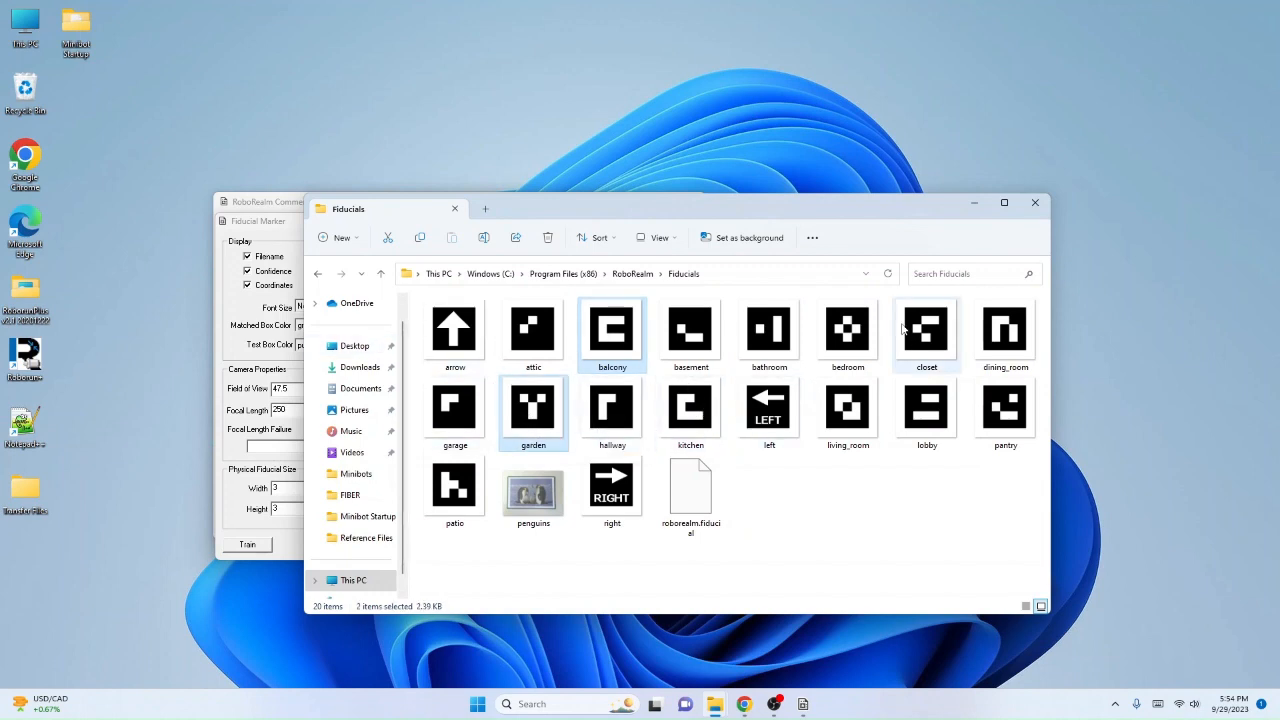
ctrl+click(858, 333)
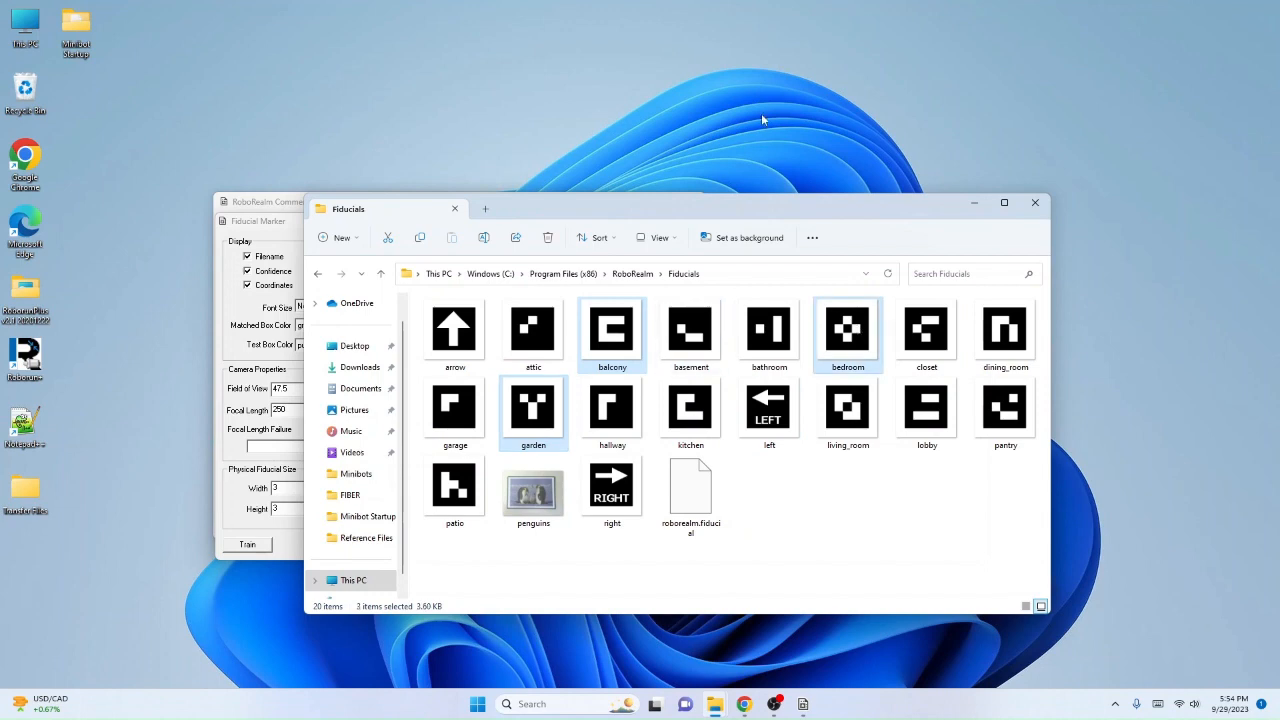
Step: Create a folder on the desktop named New Fiducials
right_click(549, 93)
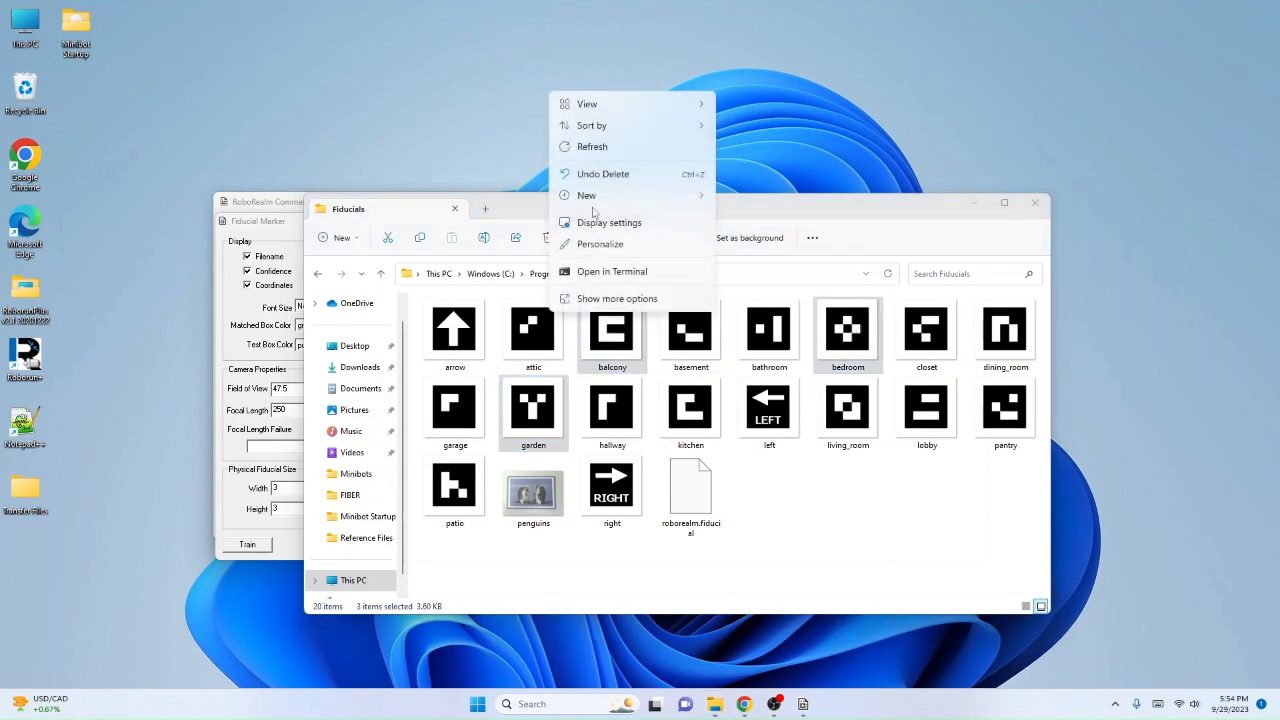
mouse_move(597, 200)
mouse_move(638, 194)
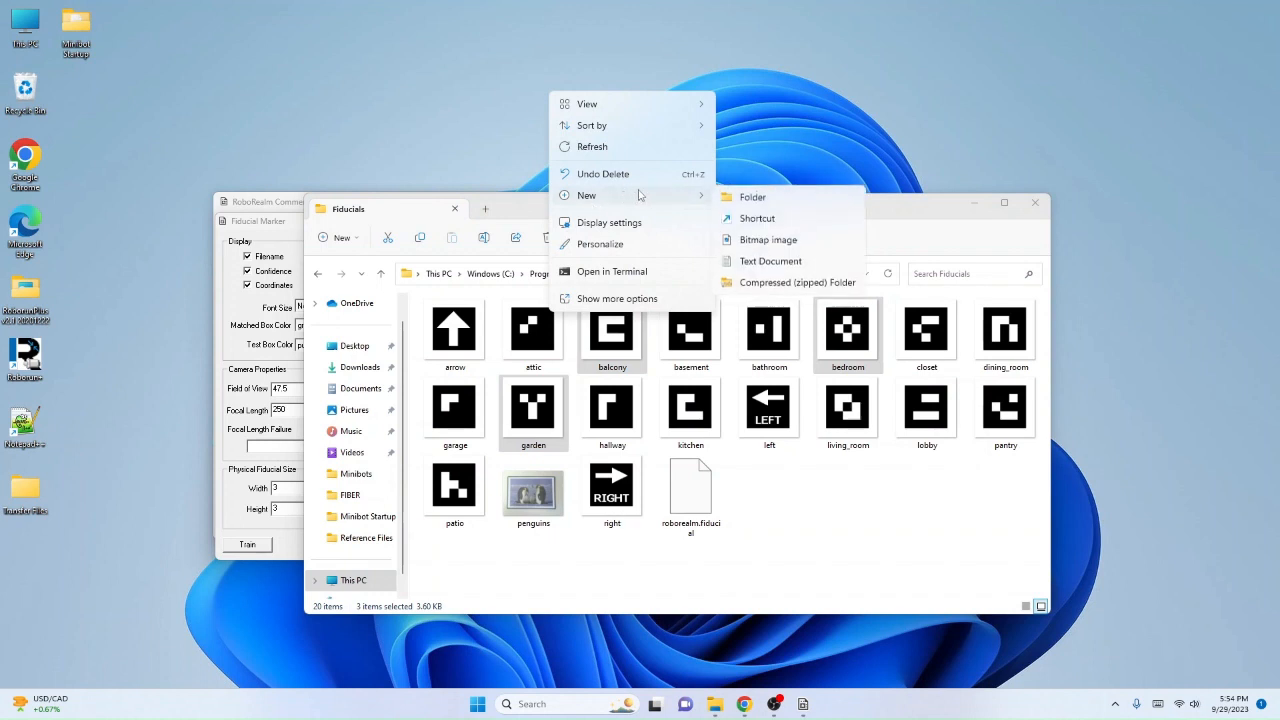
click(752, 197)
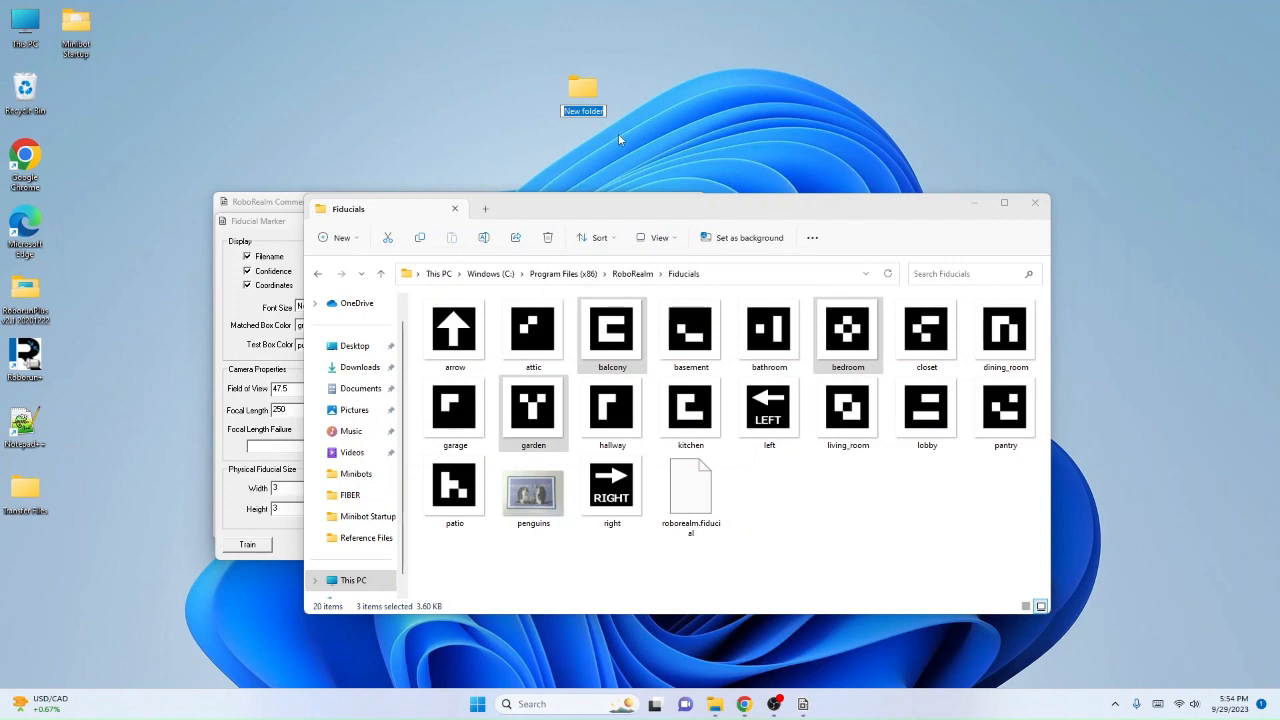
text(New Fiducials)
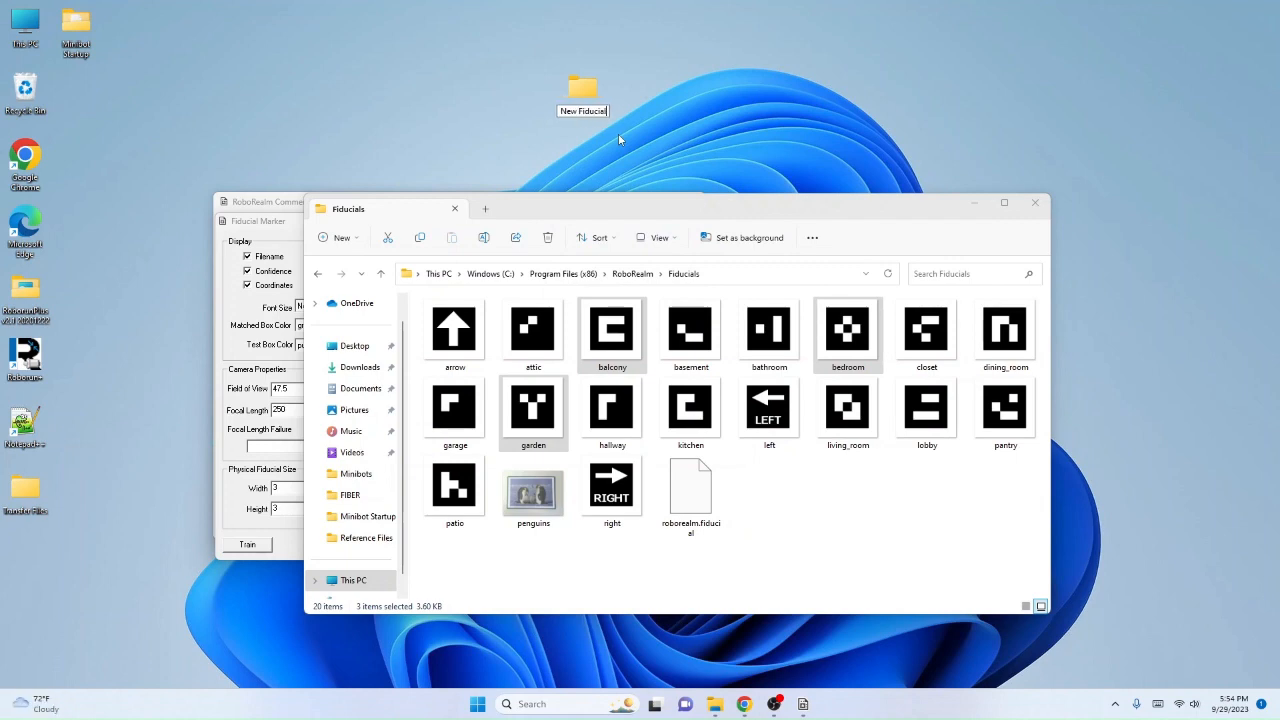
key(Return)
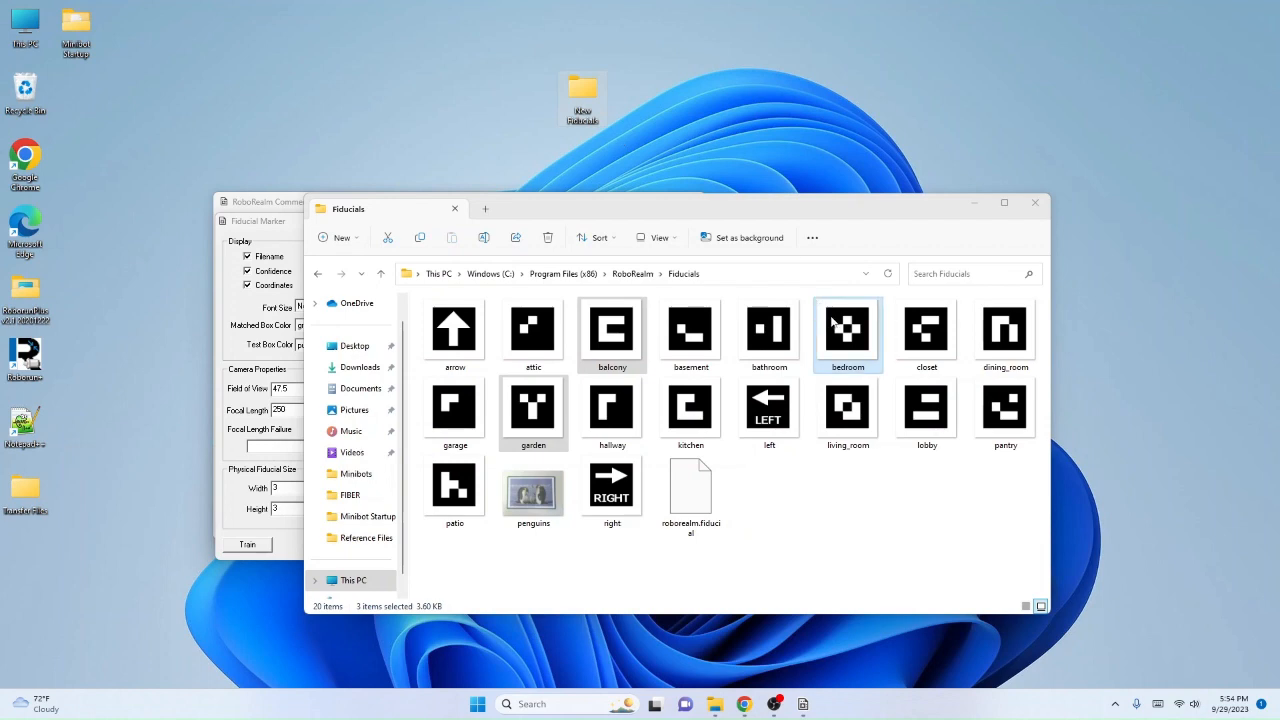
Step: Copy the three selected marker images into the New Fiducials folder and check the folder's contents
drag(834, 320, 582, 97)
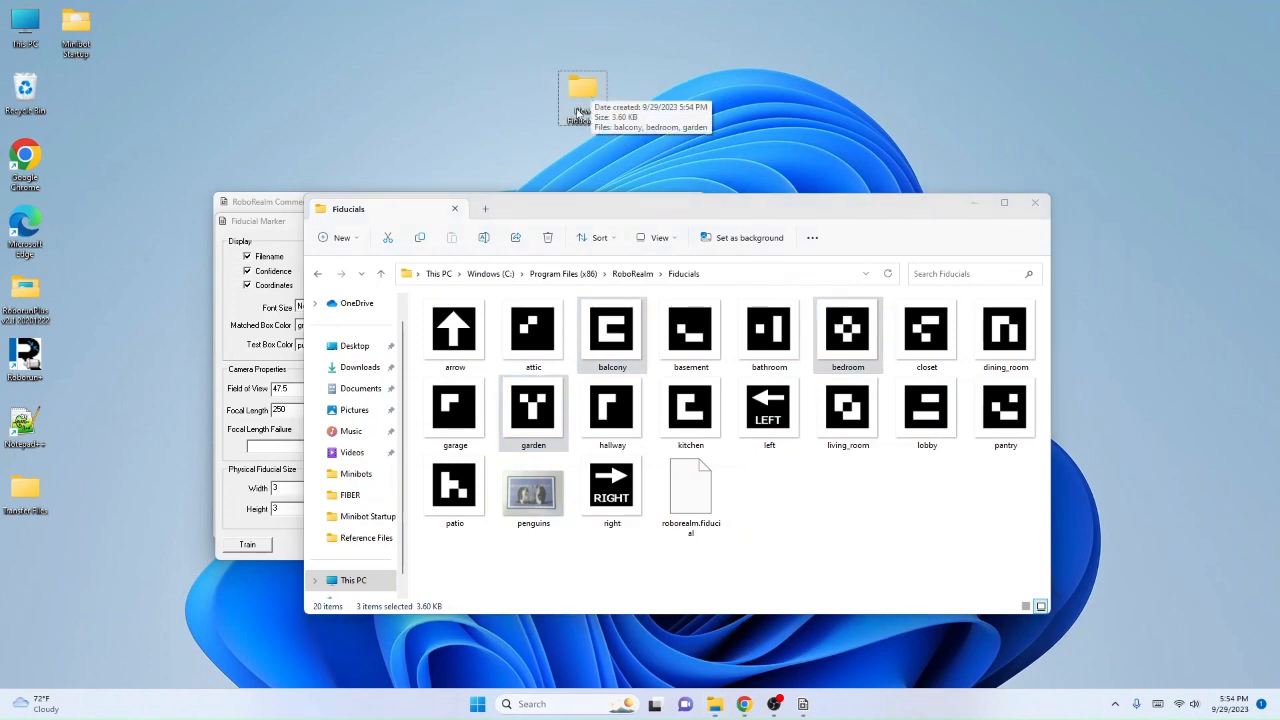
click(1035, 202)
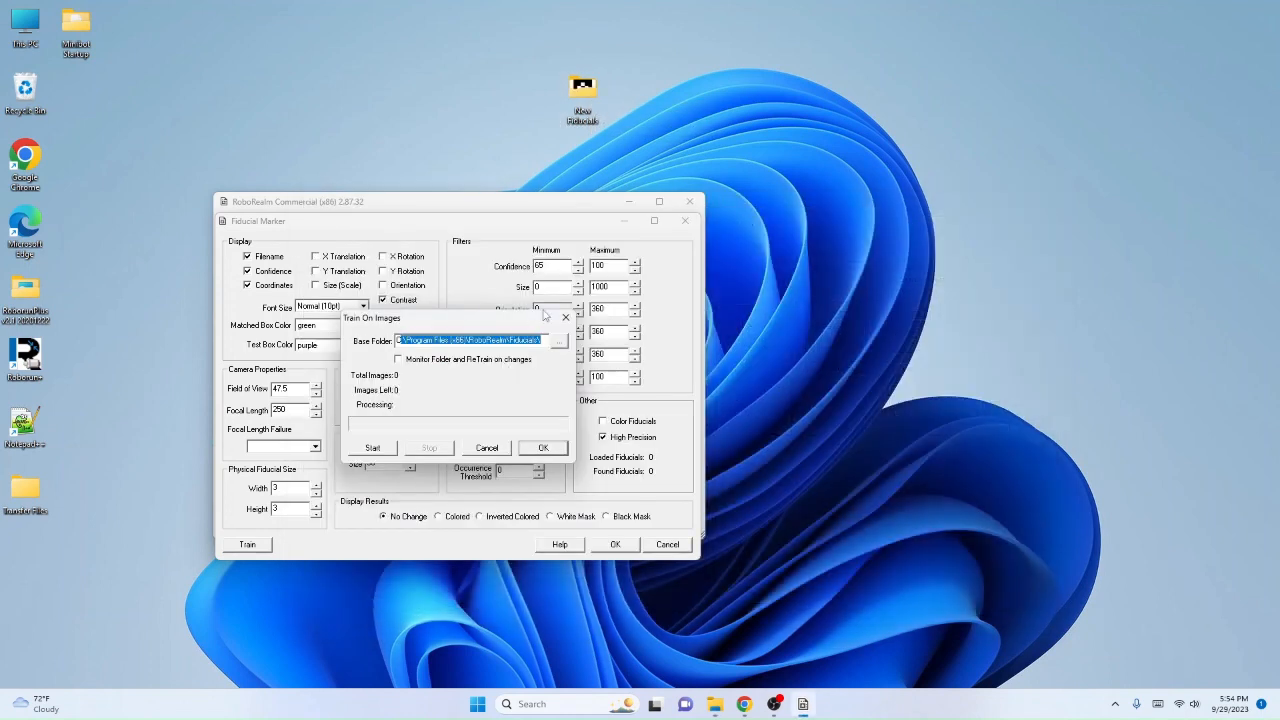
click(590, 89)
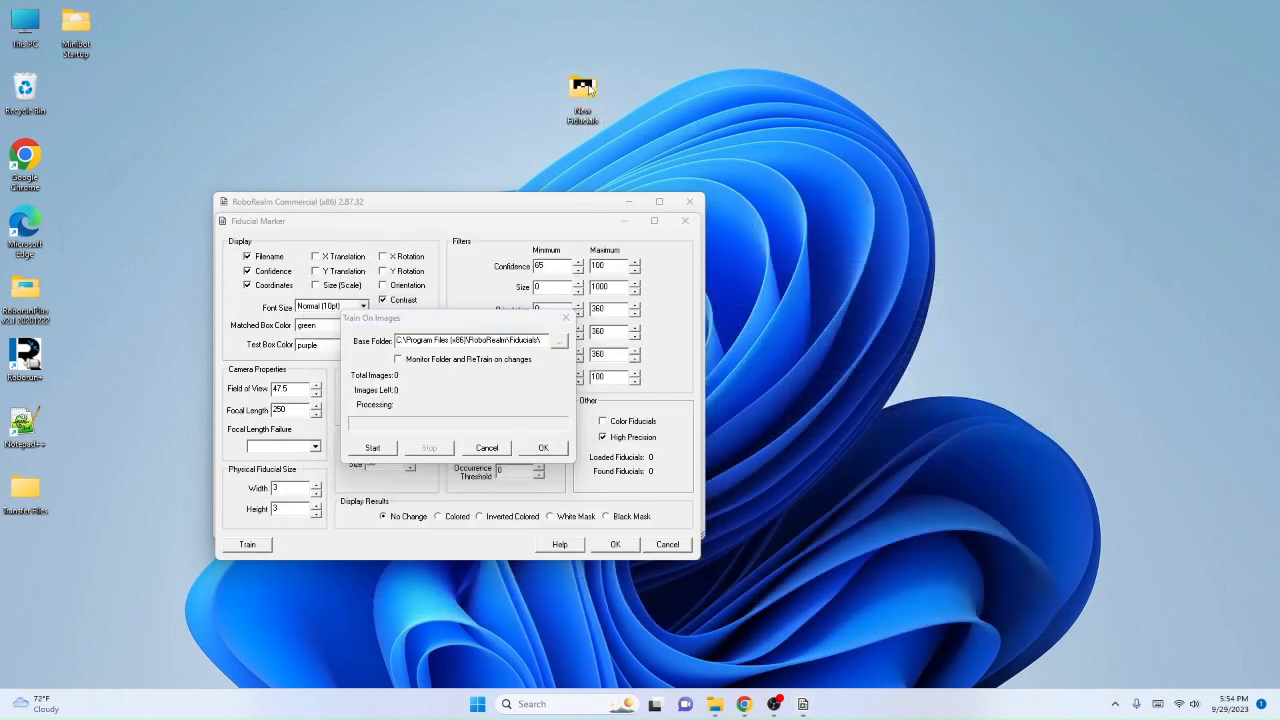
double_click(590, 89)
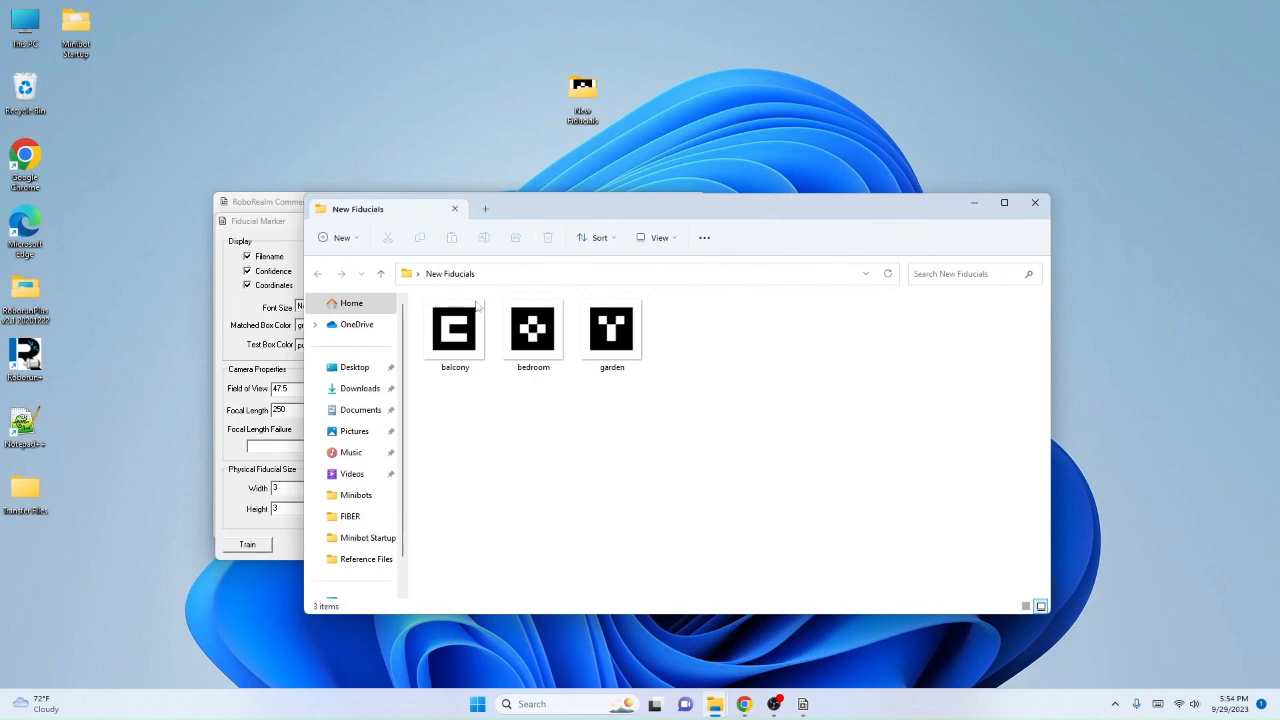
click(1046, 205)
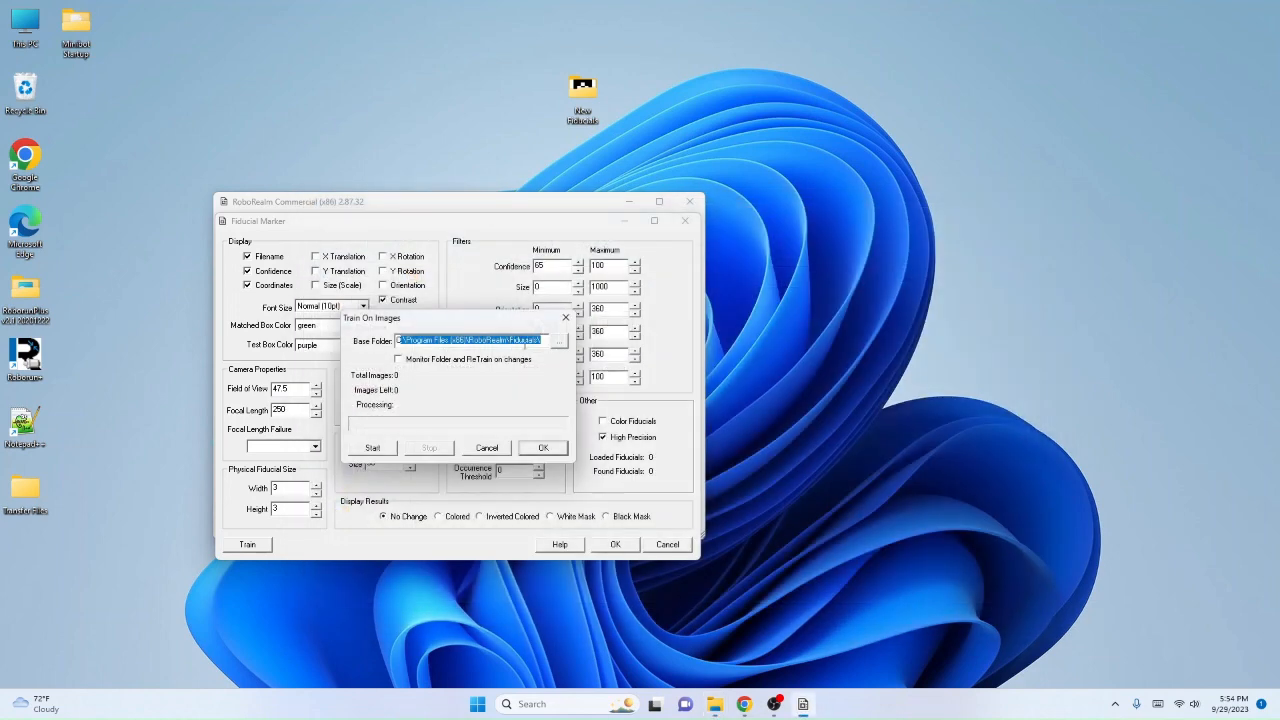
Step: Set the training base folder to the New Fiducials folder on the desktop
click(557, 345)
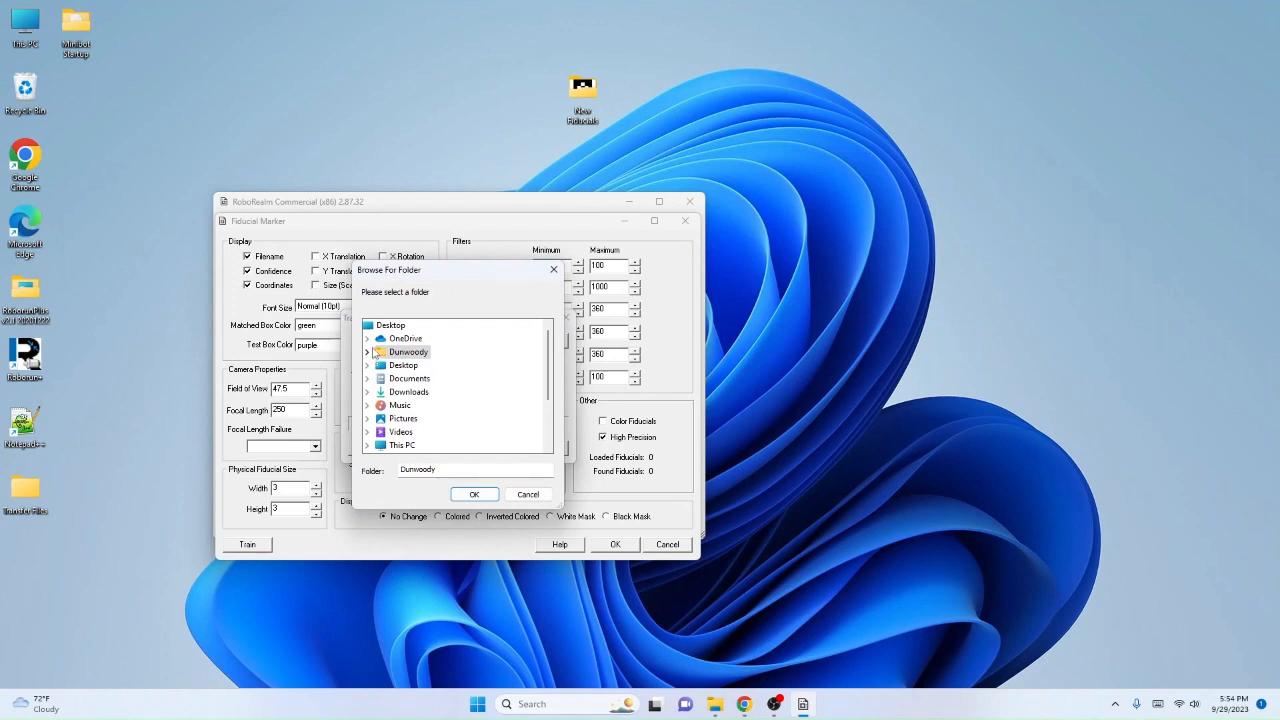
click(390, 325)
scroll(395, 385, down, 3)
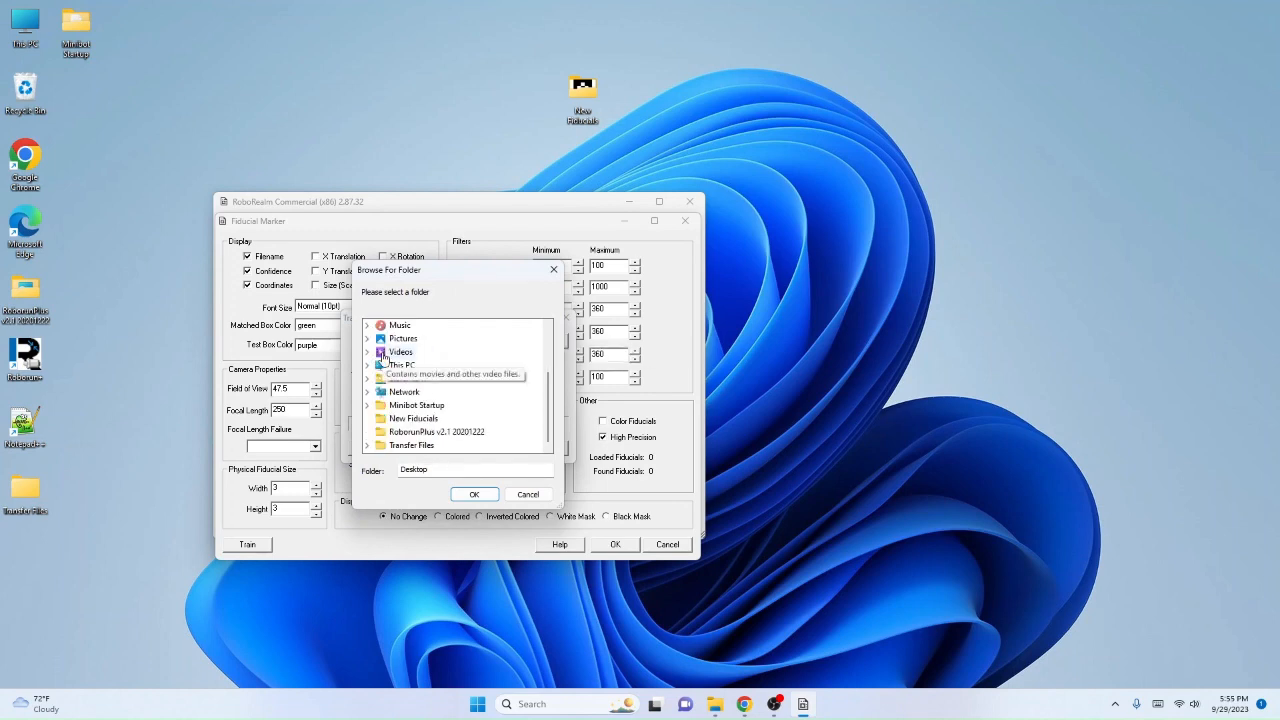
click(367, 365)
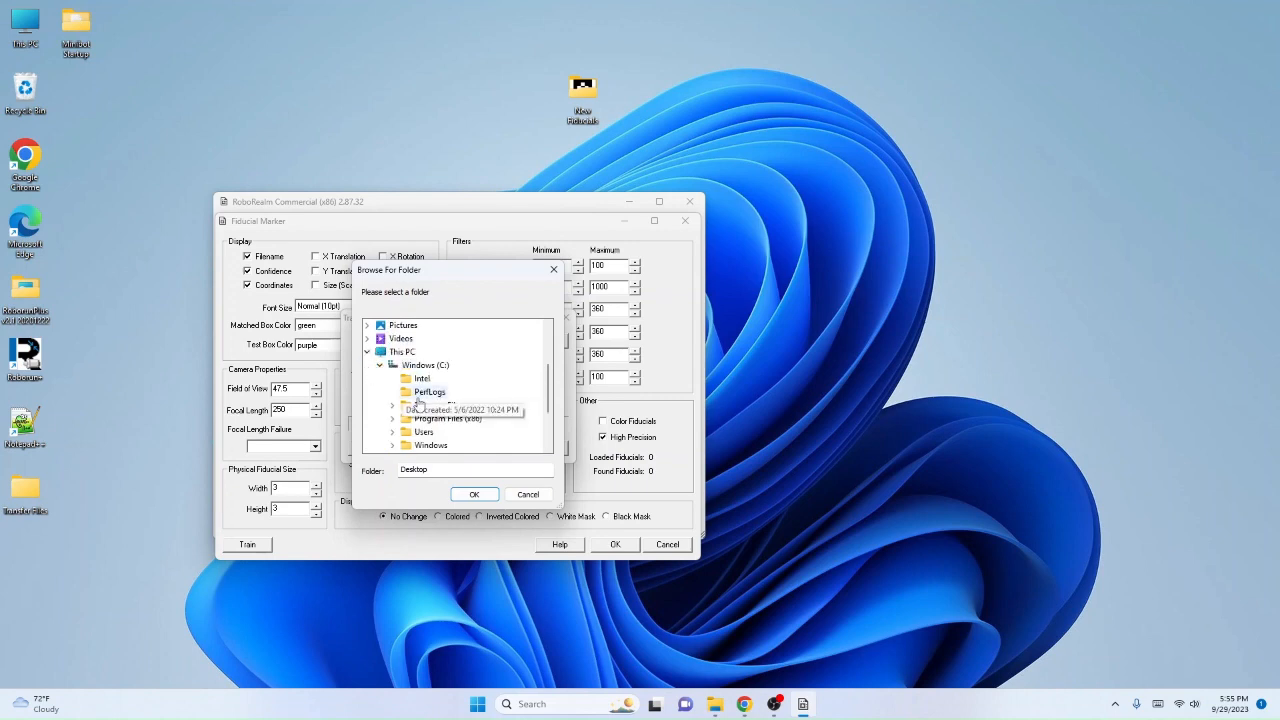
scroll(393, 389, down, 2)
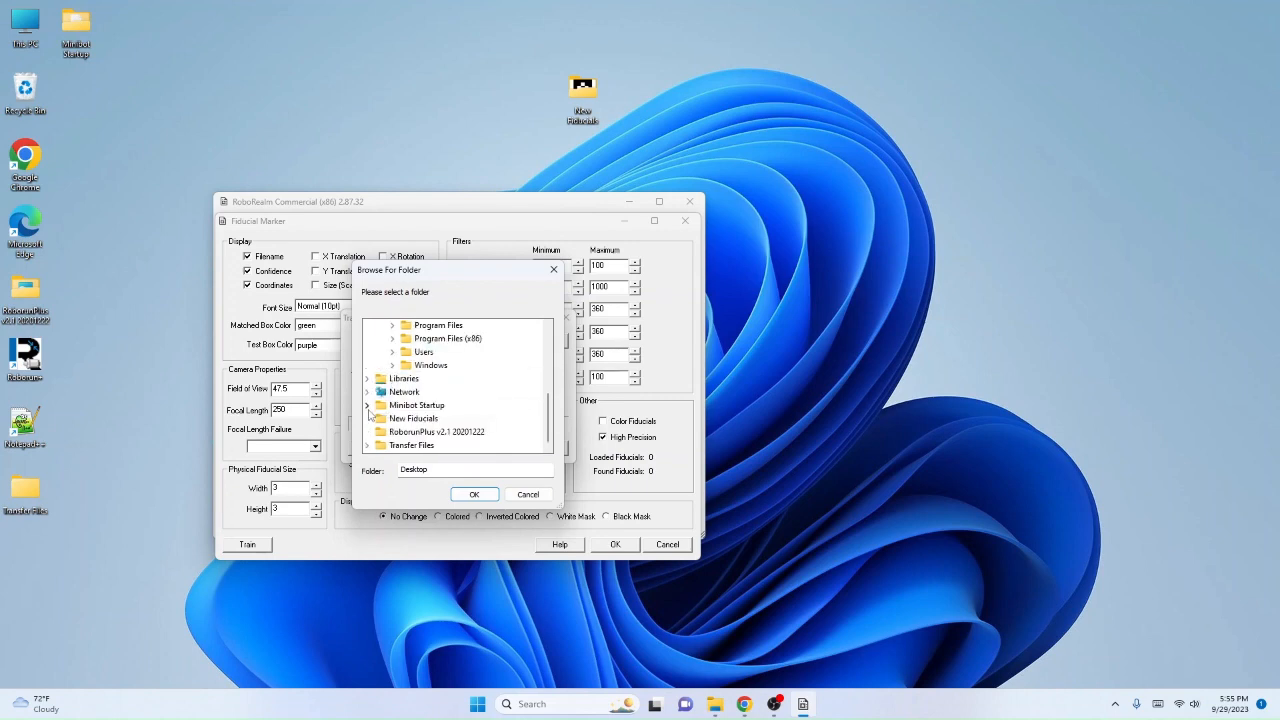
click(413, 418)
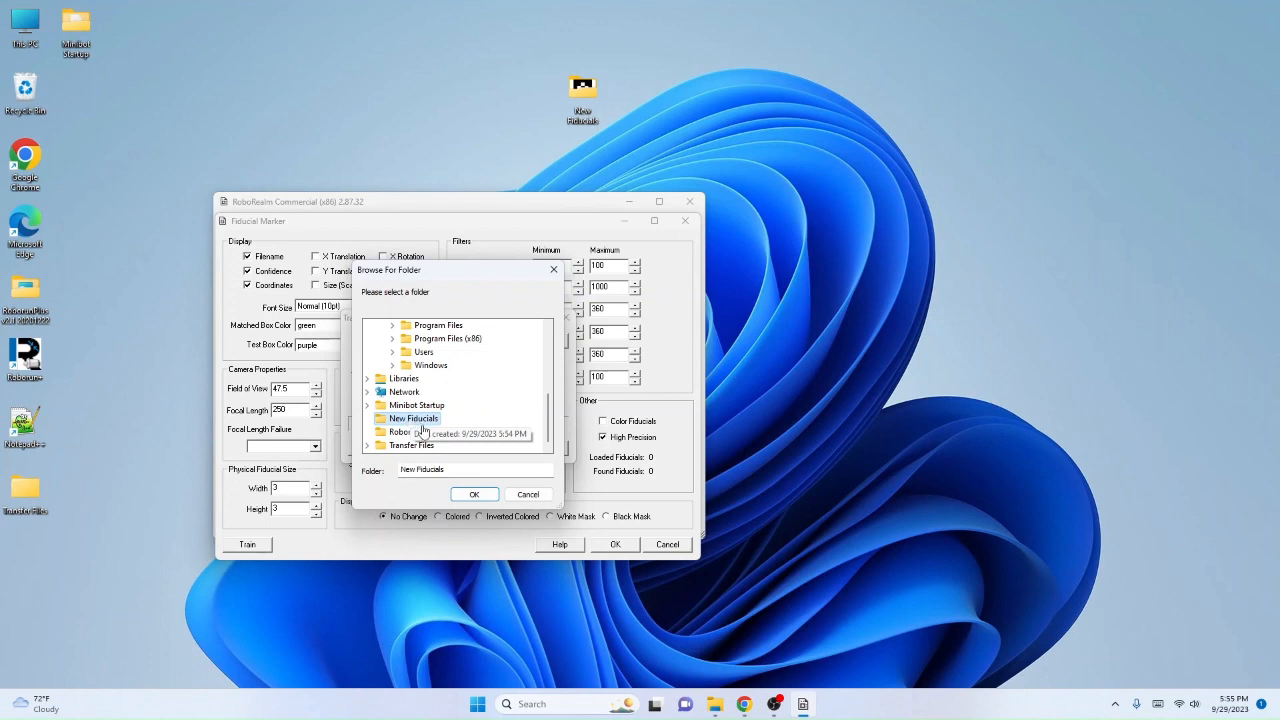
click(474, 495)
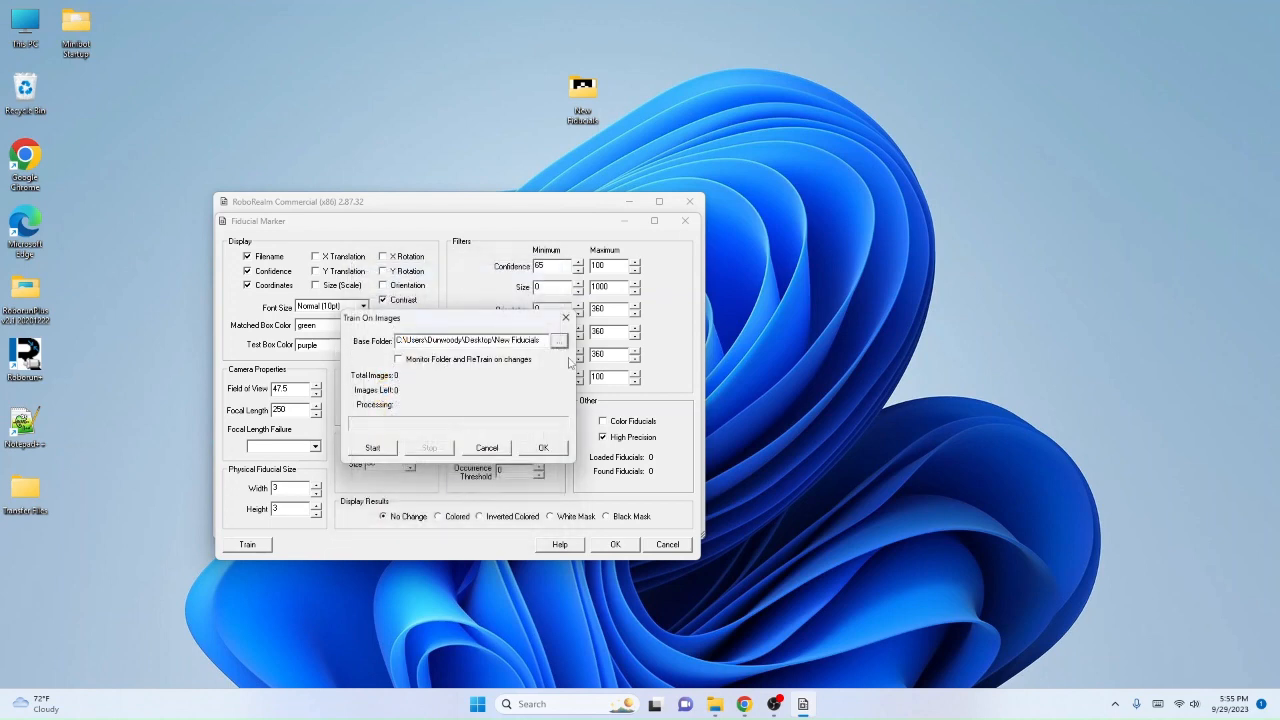
Step: Train the Fiducial module on the images in the chosen folder and accept the module's settings
click(372, 448)
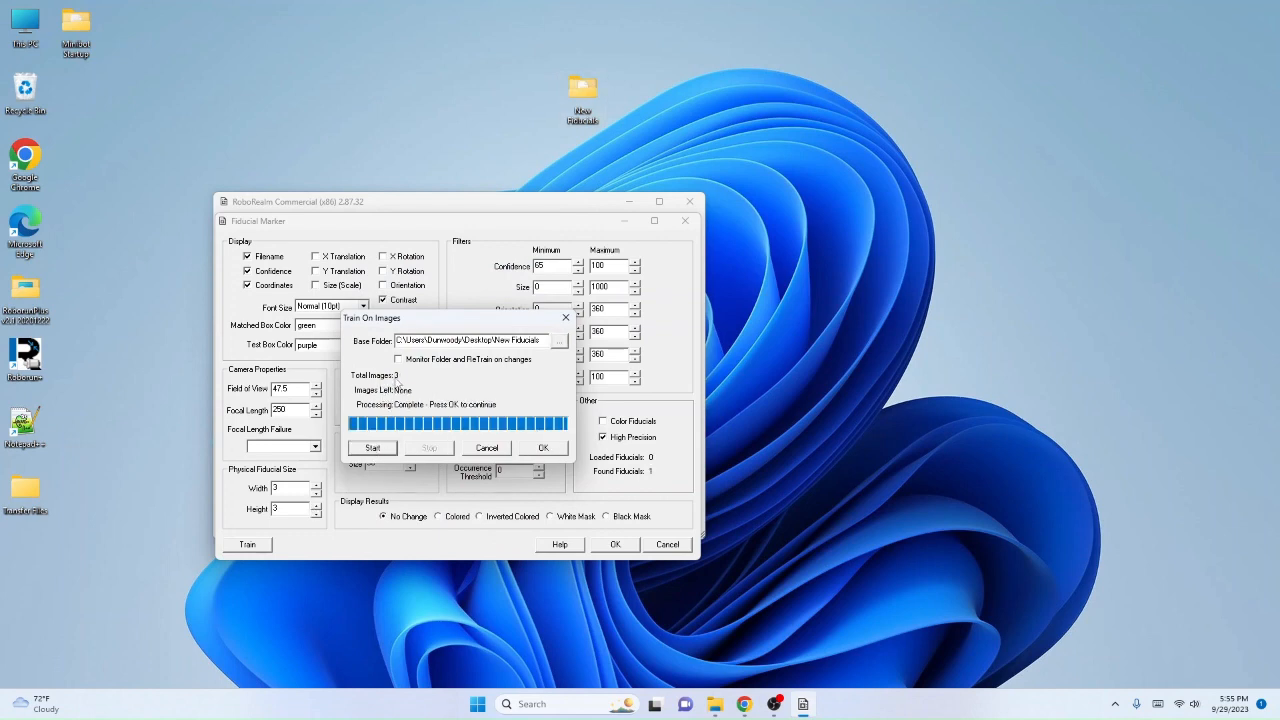
click(541, 450)
click(614, 544)
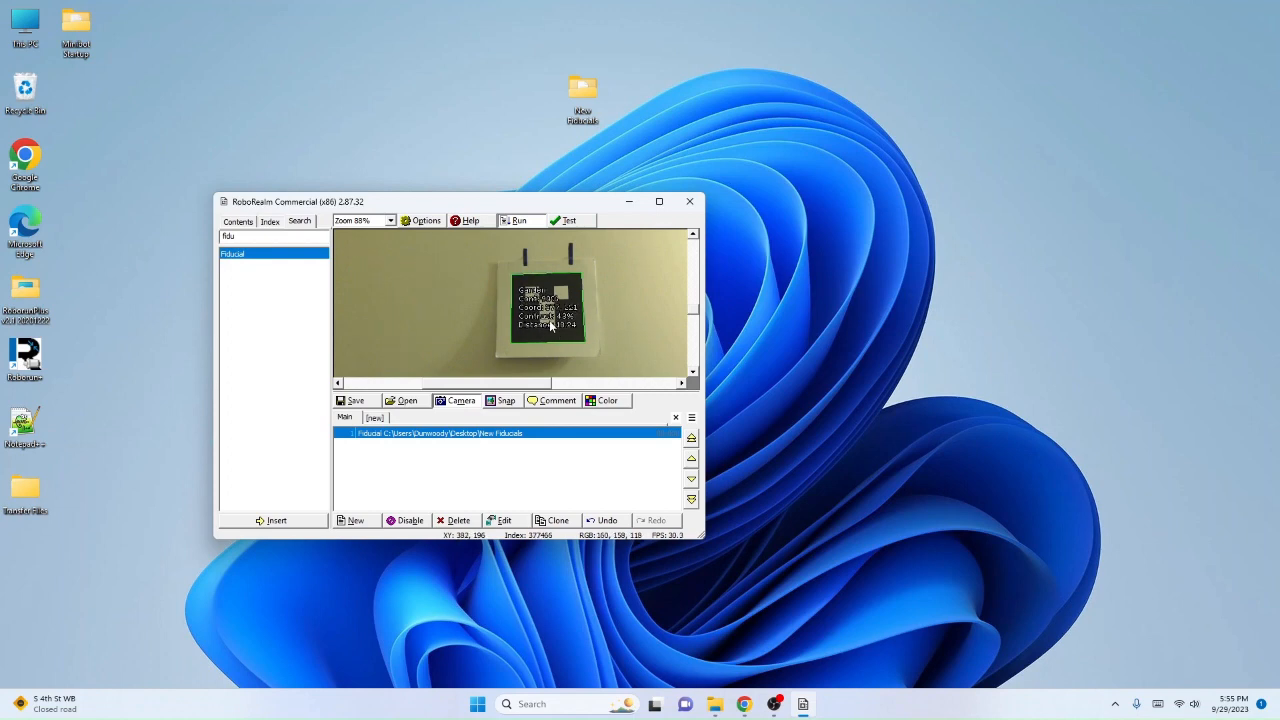
Step: Maximize the RoboRealm window and enlarge the camera image to 175% to examine the marker's detection overlay
click(659, 201)
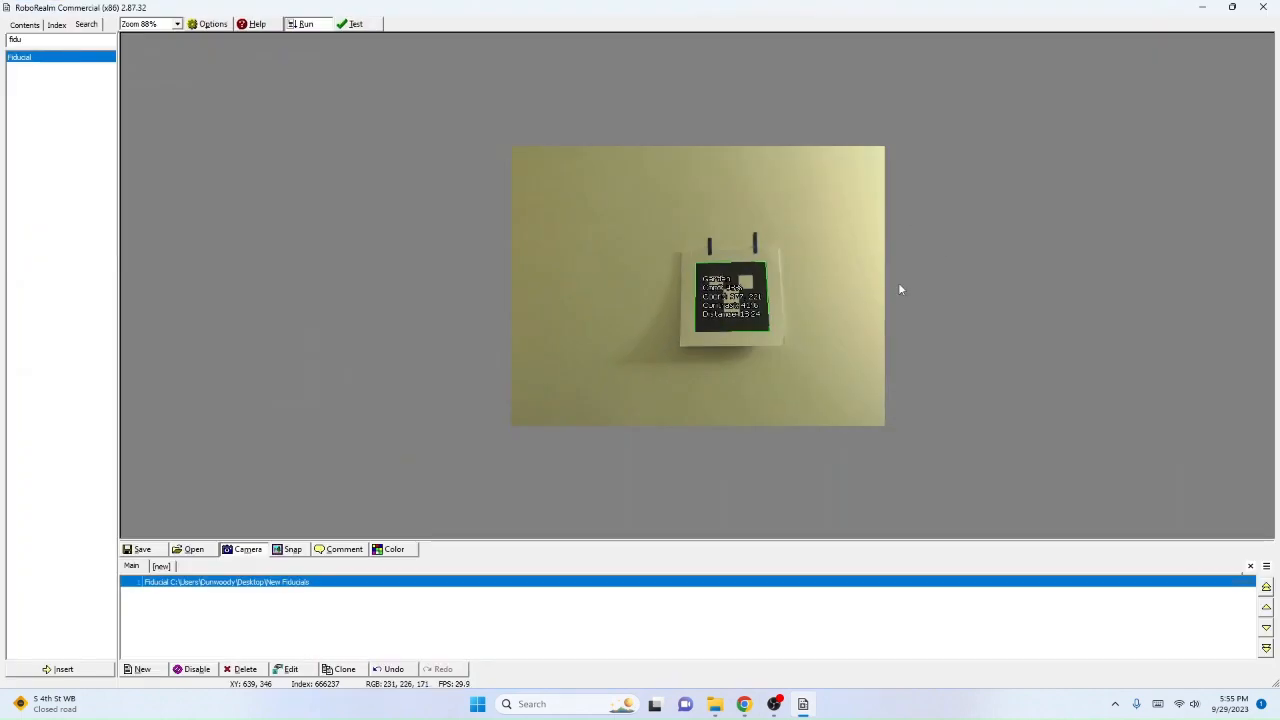
scroll(849, 366, up, 3)
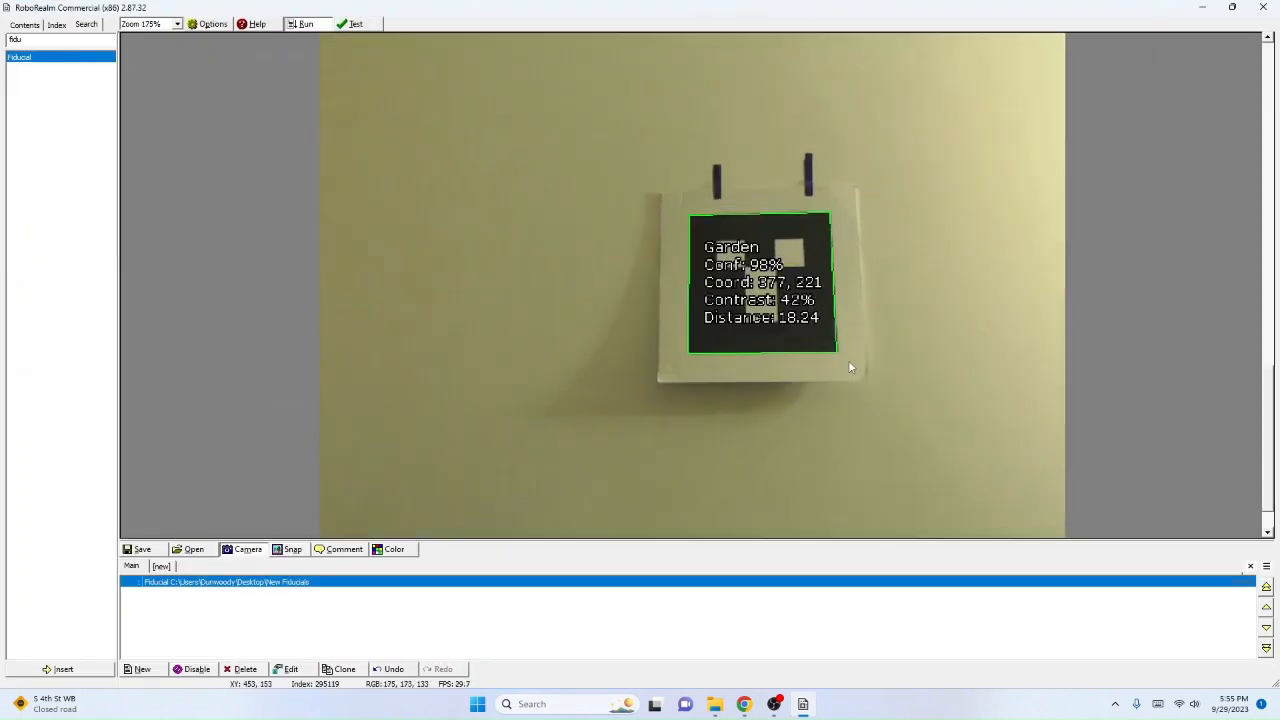
scroll(849, 366, up, 2)
scroll(849, 366, down, 2)
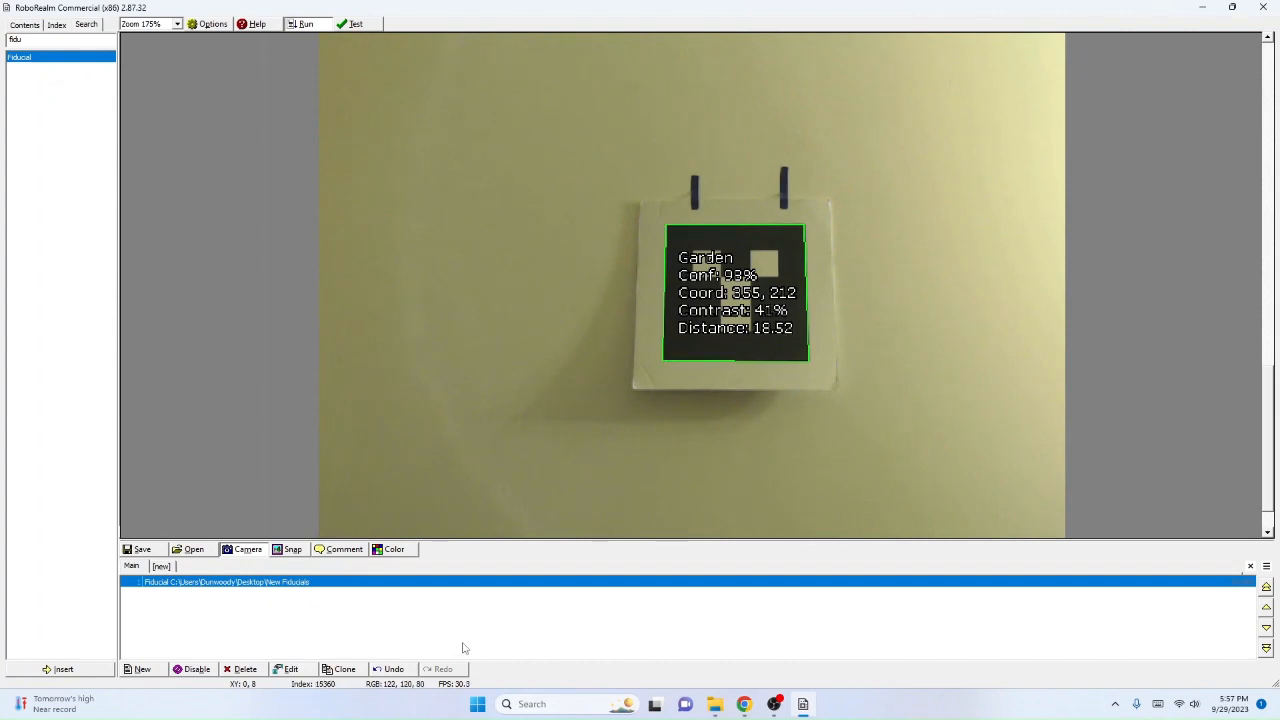
Step: Find the RoboteQ_Motor_Control module, add it to the program and choose COM3 - USB Serial Device as its COM port
double_click(49, 41)
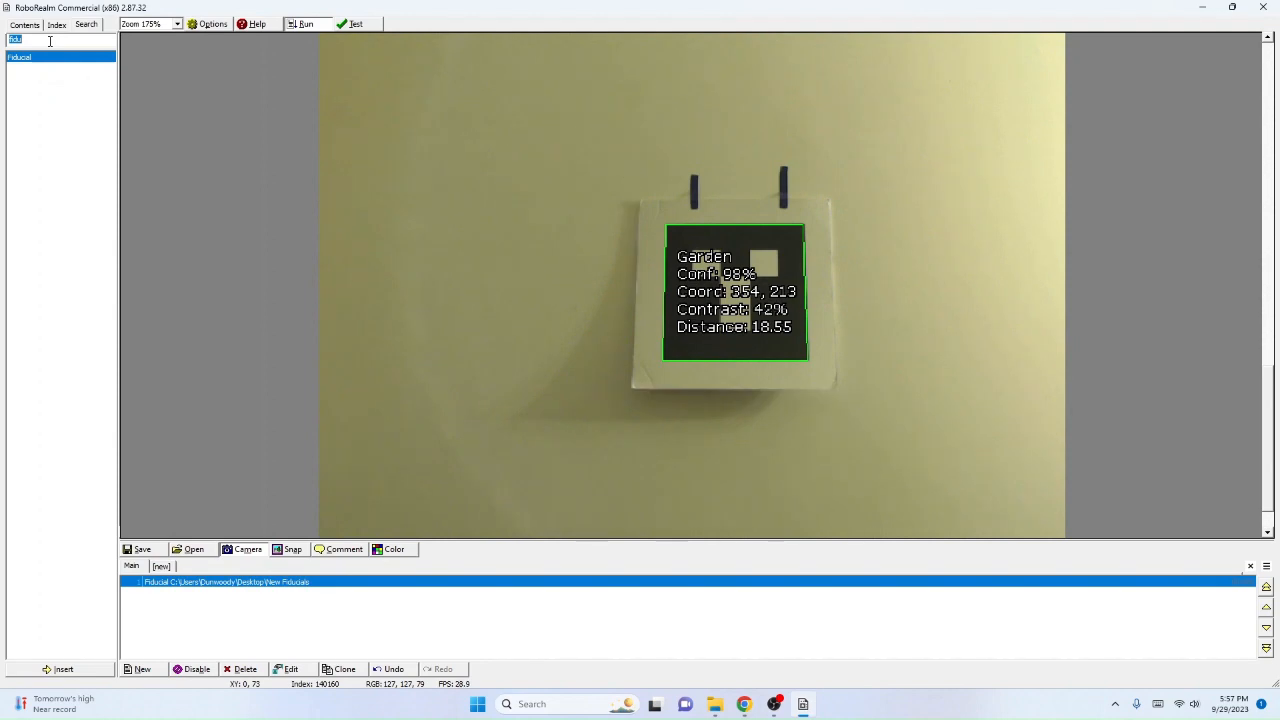
text(robot)
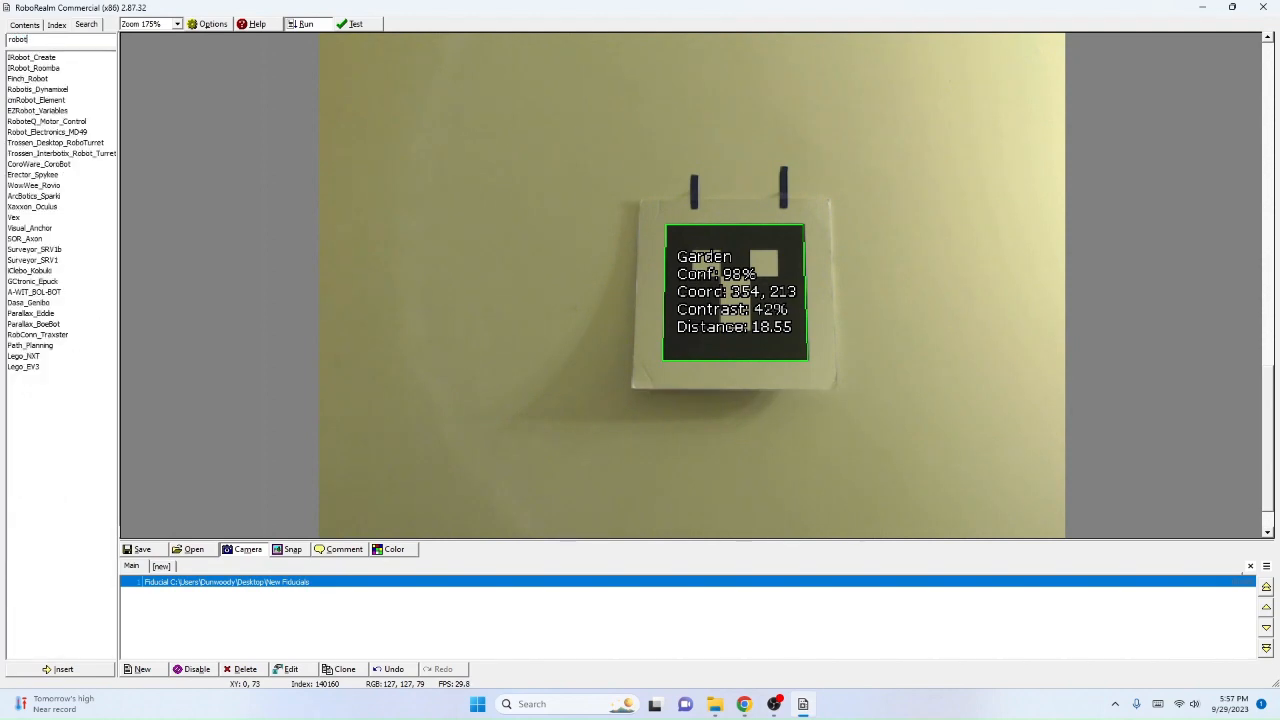
text(eq)
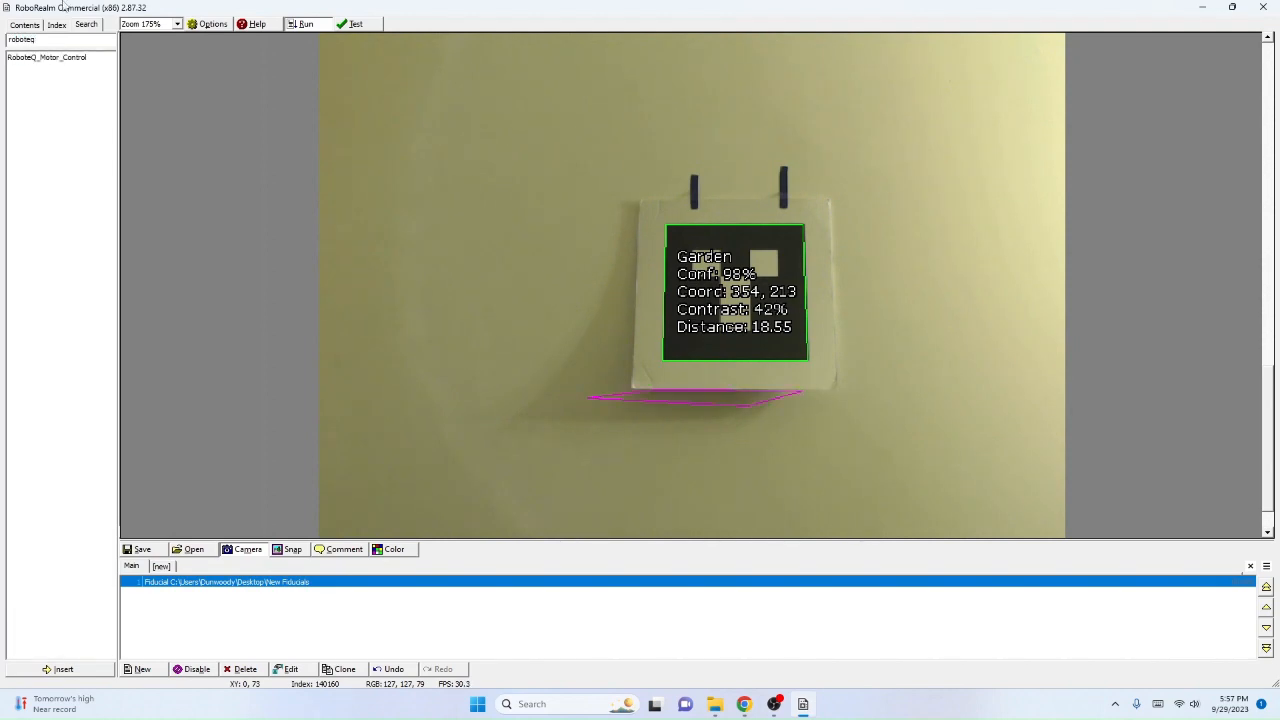
double_click(66, 61)
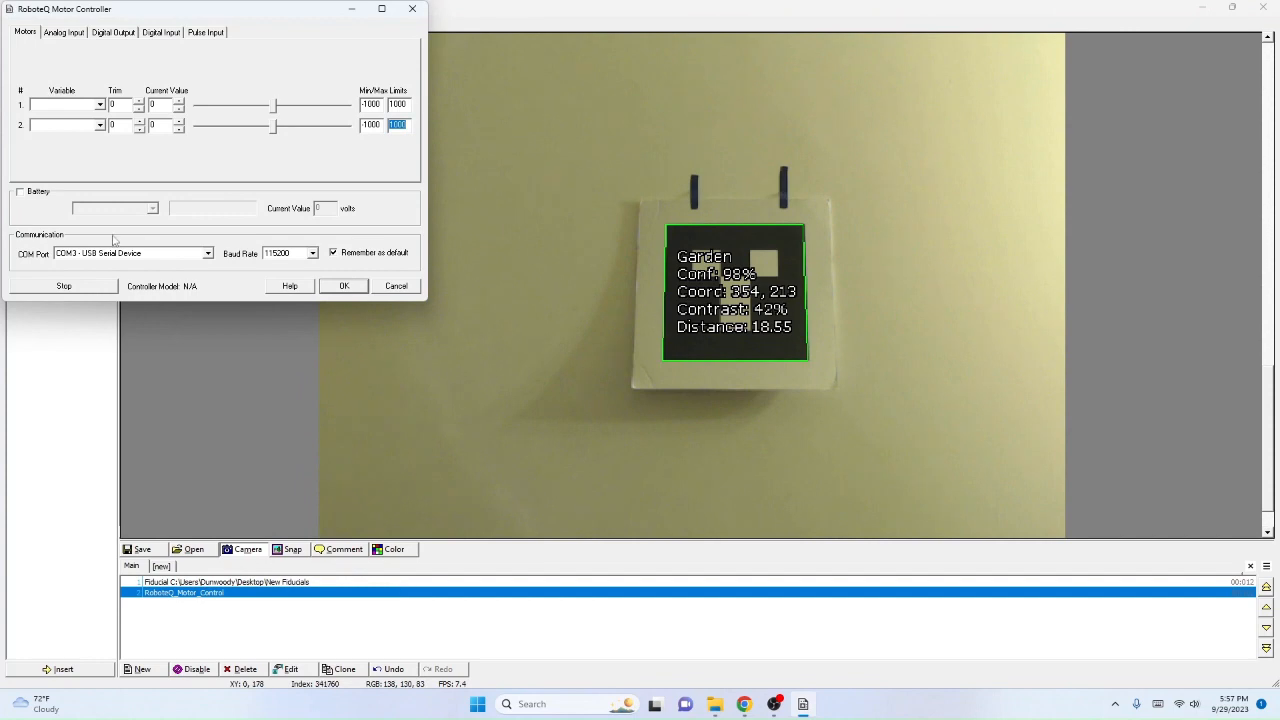
click(205, 255)
click(204, 264)
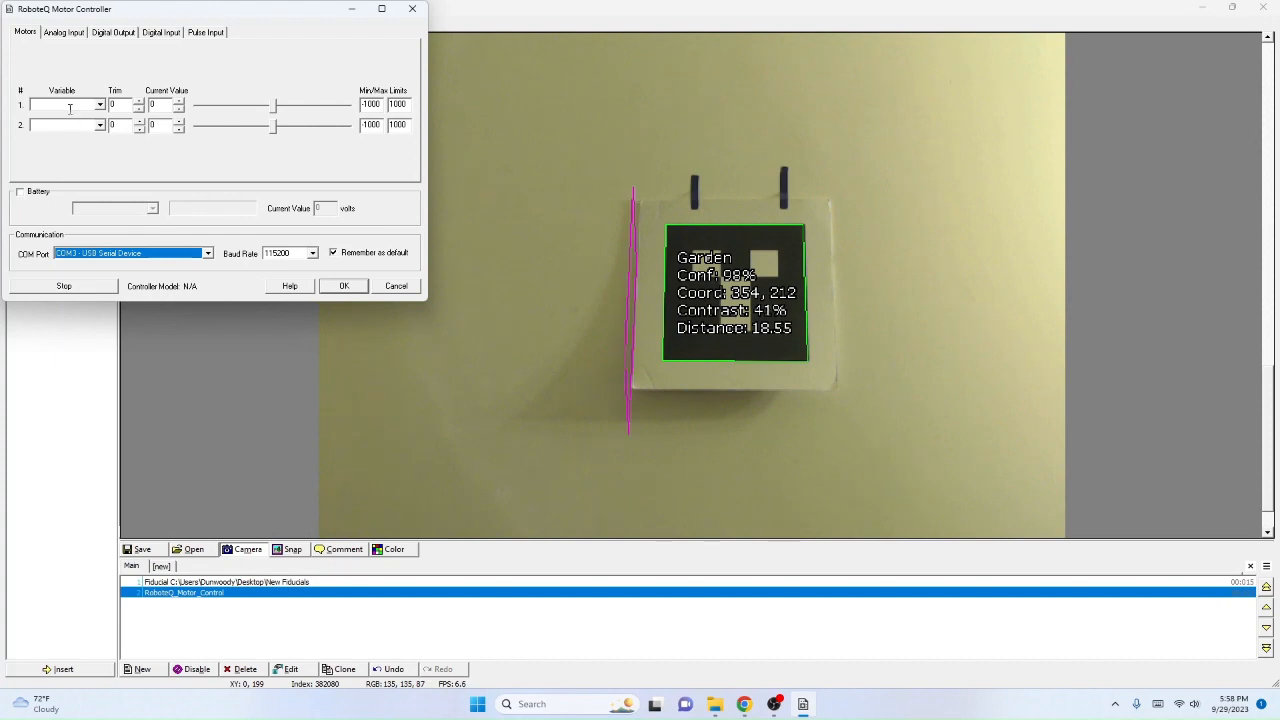
Step: Assign the variable left_motor to motor 1 and right_motor to motor 2
click(69, 106)
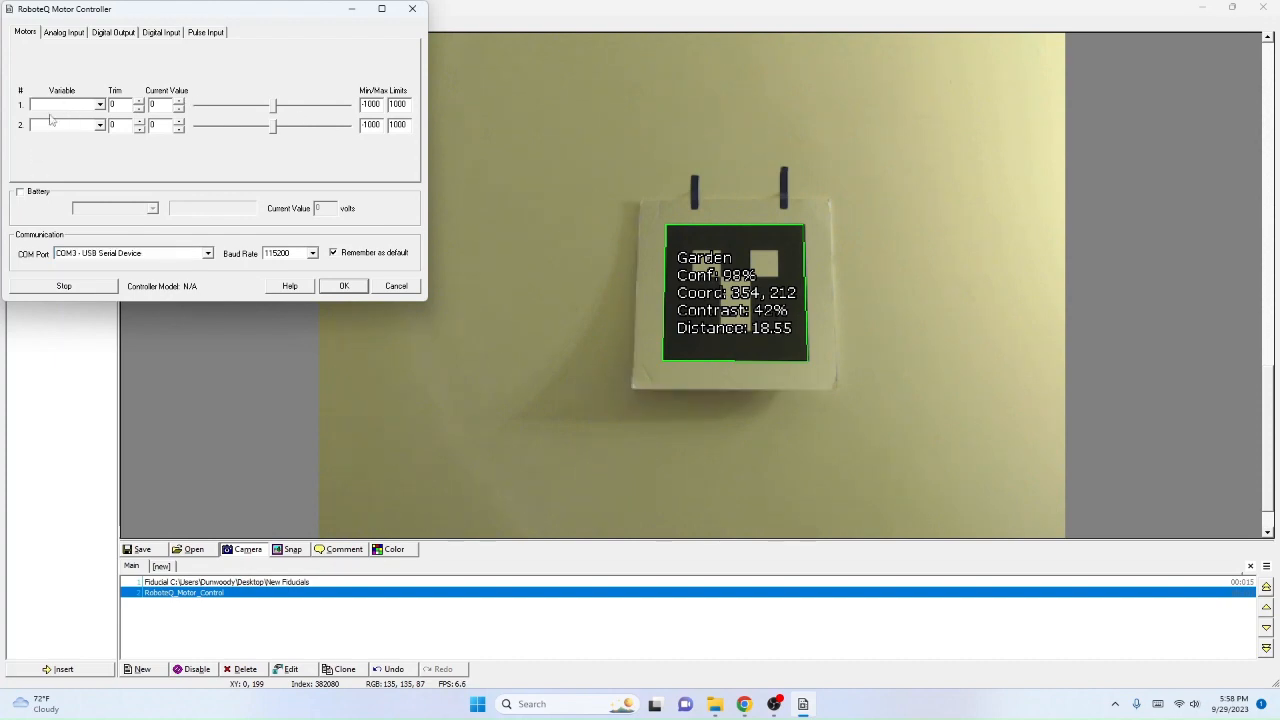
text(lef)
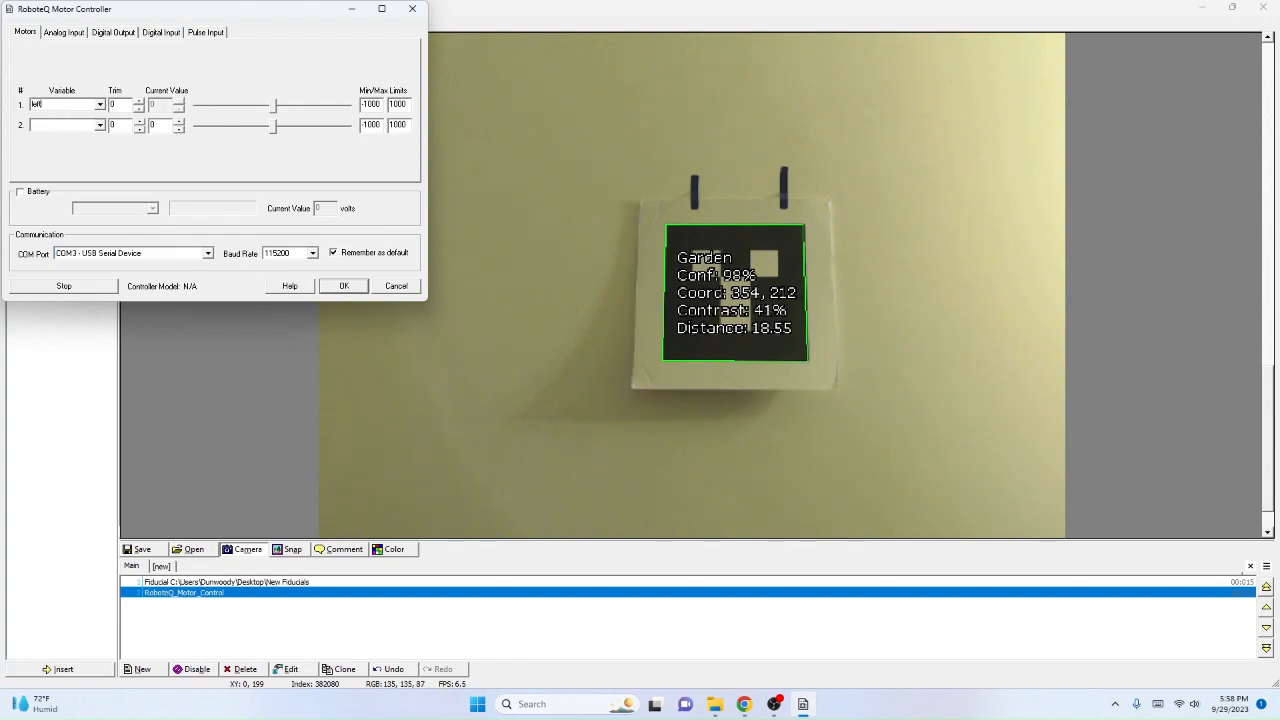
text(t_motor)
click(75, 125)
text(right_motor)
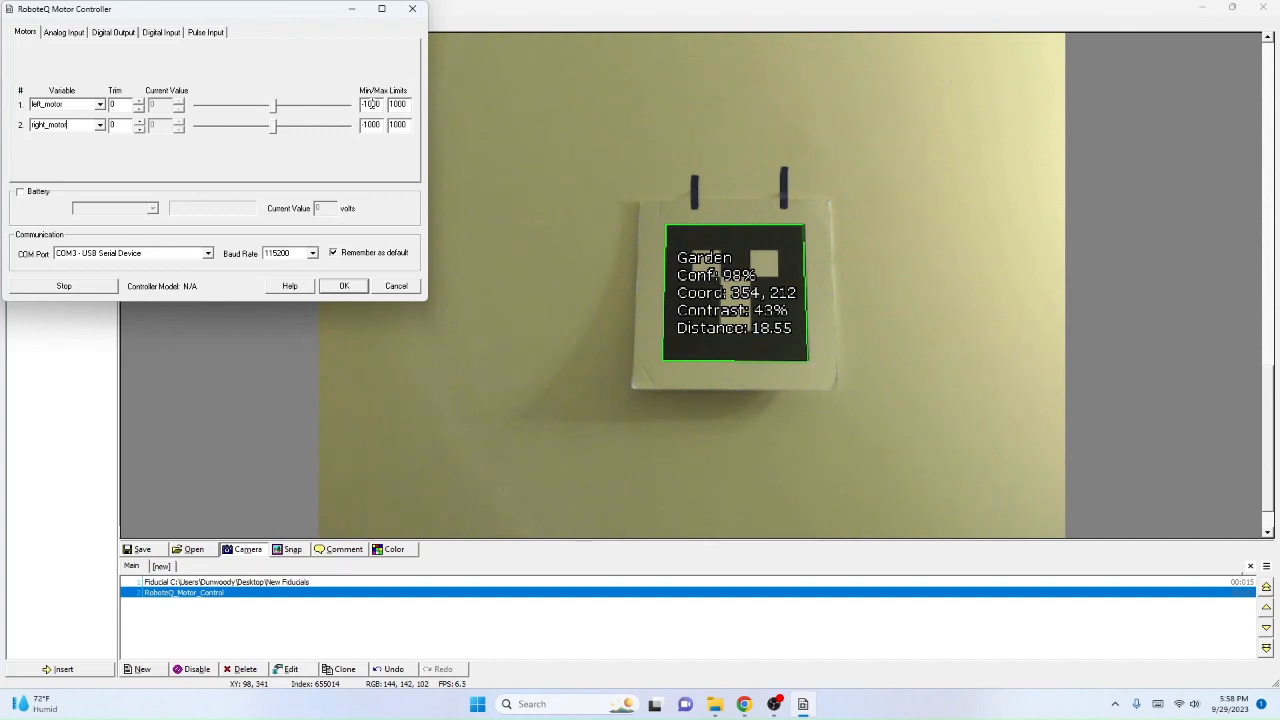
Step: Review the motor controller's analog, digital and pulse channel settings, accept the configuration, and recheck the motor settings
click(64, 32)
click(100, 36)
click(155, 34)
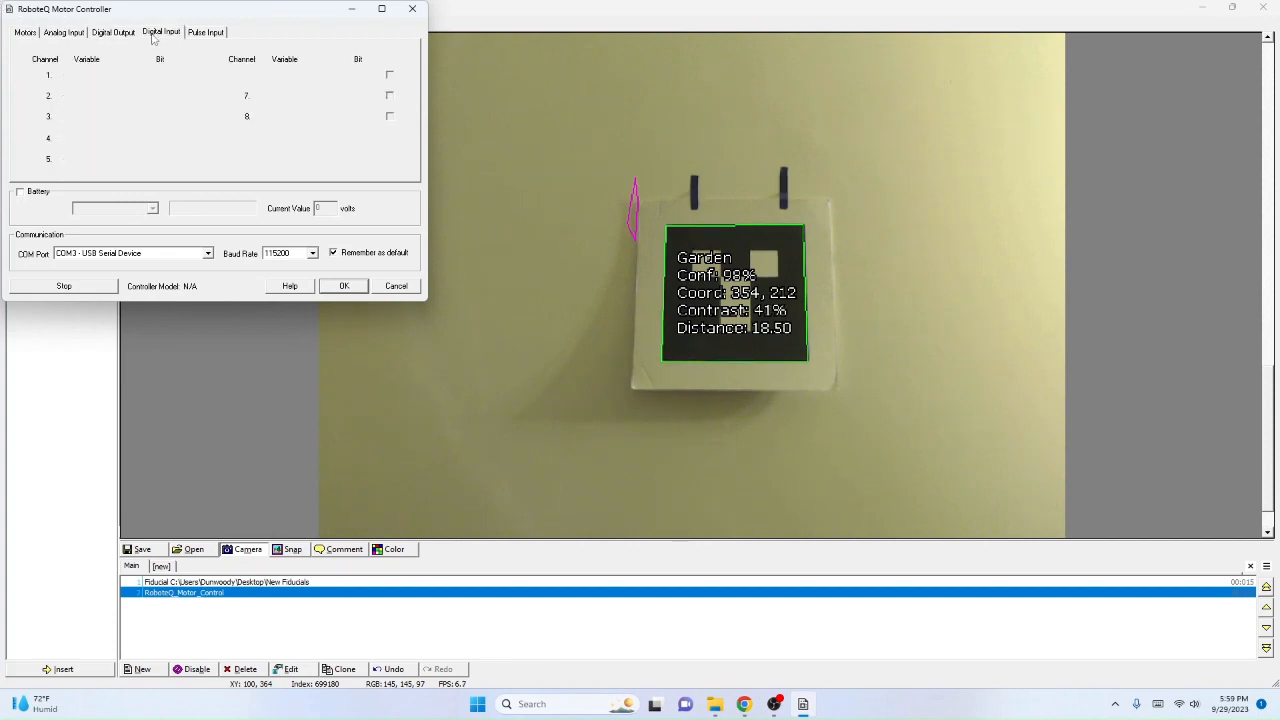
click(201, 36)
click(112, 32)
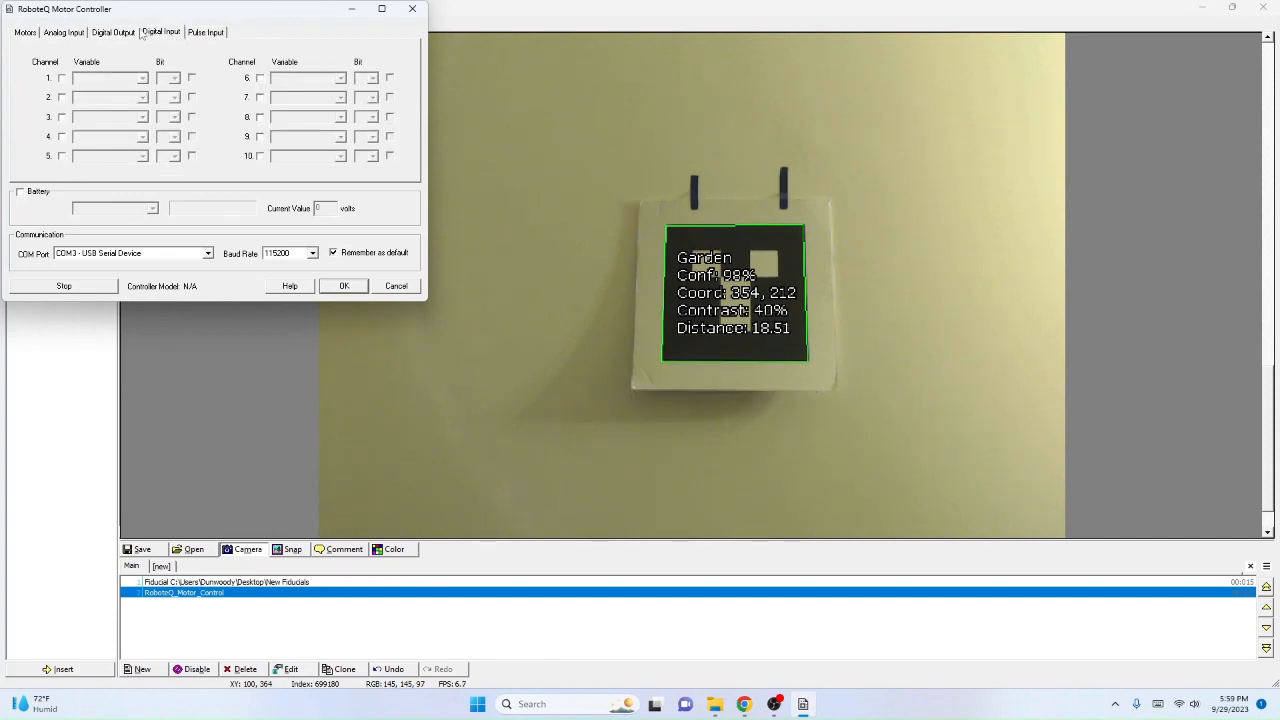
click(53, 38)
click(31, 35)
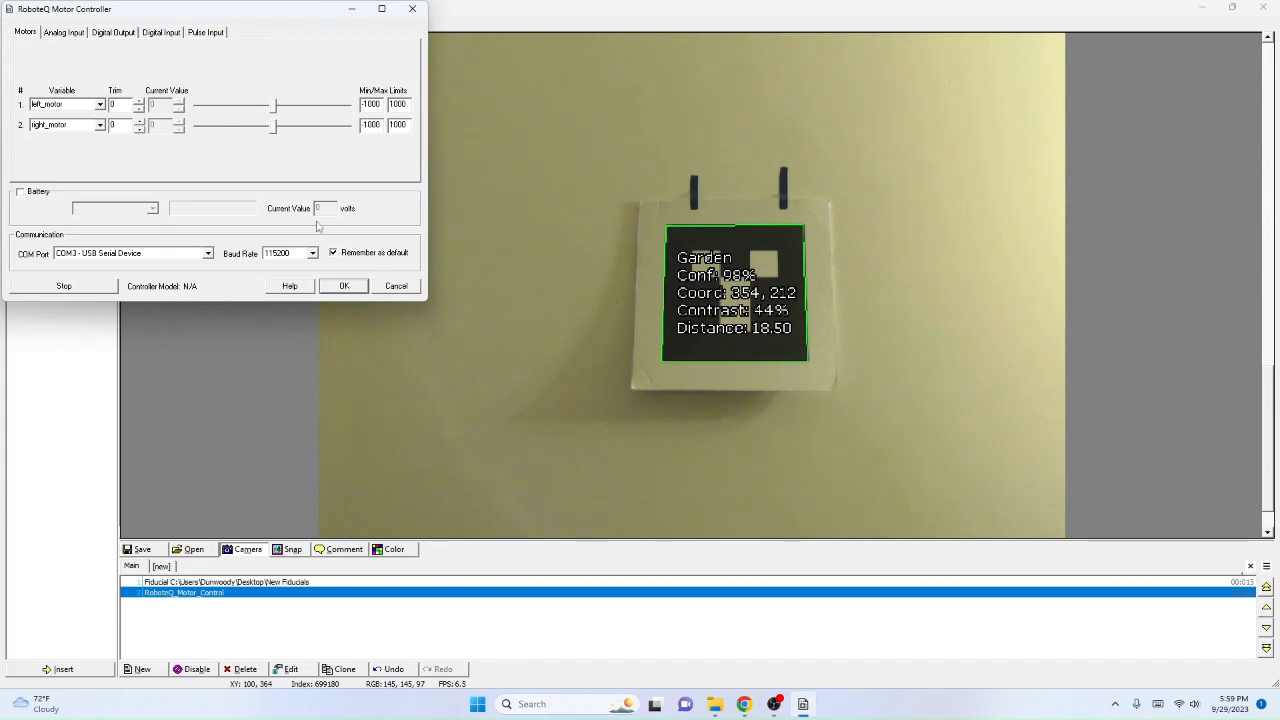
click(344, 287)
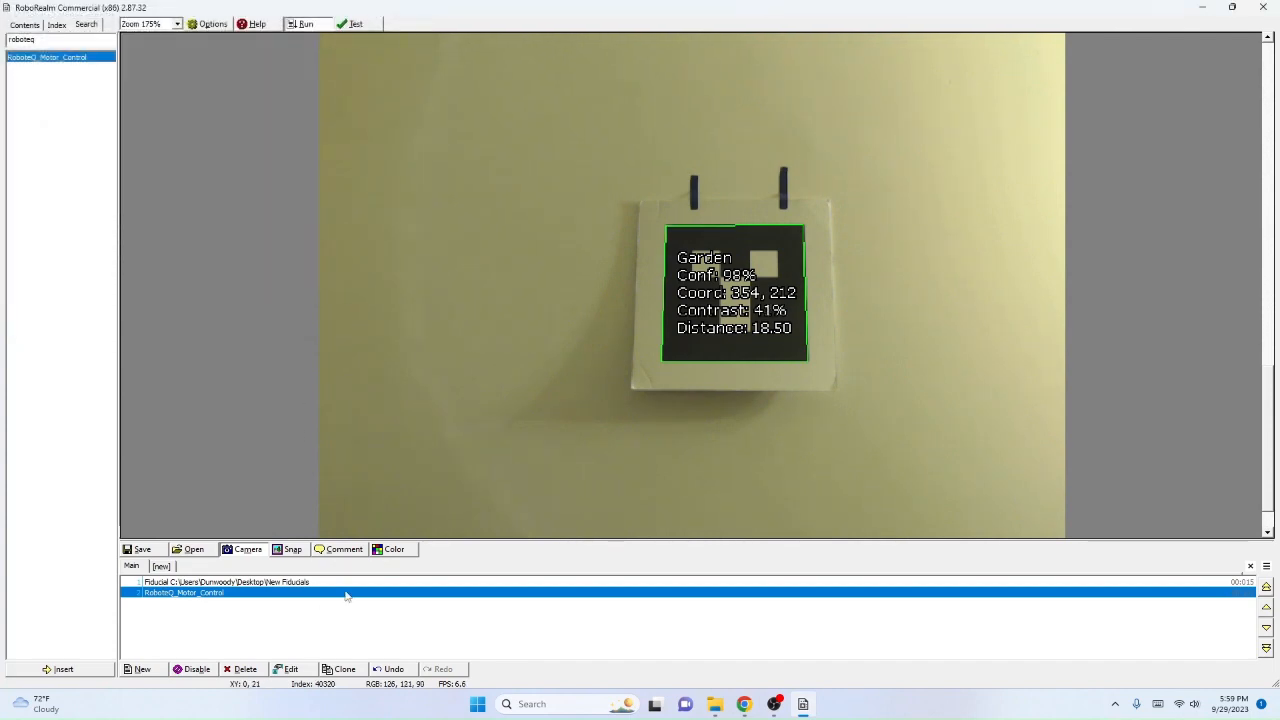
double_click(180, 595)
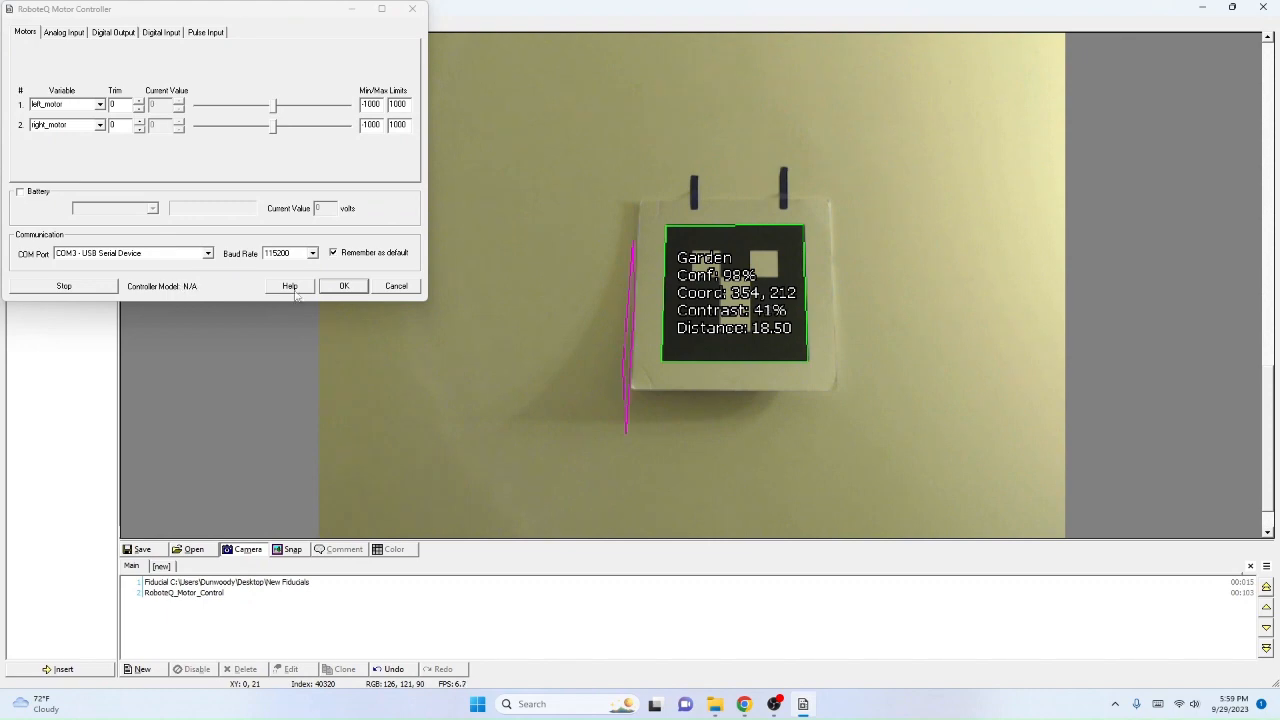
click(344, 286)
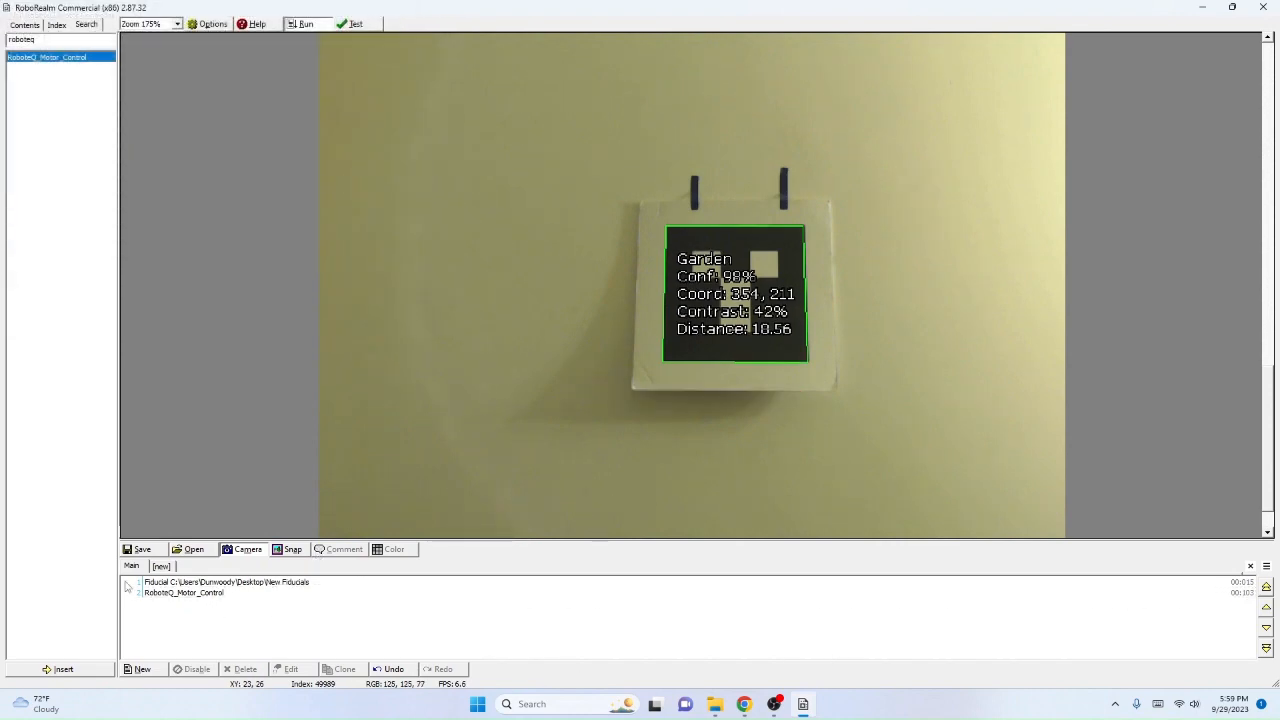
Step: Select the RoboteQ_Motor_Control entry in the program and search the modules for "visual"
click(172, 596)
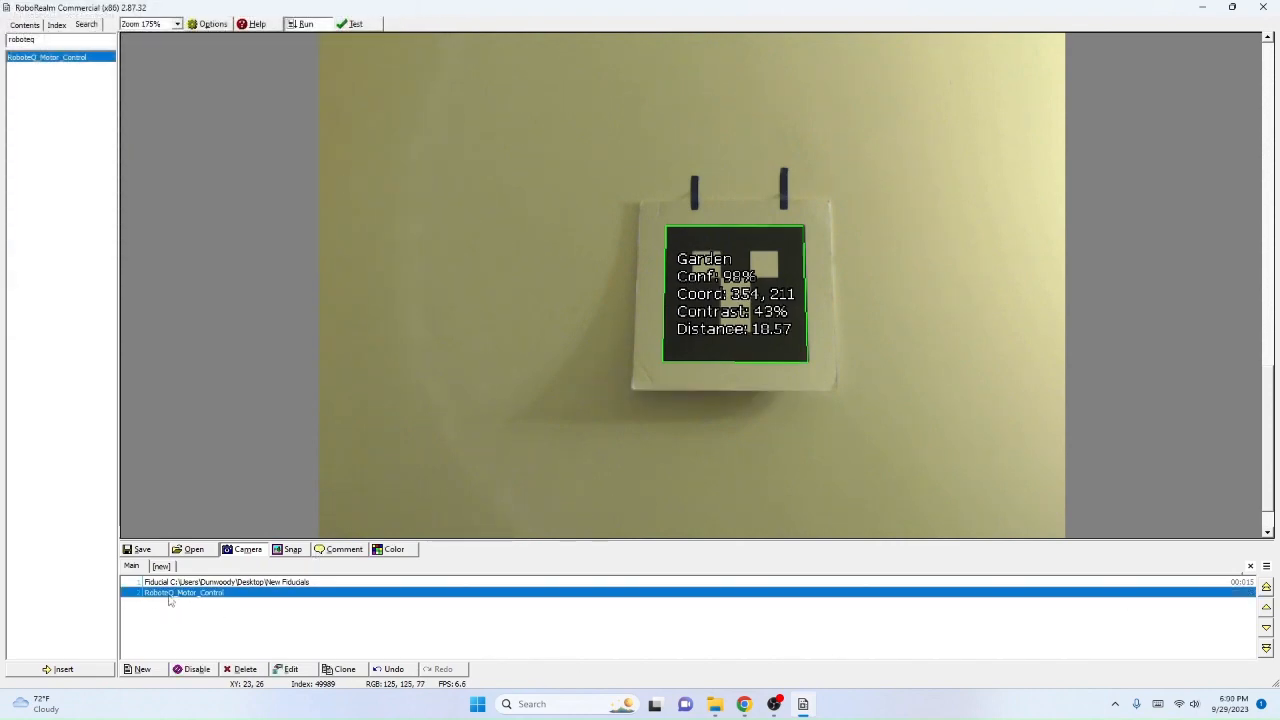
double_click(47, 40)
text(vis)
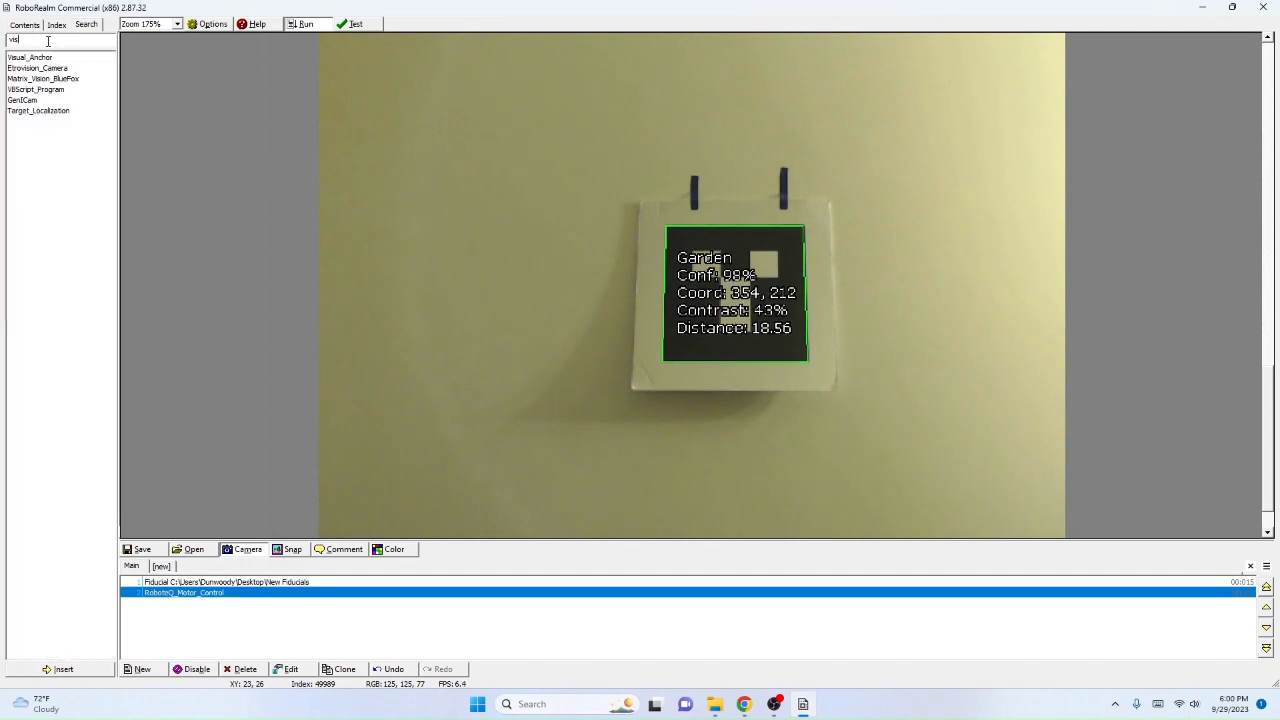
text(ual)
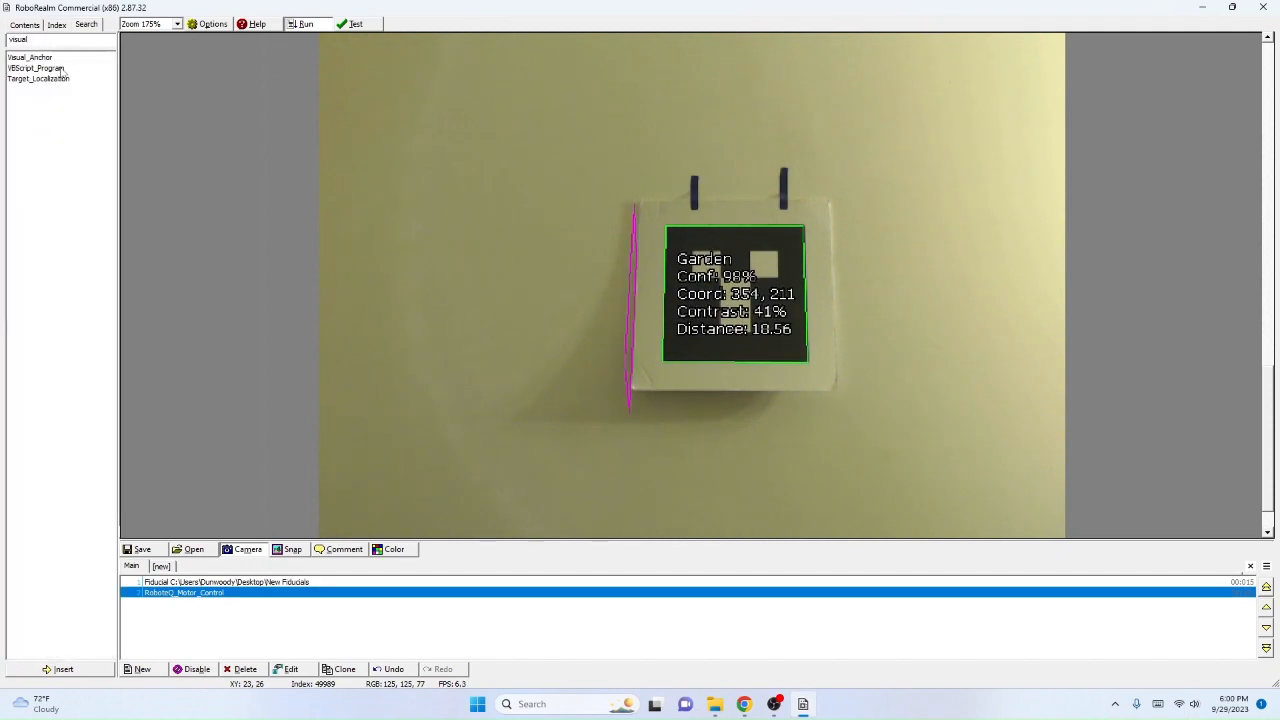
click(62, 68)
double_click(62, 68)
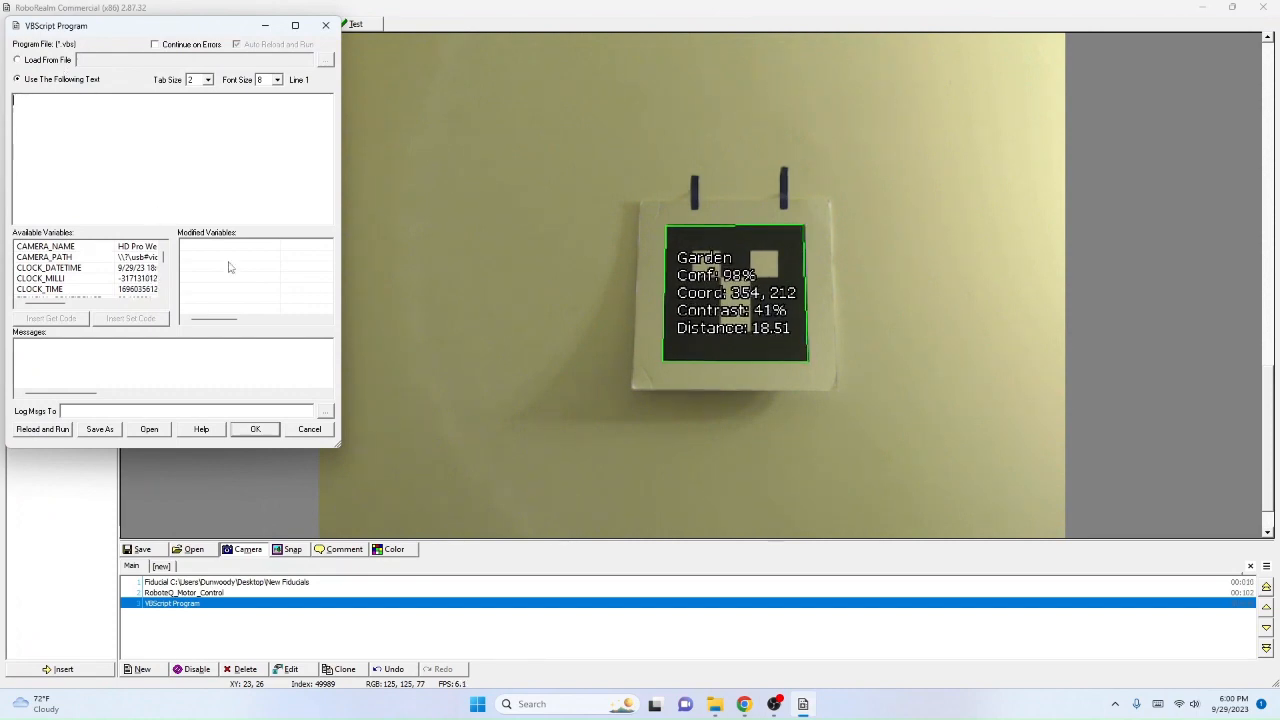
click(314, 432)
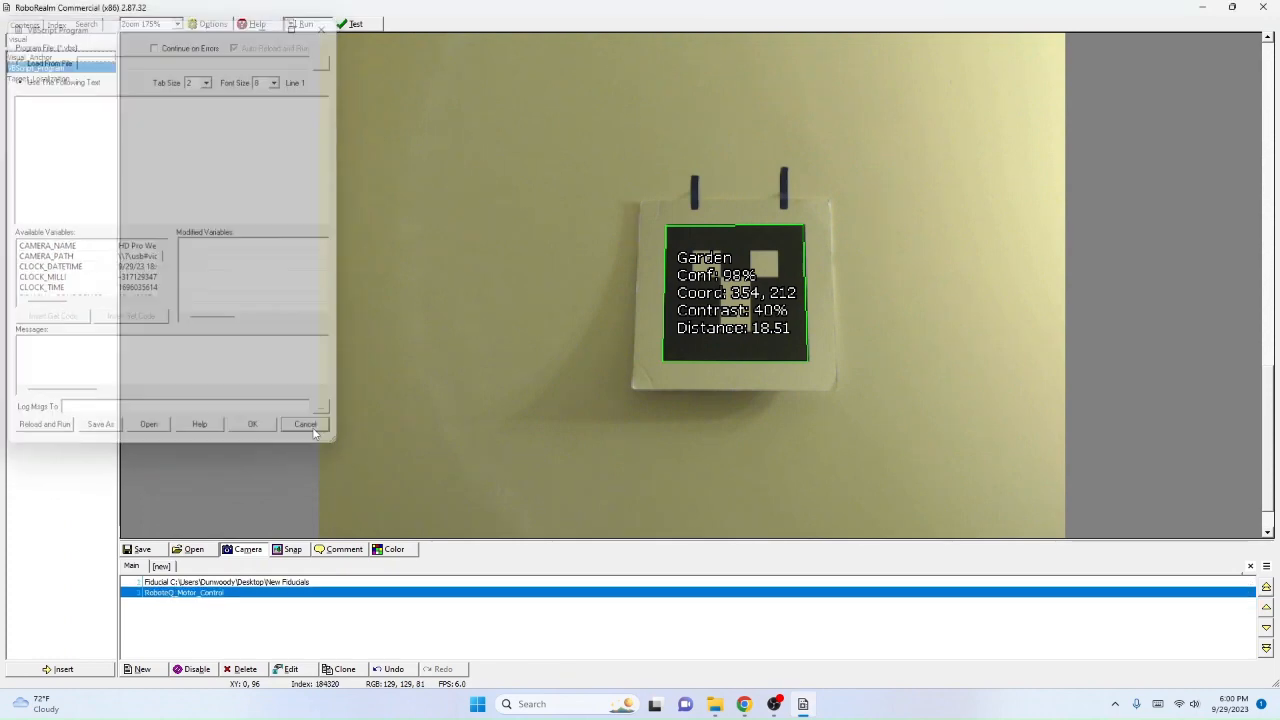
Step: Add an empty VBScript_Program module after RoboteQ_Motor_Control and leave its entry selected in the program
double_click(31, 68)
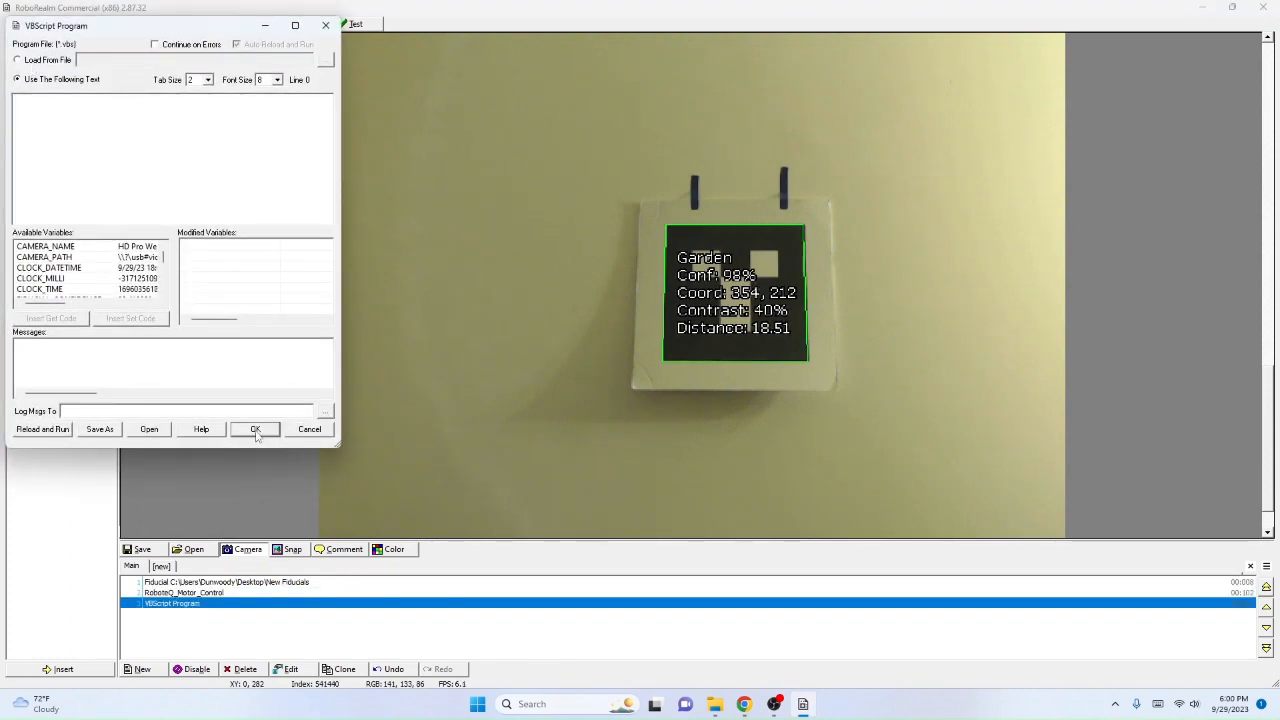
click(255, 430)
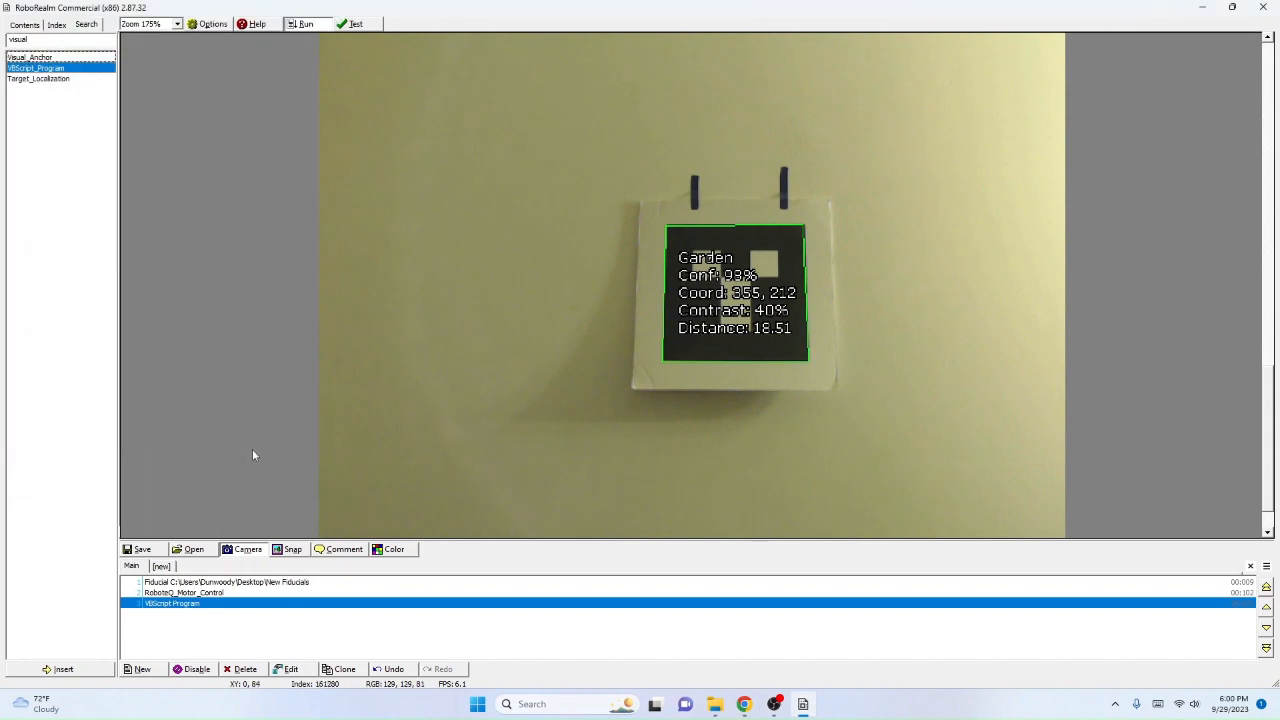
click(213, 583)
click(230, 594)
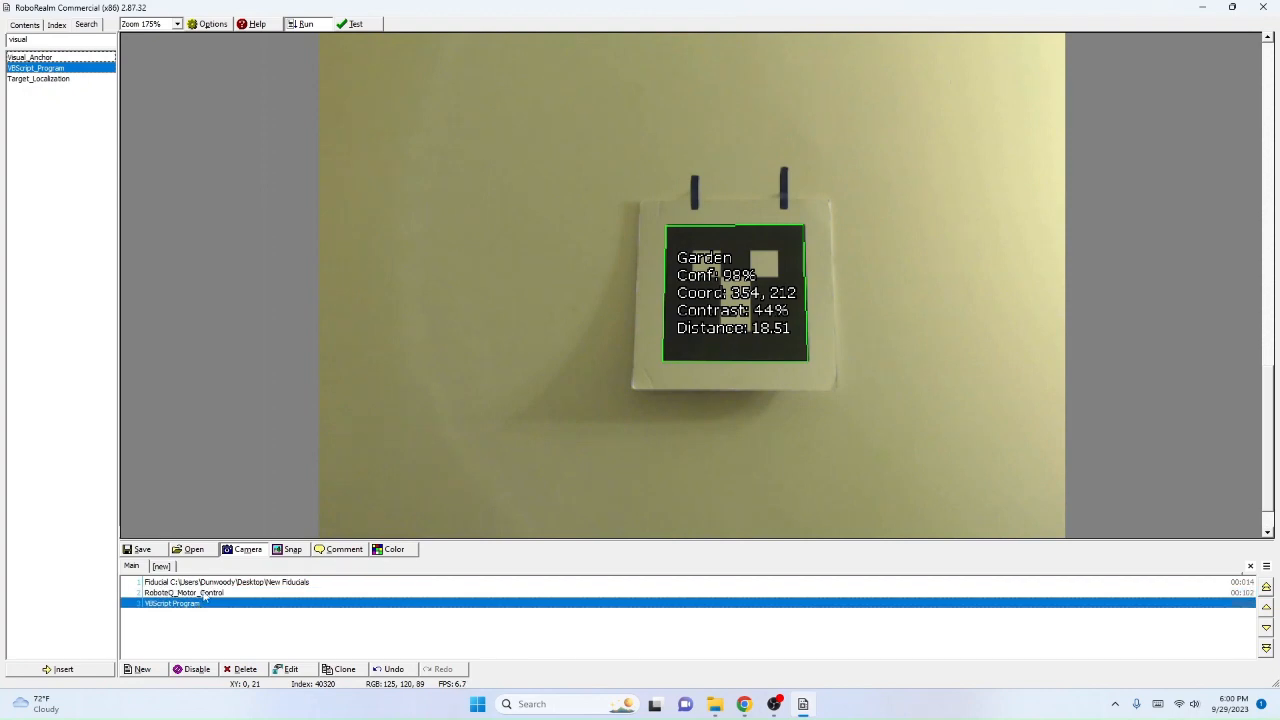
click(201, 604)
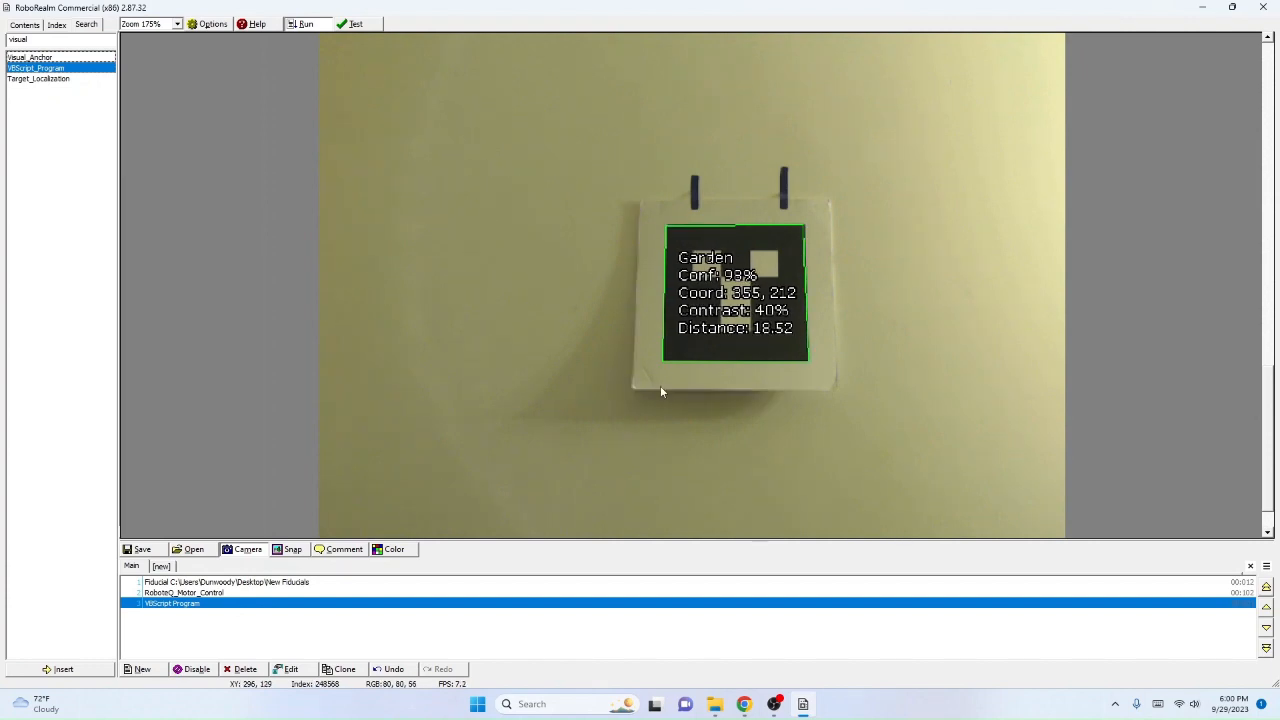
Step: Open the VBScript_Program module's script editor, switch to Chrome and search the web for "vbscript list" in a new tab
double_click(178, 603)
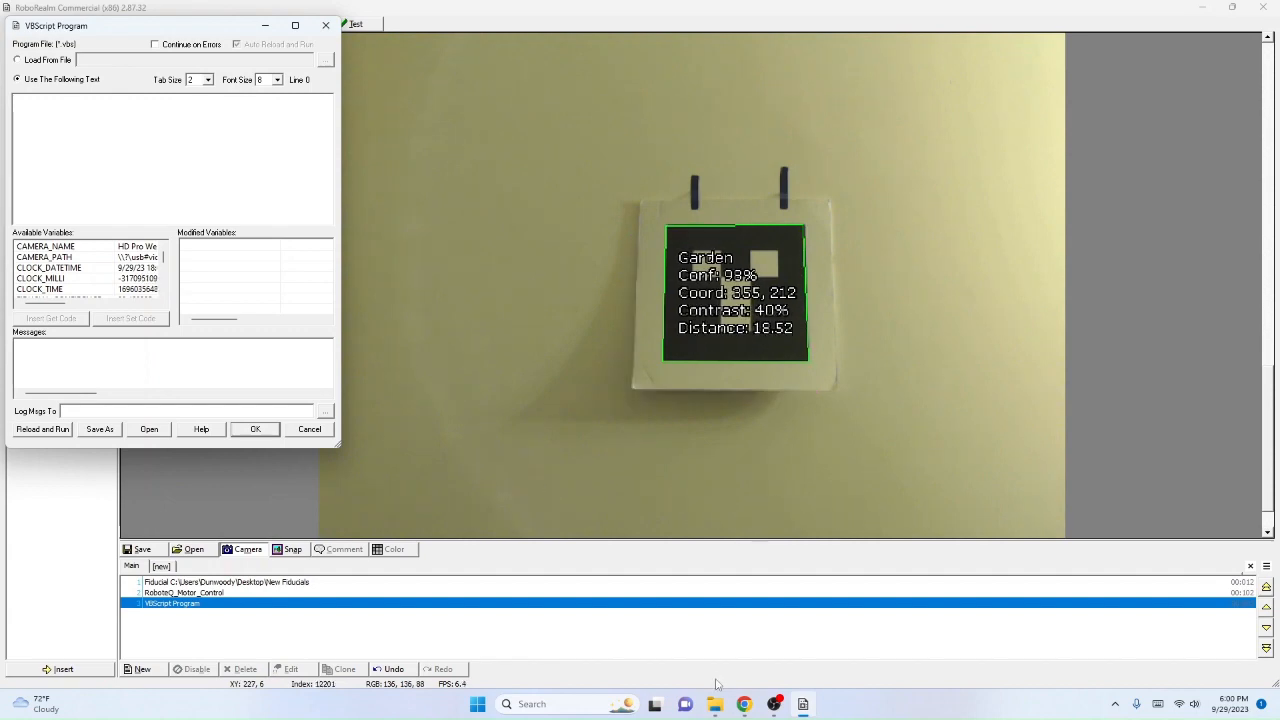
click(744, 704)
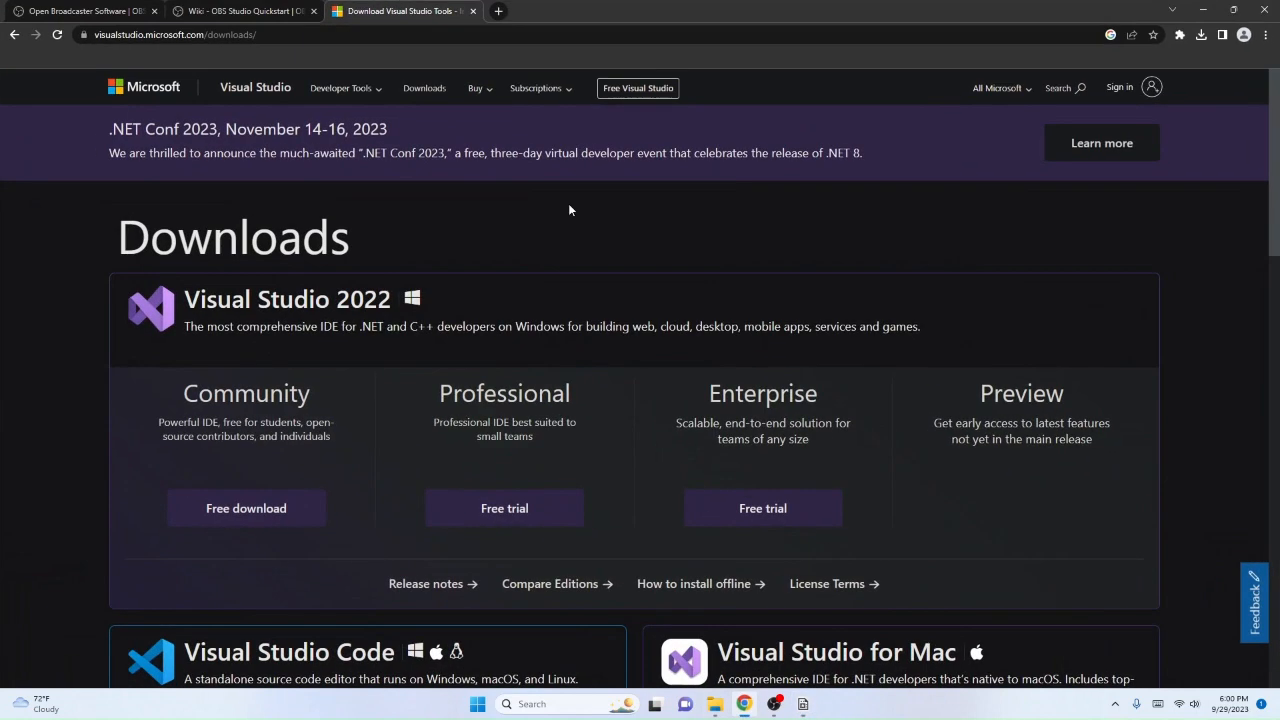
click(501, 11)
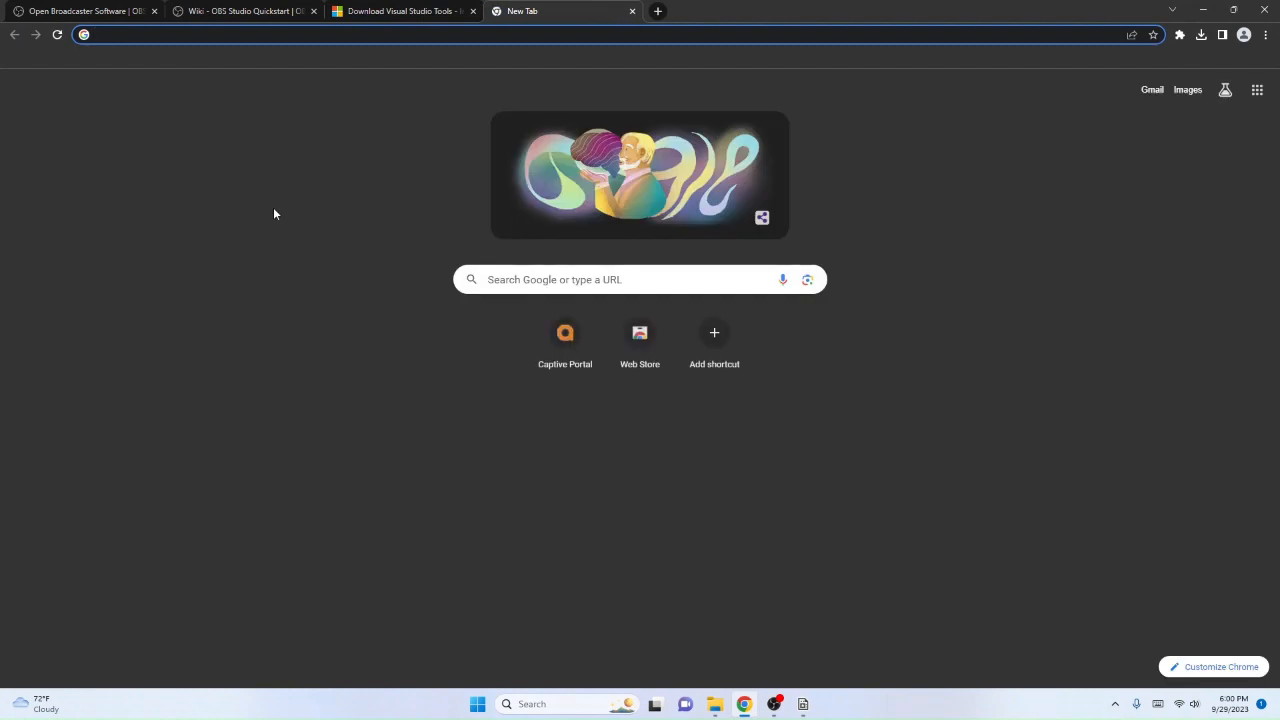
text(vbscri)
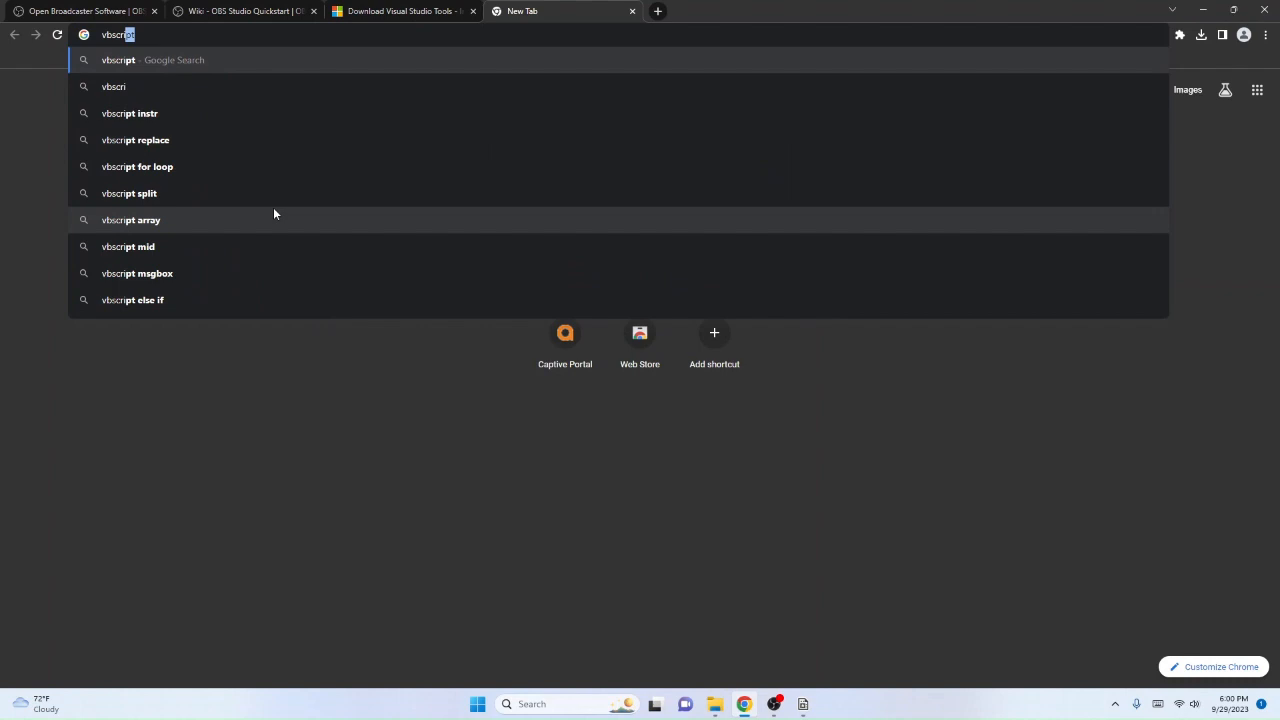
text(pt list)
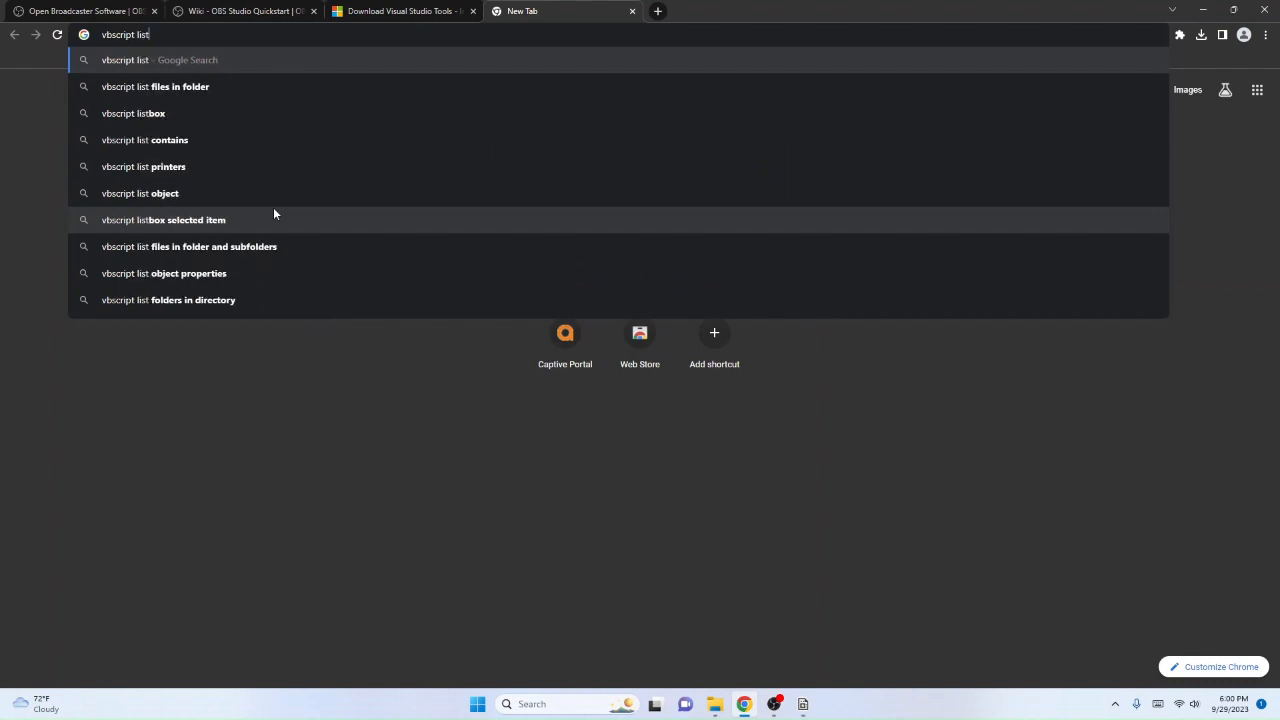
key(Return)
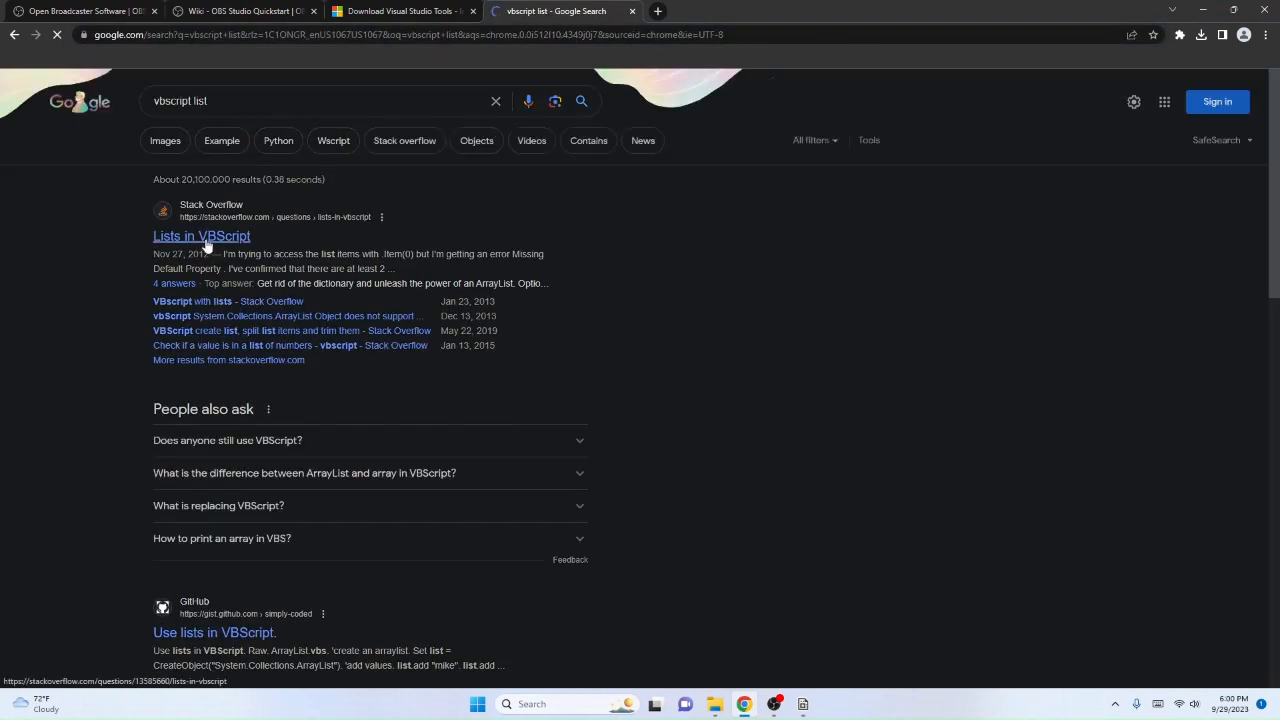
Step: Read the Stack Overflow question "Lists in VBScript" and its answers on ArrayList and Dictionary code
click(205, 238)
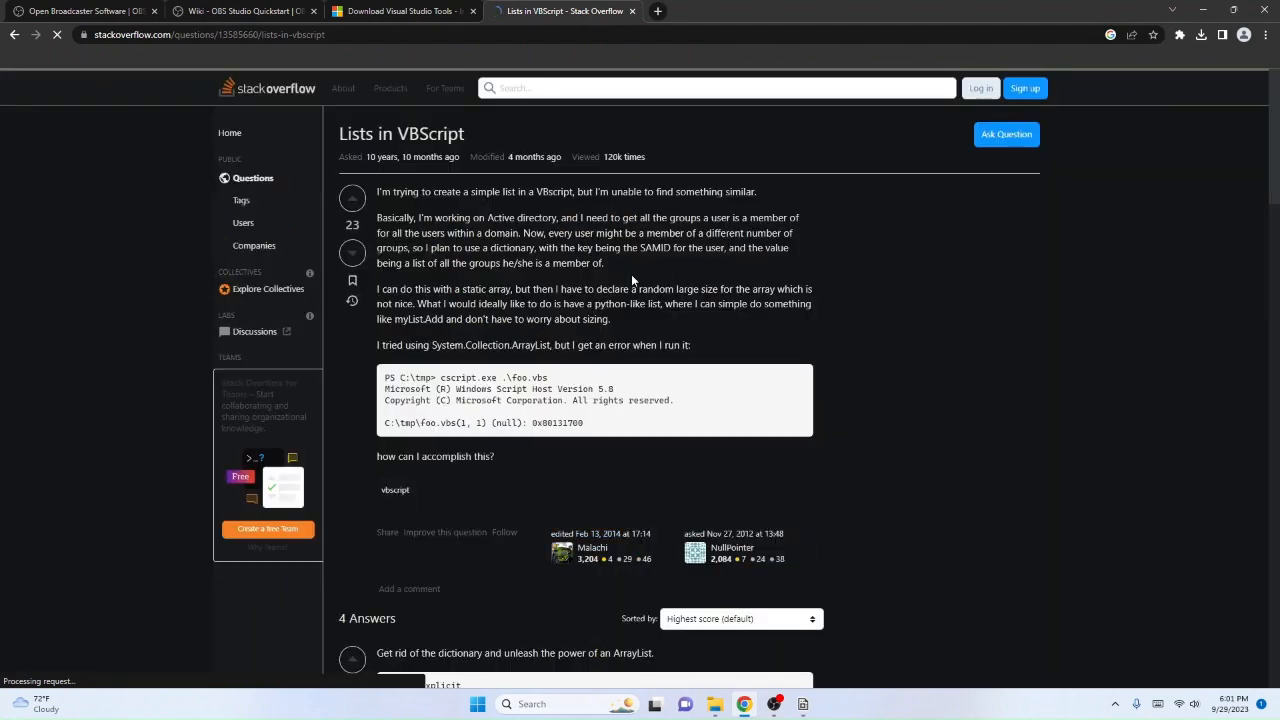
scroll(636, 271, down, 12)
scroll(636, 271, up, 10)
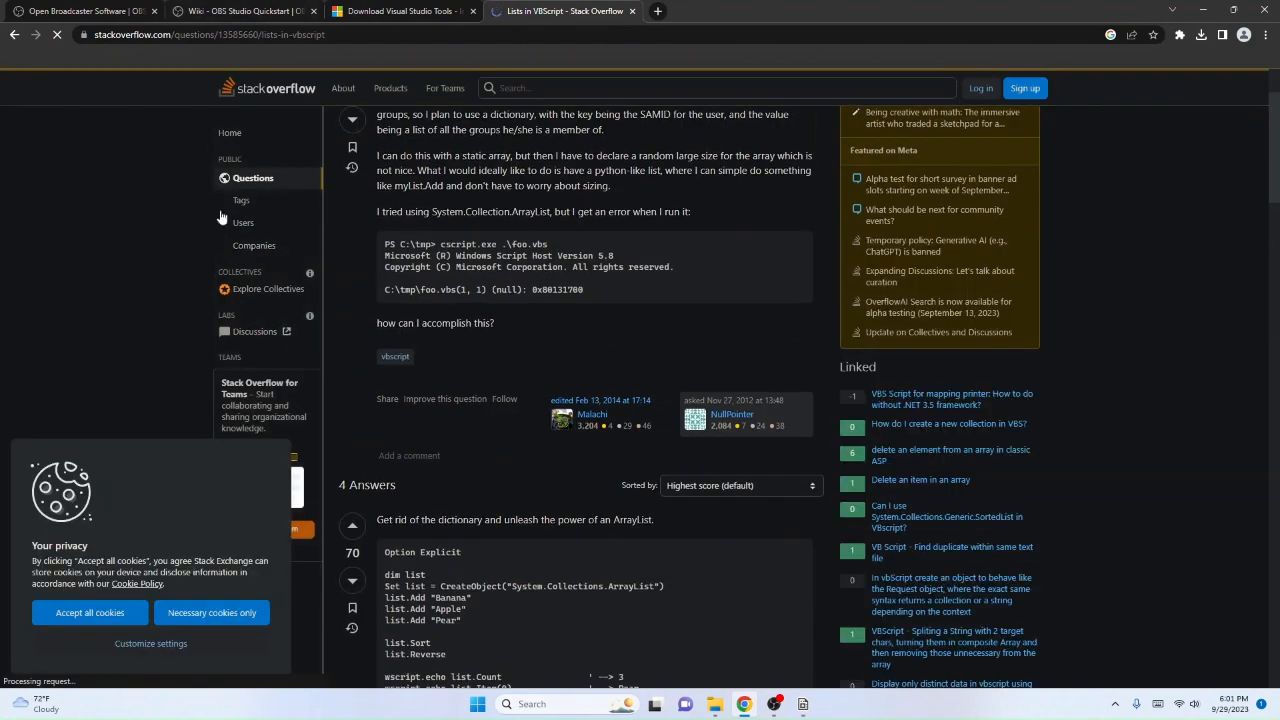
scroll(552, 213, up, 2)
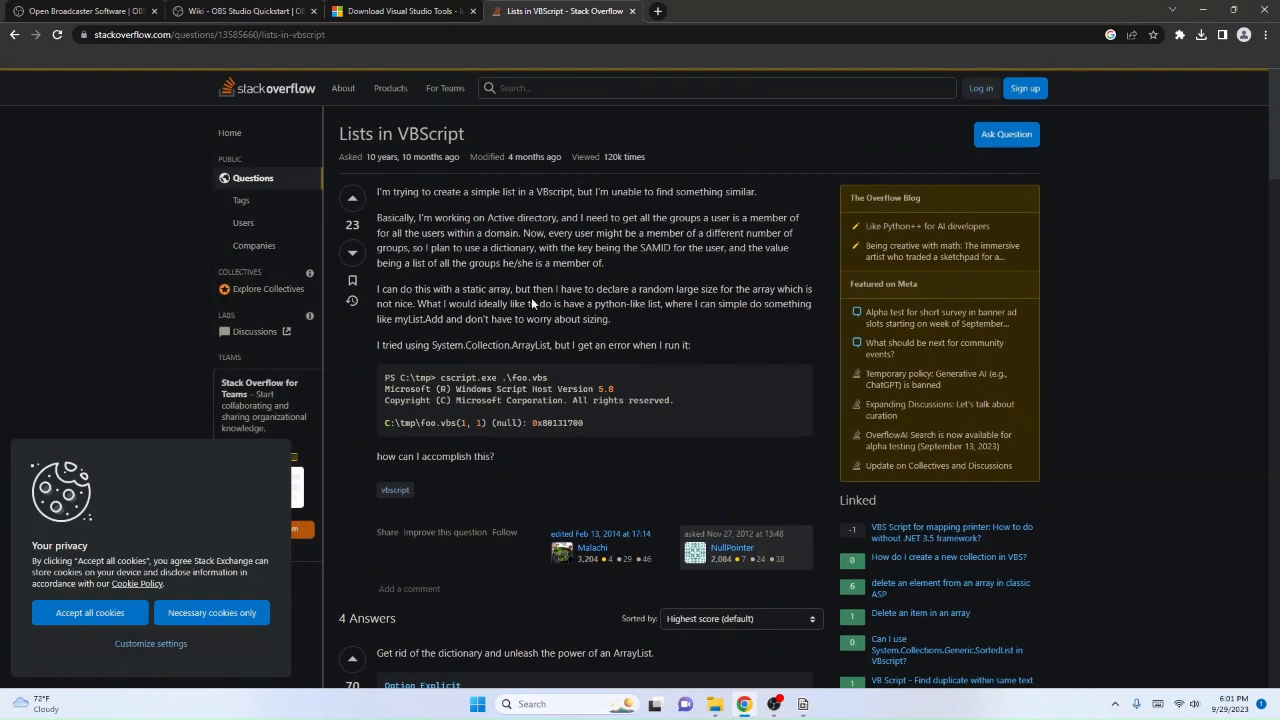
scroll(519, 304, down, 5)
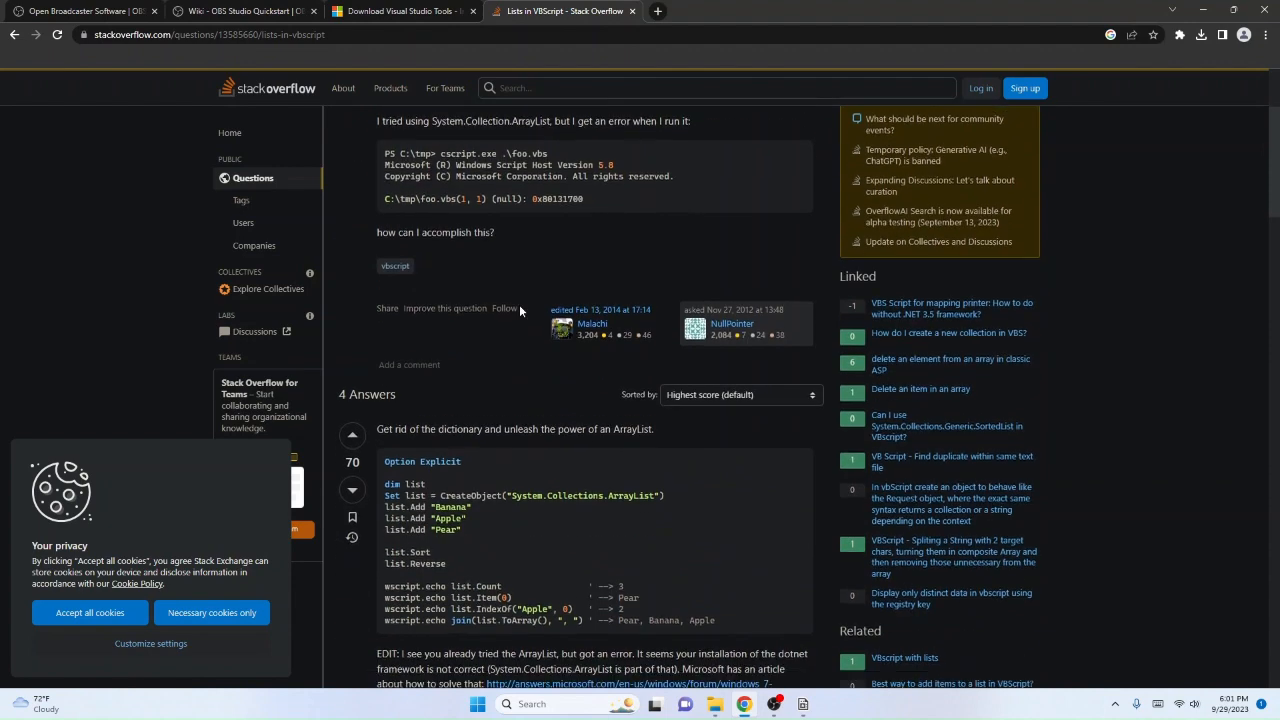
scroll(490, 326, down, 3)
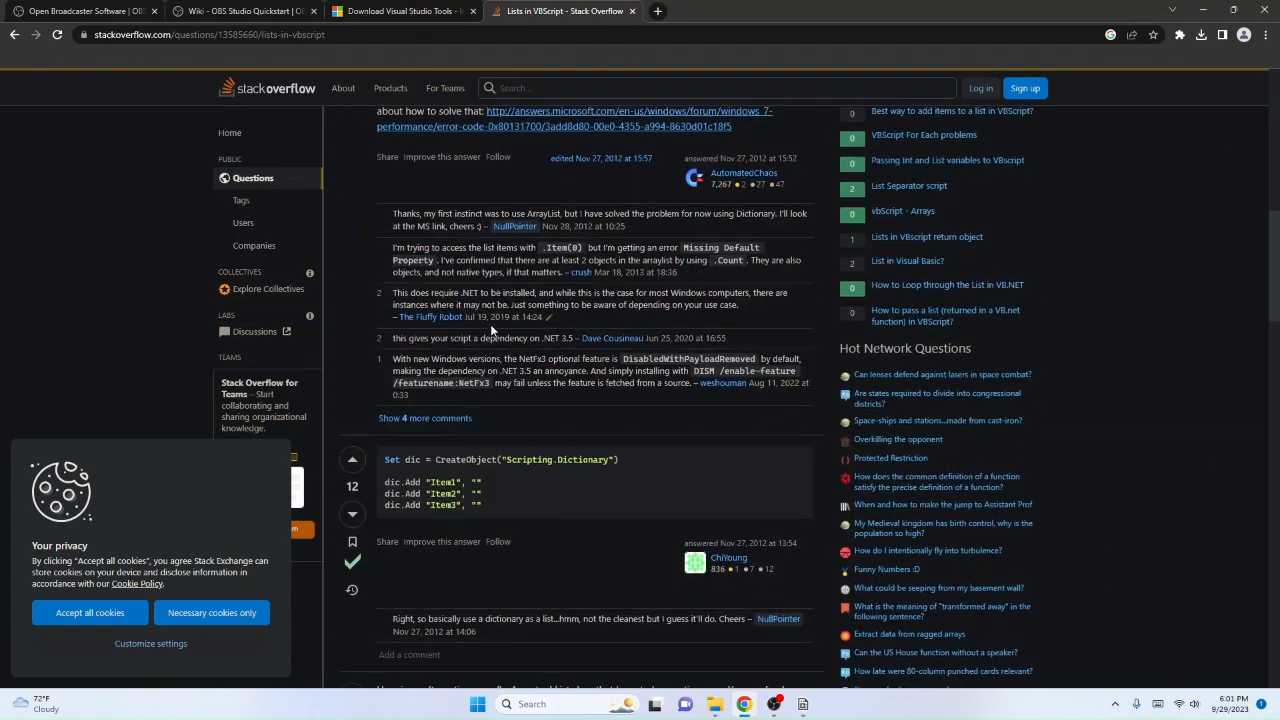
Step: Return to the search results and read Tutorialspoint's "VBScript - Arrays" page on array declaration, value assignment and ReDim
key(alt+Left)
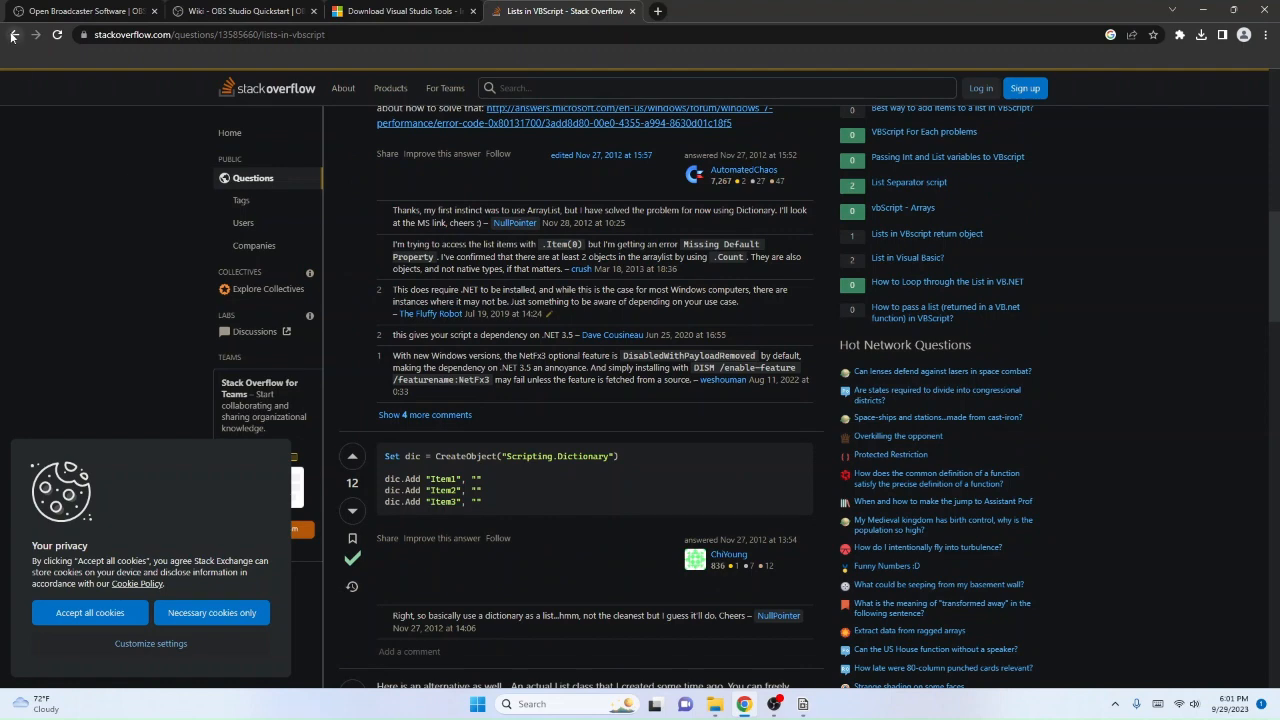
scroll(198, 418, down, 6)
scroll(198, 425, up, 4)
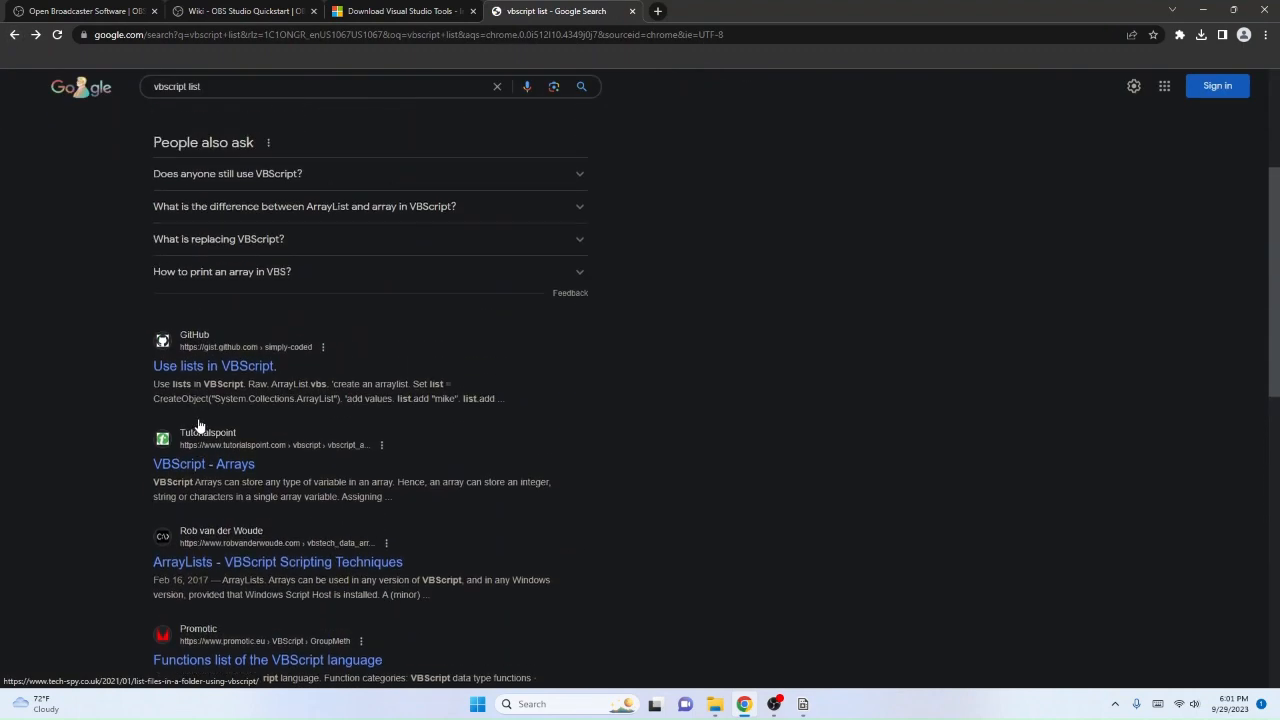
click(201, 464)
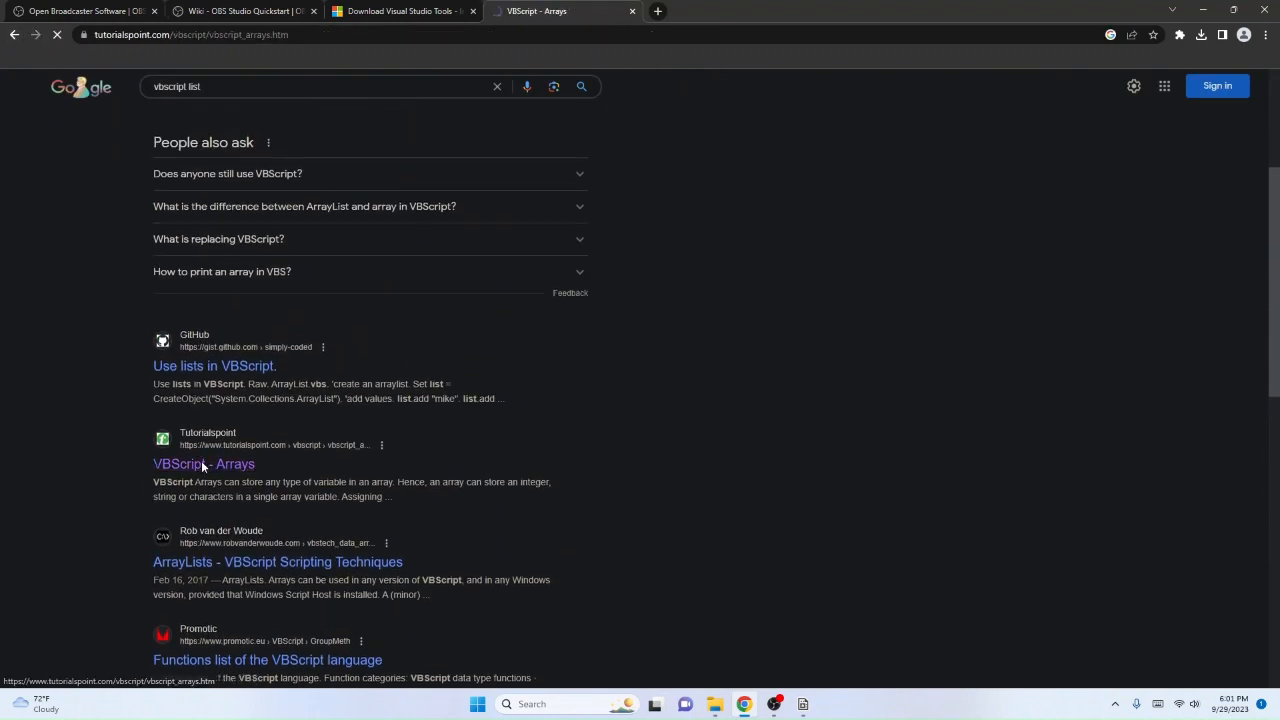
scroll(540, 432, down, 6)
scroll(540, 432, up, 6)
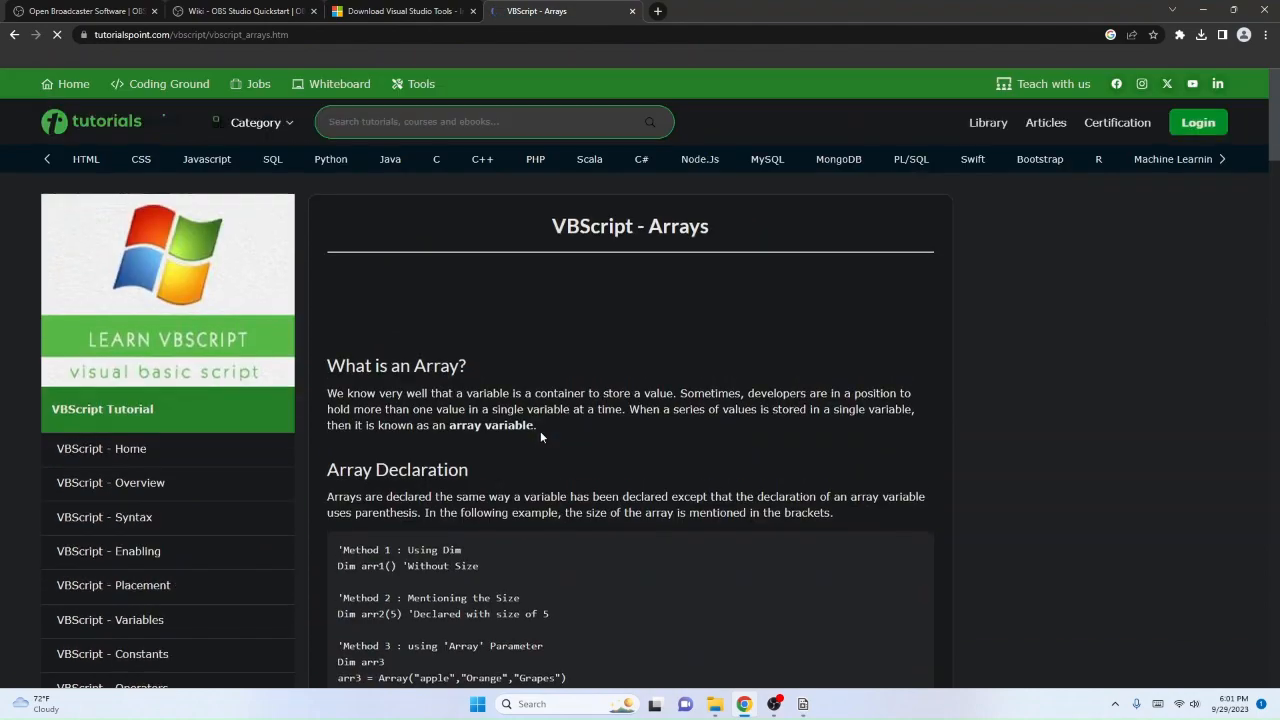
scroll(537, 424, down, 7)
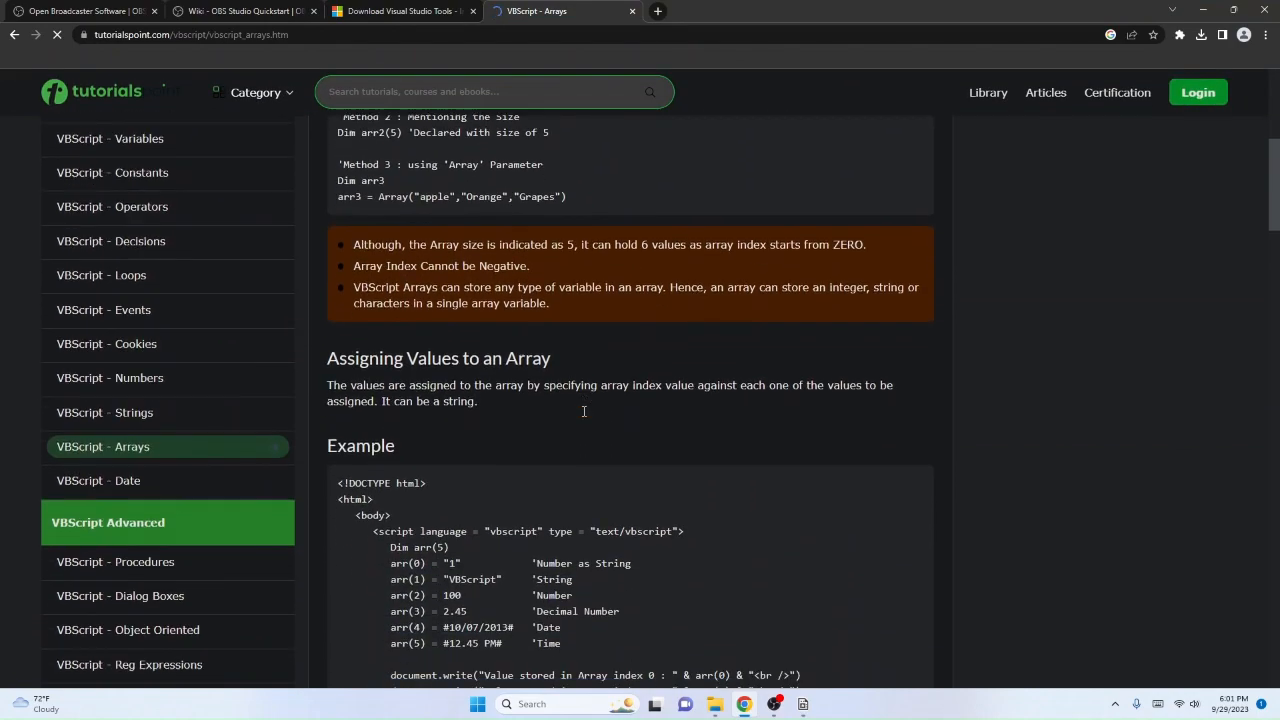
scroll(582, 410, down, 15)
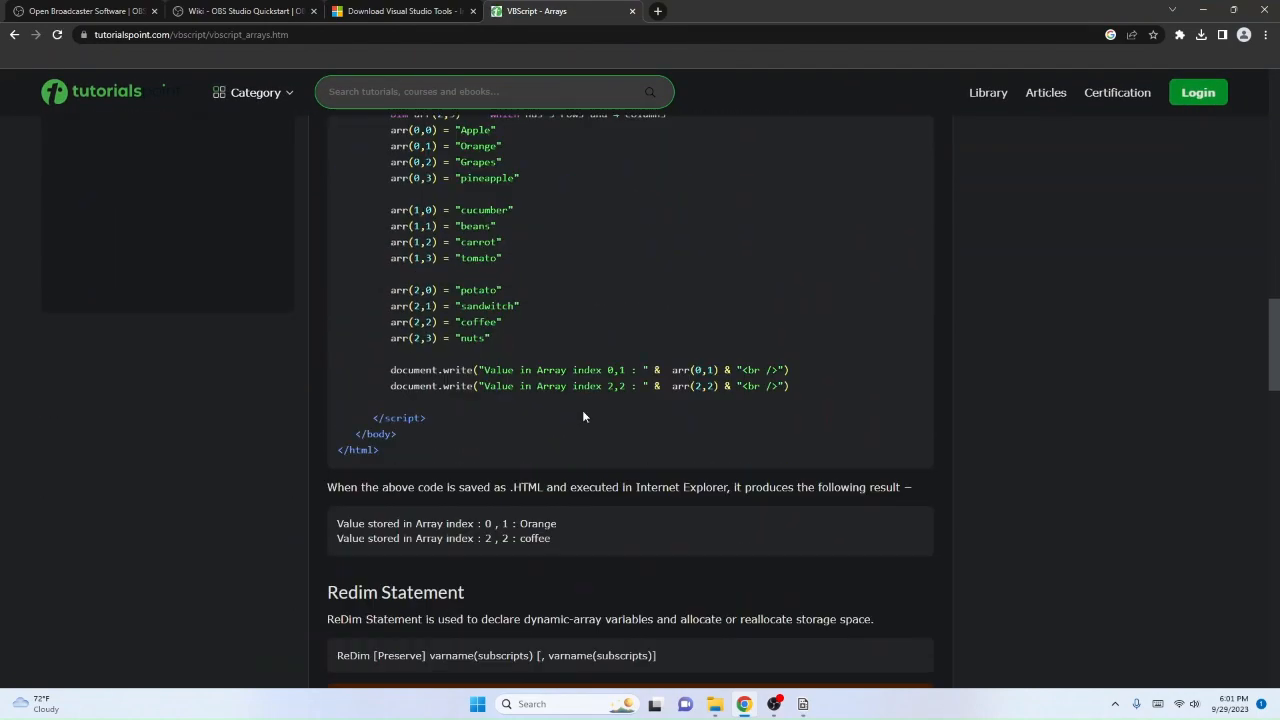
scroll(583, 411, down, 3)
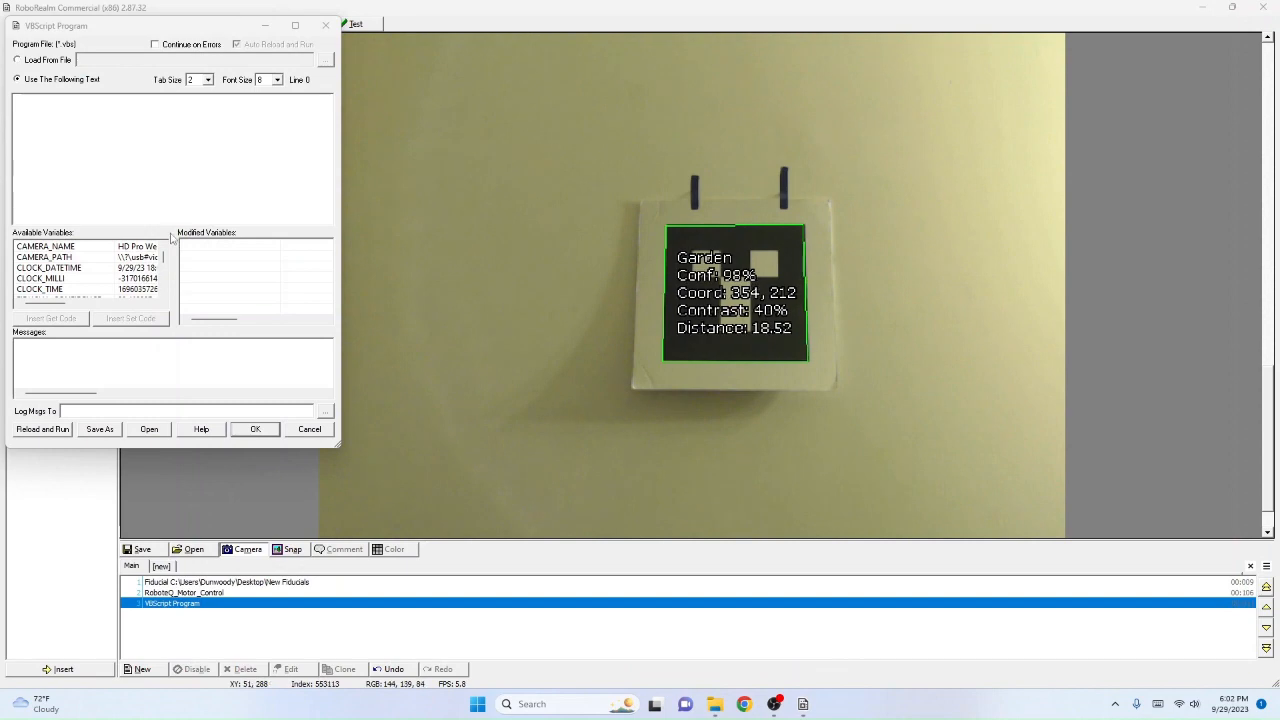
Step: Back in RoboRealm, close the empty VBScript editor and save the whole program to the Desktop as "Test Program"
click(298, 436)
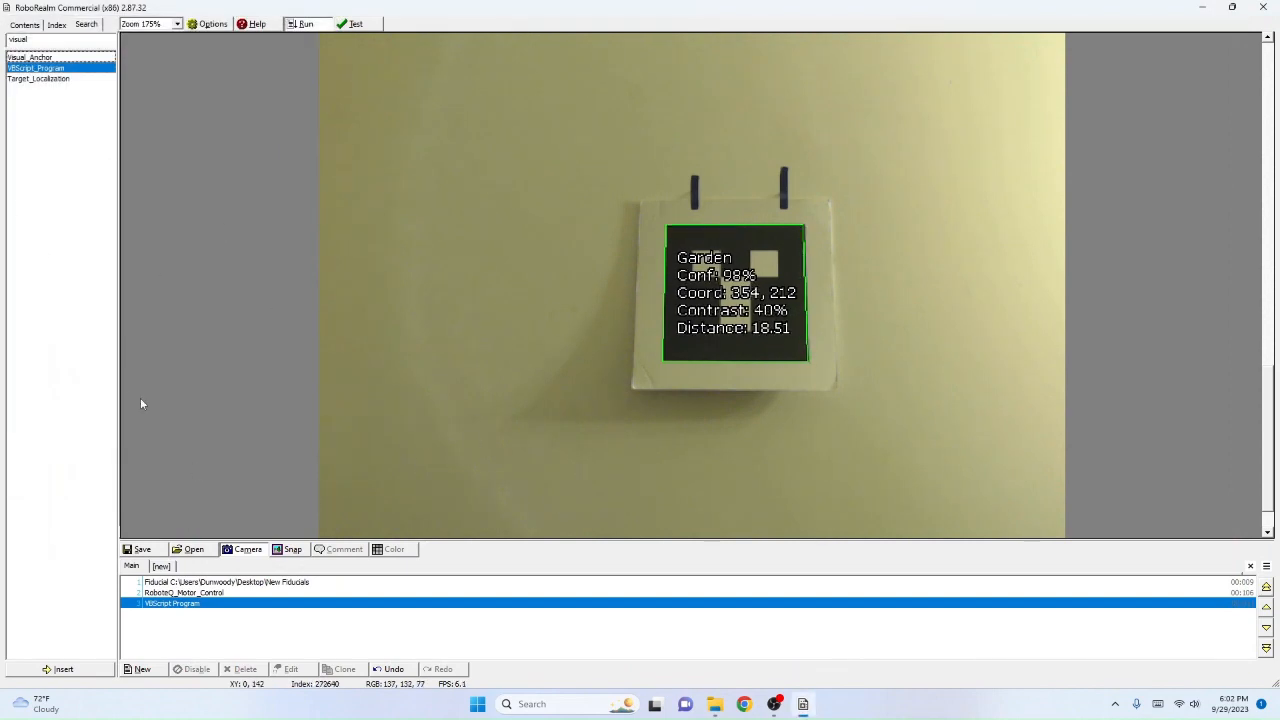
click(140, 551)
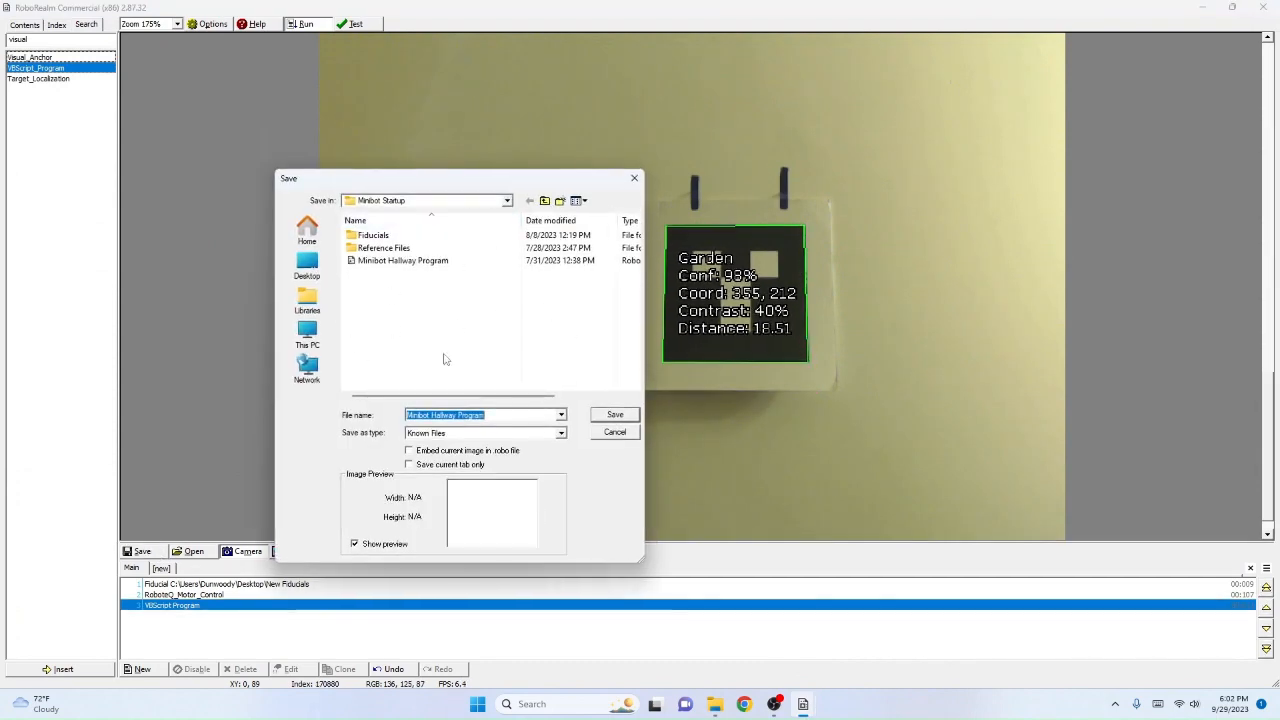
click(460, 201)
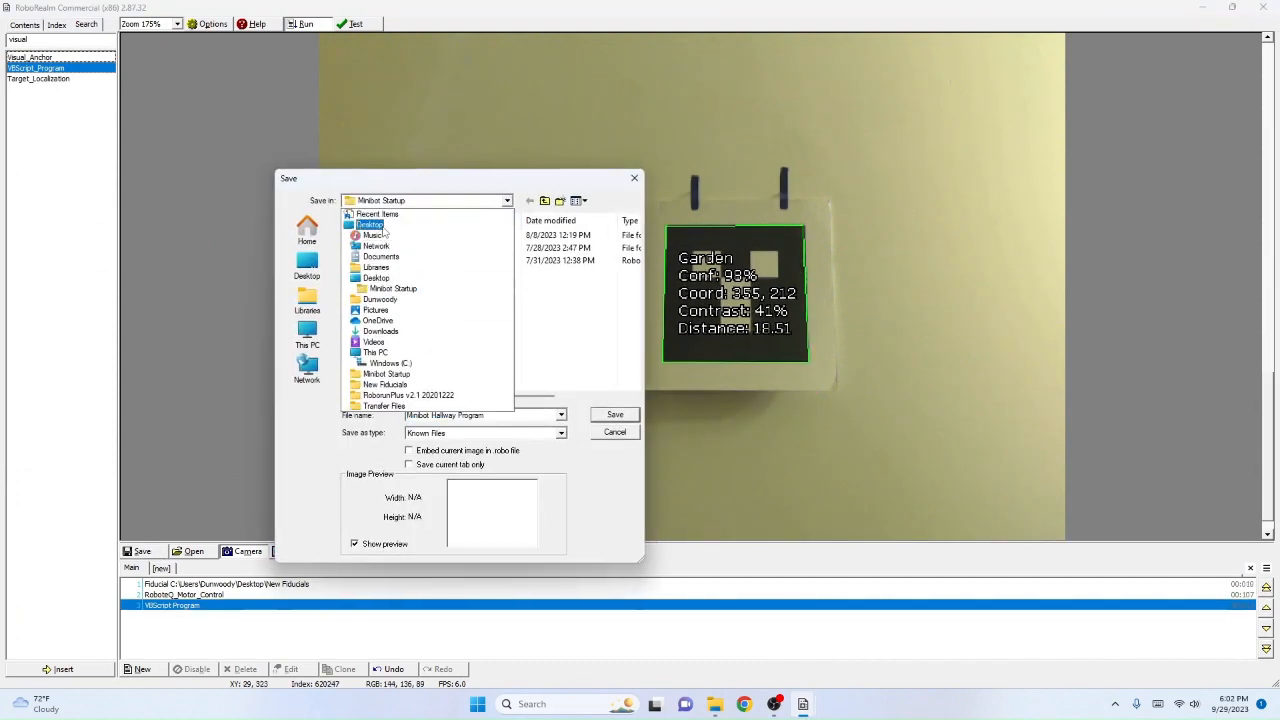
click(380, 226)
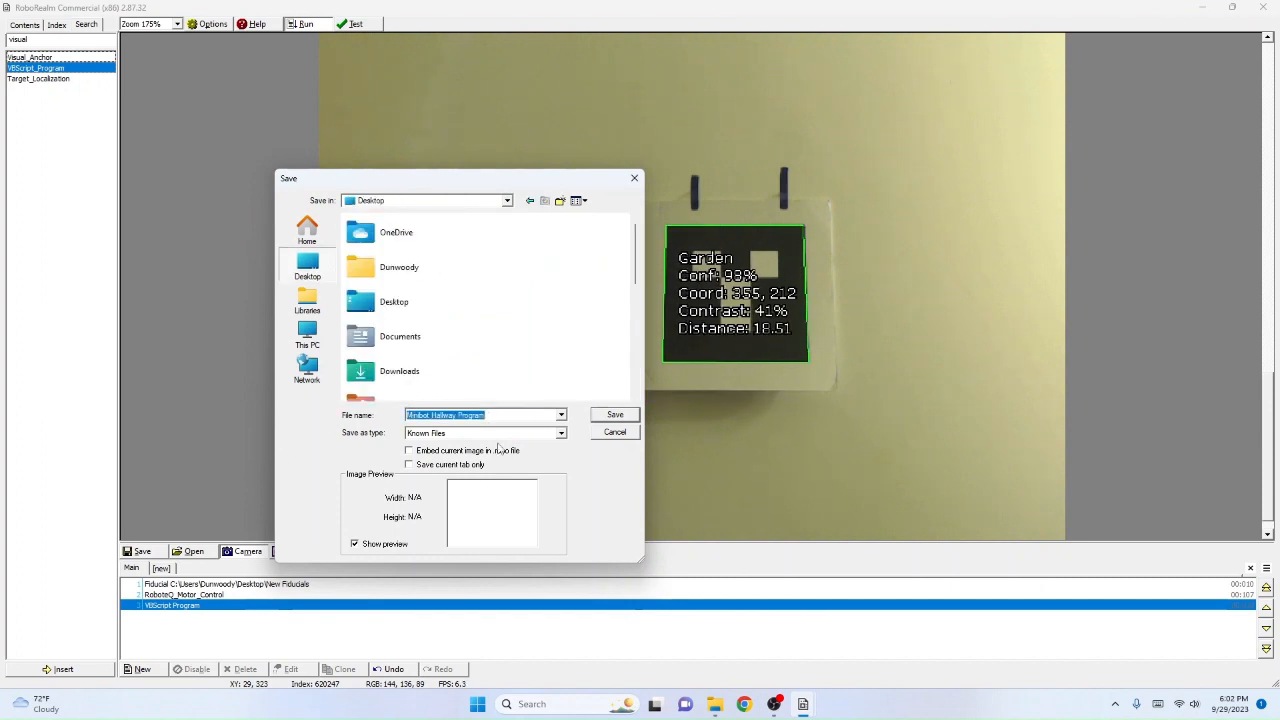
text(Test)
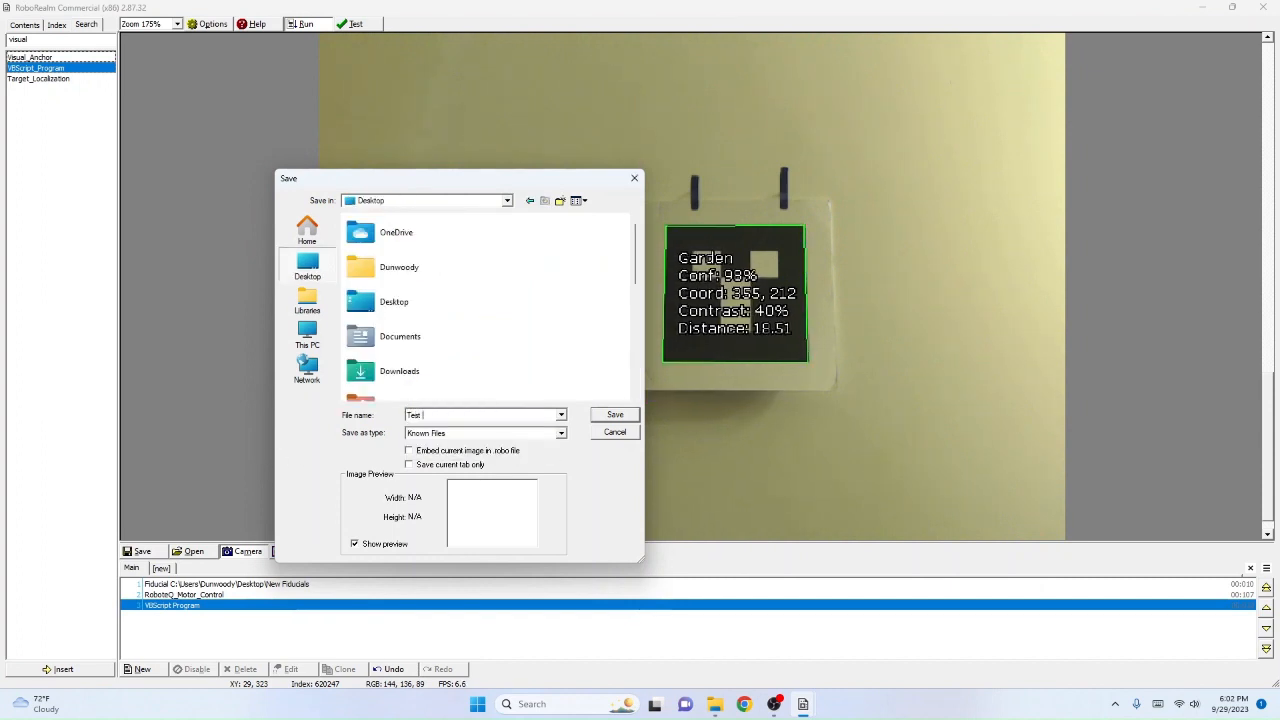
text( Program)
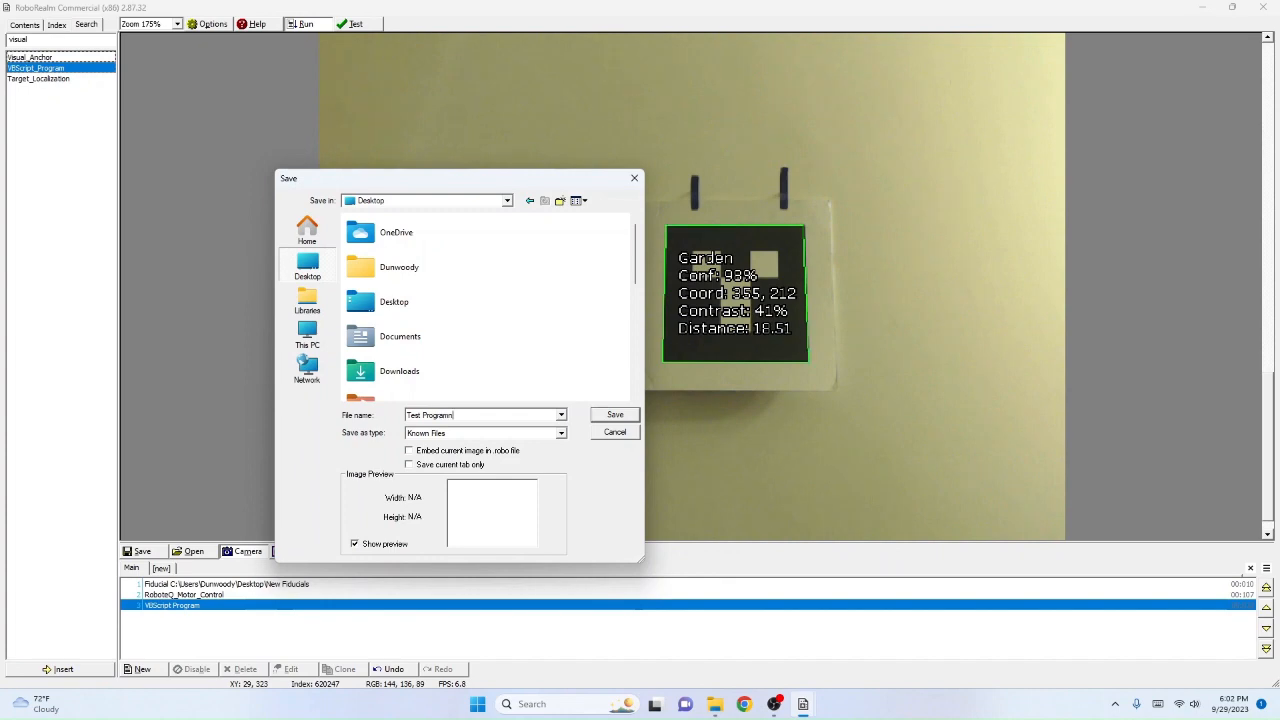
key(Return)
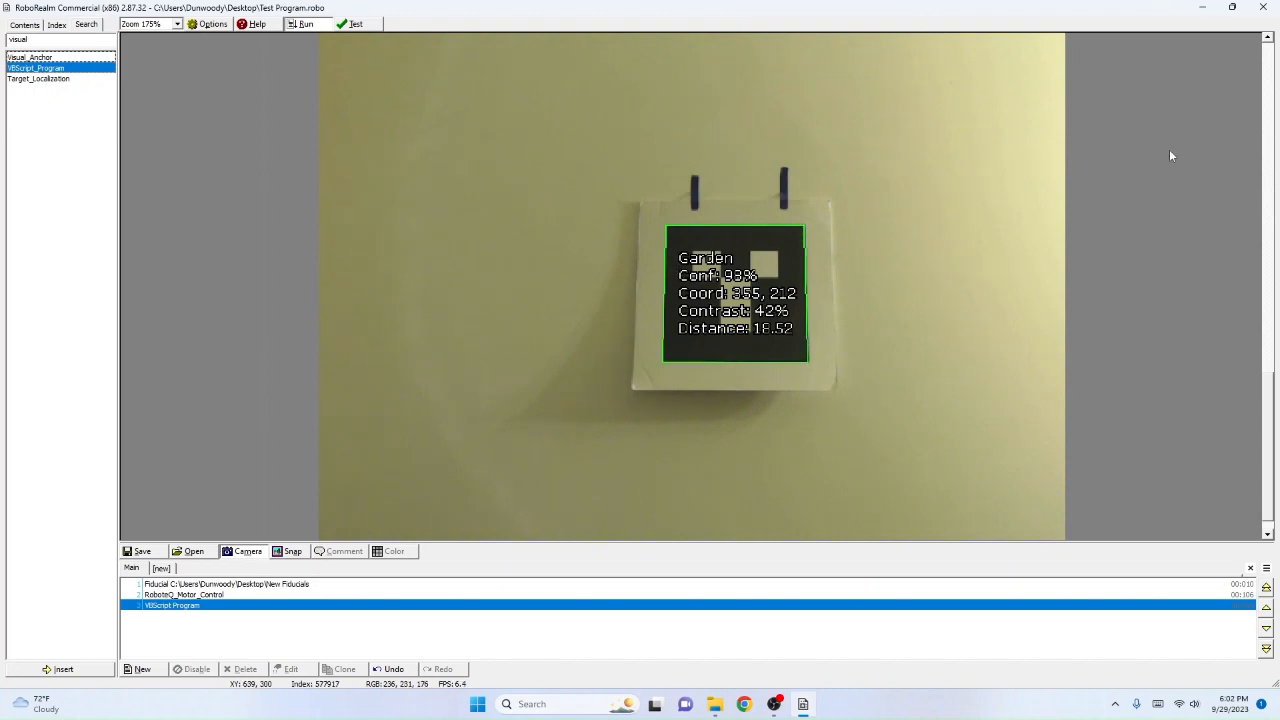
Step: Switch to Notepad++, decline its update, maximize the window, and check the files in the Reference Files folder without opening any
click(1201, 8)
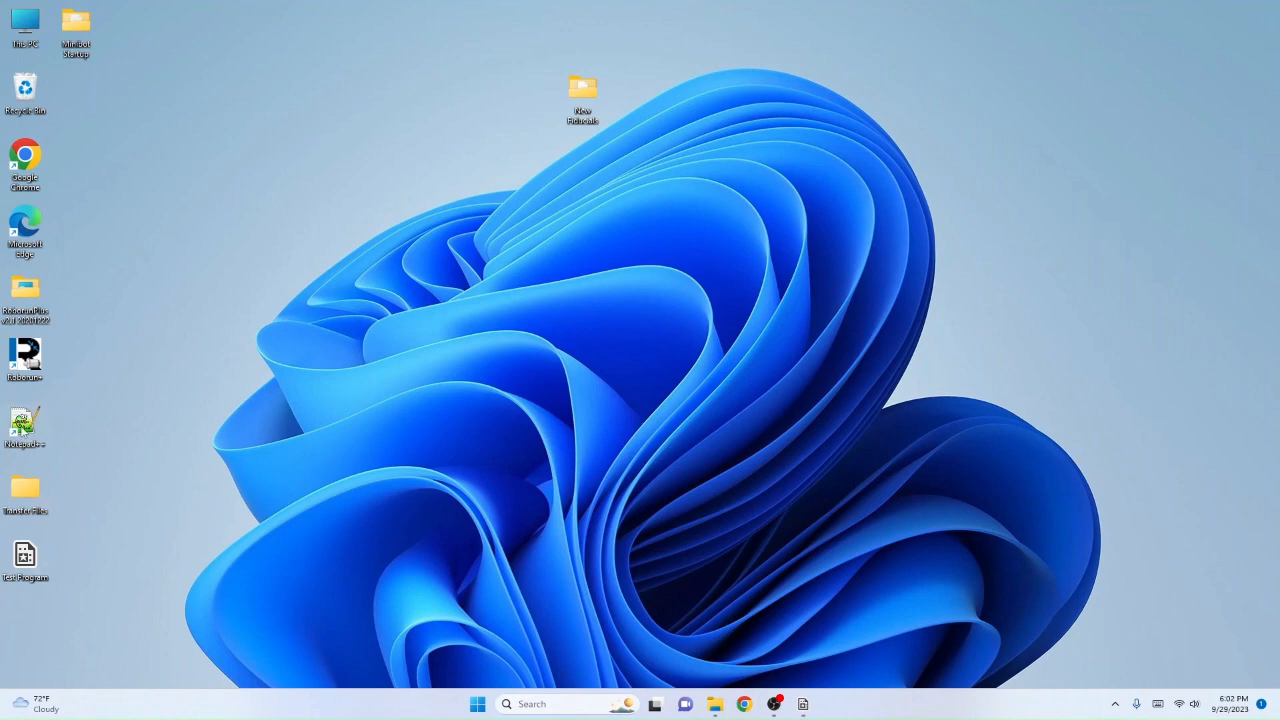
double_click(25, 428)
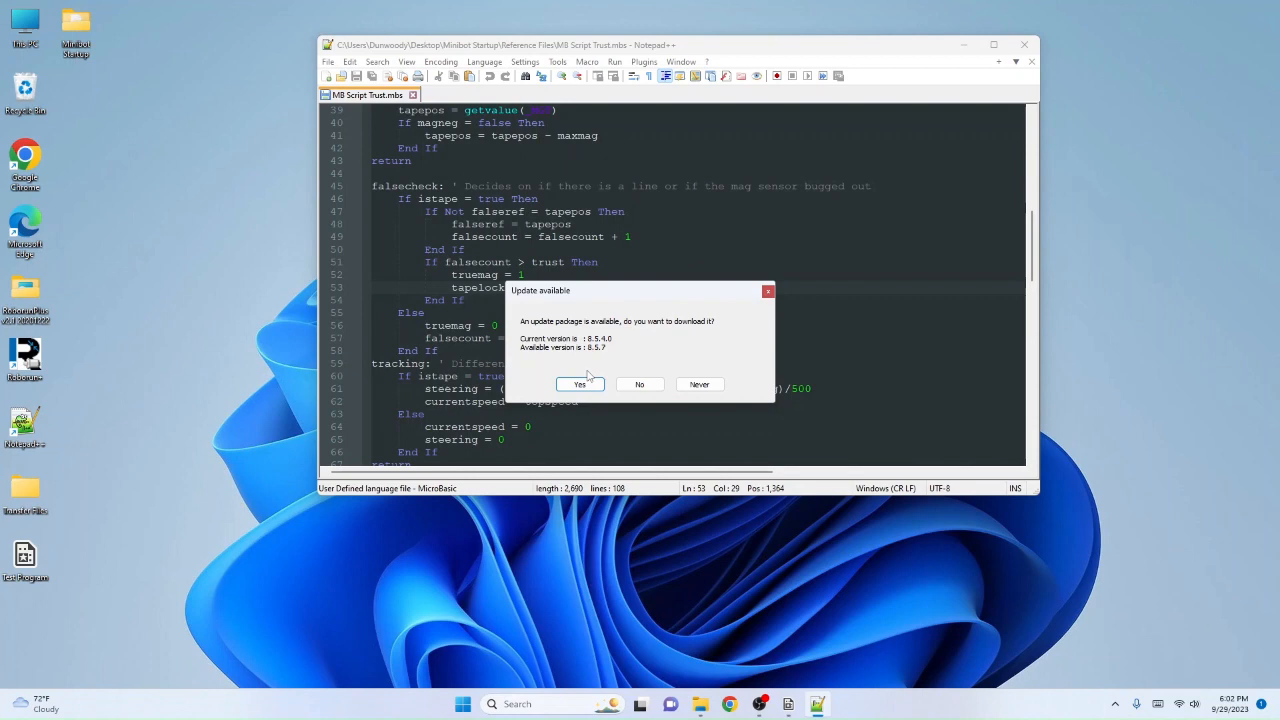
click(639, 384)
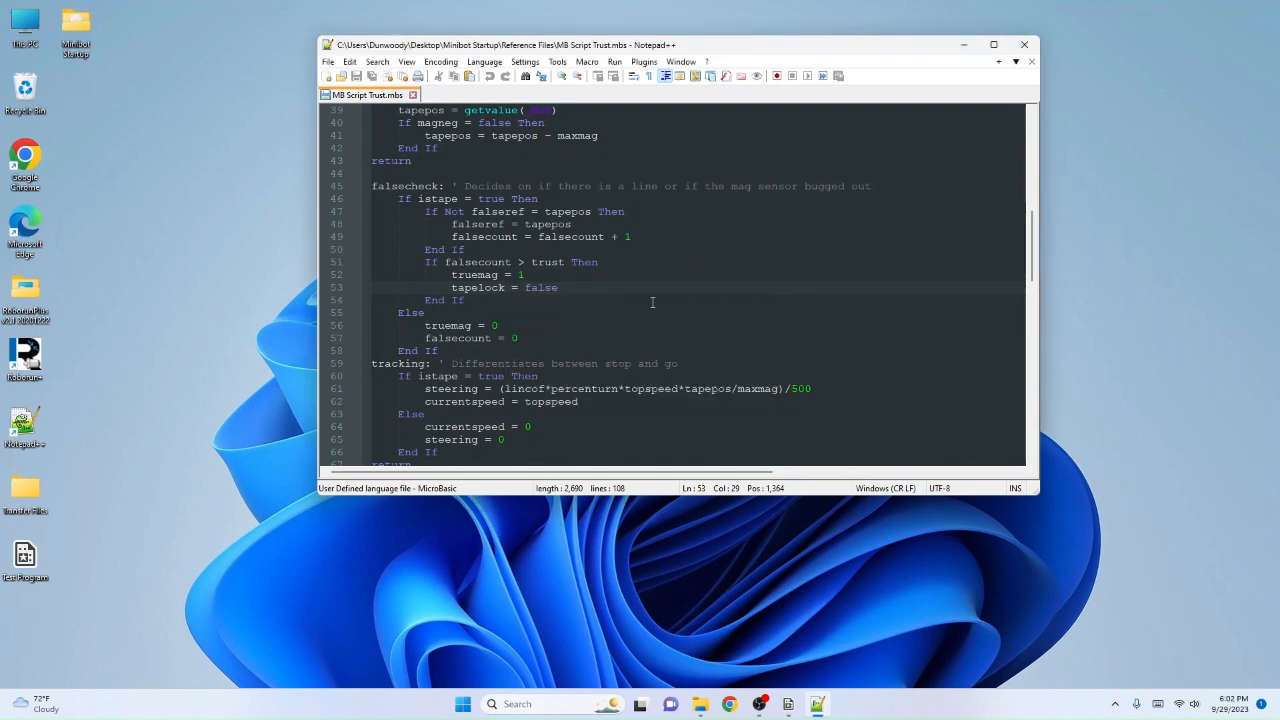
click(993, 44)
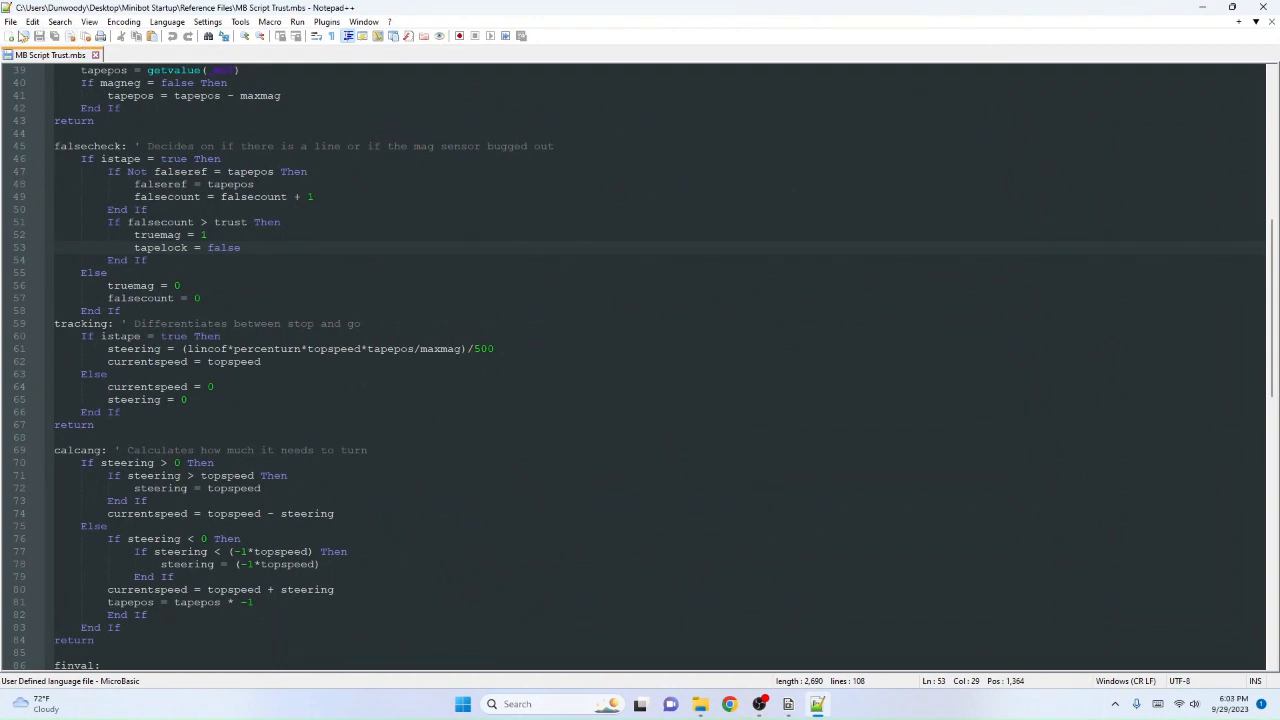
click(25, 37)
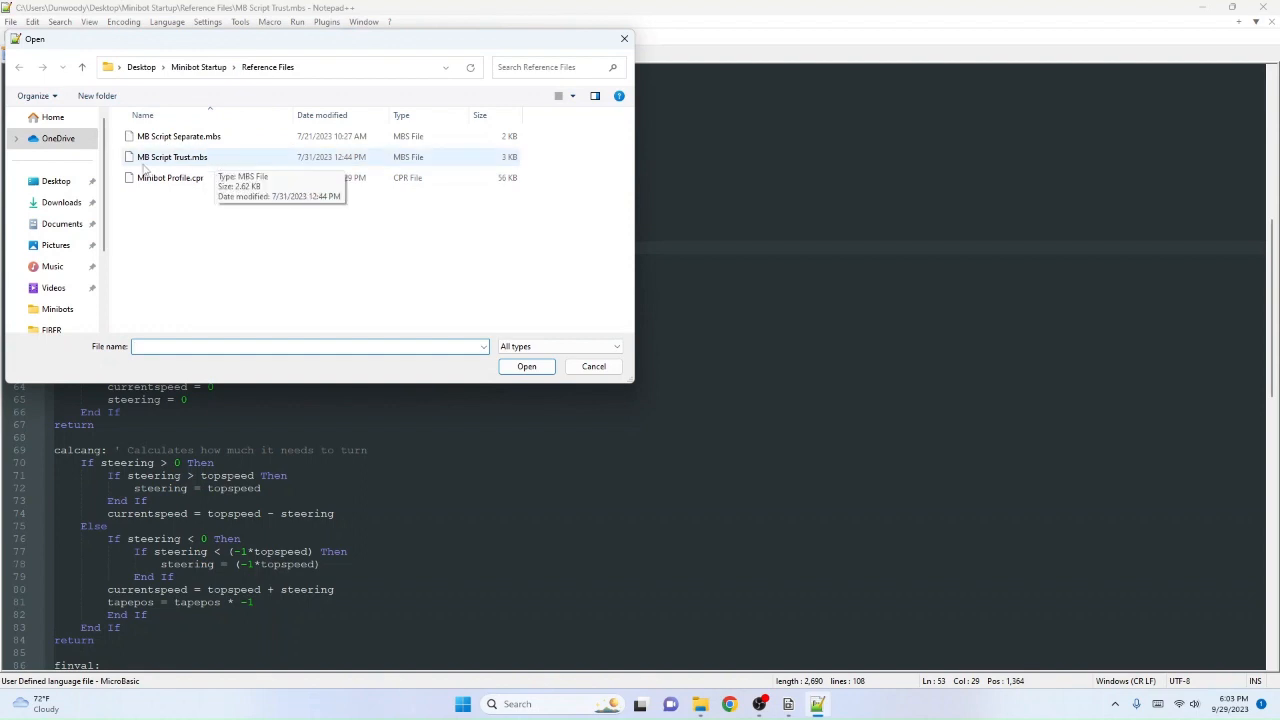
click(593, 366)
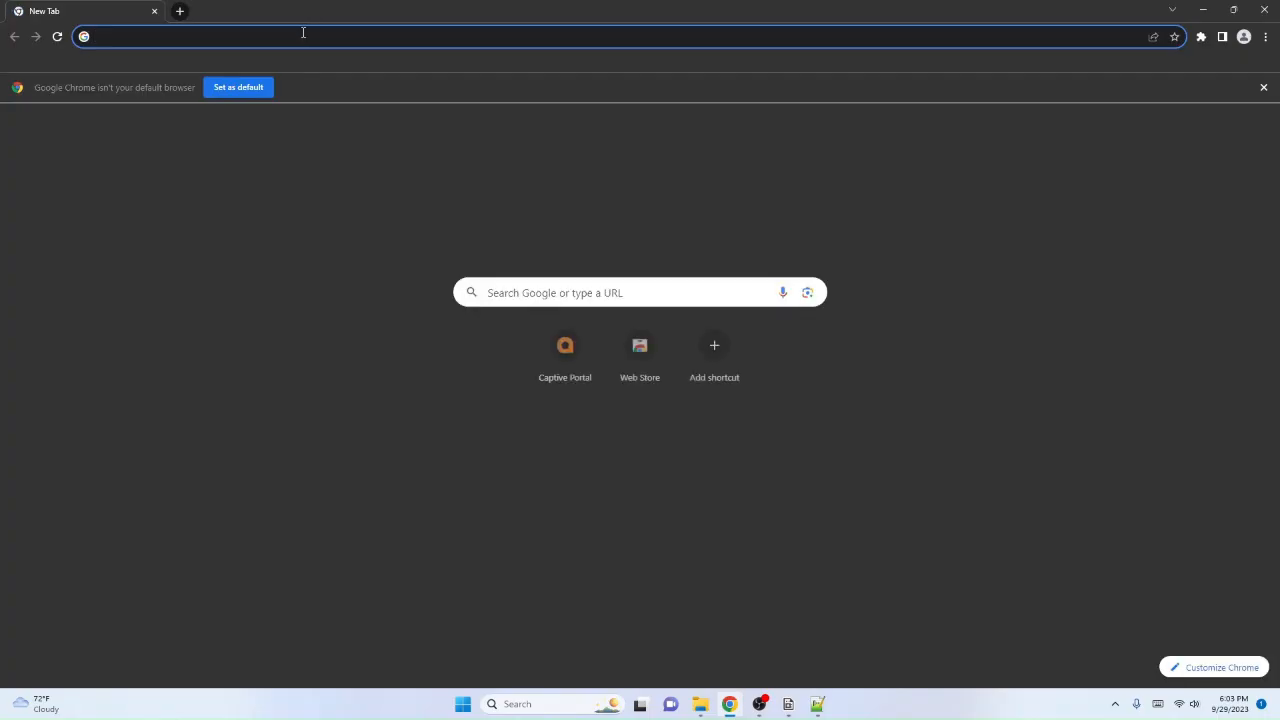
Step: Search the web for "microbasic notepad++ library"
text(microba)
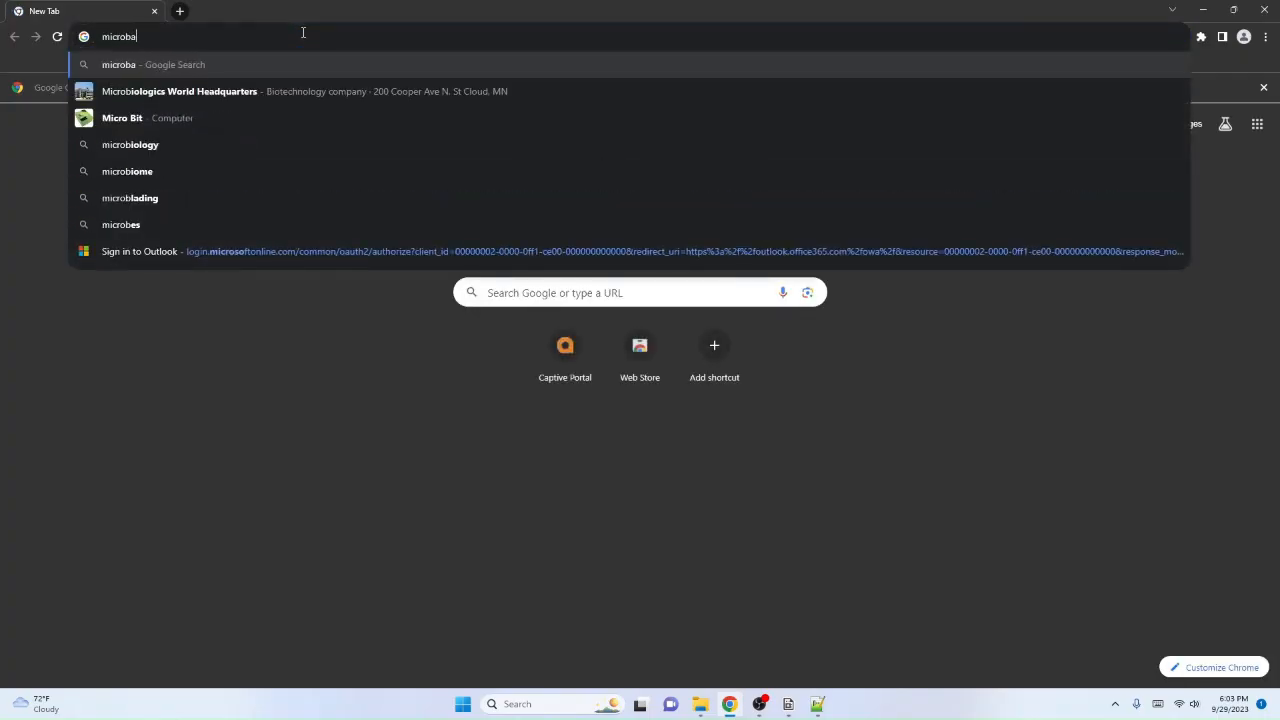
text(sic nop)
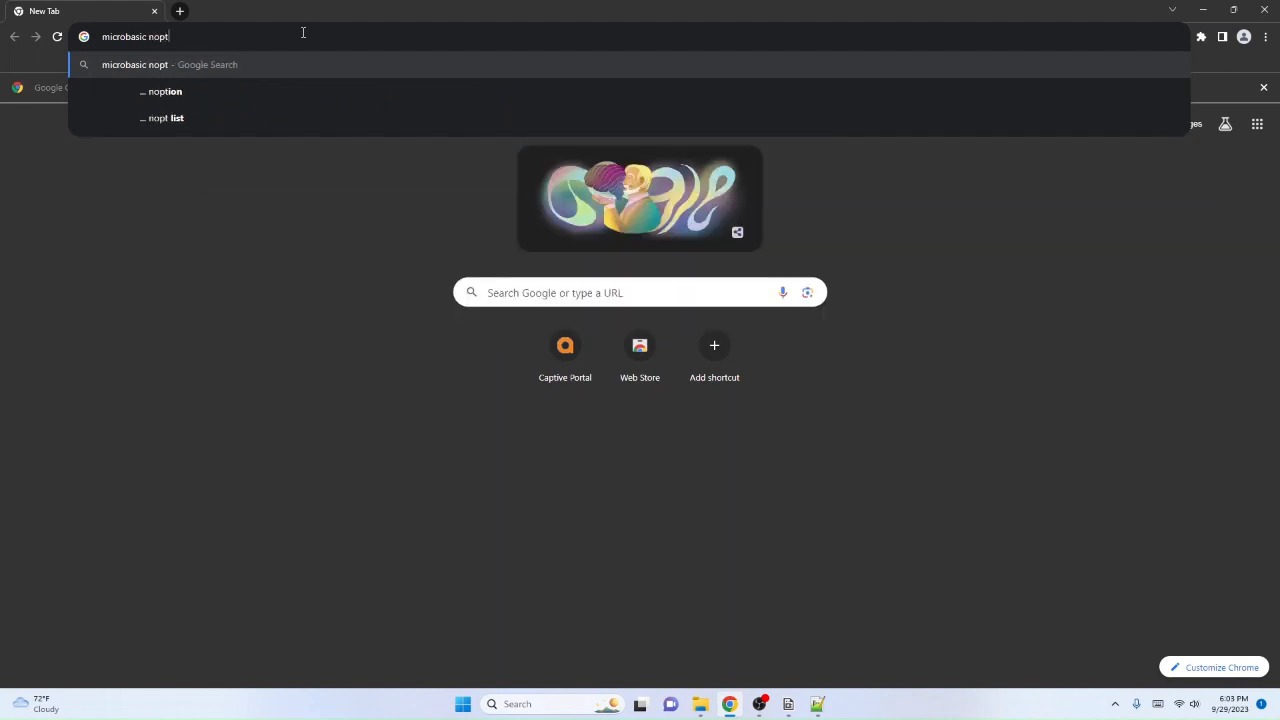
key(BackSpace)
text(tepa)
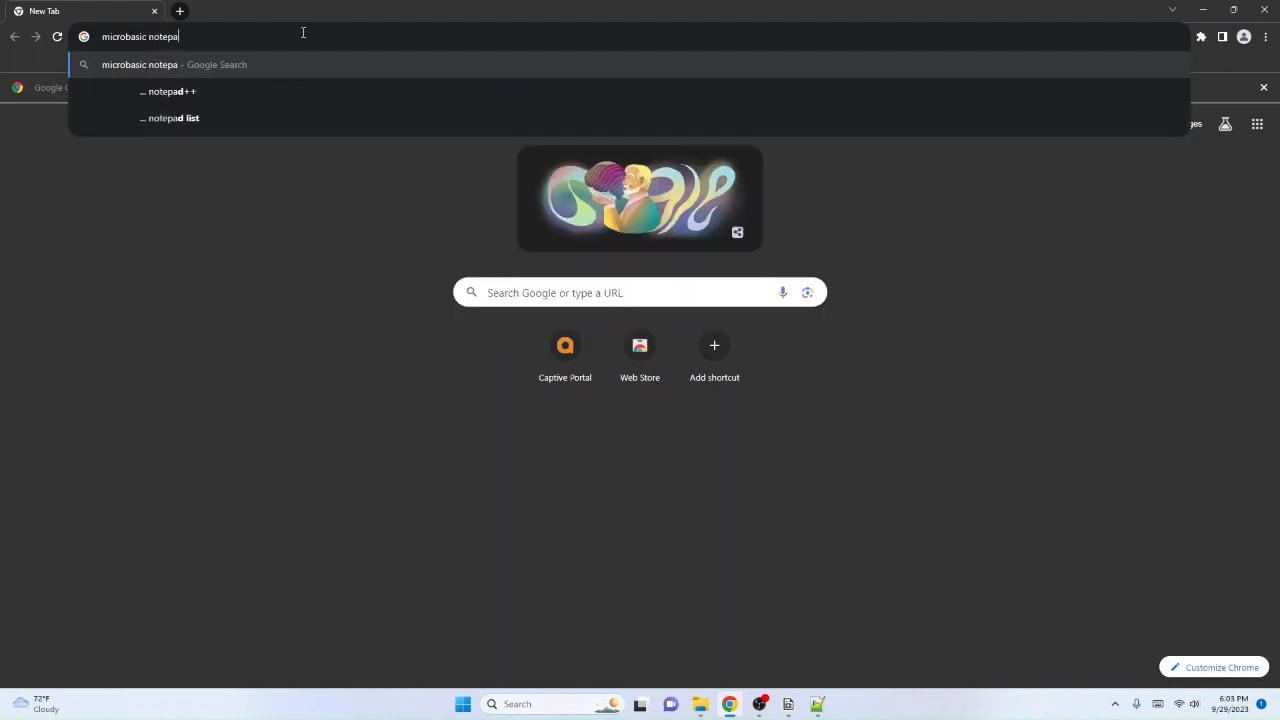
text(d++ )
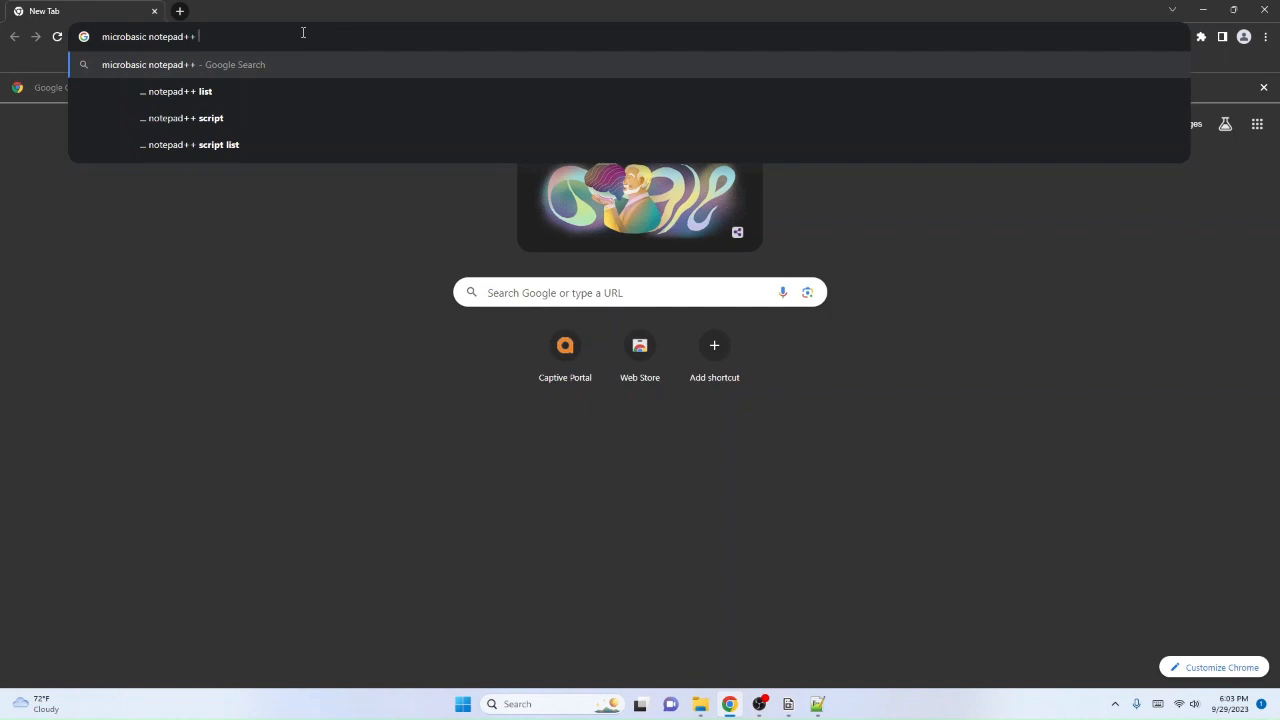
text(libr)
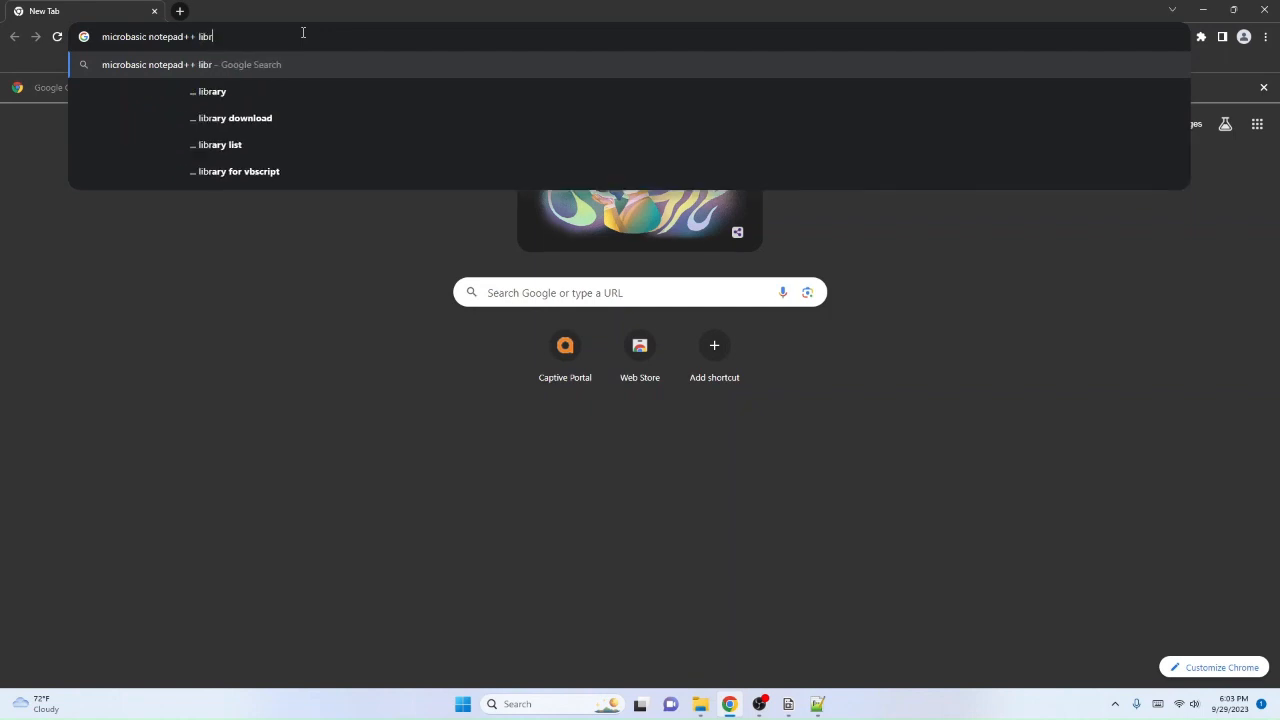
text(ary)
key(Return)
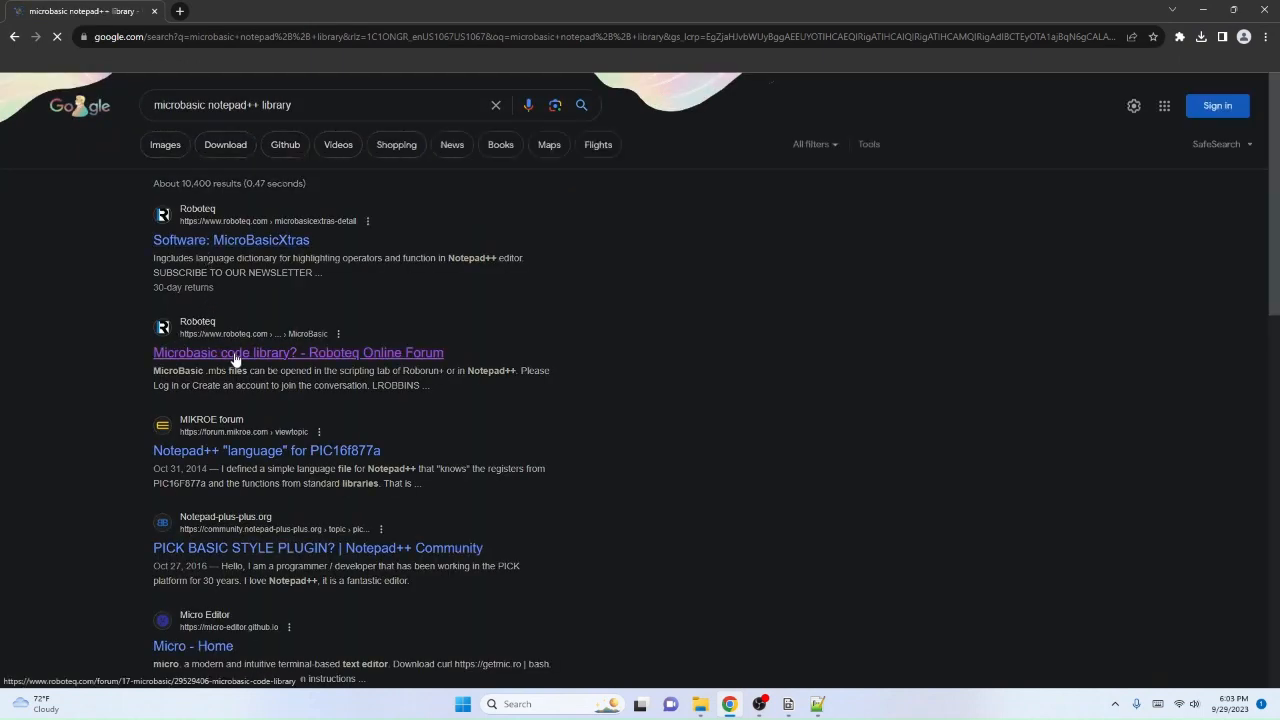
Step: Open Roboteq's MicroBasicXtras page, review its downloadable files and description, and minimize the browser
click(212, 240)
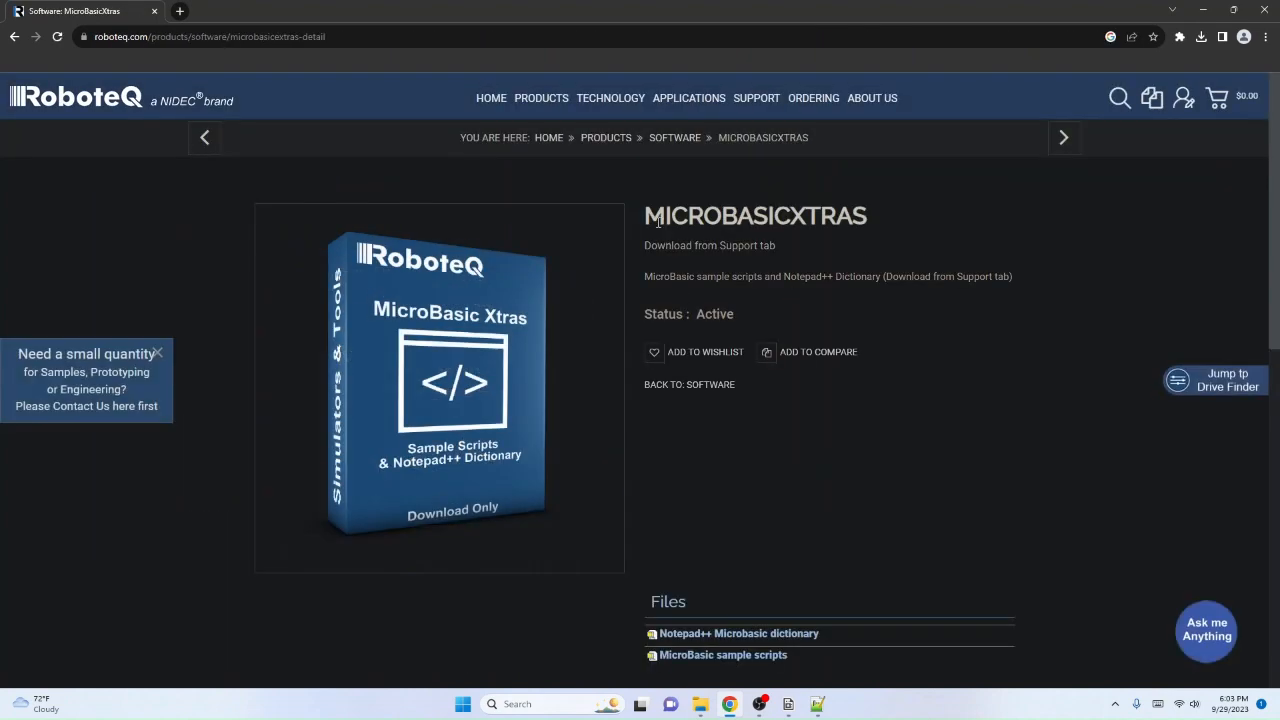
scroll(851, 214, down, 7)
scroll(851, 214, up, 5)
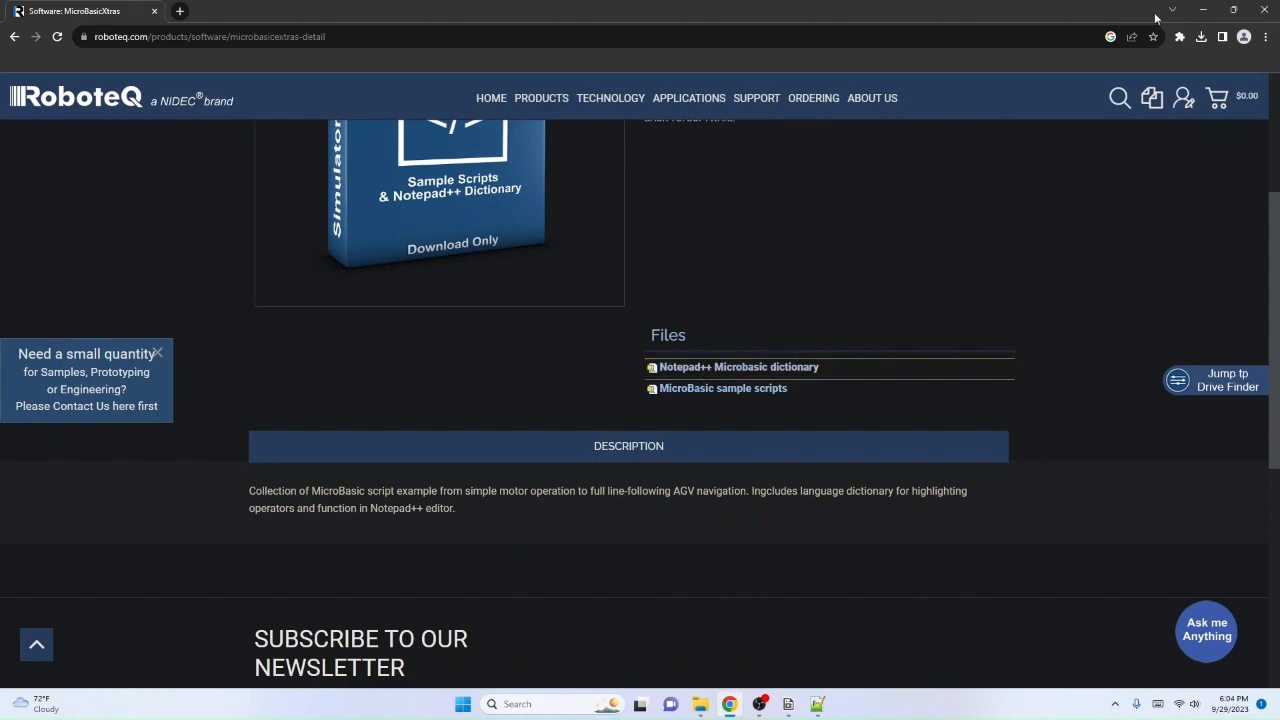
click(1203, 10)
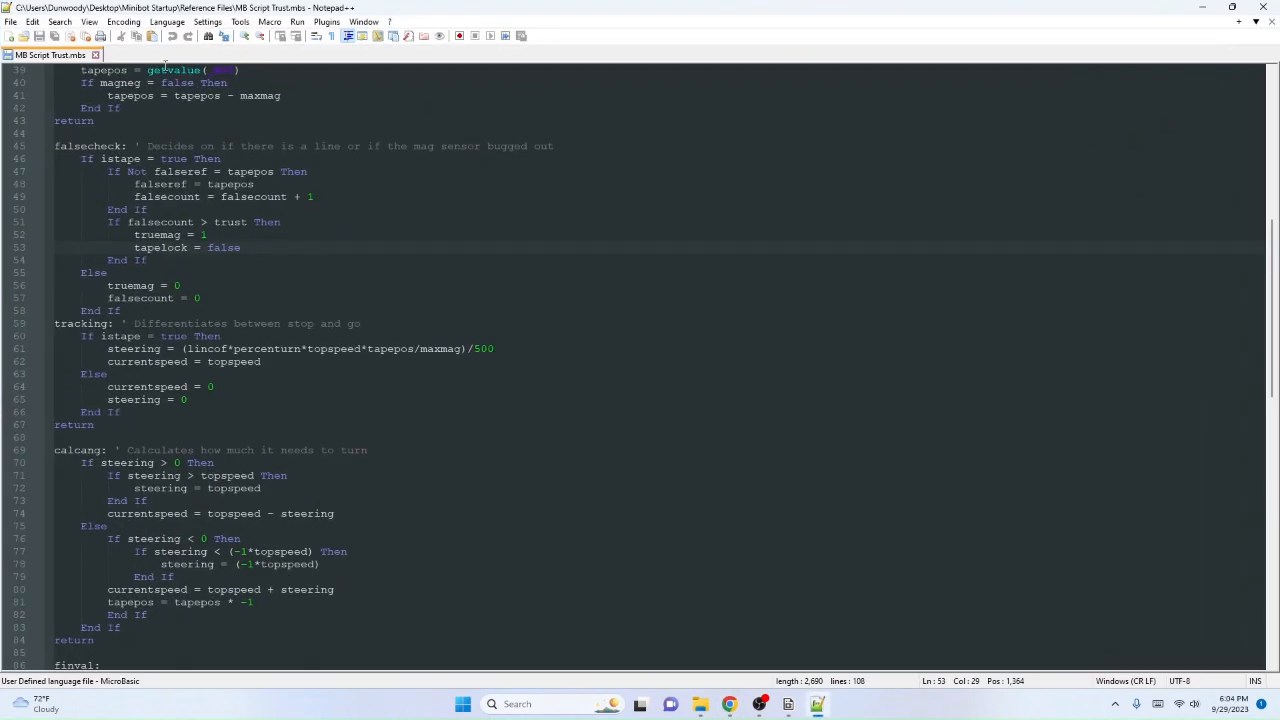
Step: In Notepad++, choose MicroBasic as the highlighting language for MB Script Trust.mbs
click(166, 22)
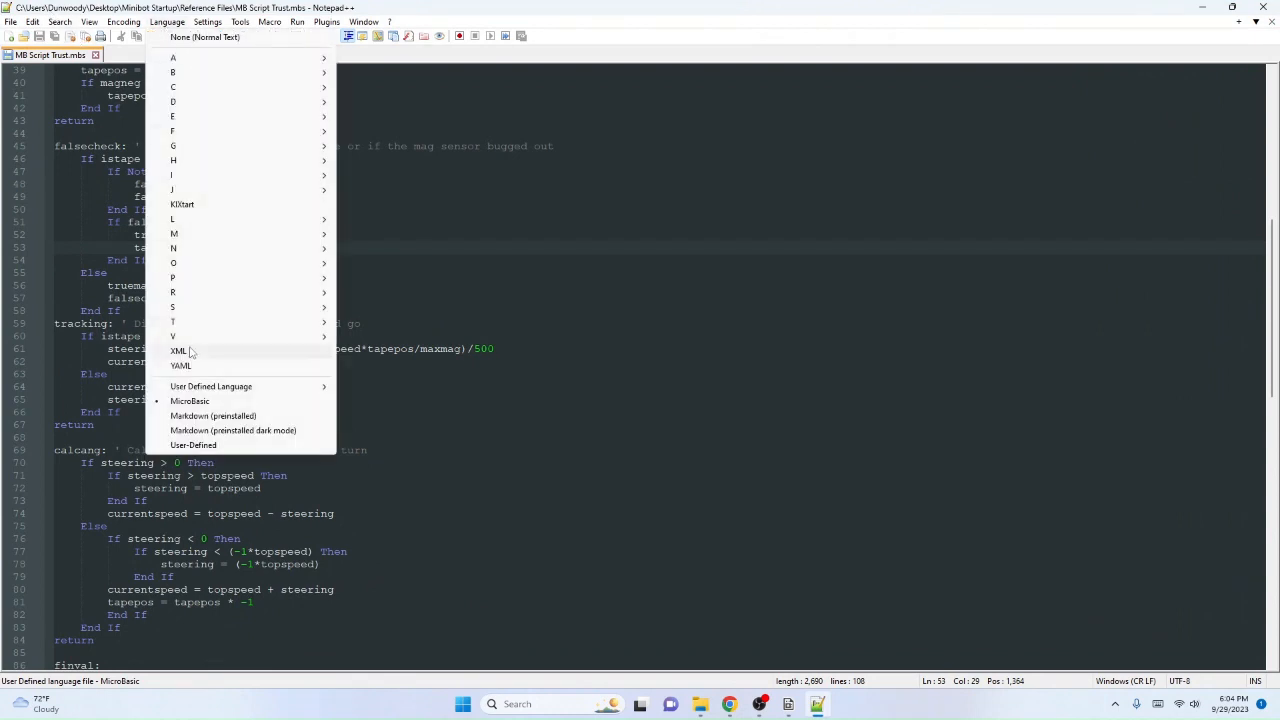
click(248, 400)
click(591, 406)
Step: Examine the MicroBasic highlighting in MB Script Trust.mbs, from the Dim declarations down to the debugprint routine
scroll(392, 381, up, 13)
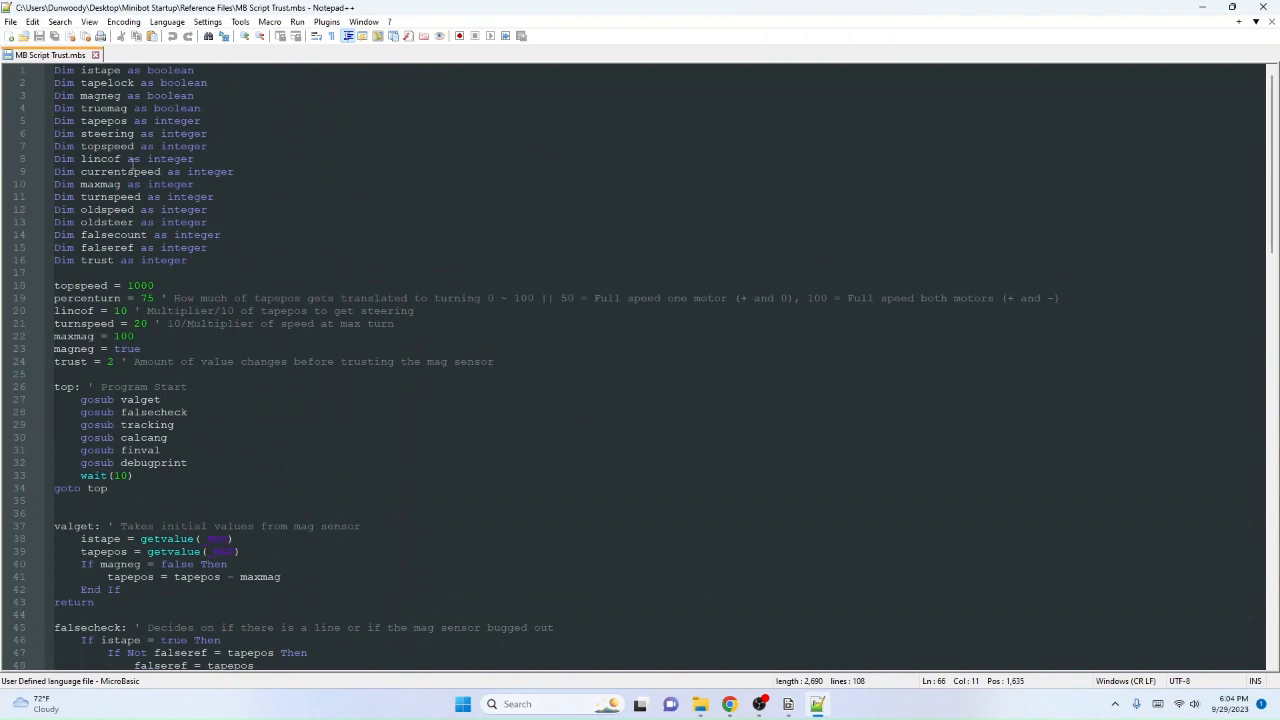
scroll(130, 165, down, 20)
scroll(130, 160, up, 15)
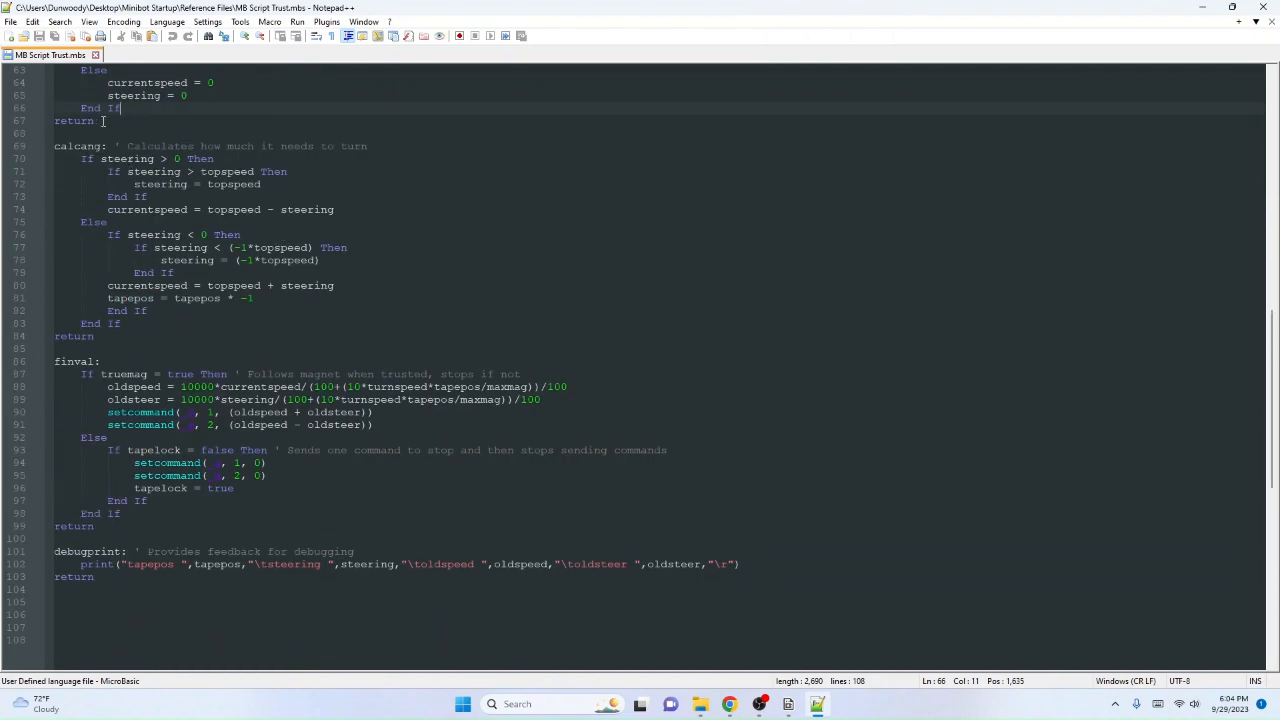
scroll(126, 114, up, 9)
scroll(165, 161, up, 12)
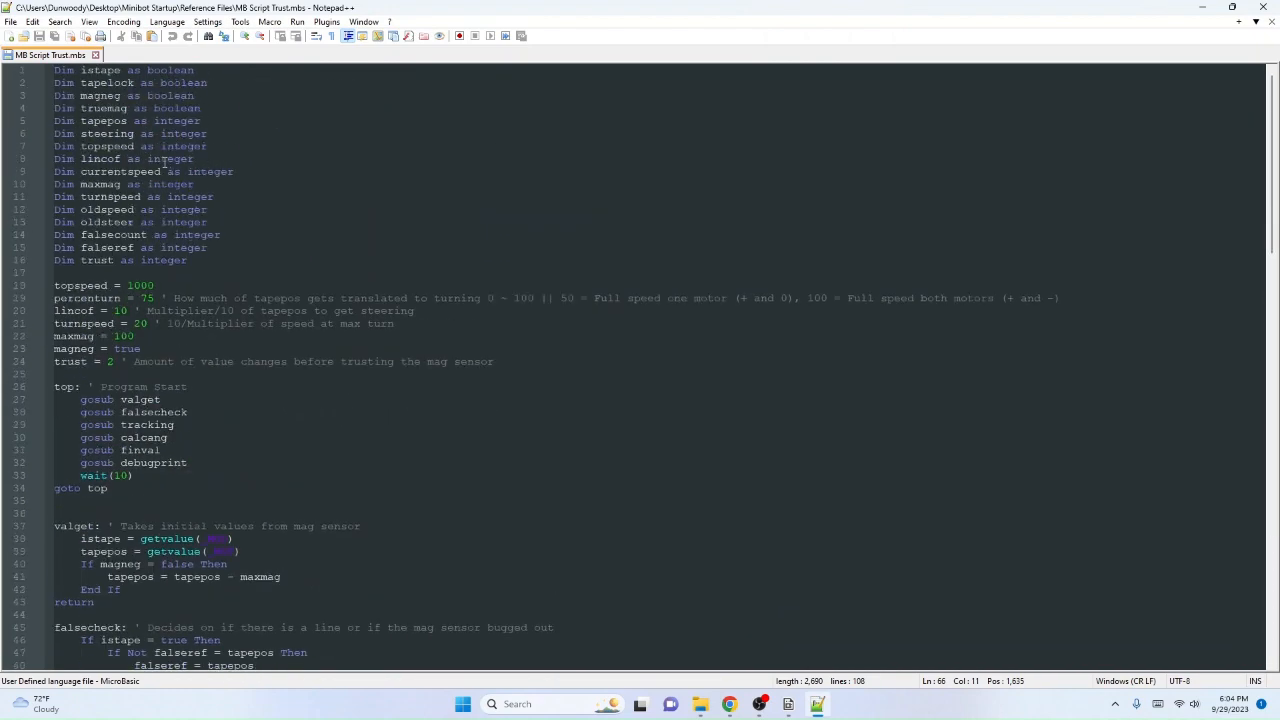
double_click(56, 134)
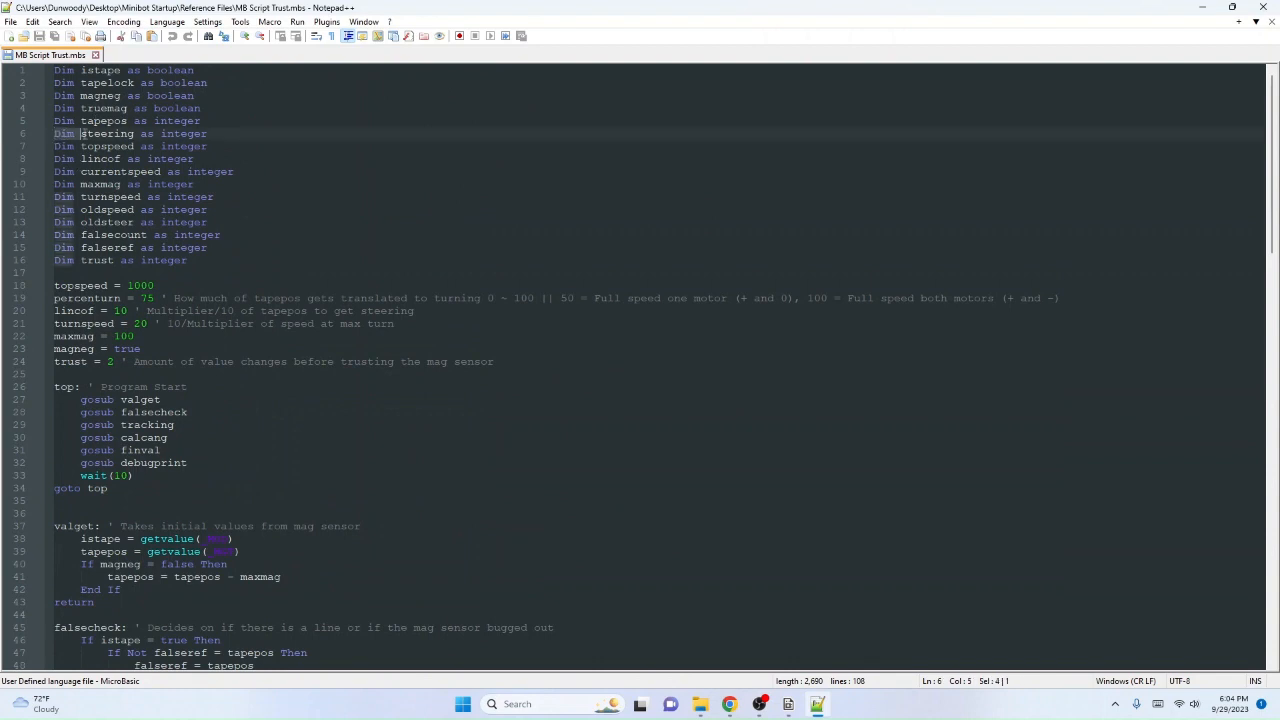
click(173, 236)
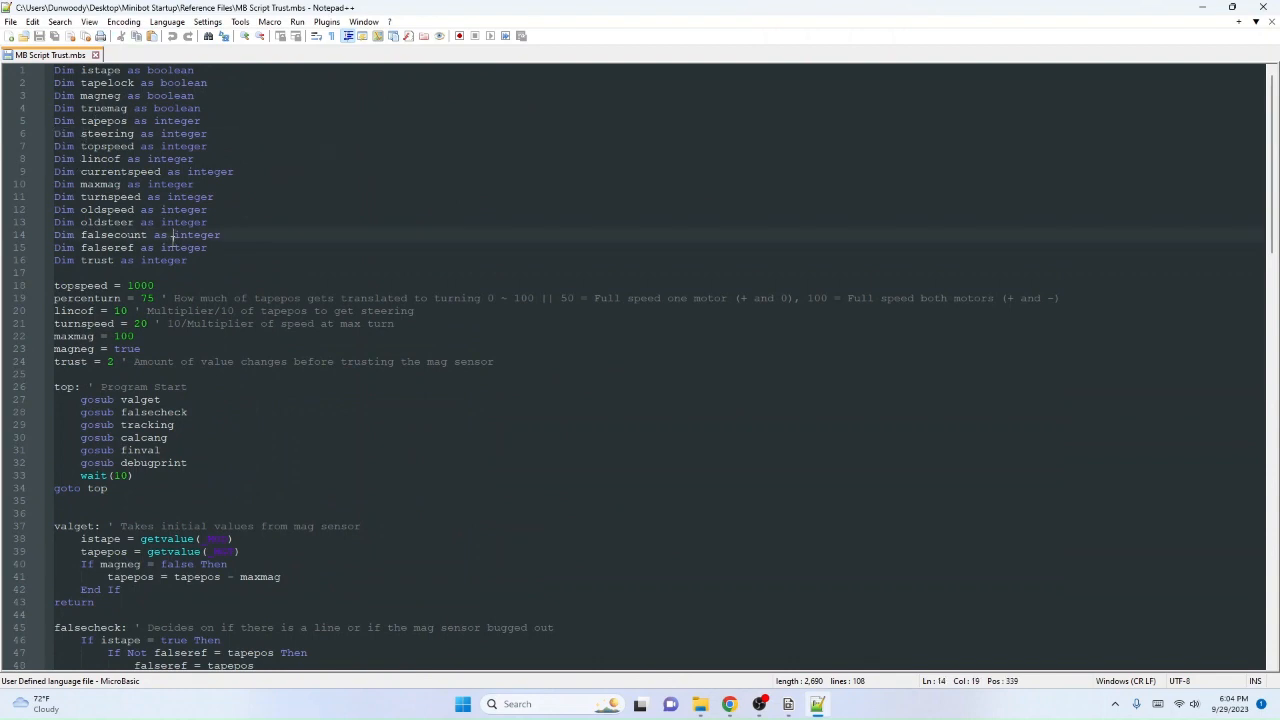
Step: Enter "go" on a new line below "gosub debugprint", look through the autocomplete suggestions, and delete the text again
click(256, 412)
key(Return)
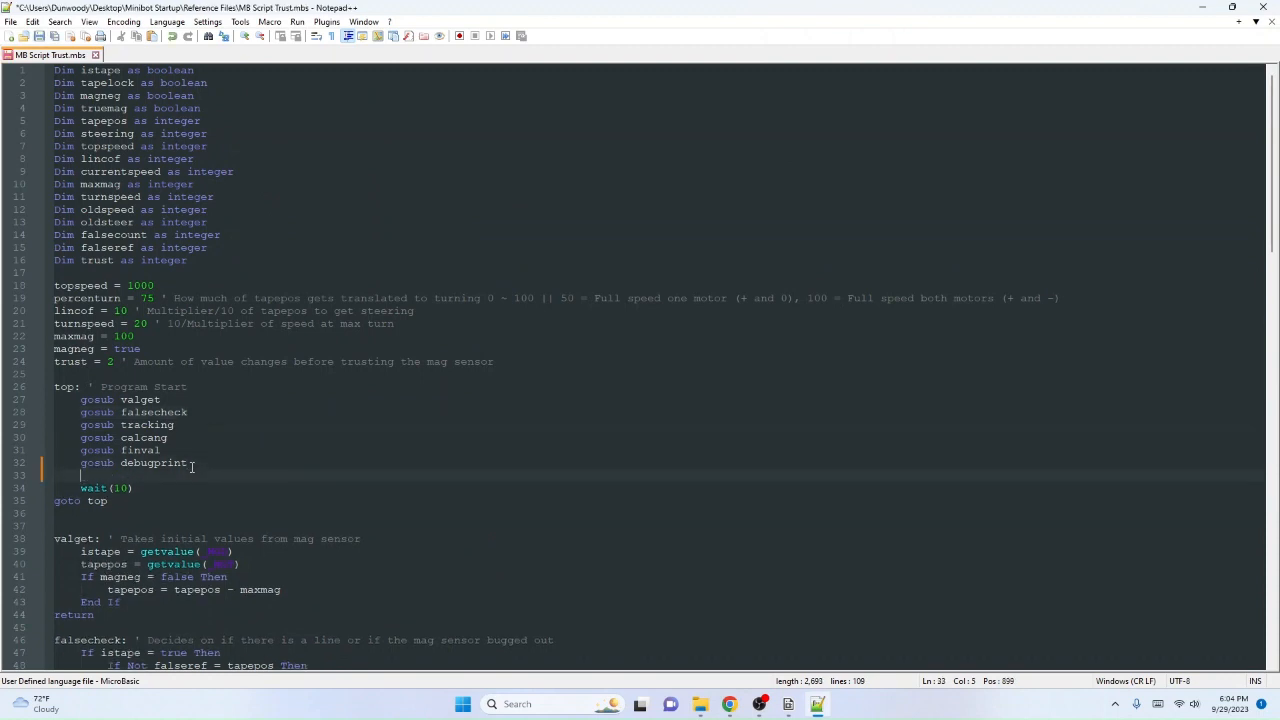
text(go)
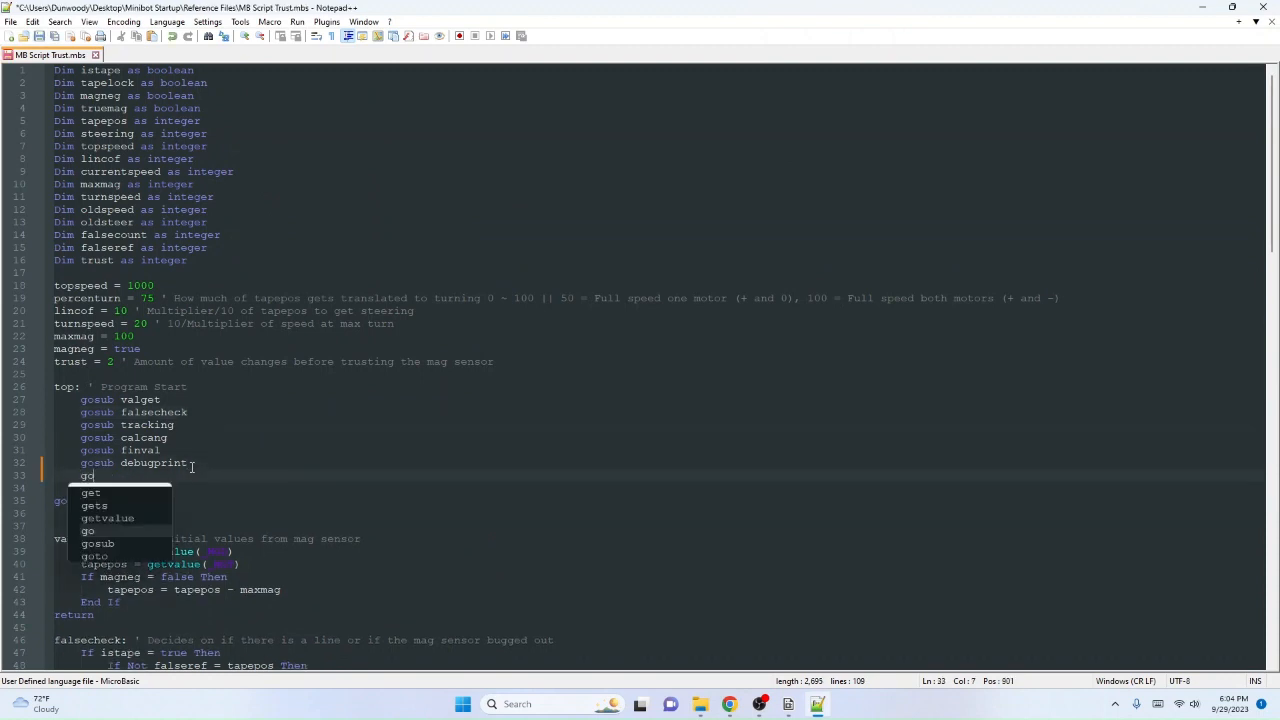
key(Up)
key(Up)
key(Up)
key(Down)
key(Down)
key(Down)
key(Down)
key(Down)
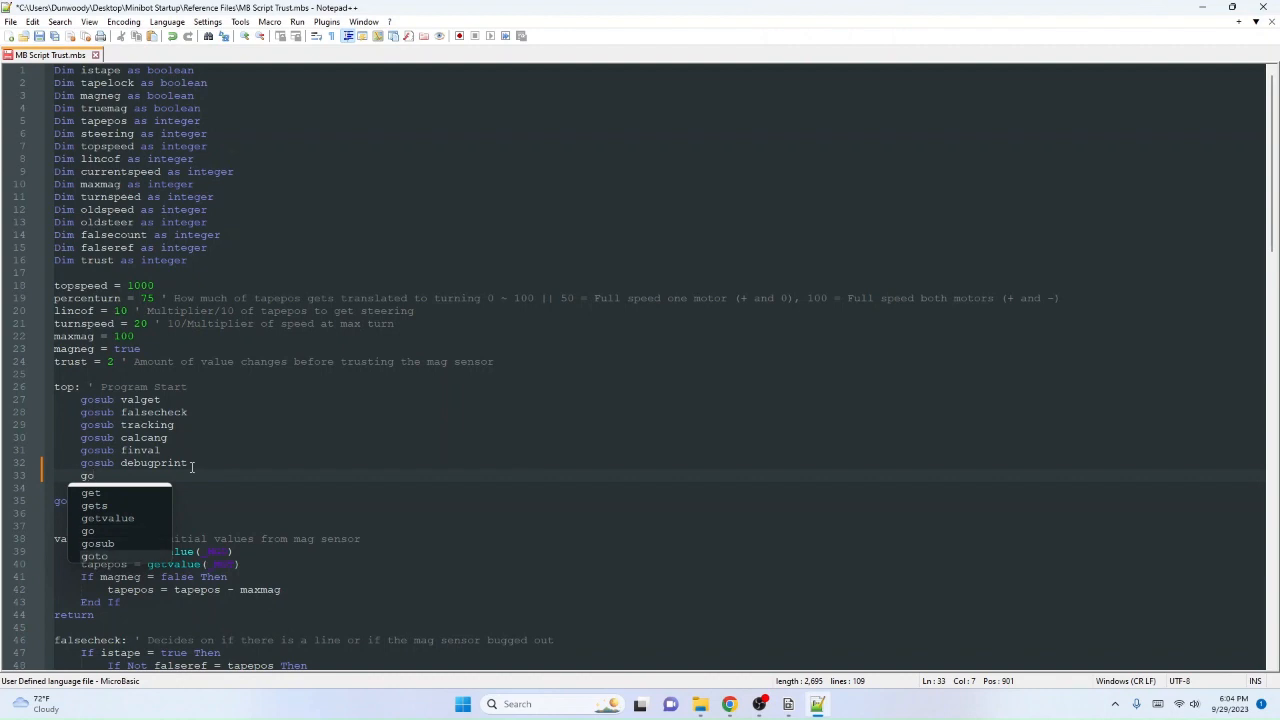
key(Up)
key(Up)
key(Up)
key(Up)
key(Escape)
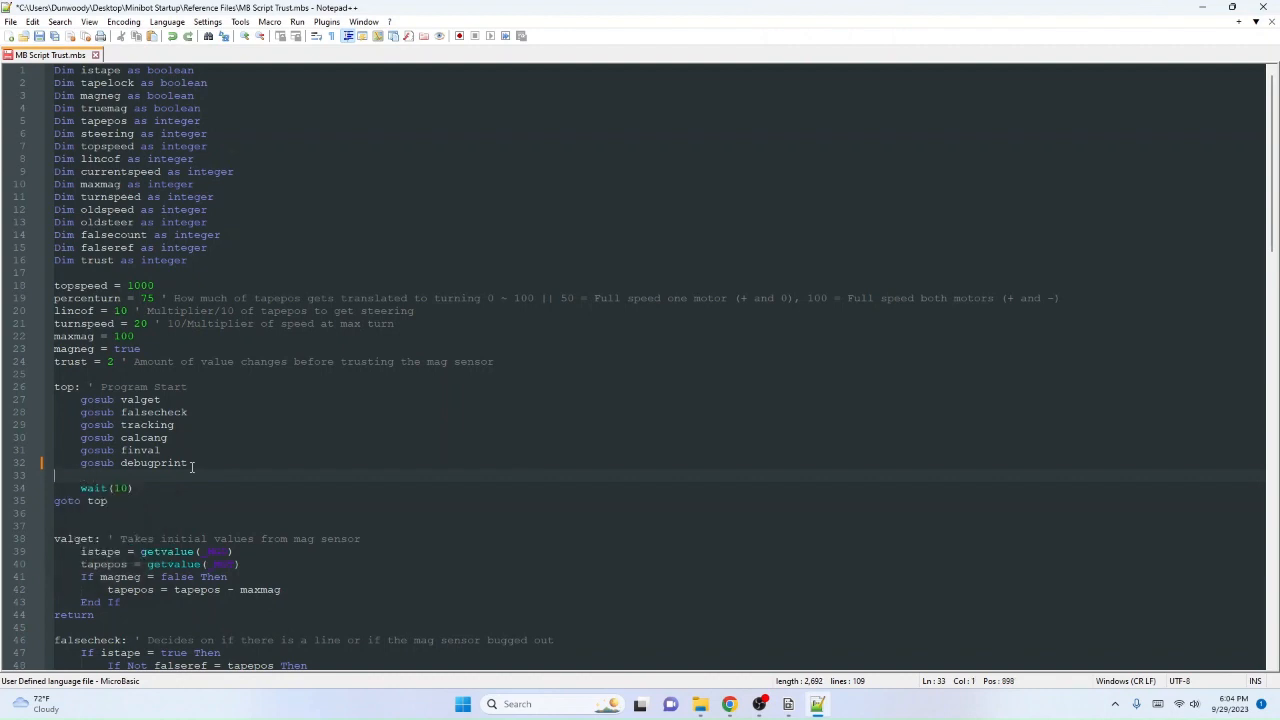
key(BackSpace)
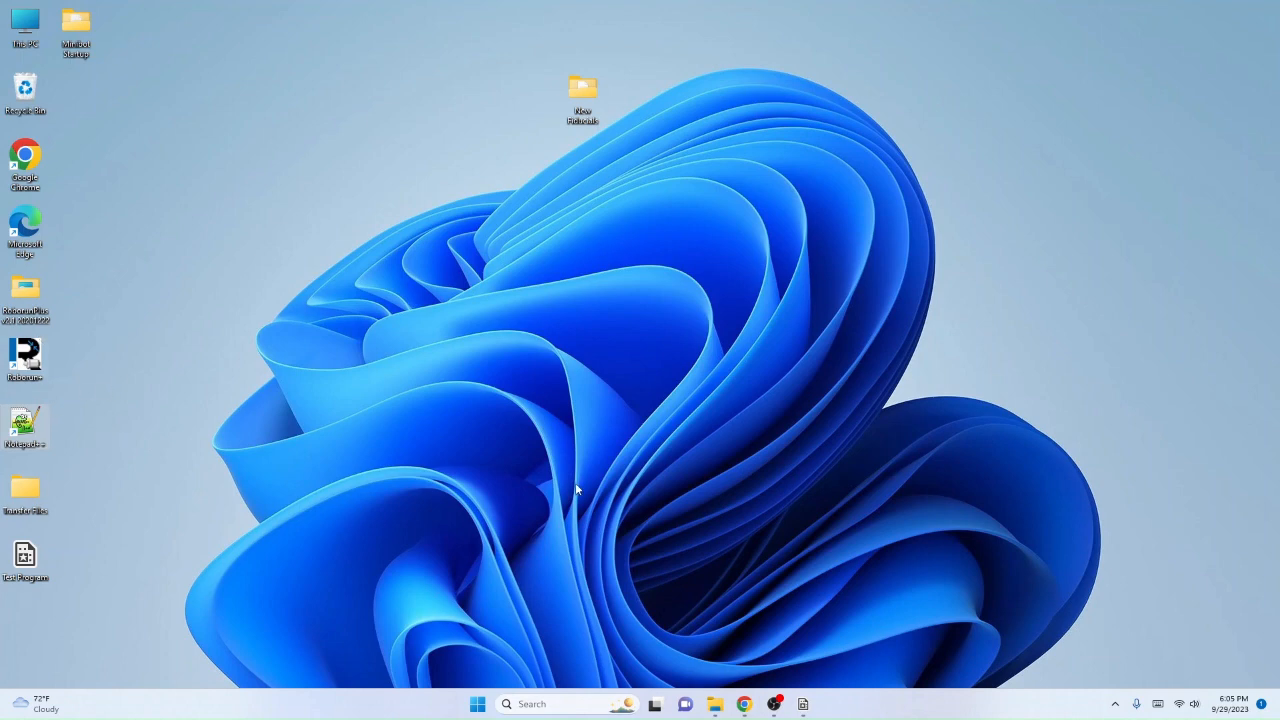
Step: Bring RoboRealm back on screen with the saved Test Program and close it
click(803, 704)
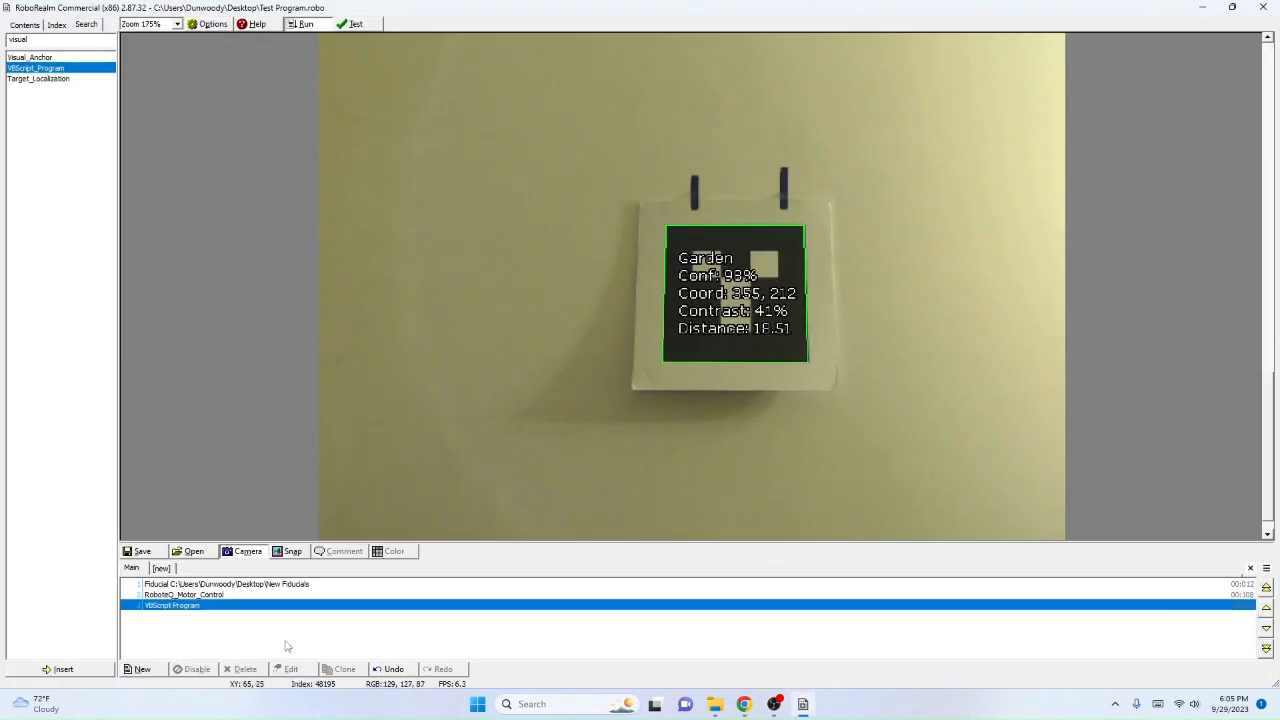
click(1202, 7)
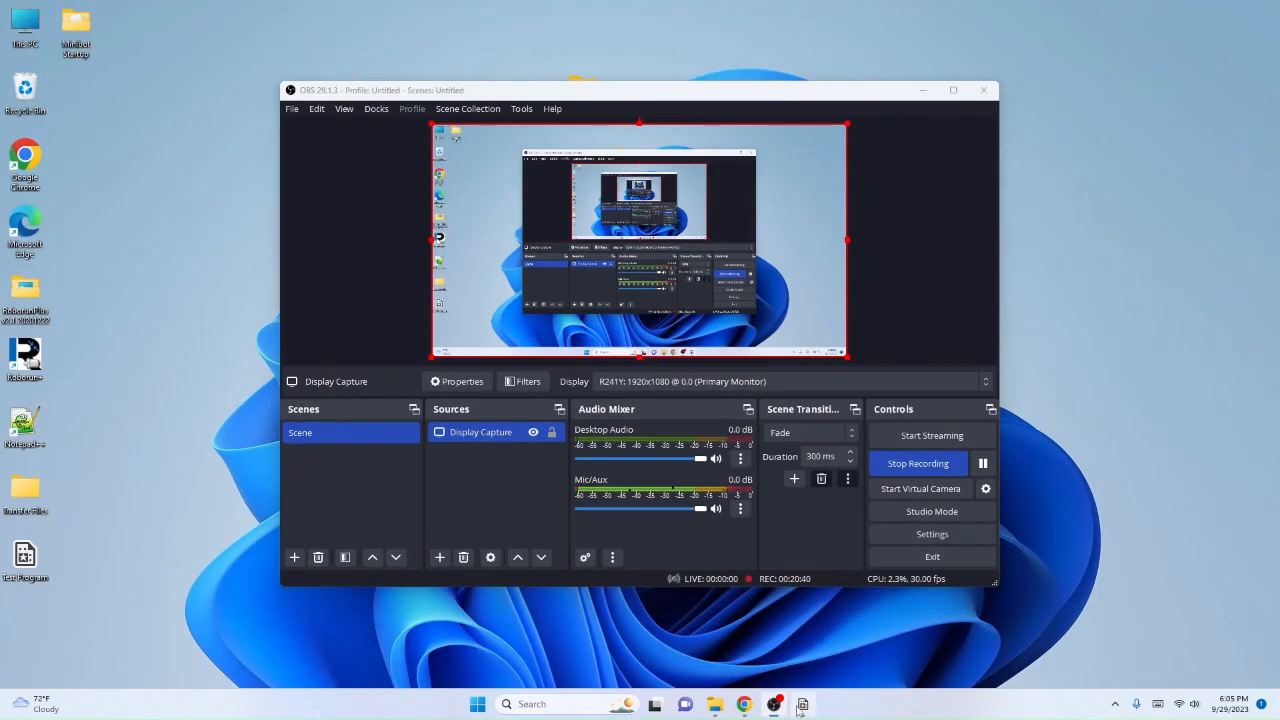
click(802, 704)
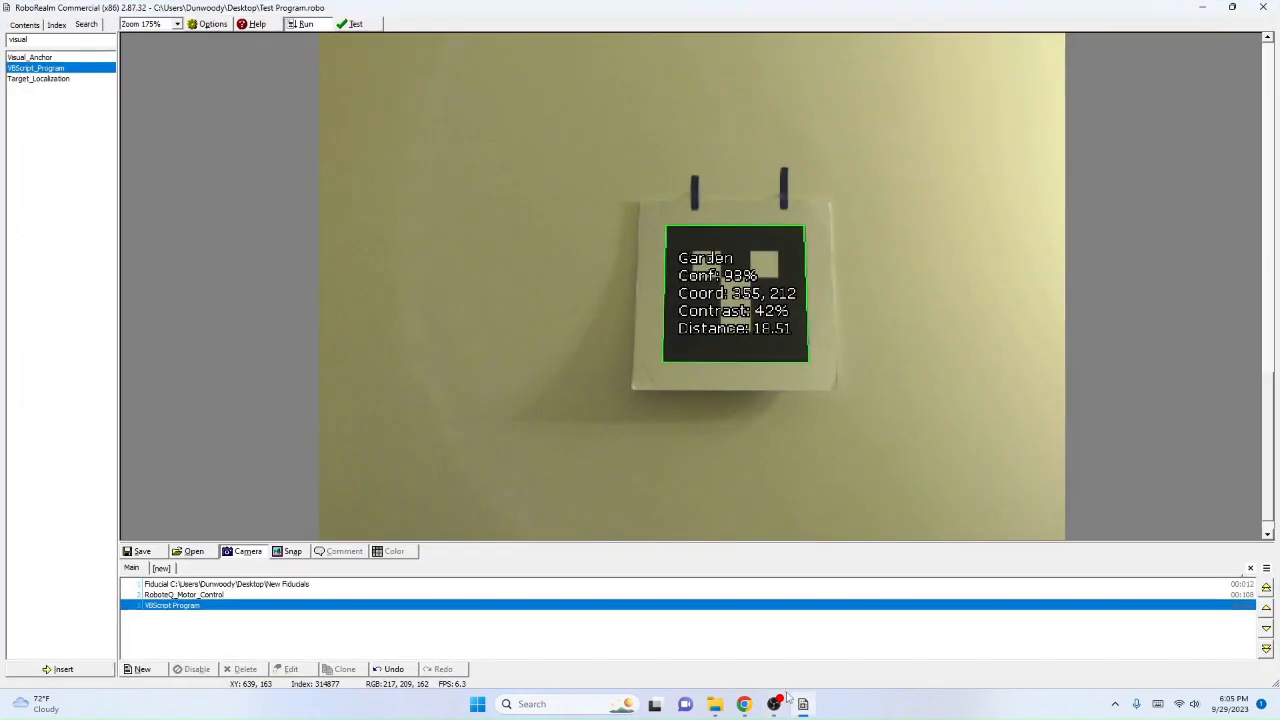
click(1263, 7)
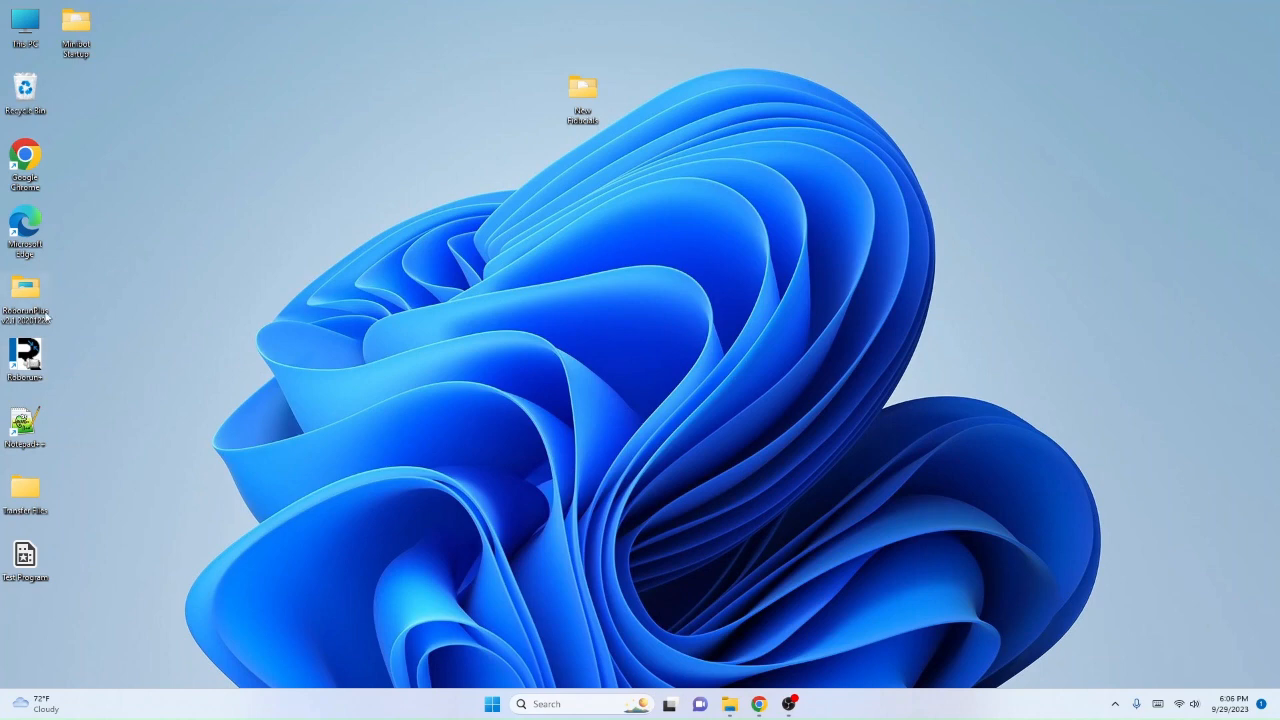
Step: Launch Roborun+, show its configuration page, clear the recorder window out of the way, and agree to read the controller's configuration
double_click(31, 356)
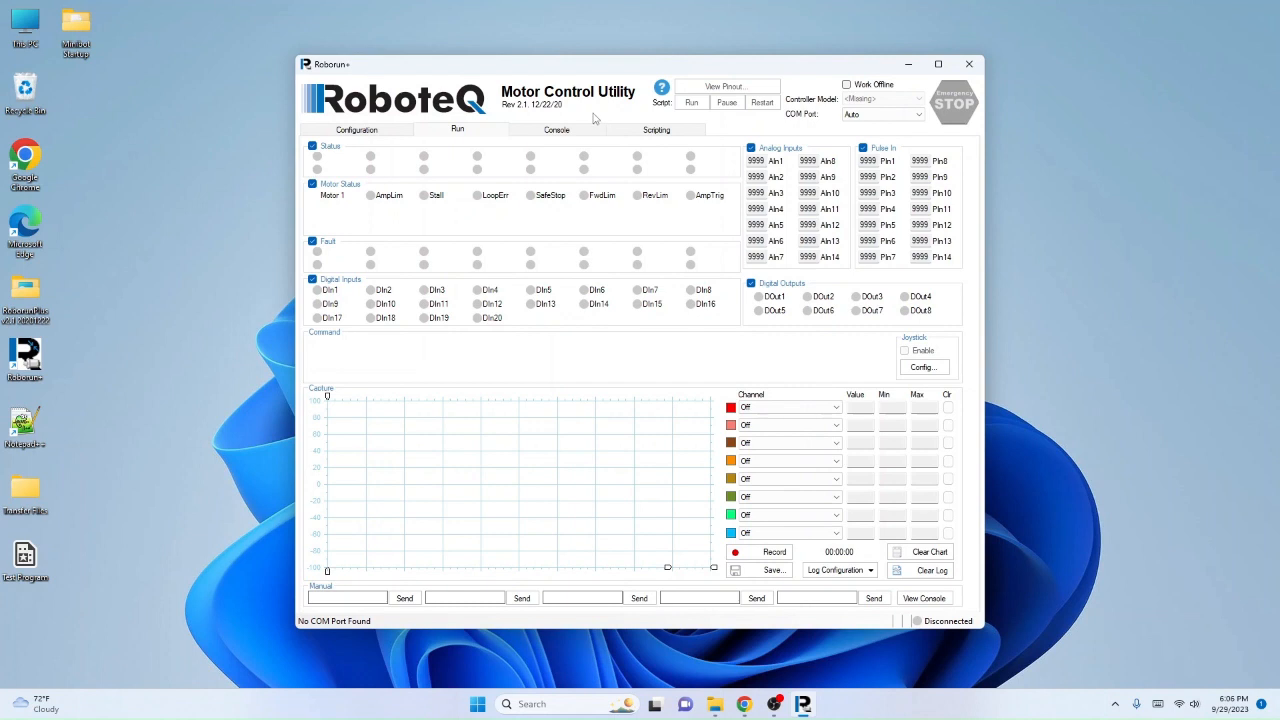
click(402, 136)
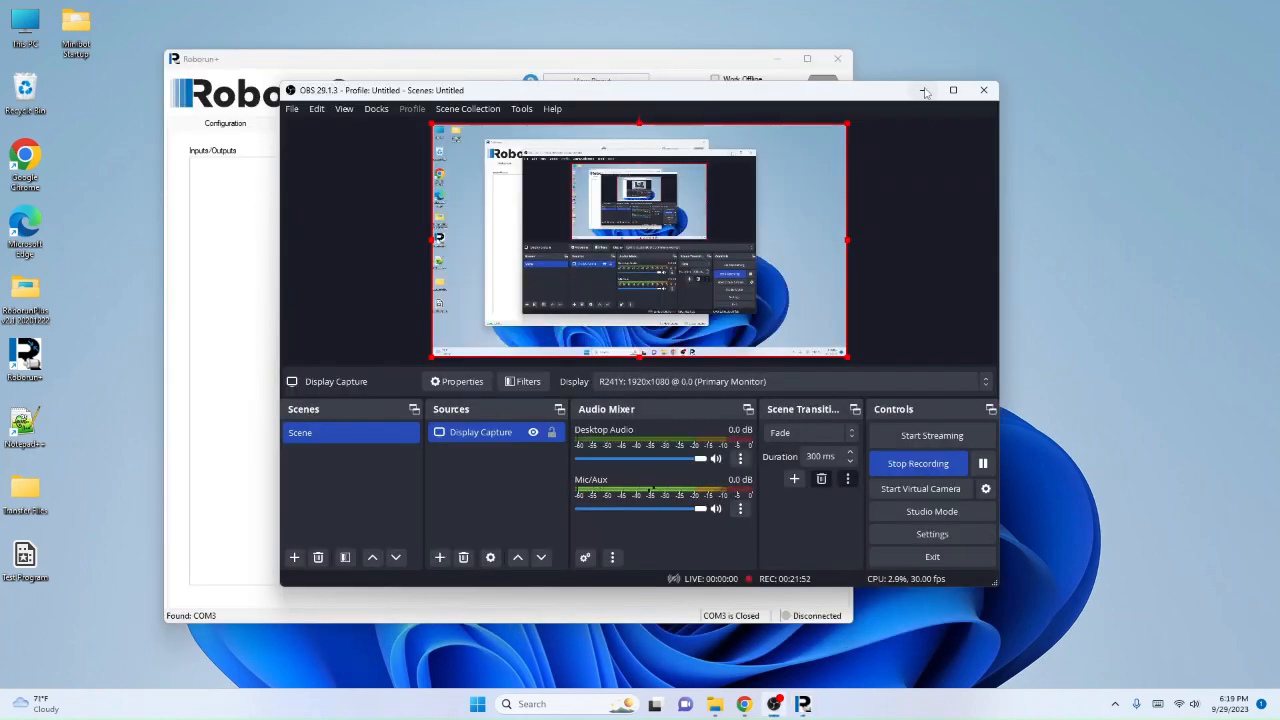
click(923, 91)
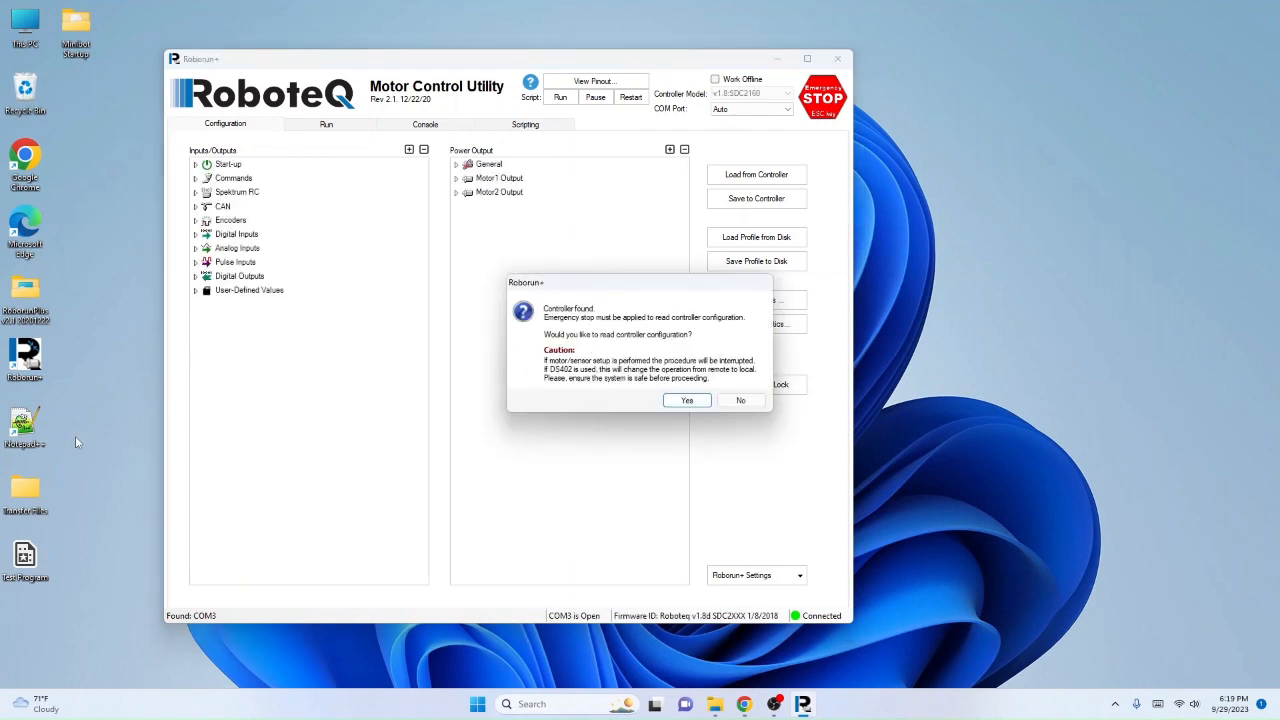
click(687, 400)
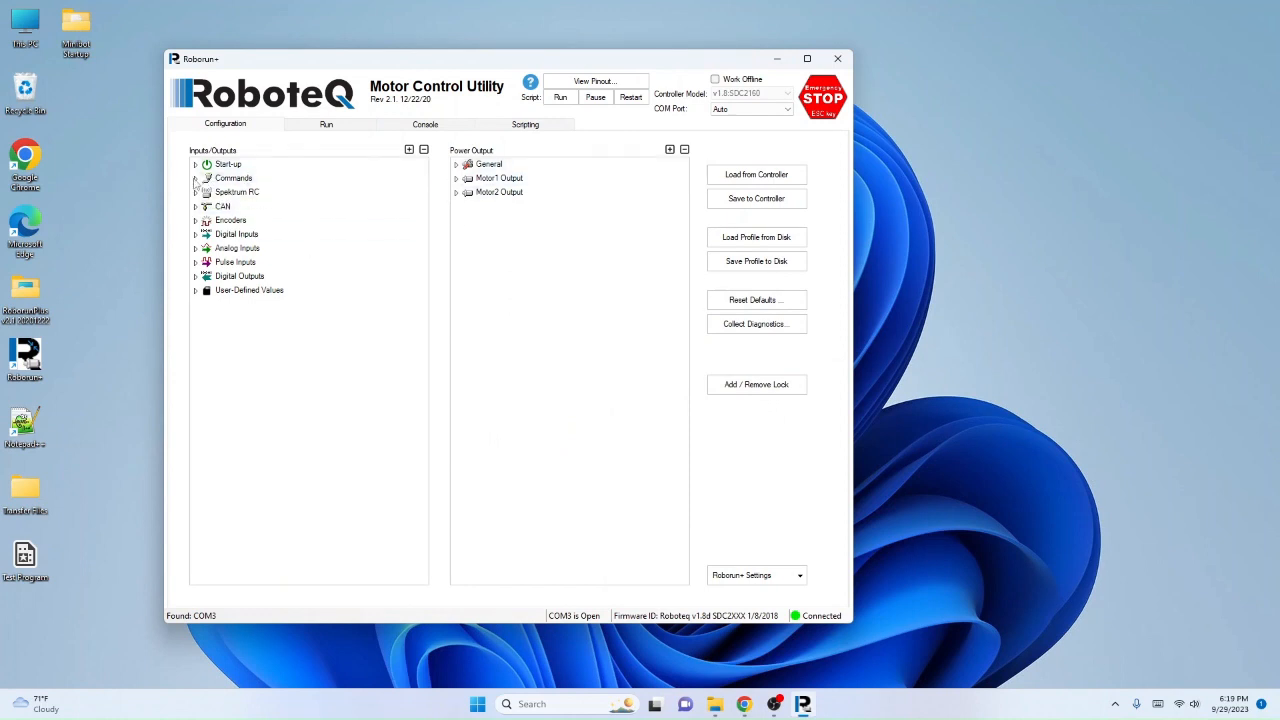
Step: Under the controller's command priorities, choose Serial for Priority 1 and collapse the group
click(195, 178)
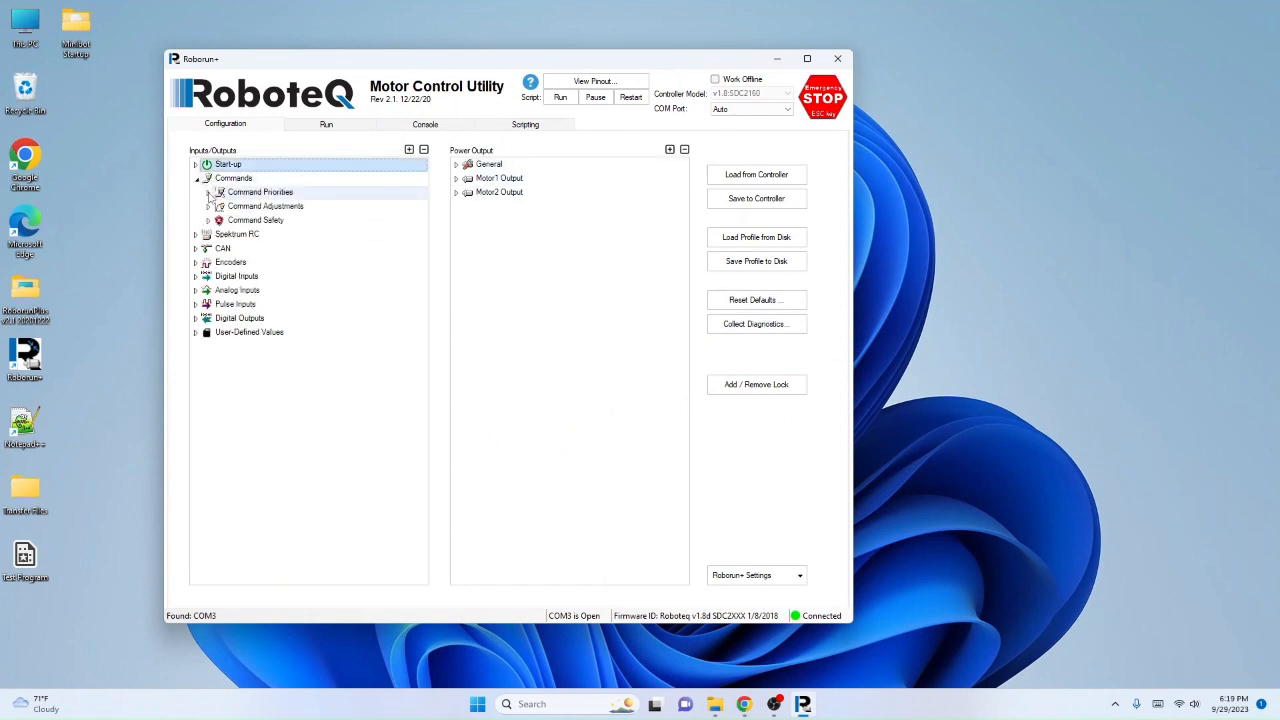
click(208, 193)
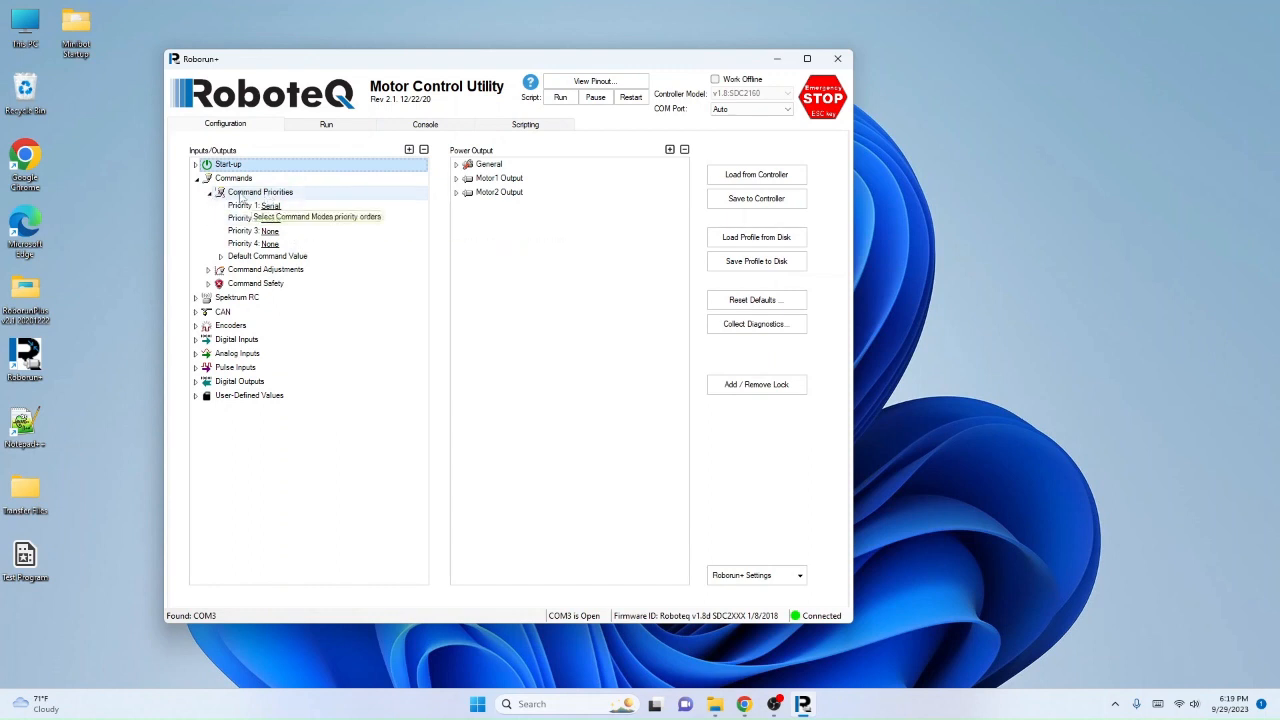
click(274, 207)
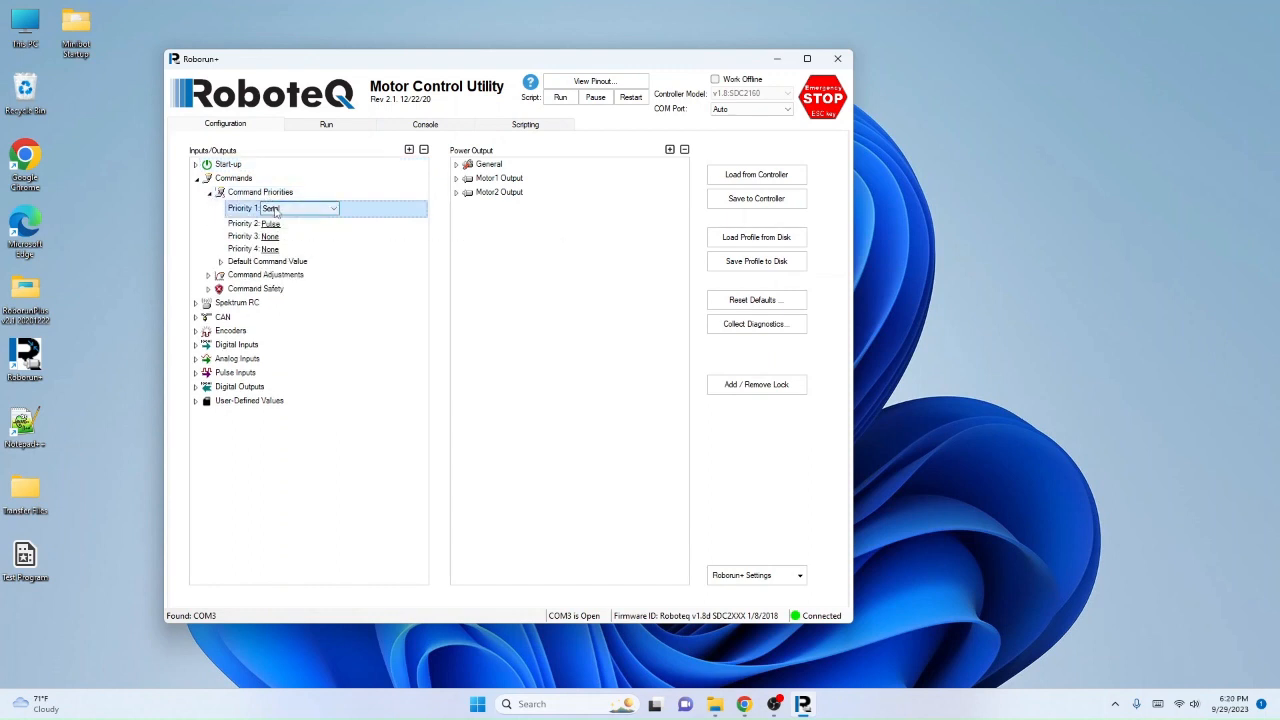
click(275, 209)
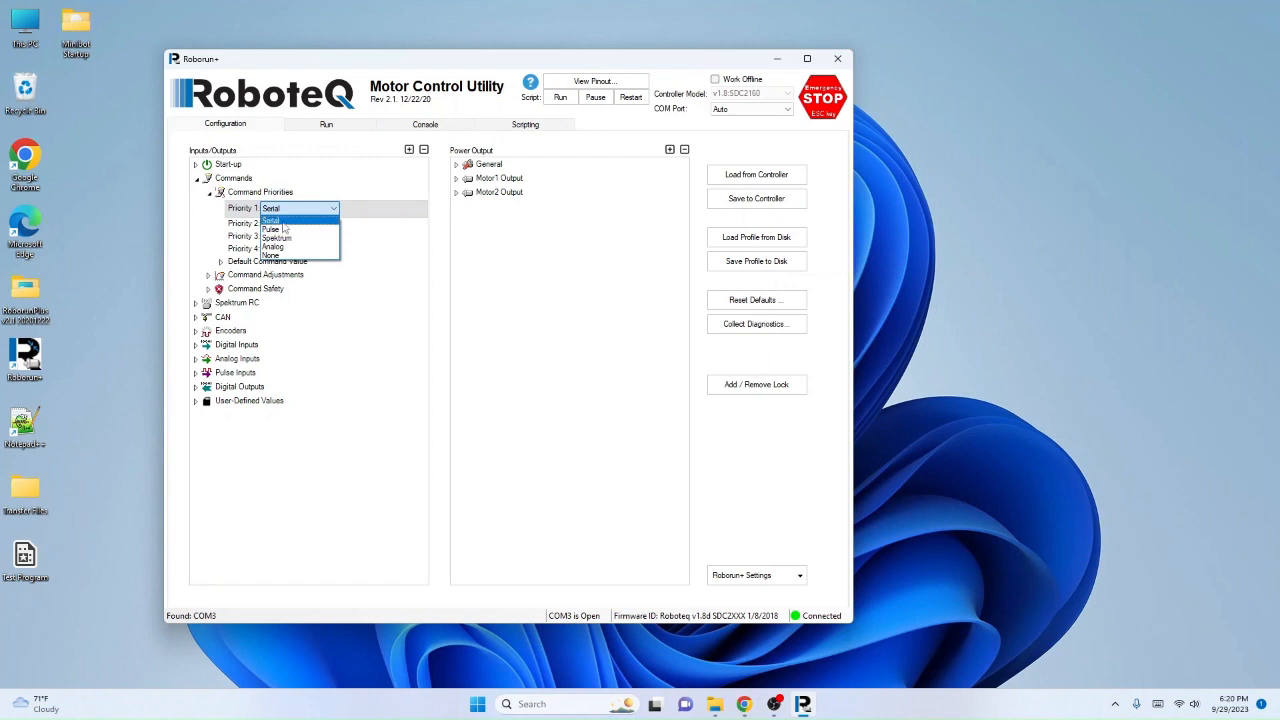
click(279, 220)
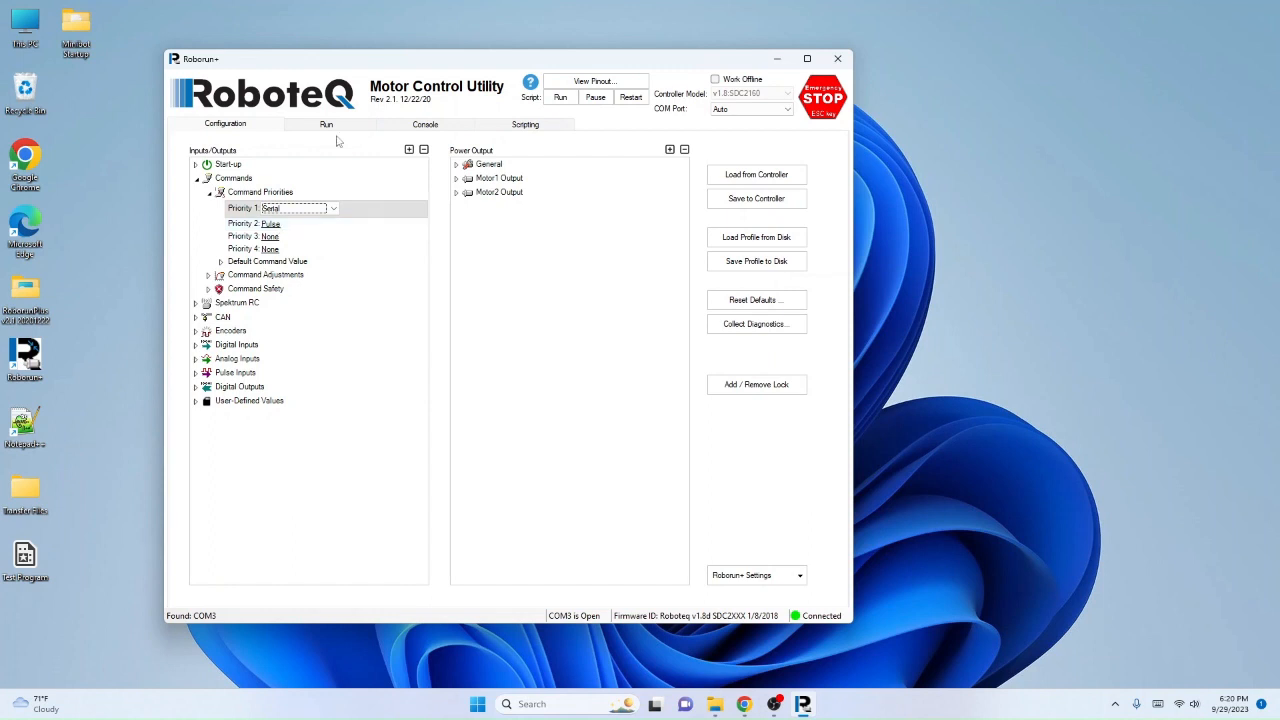
click(280, 208)
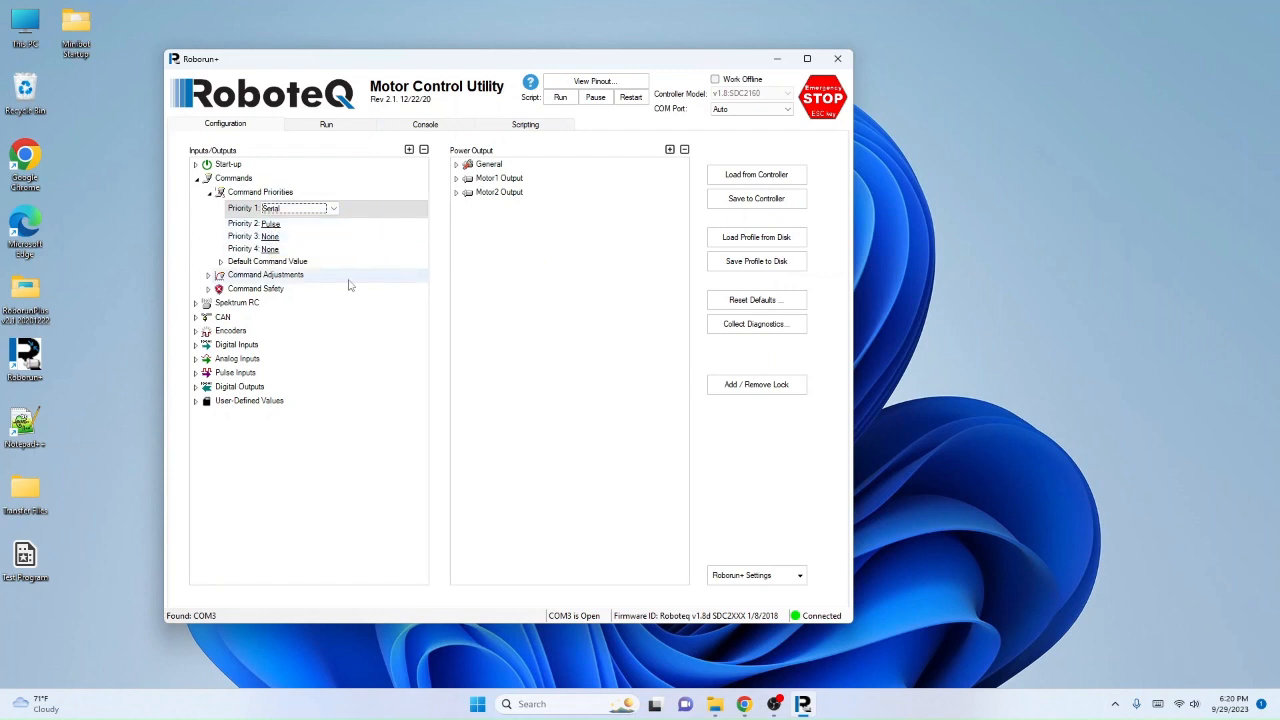
click(214, 192)
click(209, 192)
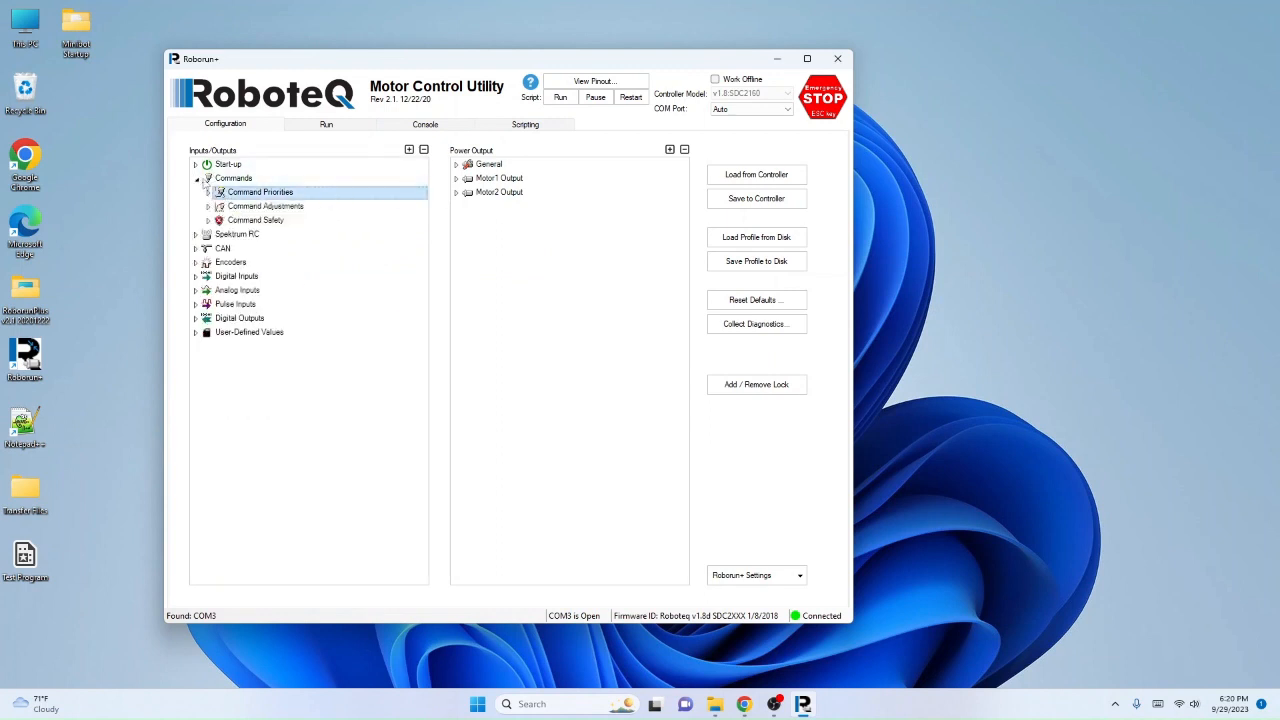
Step: Collapse the Commands group and look over the Motor2 Output settings, collapsing them again
click(195, 178)
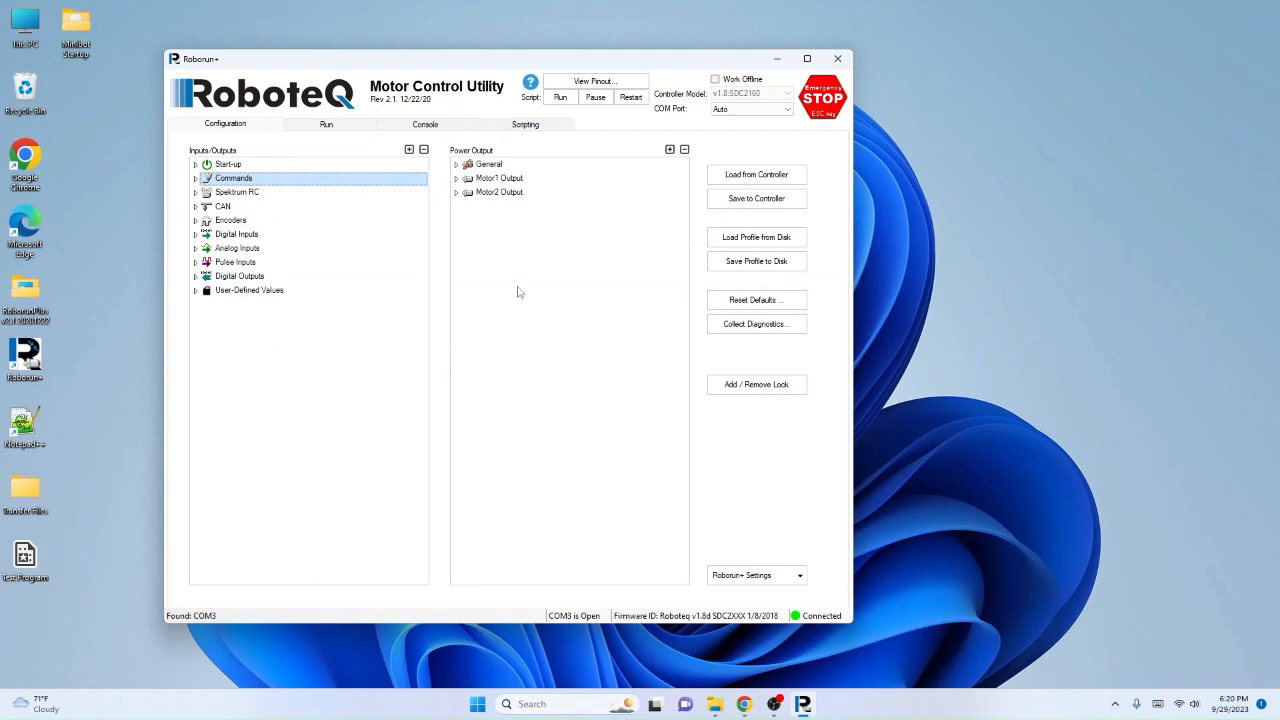
click(456, 192)
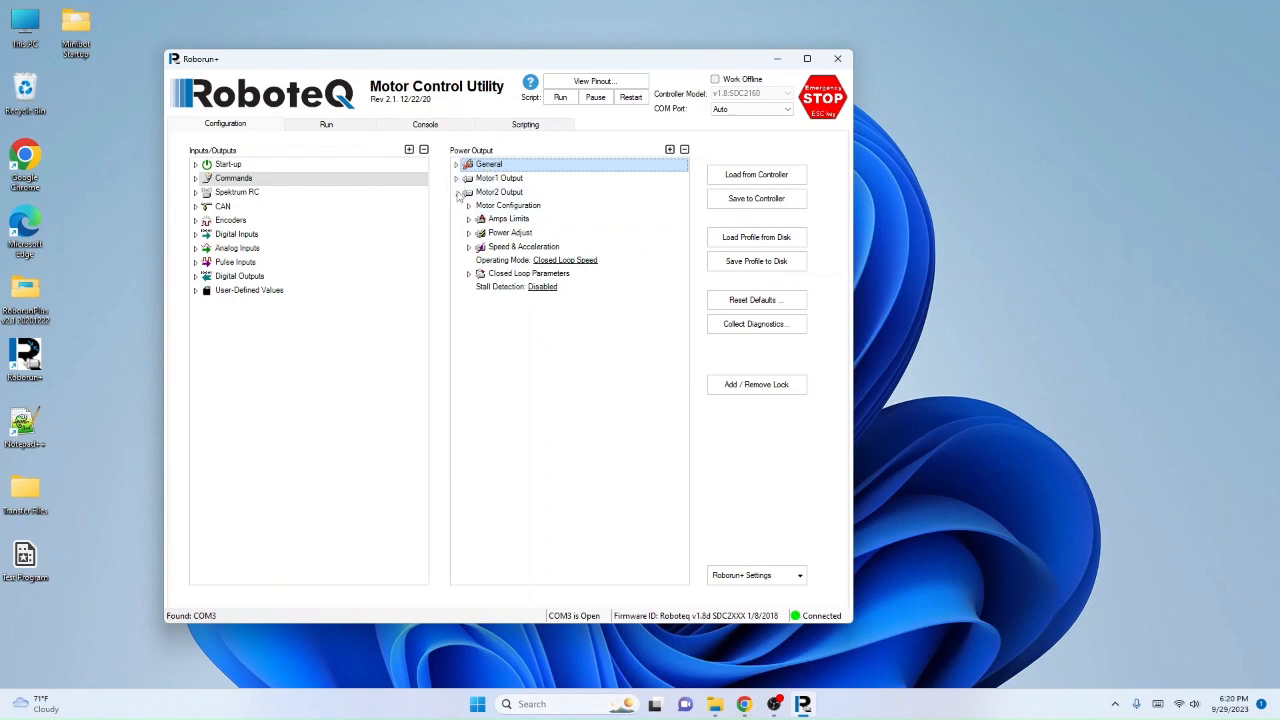
click(457, 192)
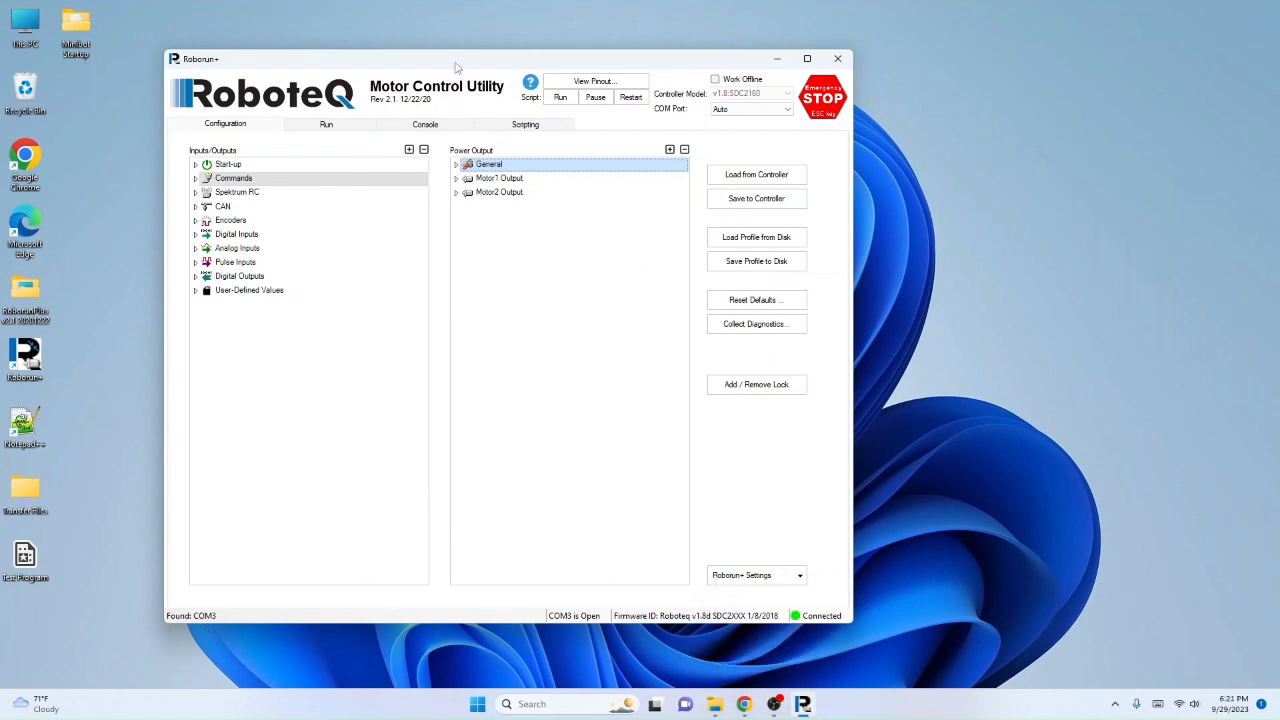
Step: Open the MicroBasic script MB Script Trust.mbs and send it to the controller, agreeing to the emergency stop
click(525, 124)
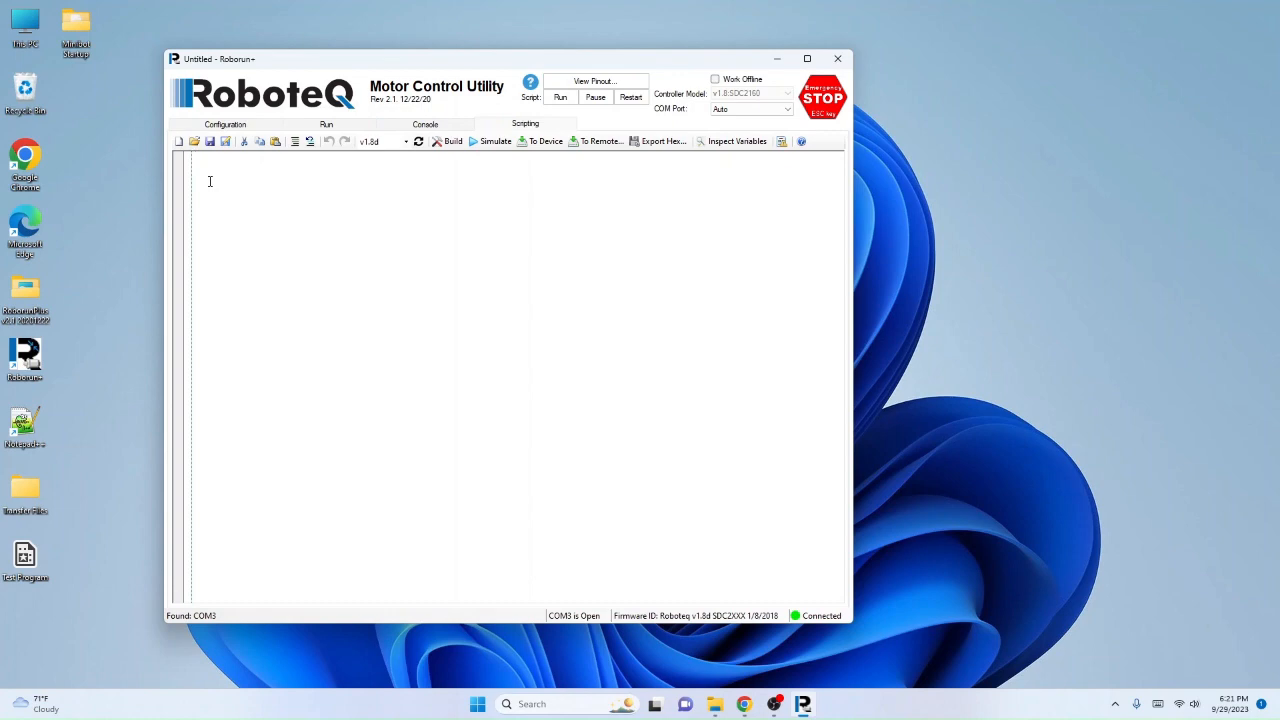
key(super+w)
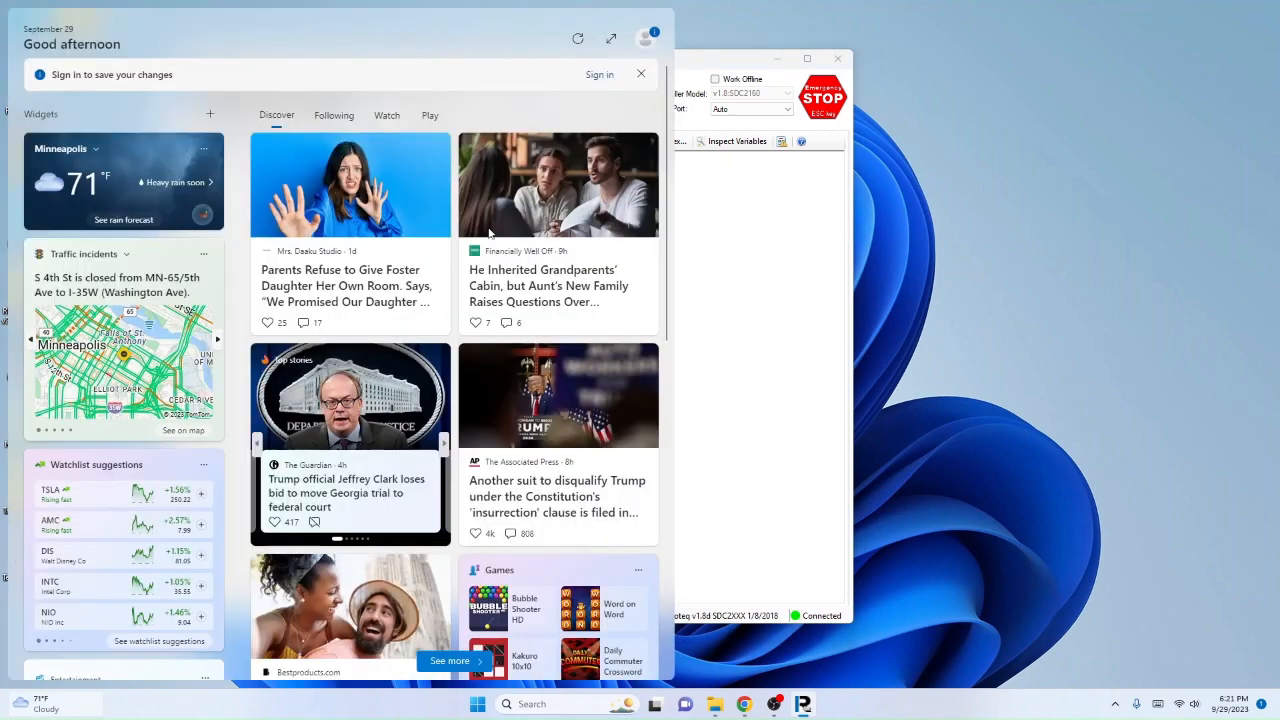
click(1105, 264)
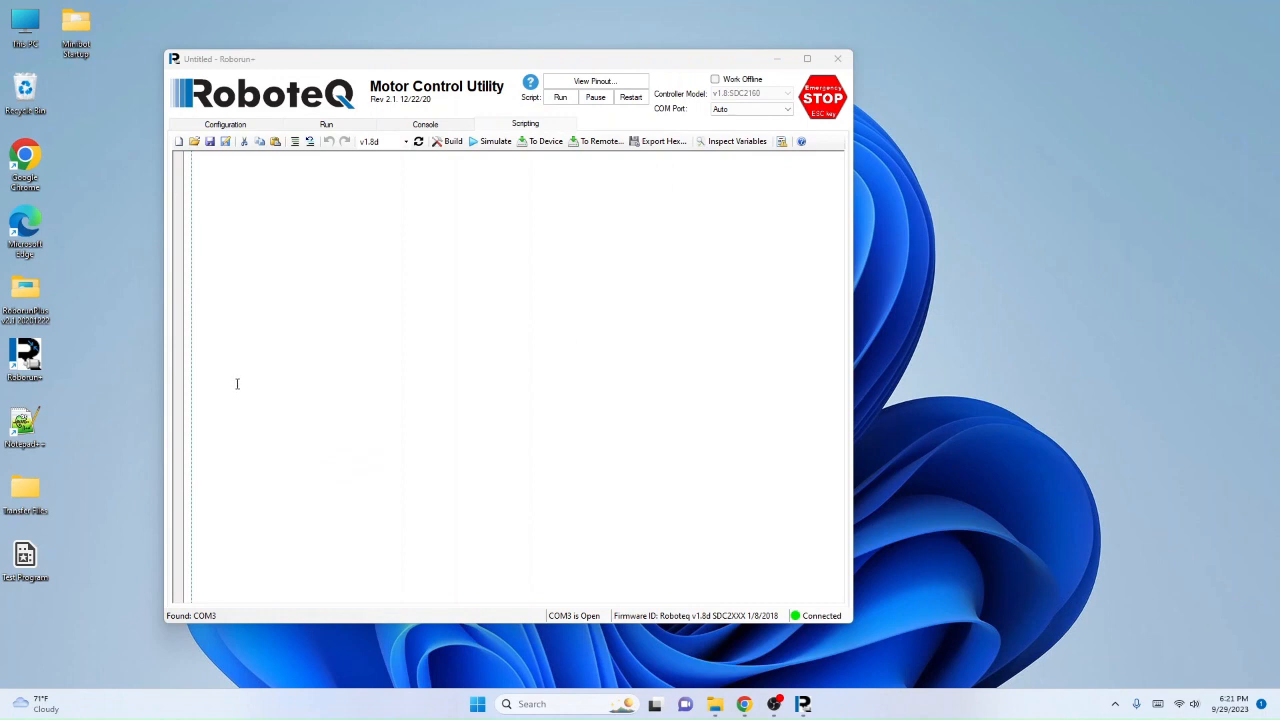
click(249, 190)
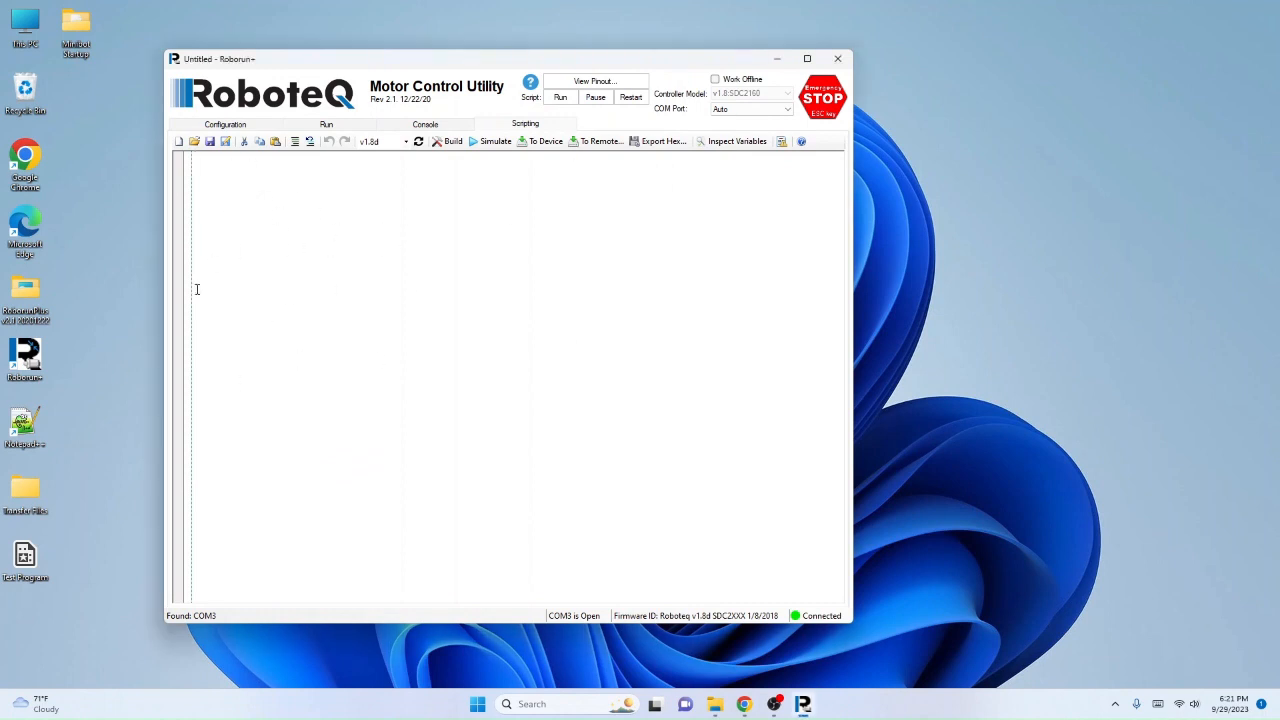
click(193, 141)
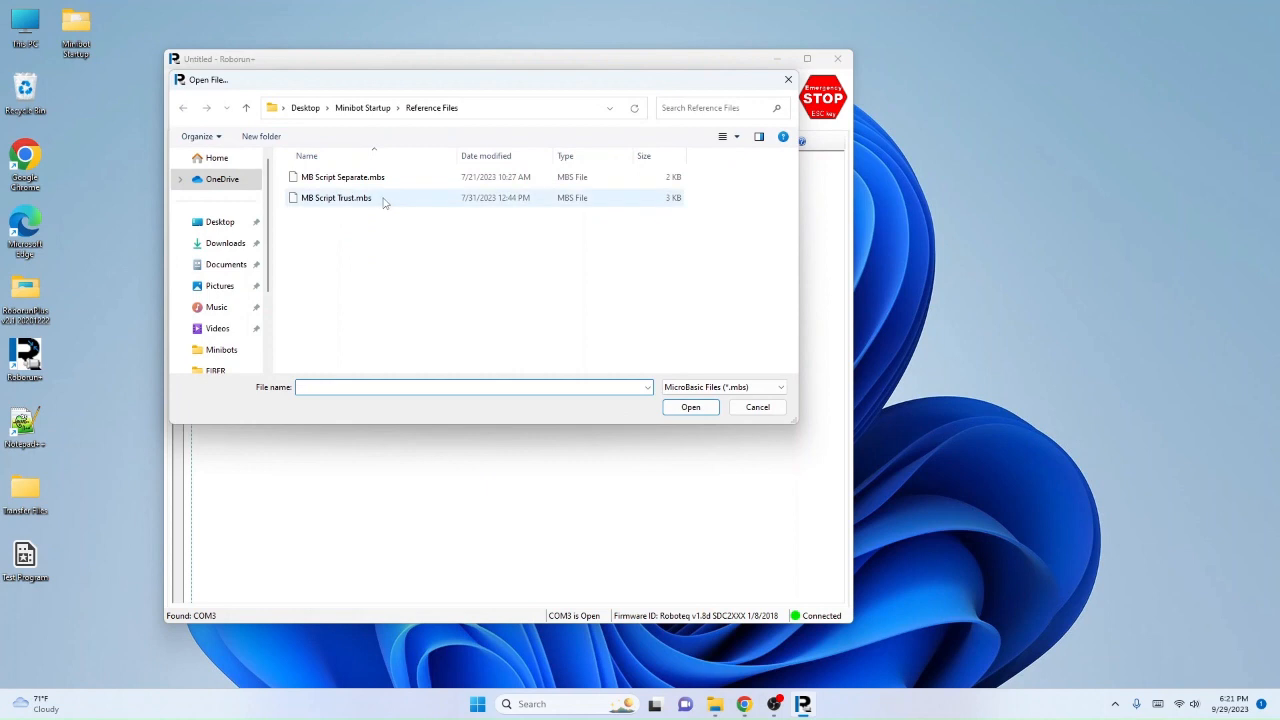
double_click(350, 198)
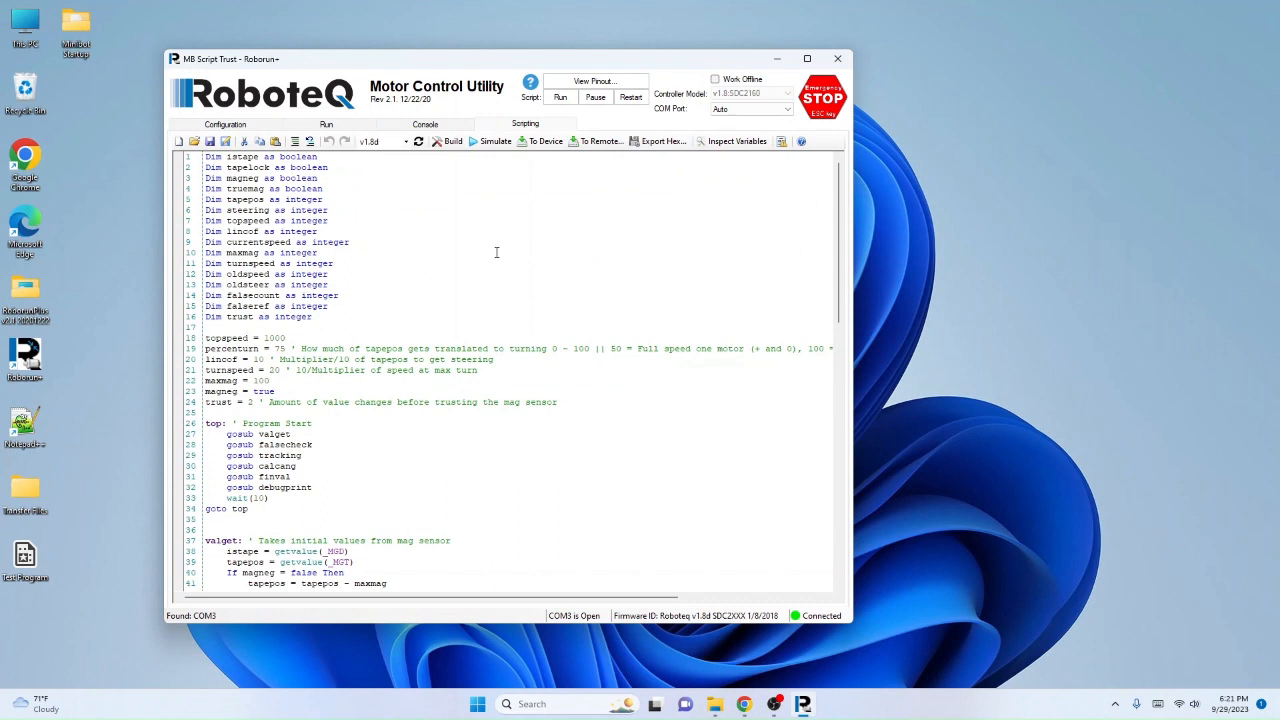
click(549, 142)
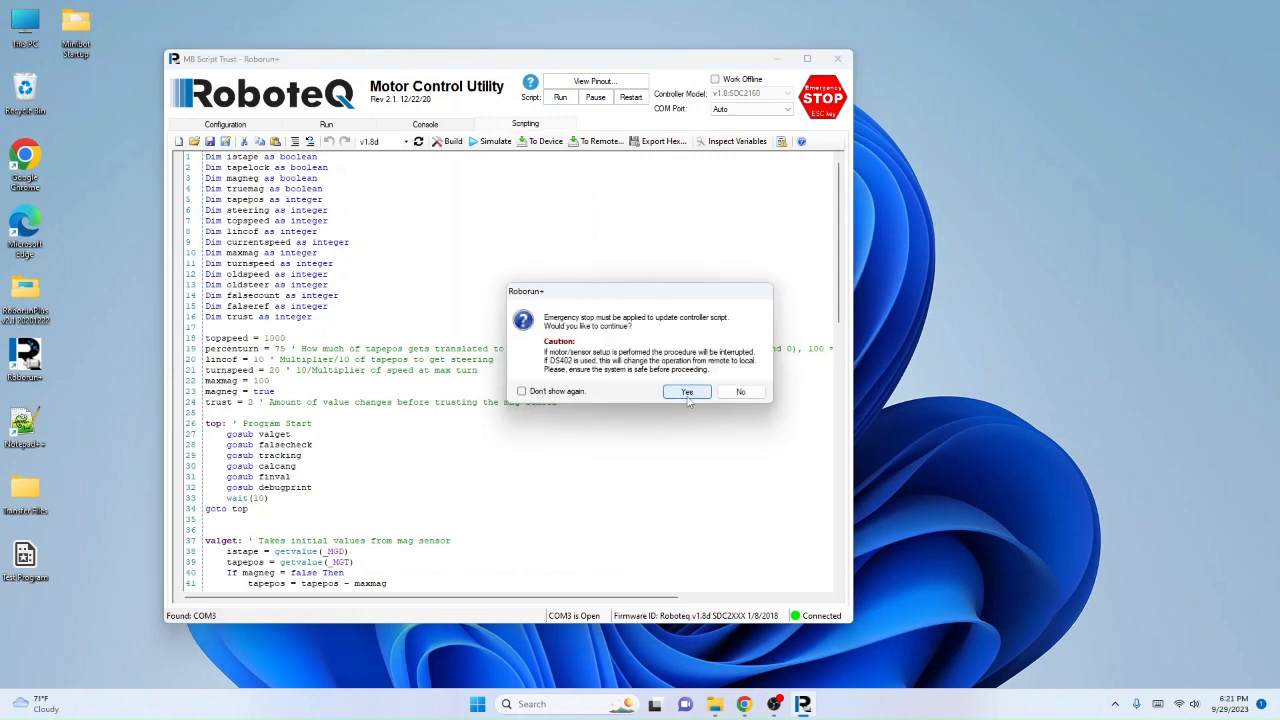
click(687, 392)
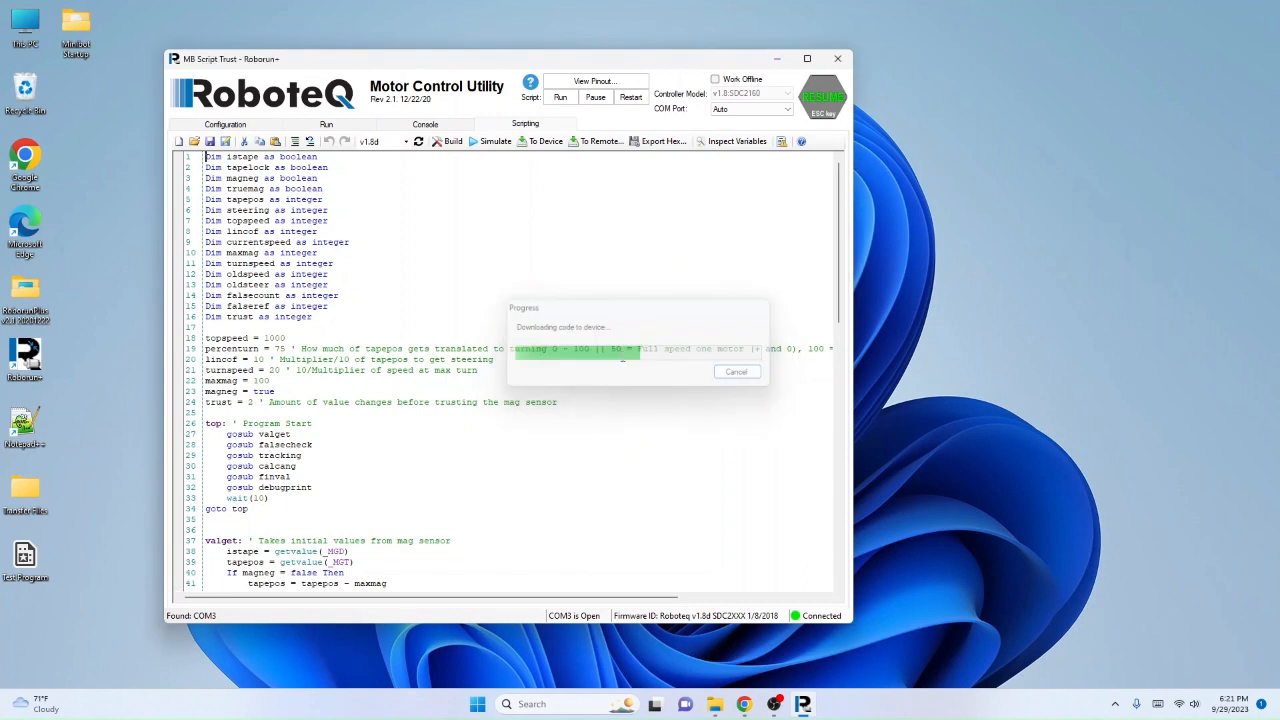
Step: Run the controller script, set the first two capture channels to Motor Command 1 and Motor Command 2, and close Roborun+
click(345, 127)
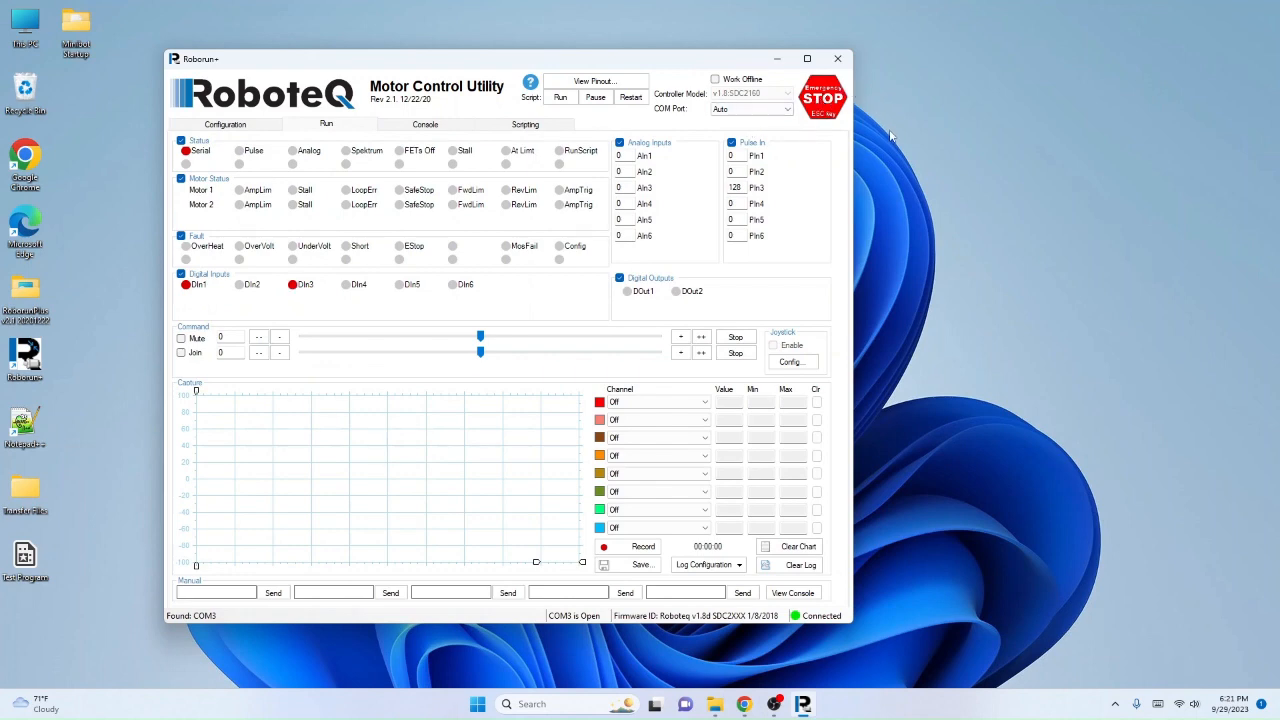
click(561, 101)
click(704, 402)
click(650, 432)
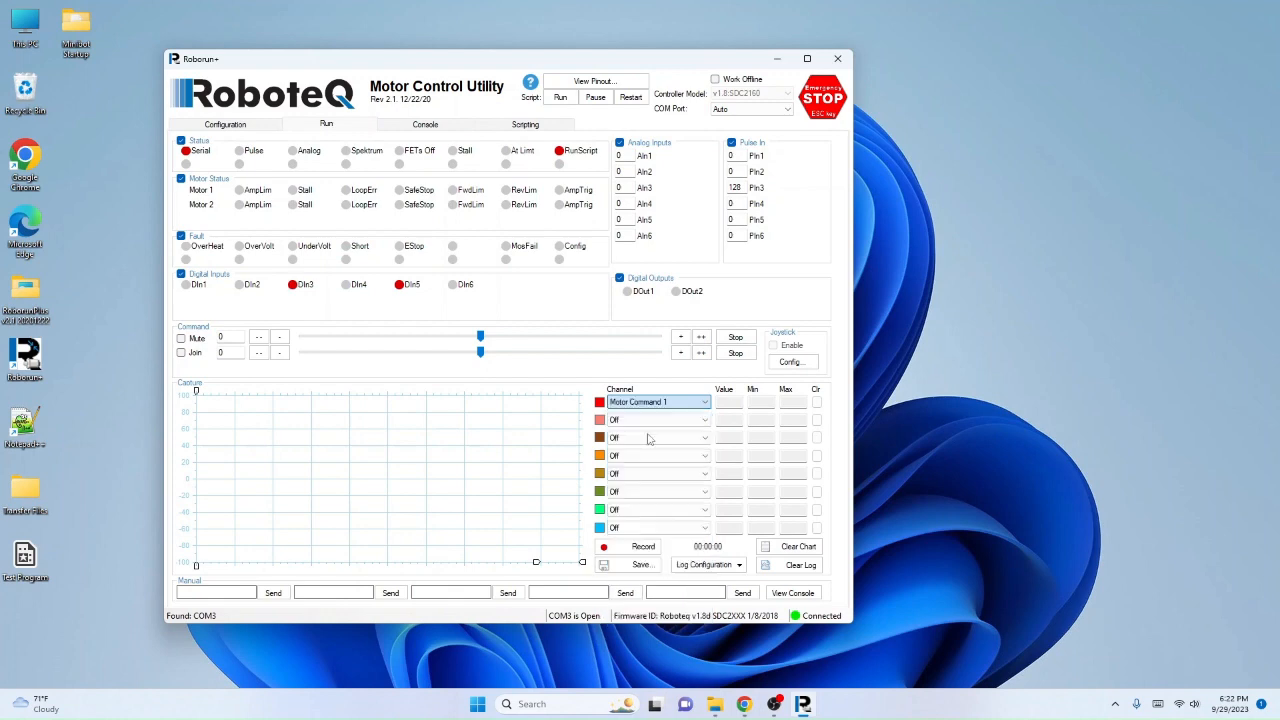
click(660, 420)
click(664, 458)
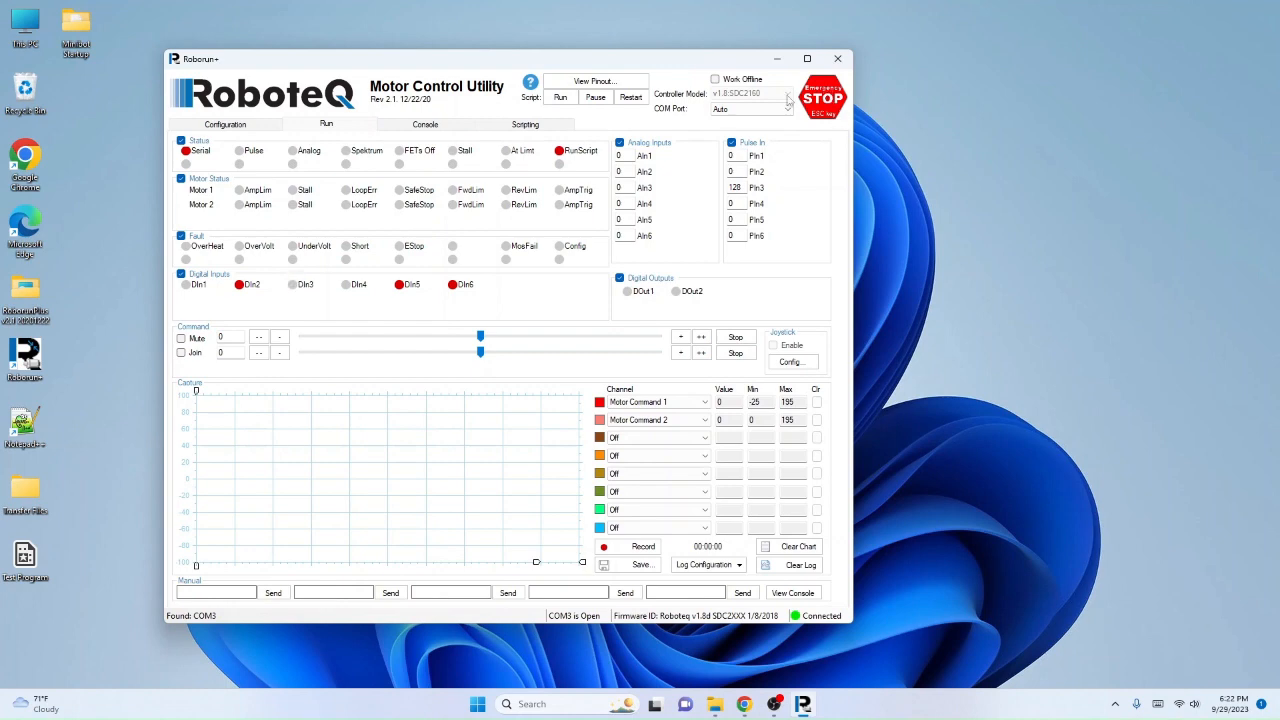
click(838, 59)
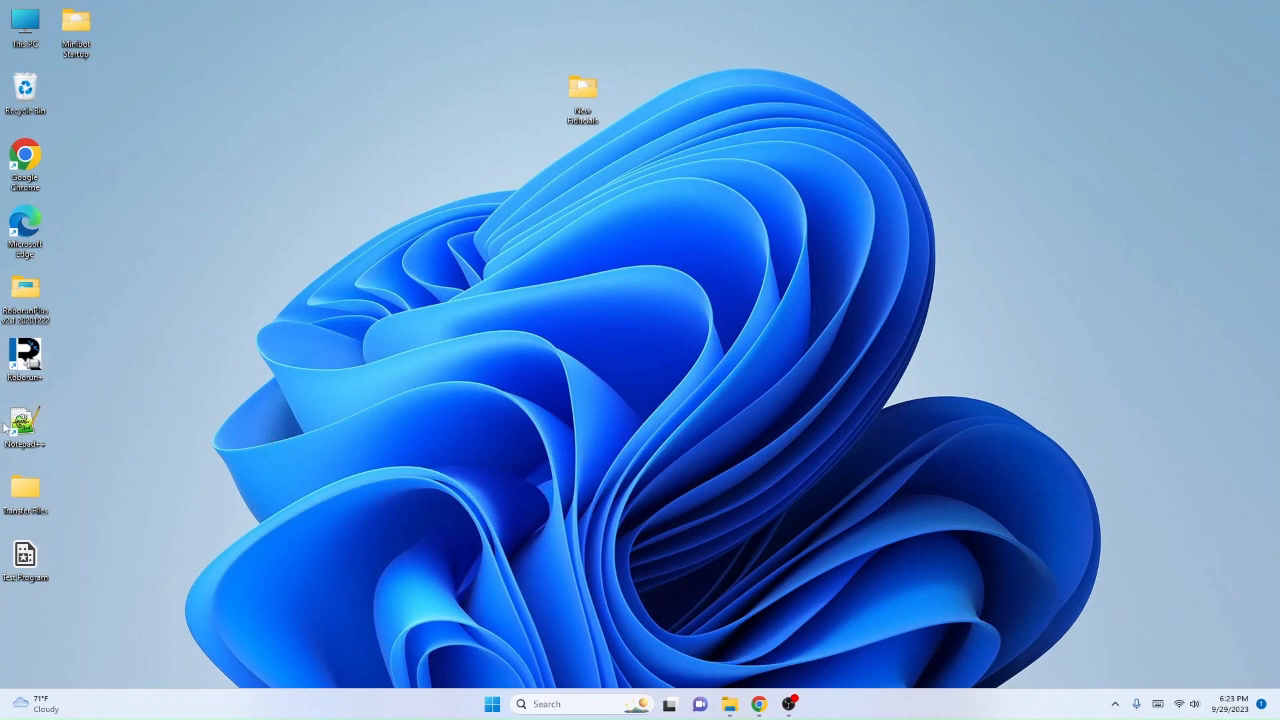
Step: With Roborun+ relaunched and the controller's configuration read, open Test Program in RoboRealm and show its RoboteQ_Motor_Control settings
double_click(33, 361)
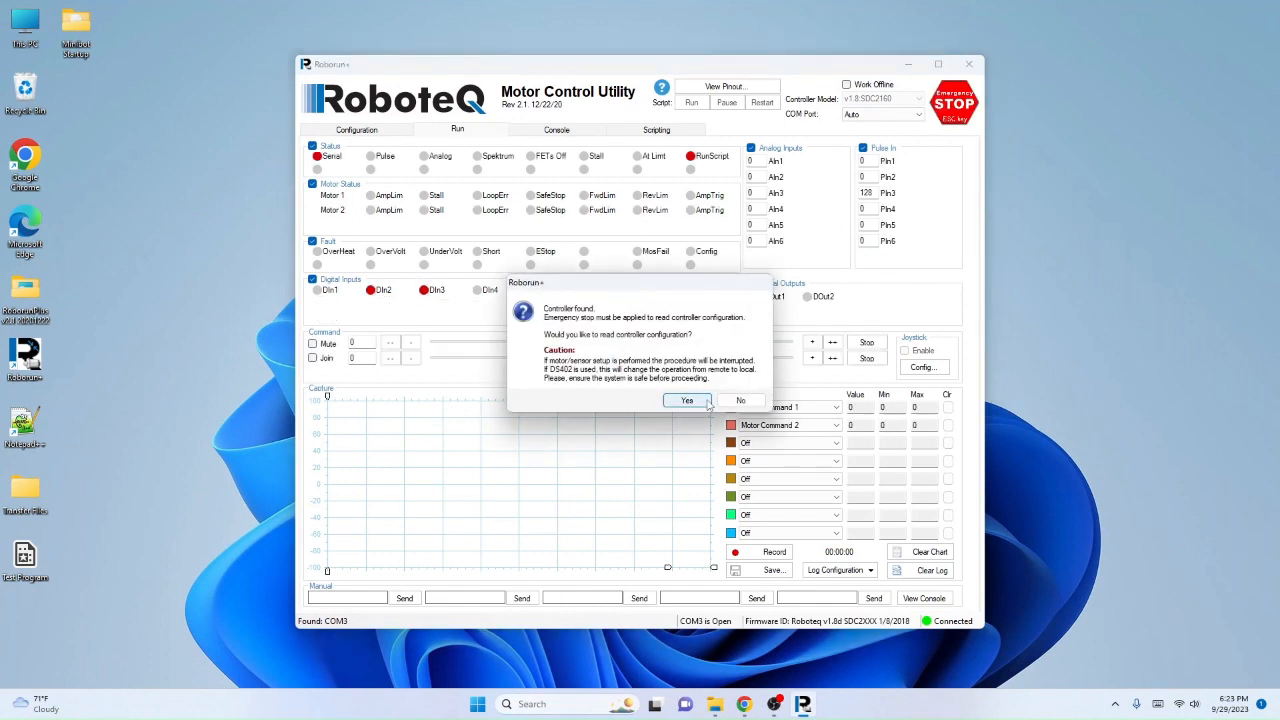
click(687, 401)
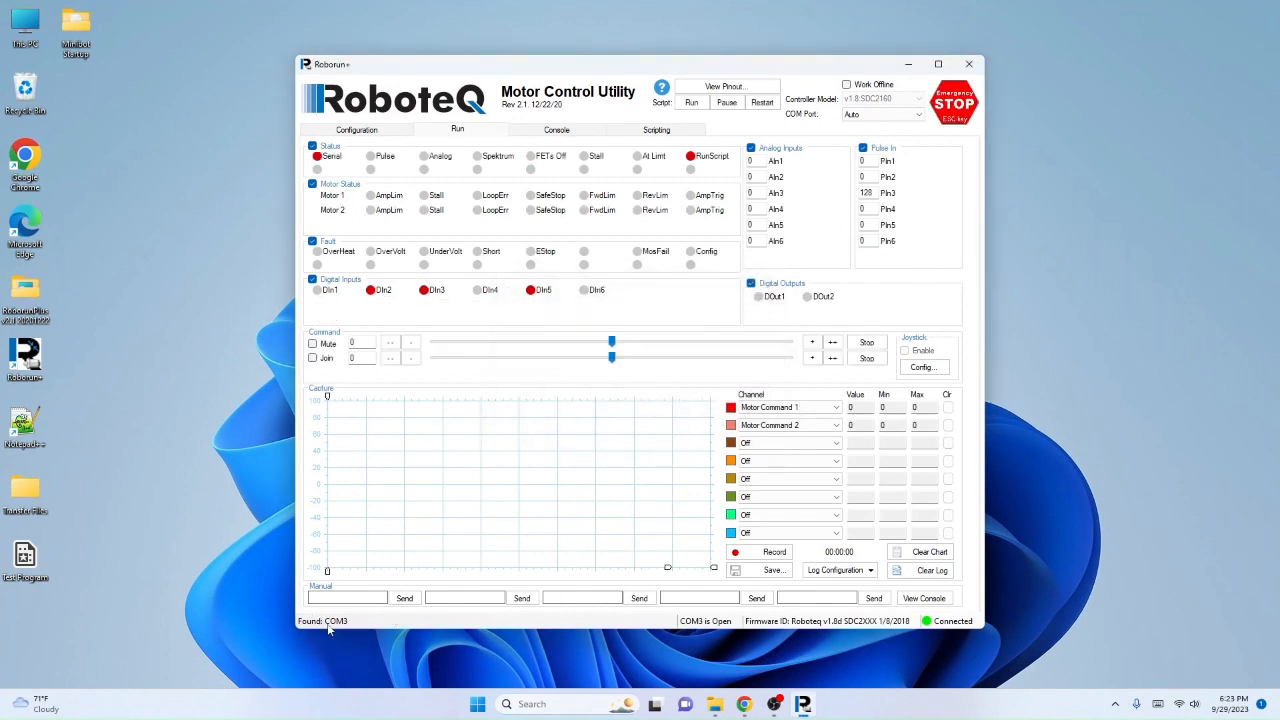
click(25, 556)
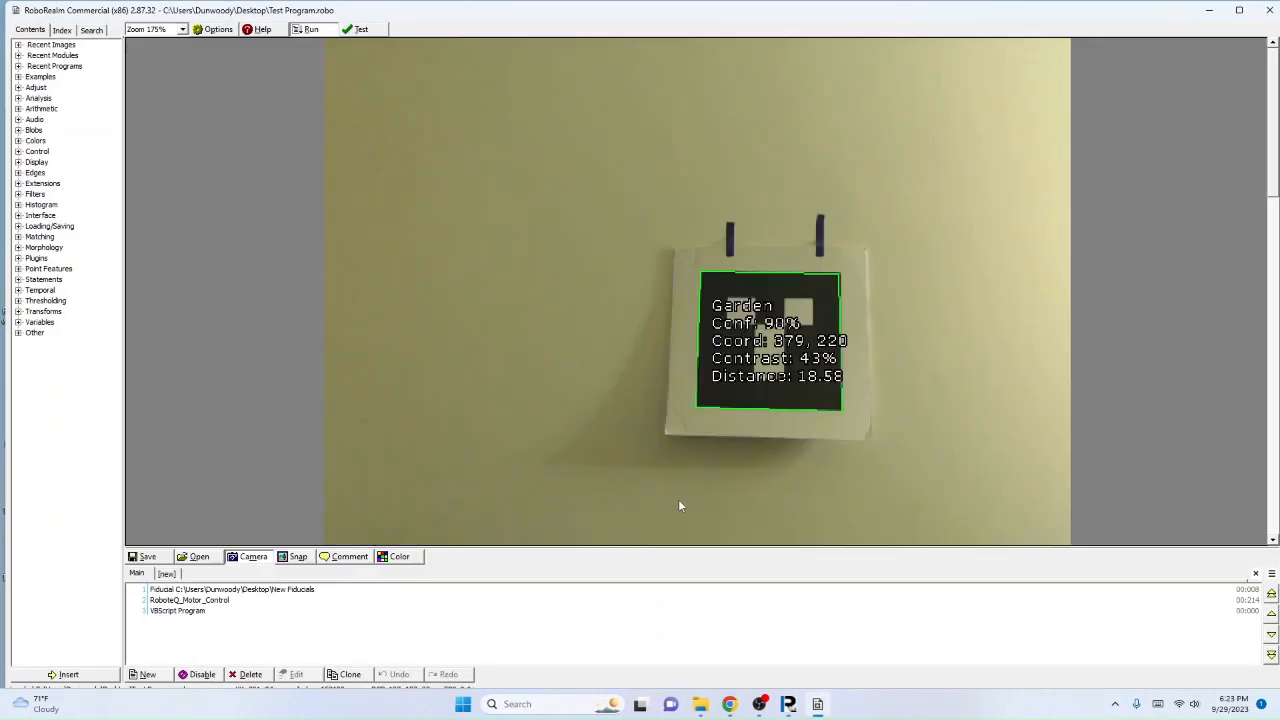
click(211, 601)
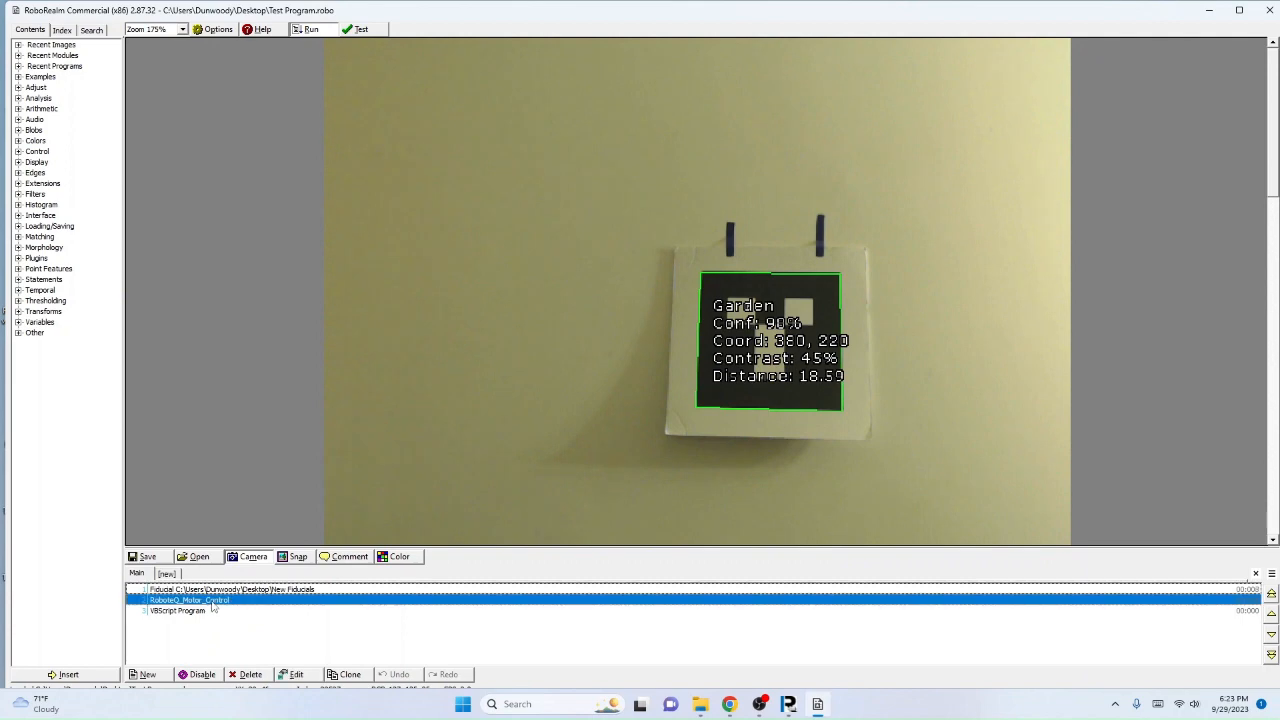
double_click(211, 603)
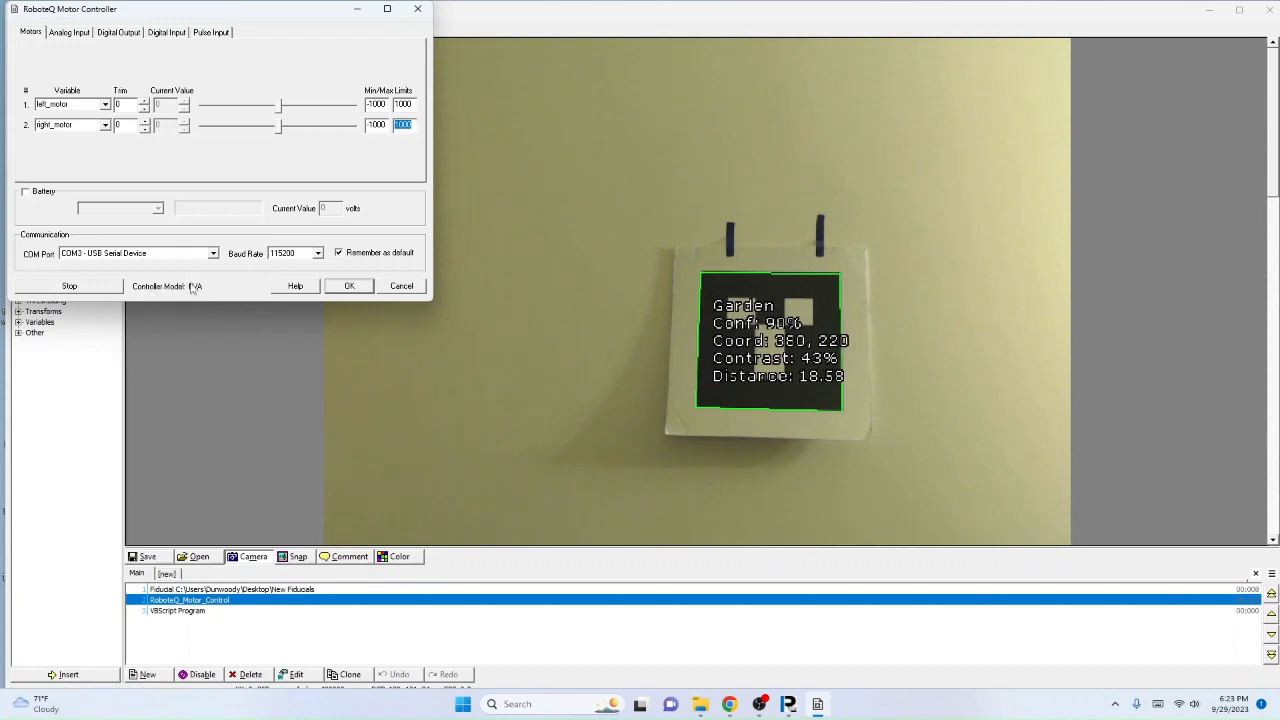
Step: Close Roborun+ behind the minimized RoboRealm window, and check the controller model in RoboRealm's motor controller settings before minimizing it again
click(1205, 13)
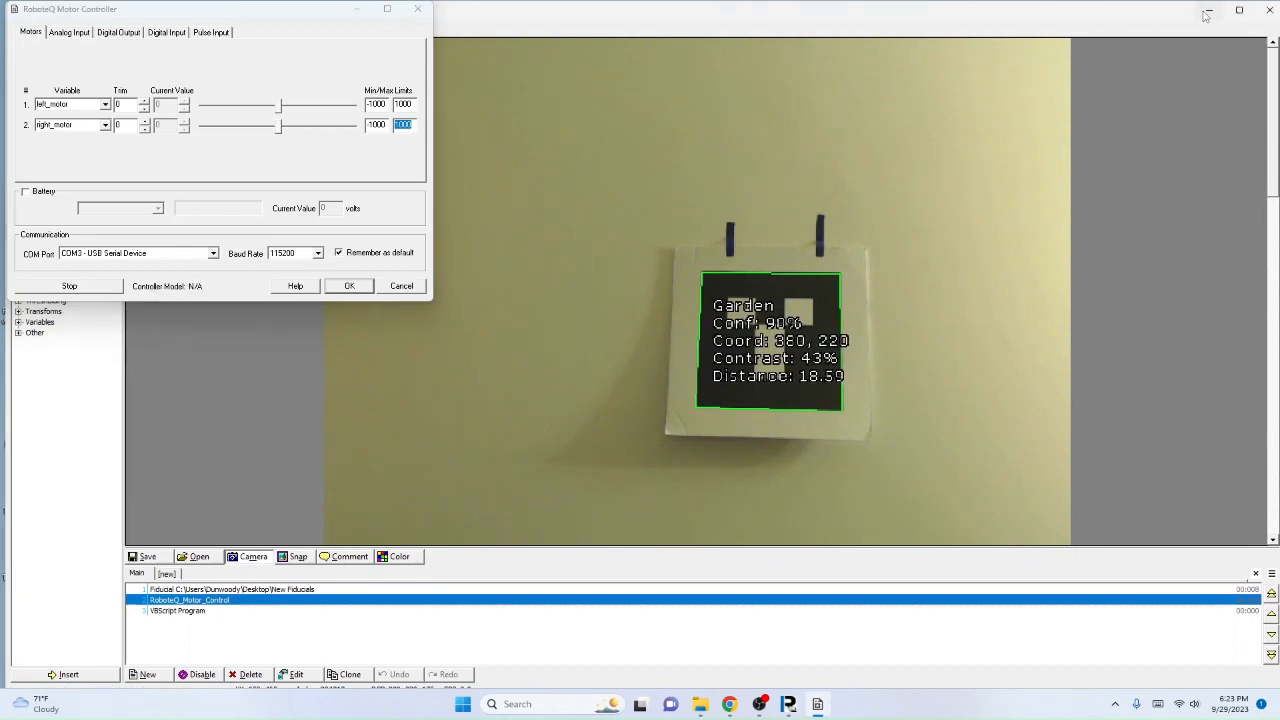
click(1207, 11)
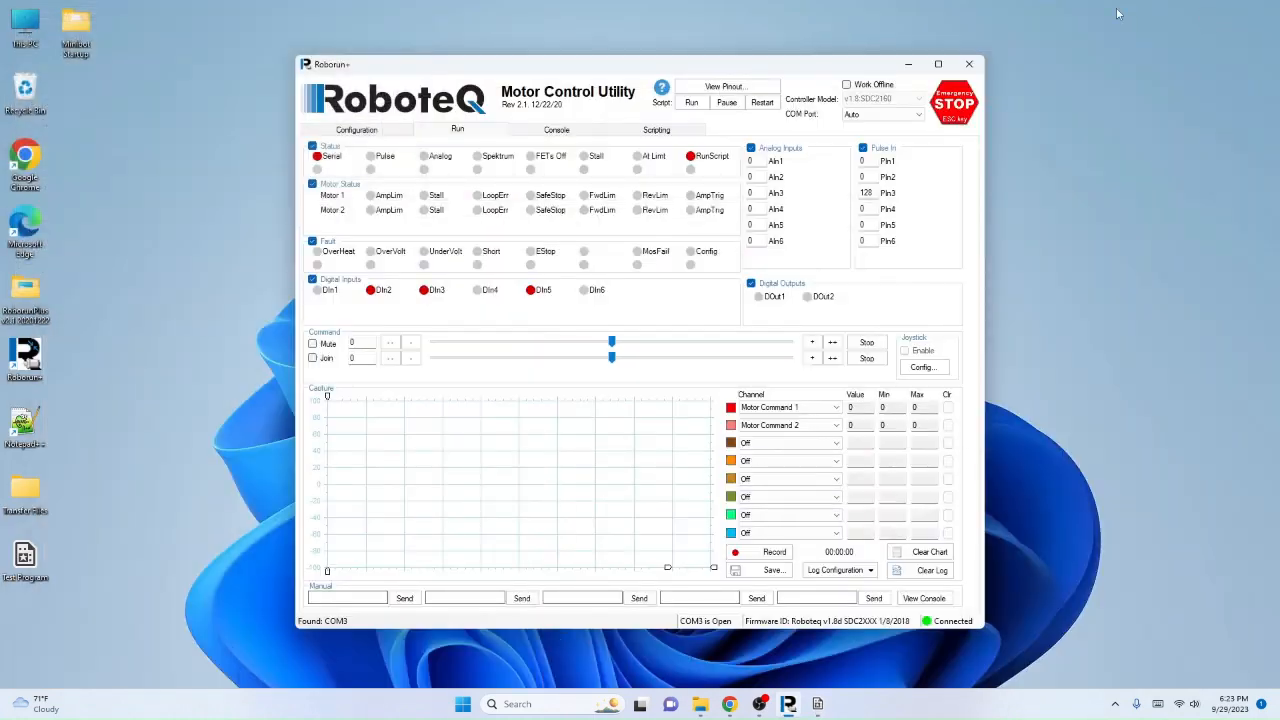
click(970, 65)
click(805, 708)
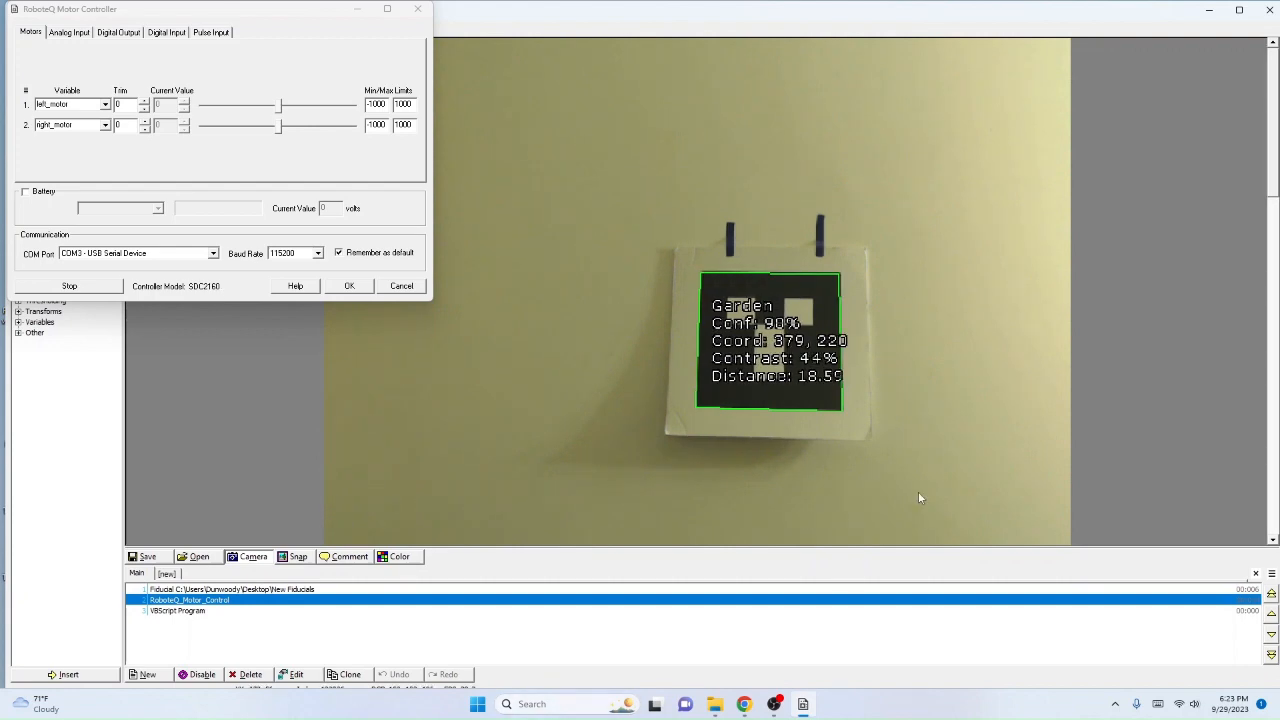
click(1212, 9)
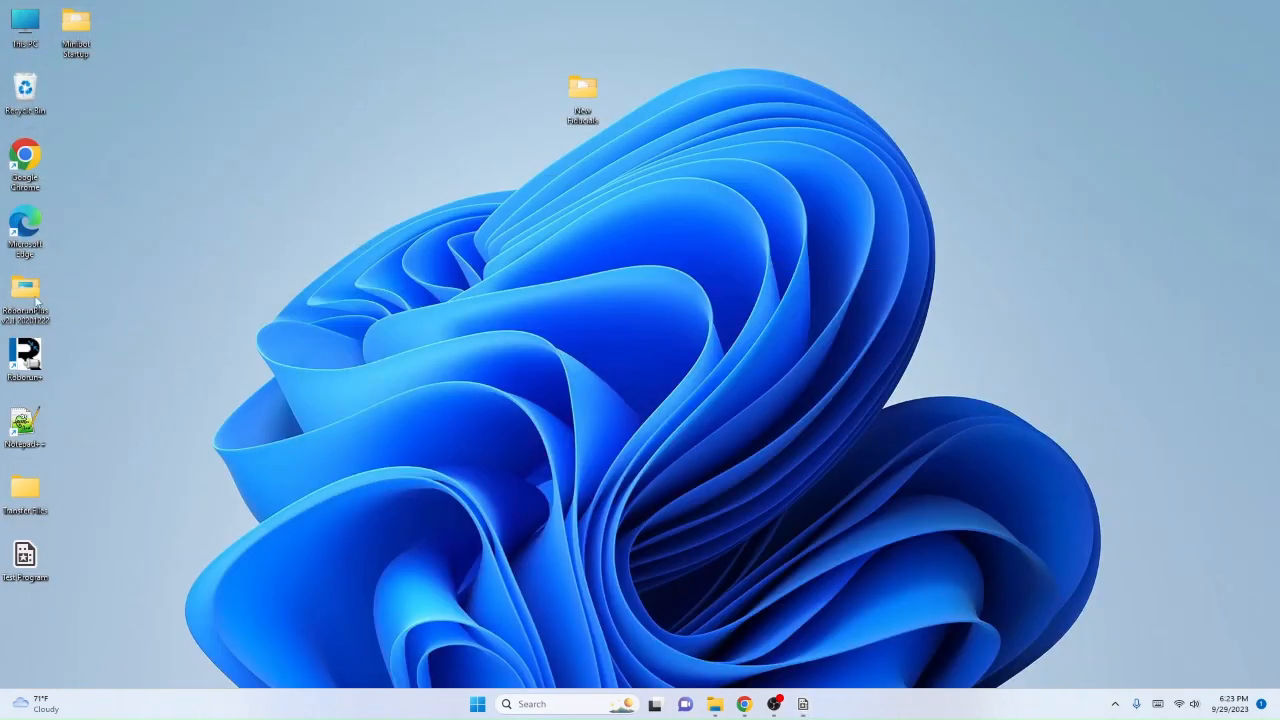
Step: Launch Roborun+ with RoboRealm still running, check the Configuration, Run, Console and Scripting pages, and close it
double_click(22, 352)
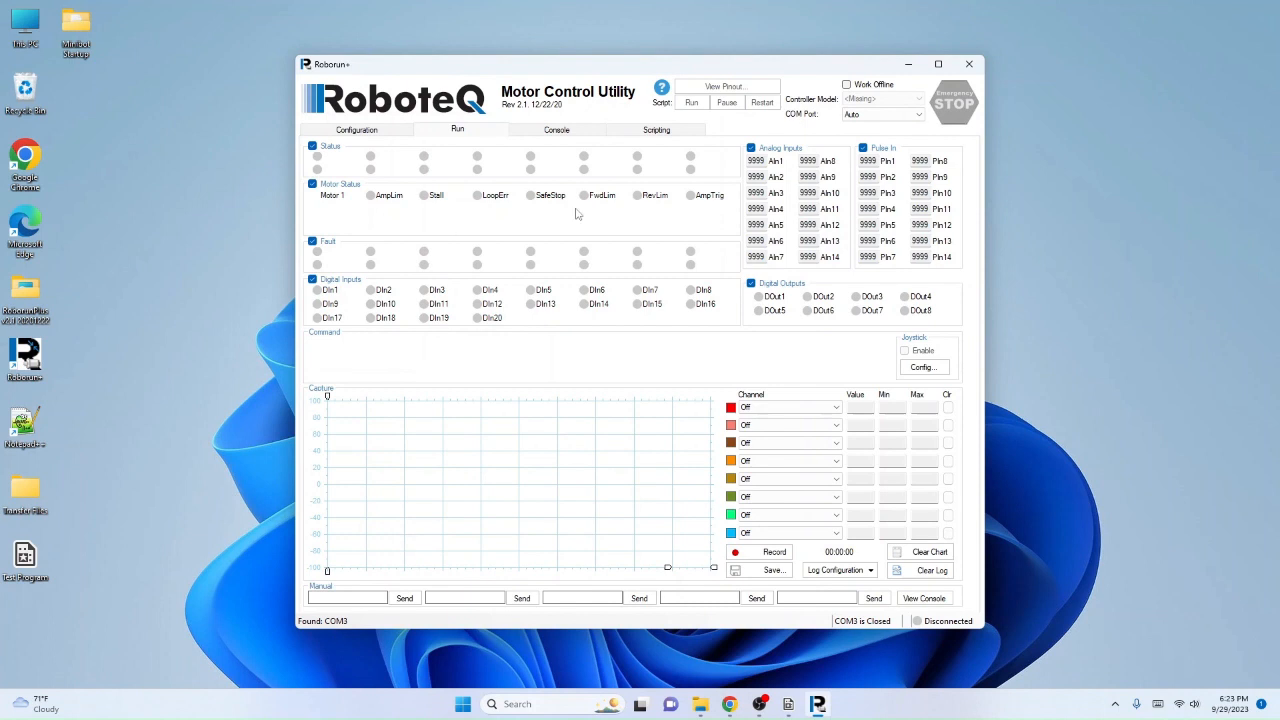
click(371, 129)
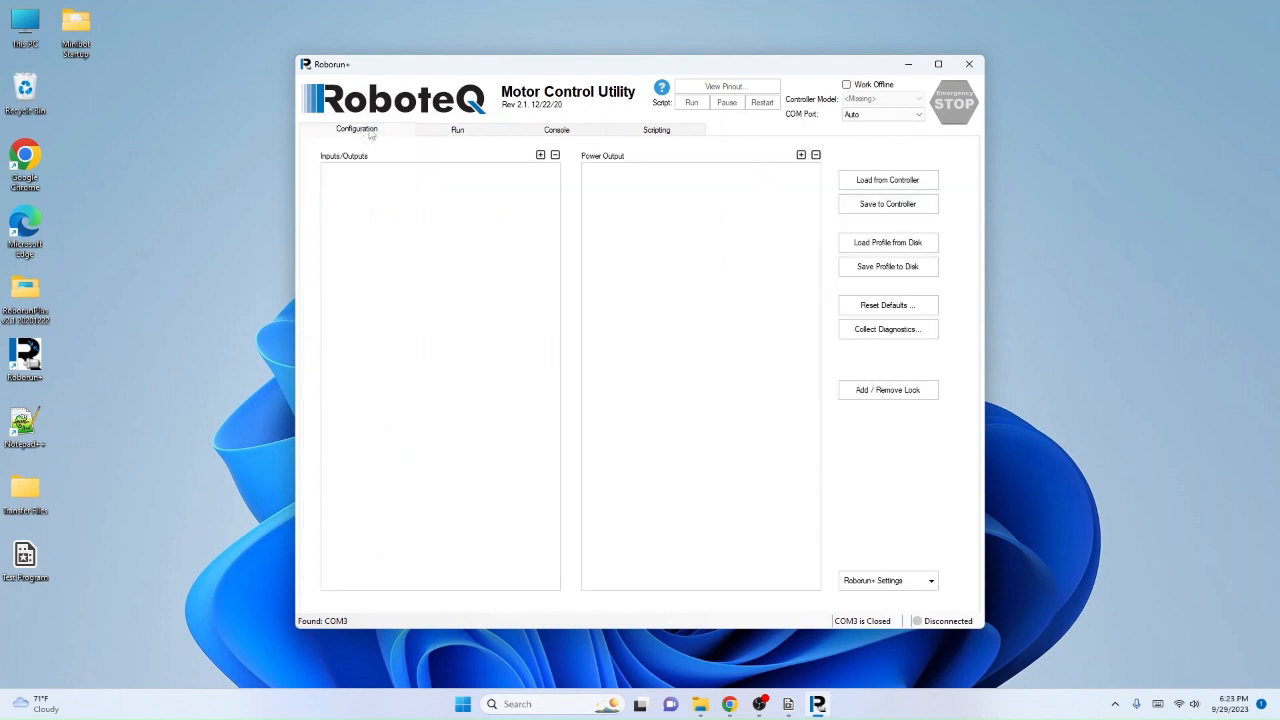
click(484, 128)
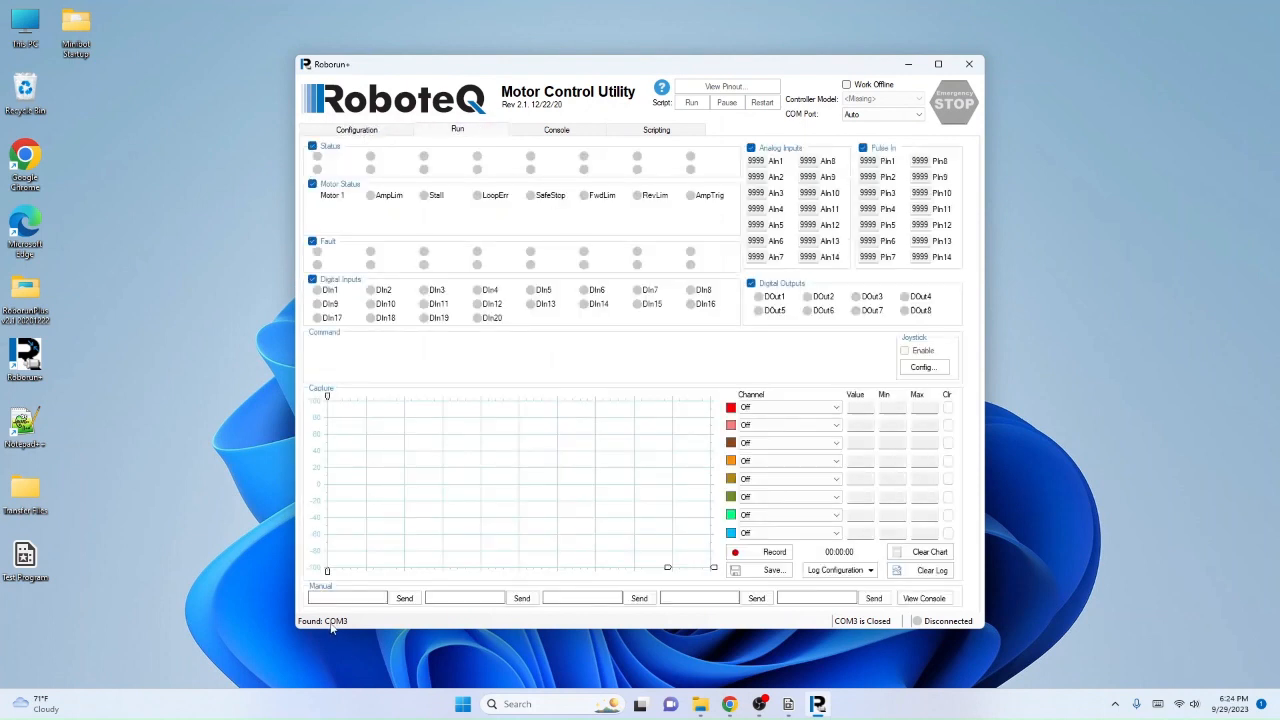
click(530, 130)
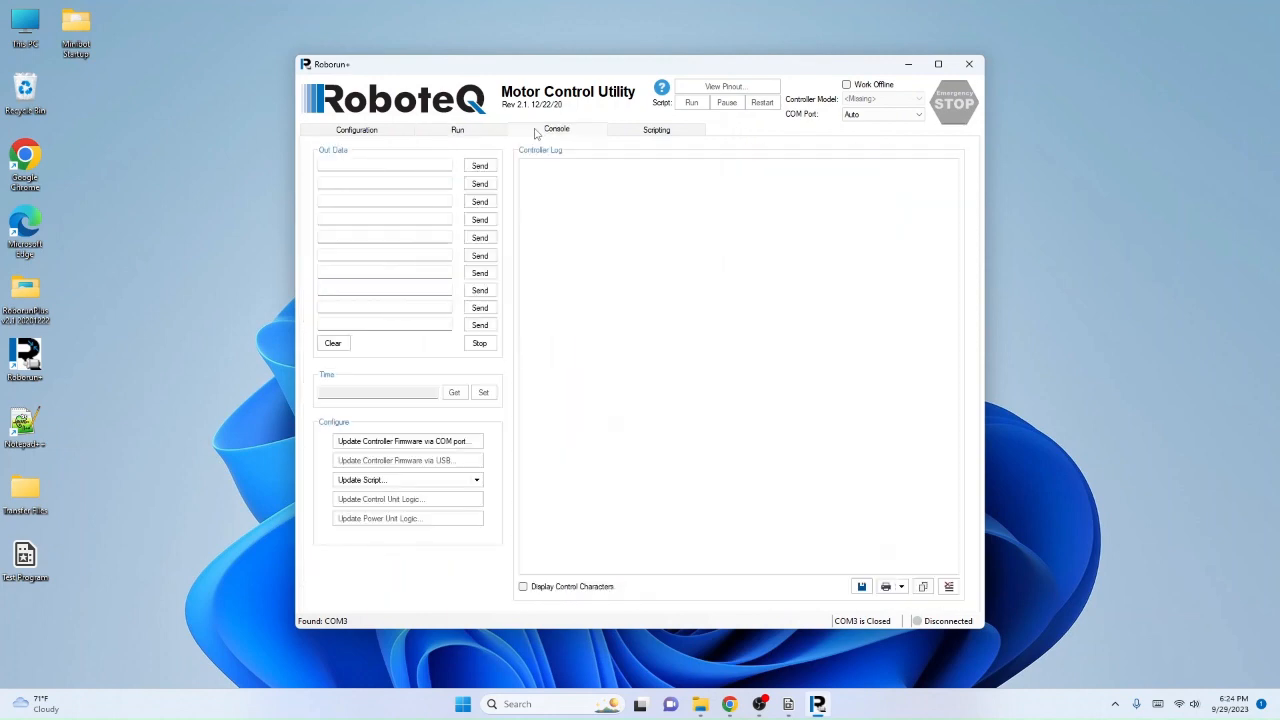
click(654, 131)
click(486, 129)
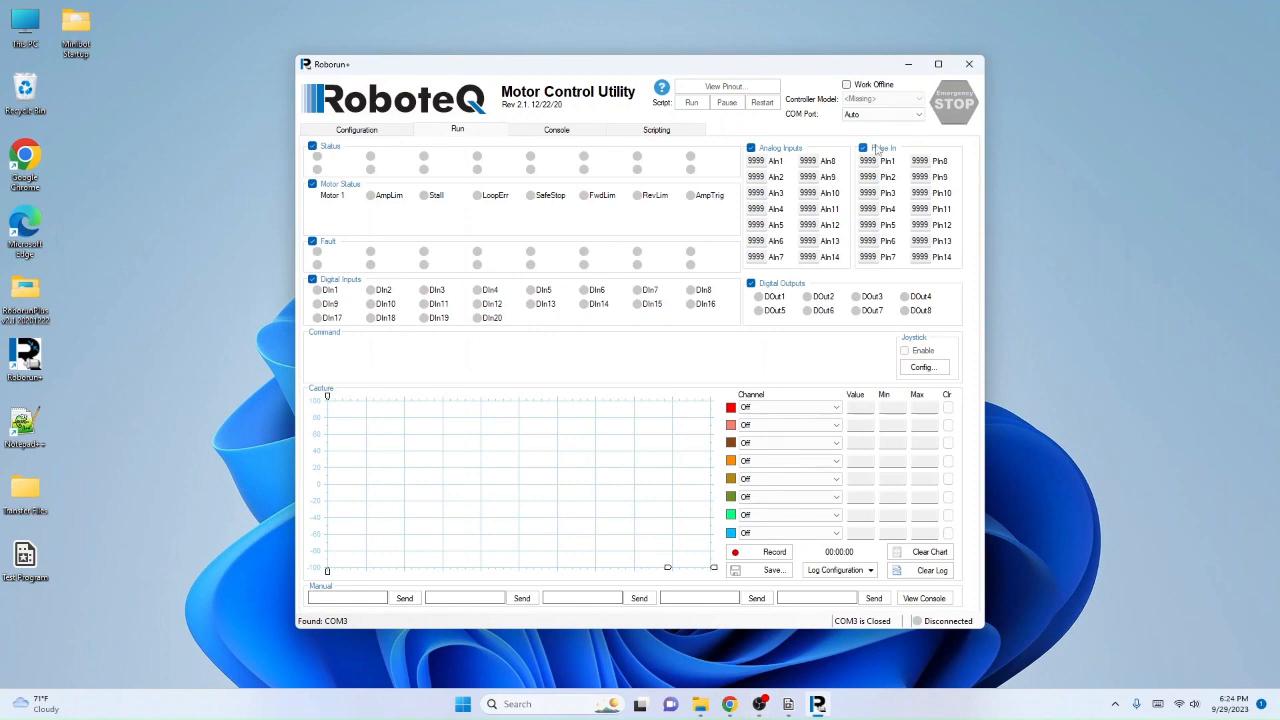
click(969, 63)
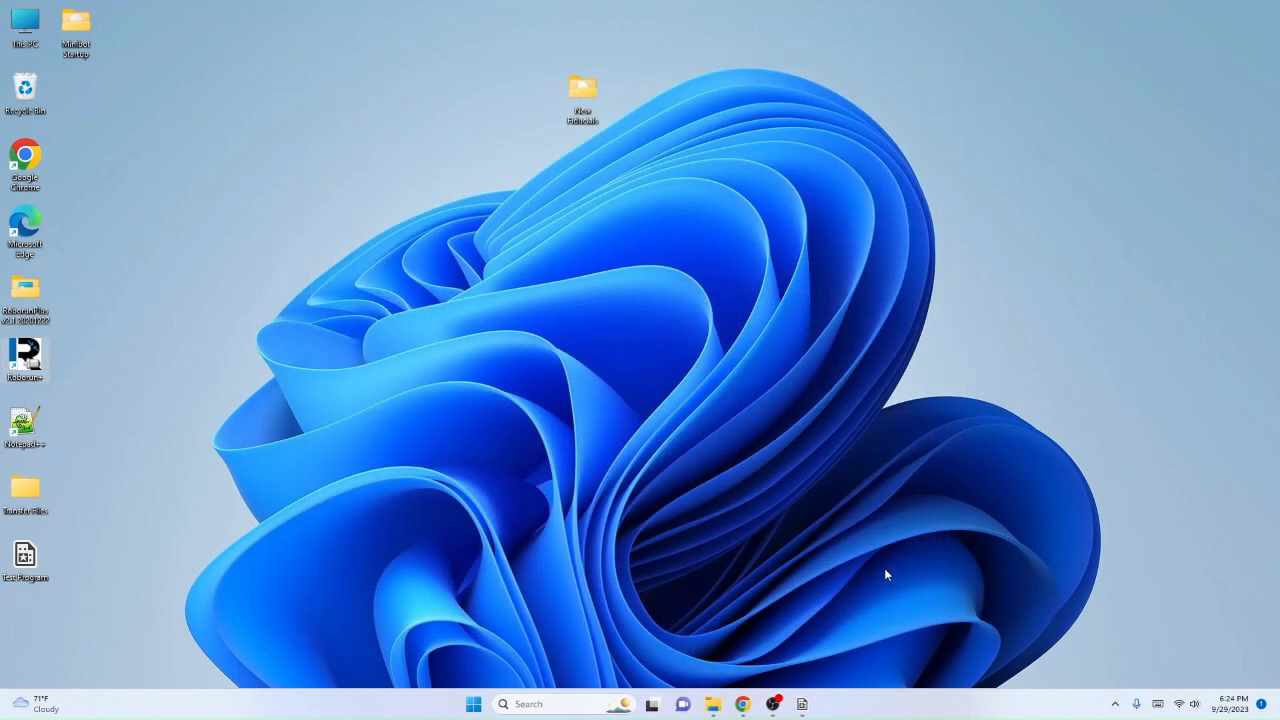
Step: Switch back to RoboRealm, reopen the RoboteQ_Motor_Control settings, and check the variable choices for motor 1, keeping left_motor
click(802, 704)
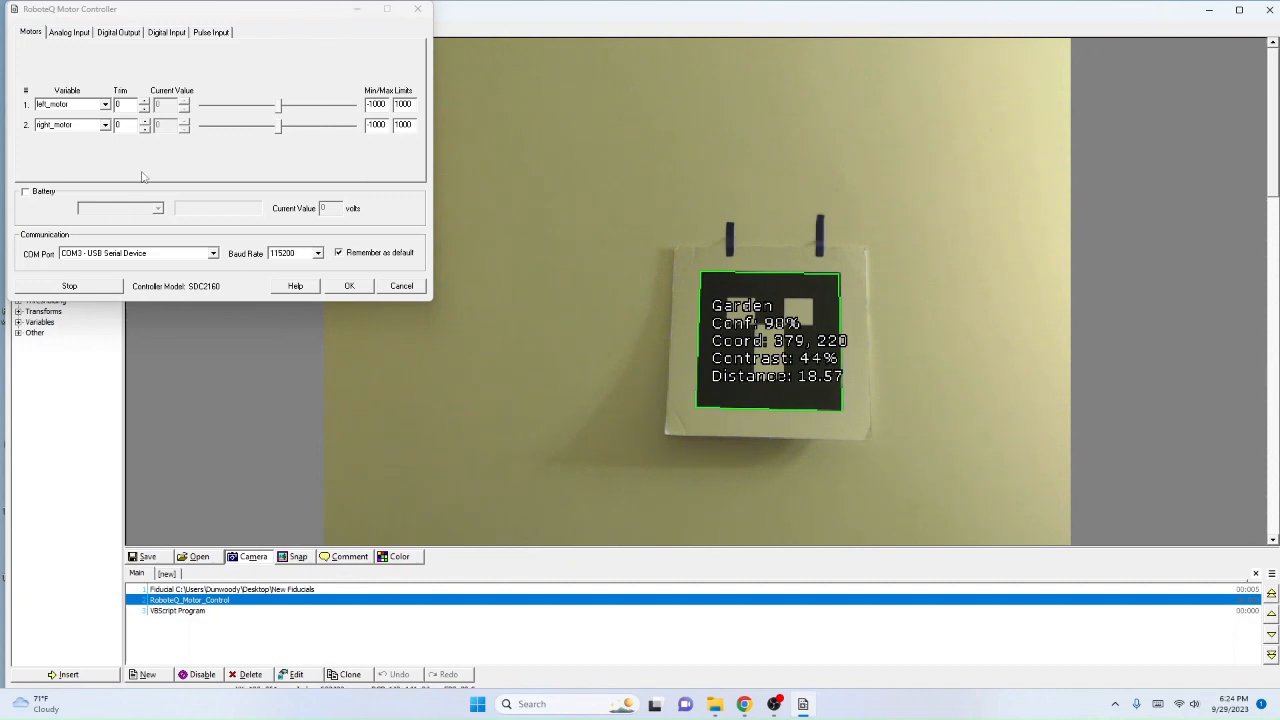
click(279, 109)
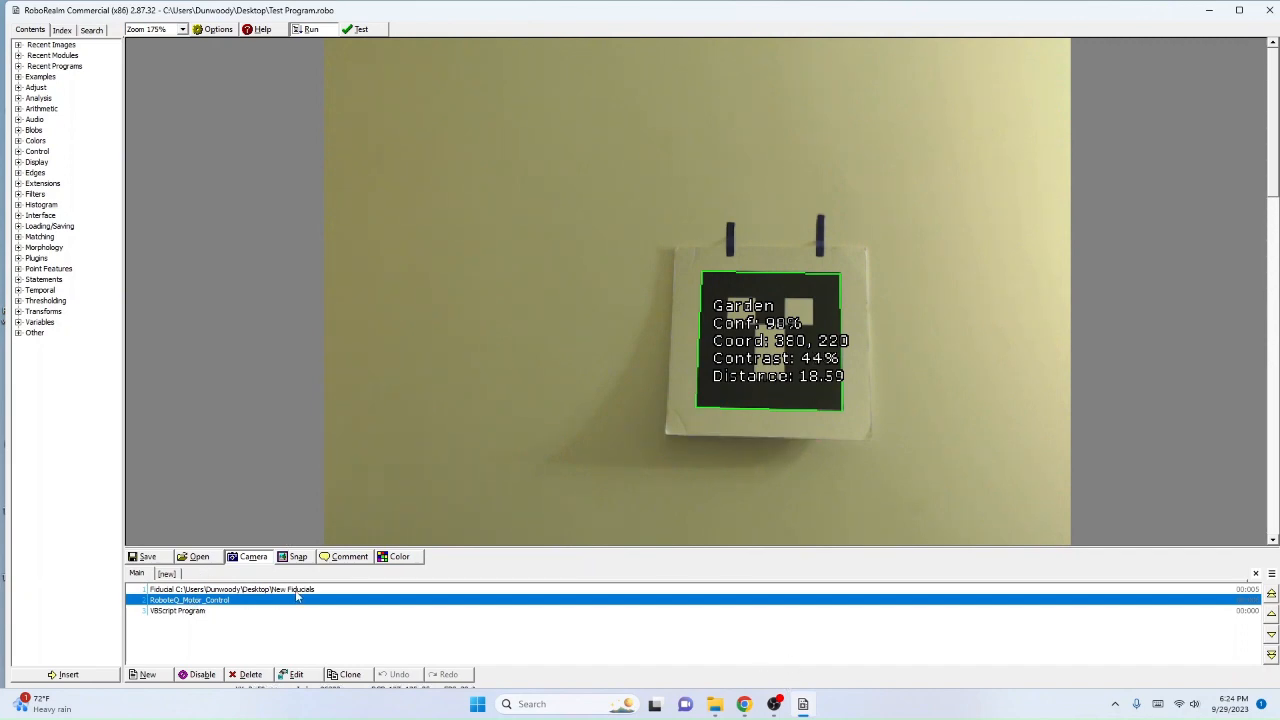
double_click(163, 600)
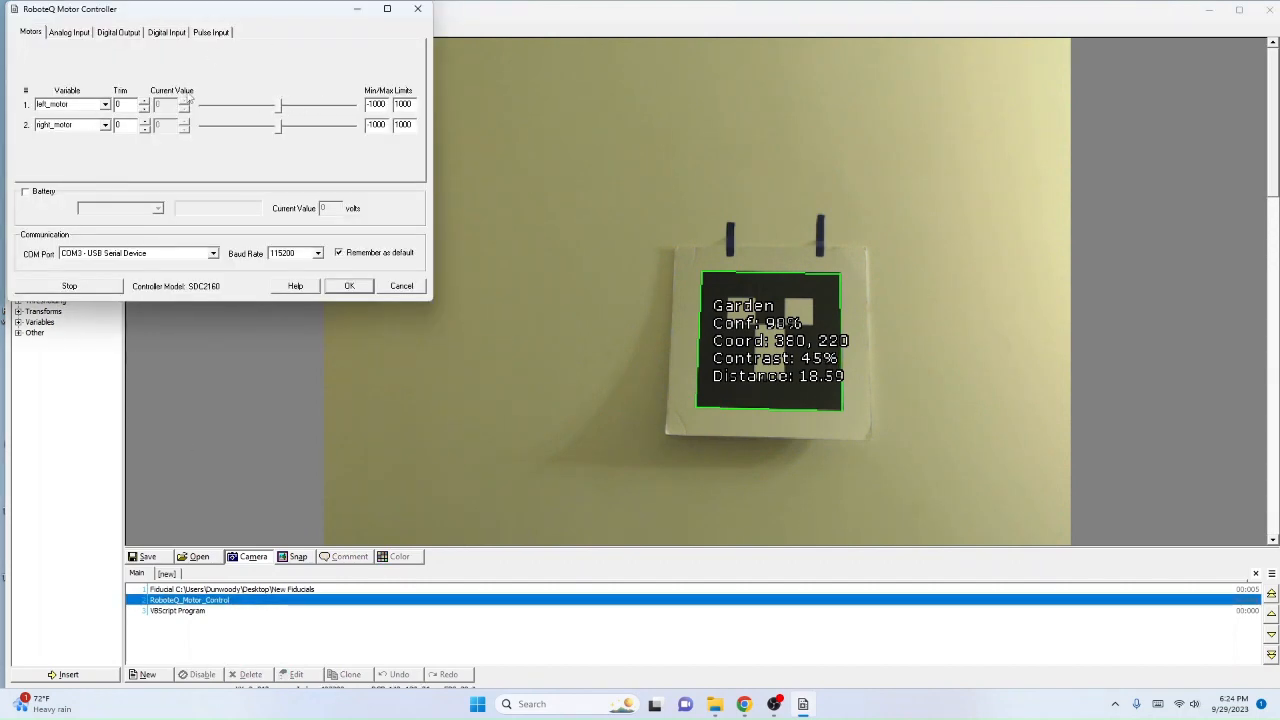
click(104, 105)
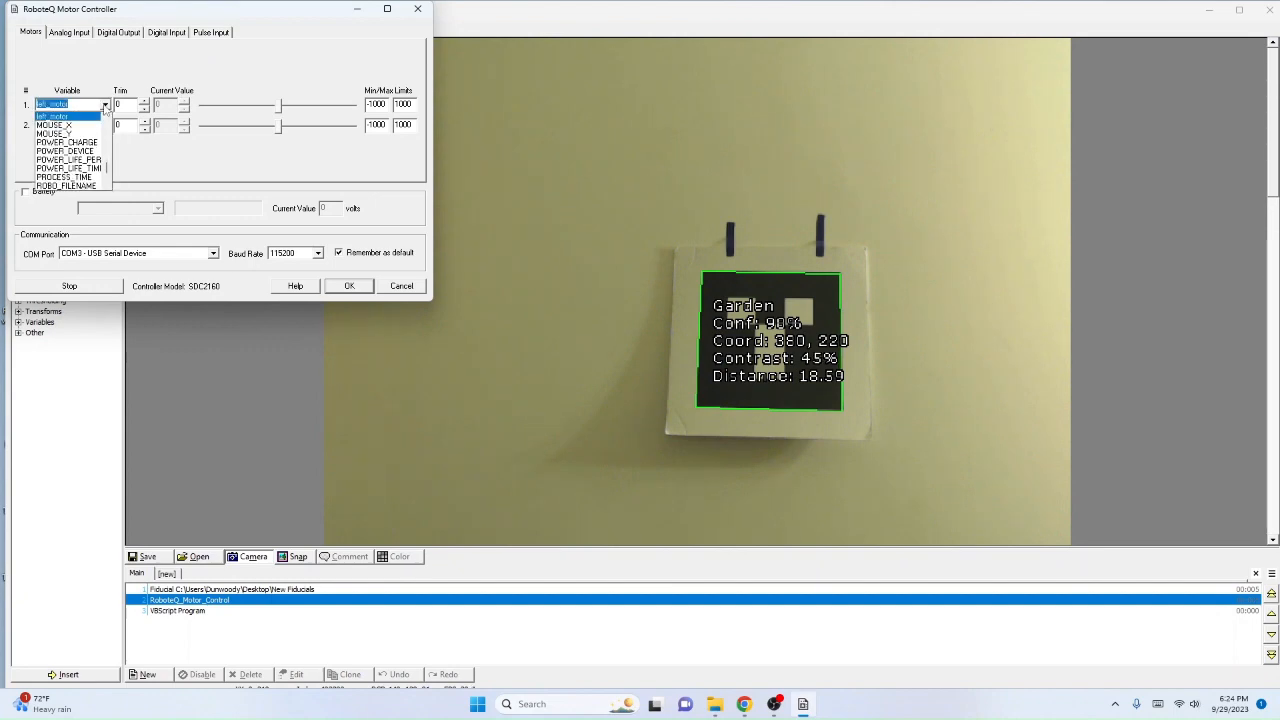
click(104, 107)
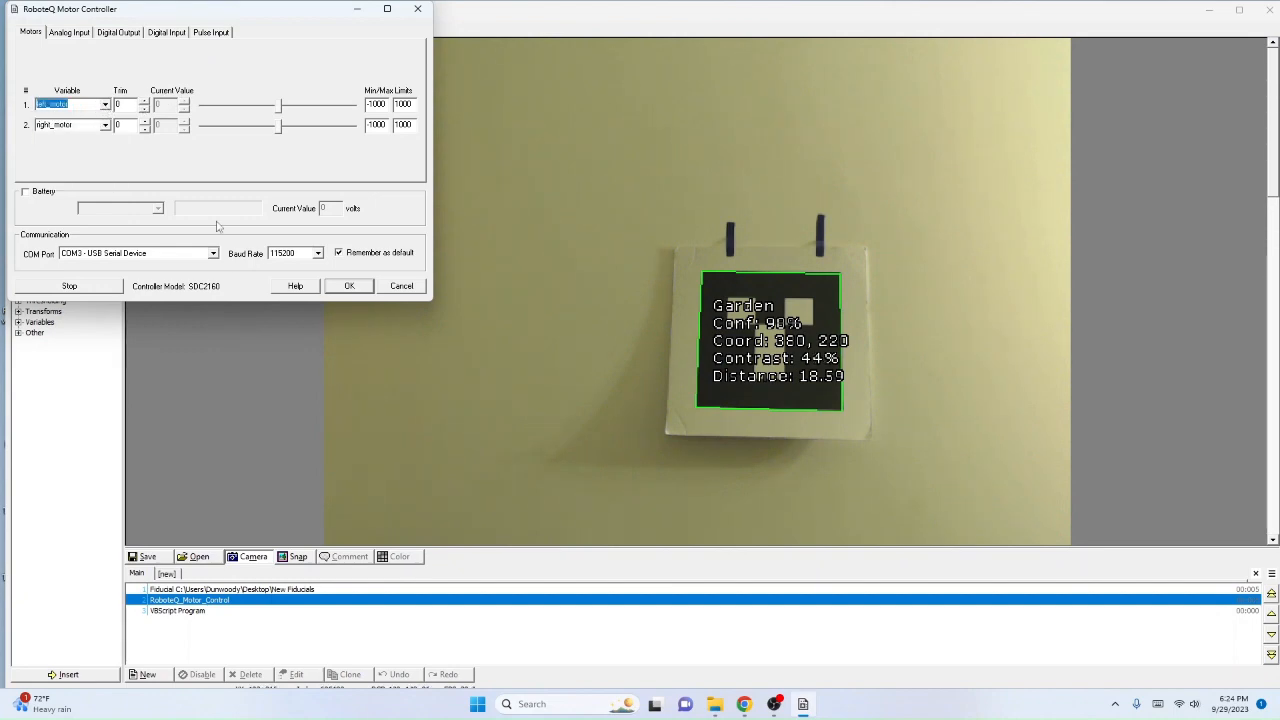
Step: Accept the RoboteQ motor settings, and review the Fiducial module's settings before closing them with OK
click(358, 287)
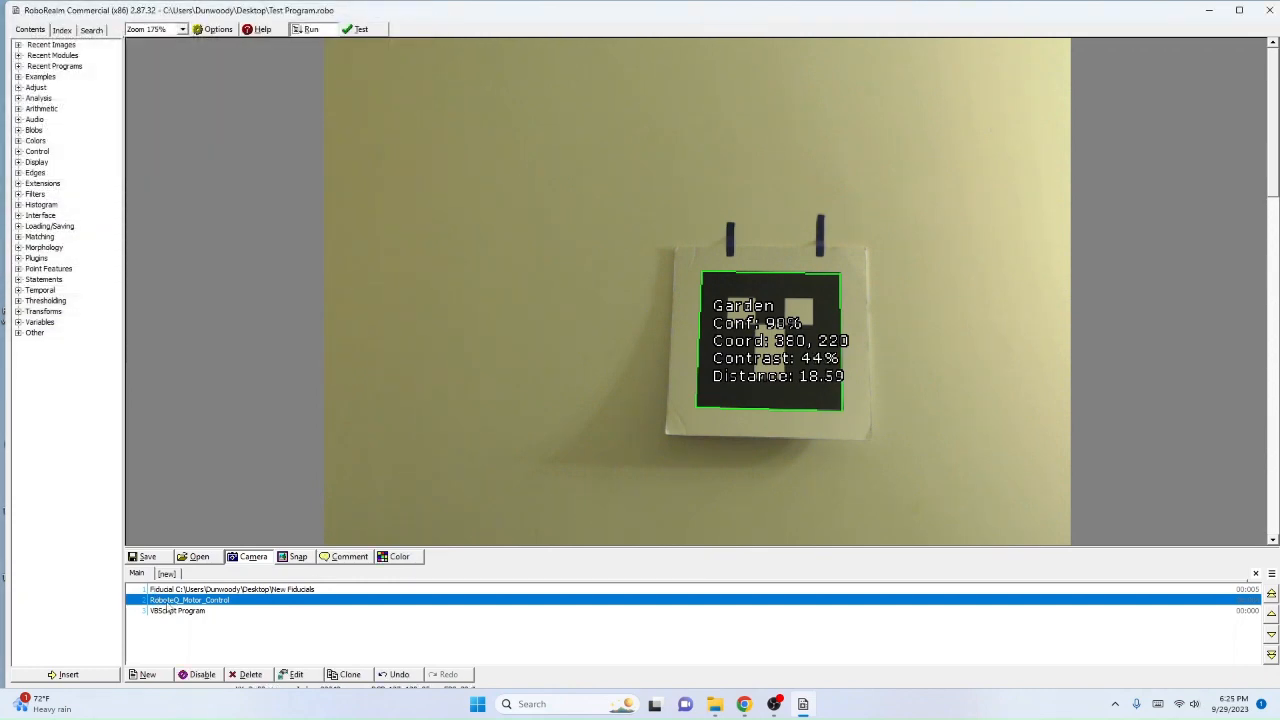
click(170, 611)
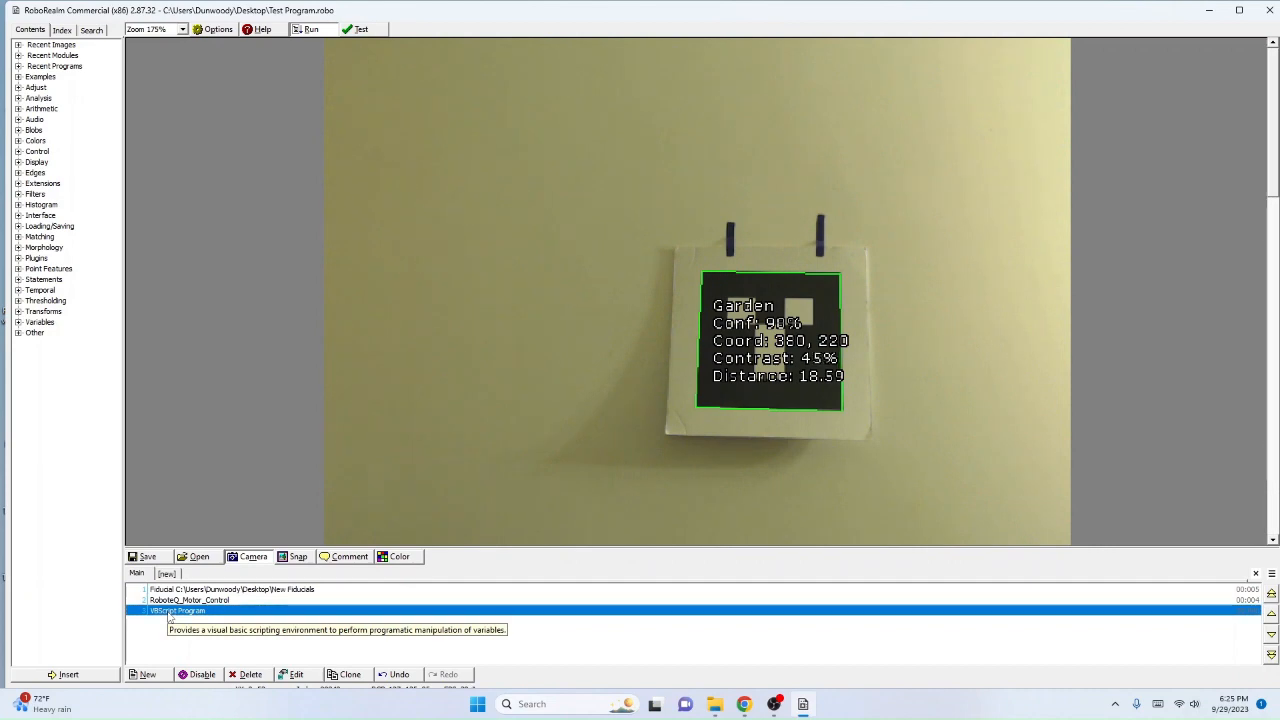
click(180, 600)
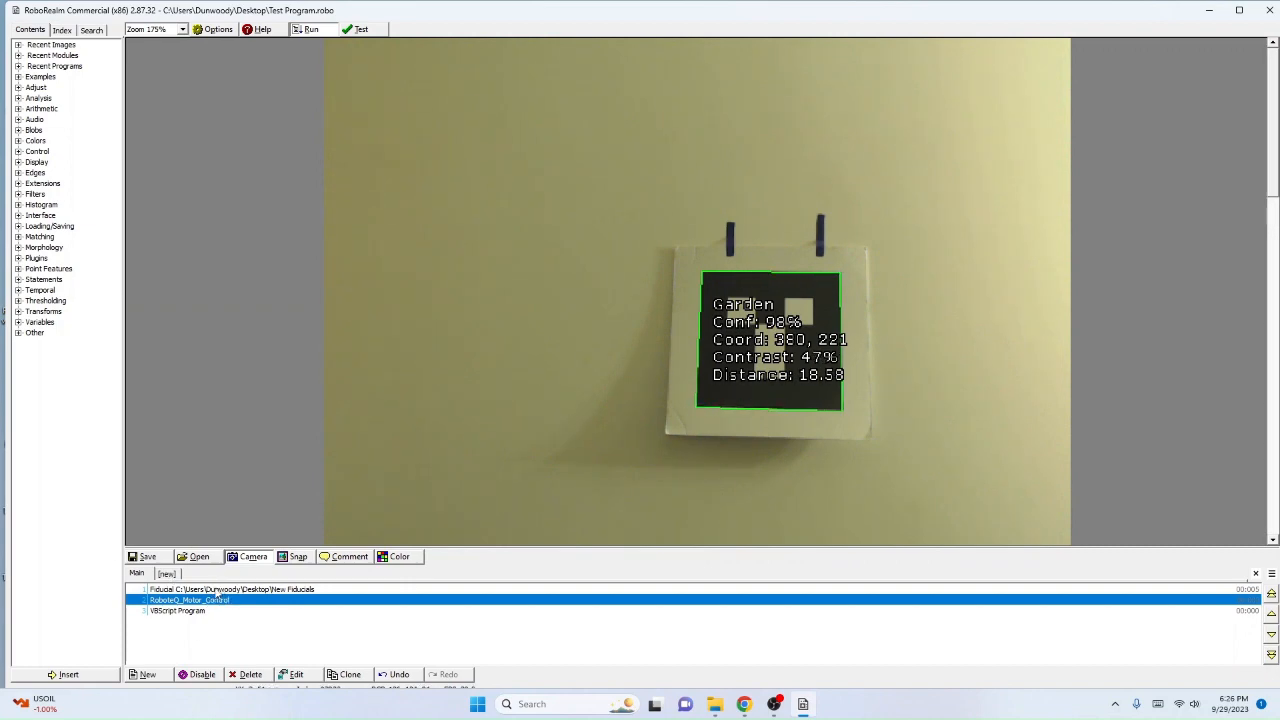
double_click(203, 590)
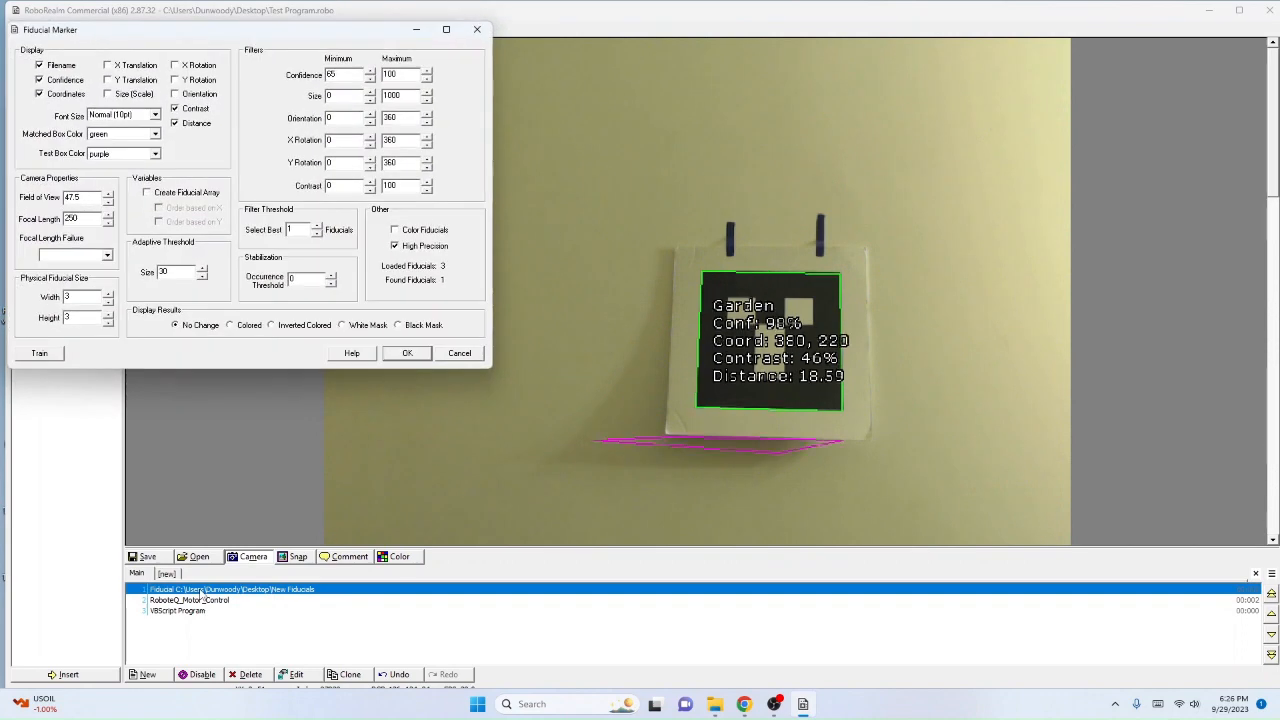
click(418, 357)
Step: Open the VBScript Program module's settings and look through its list of available variables, including the fiducial coordinates
click(225, 614)
double_click(225, 614)
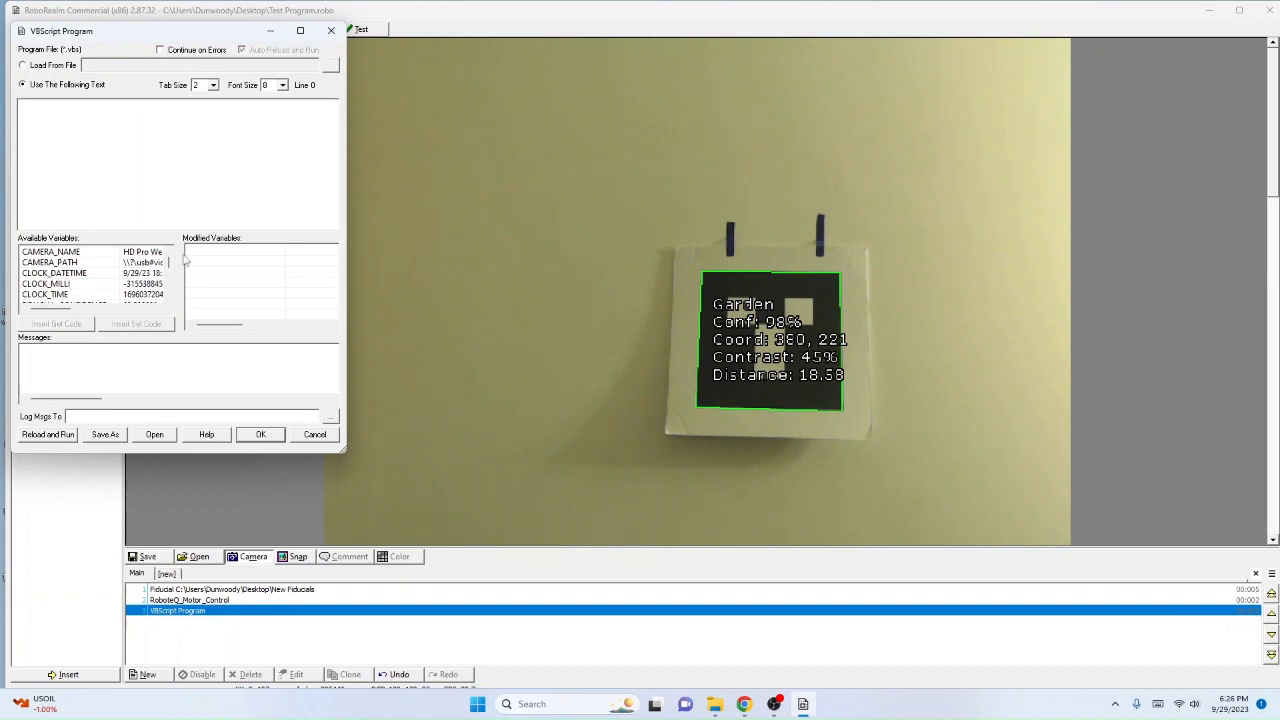
scroll(131, 272, down, 5)
scroll(131, 272, up, 6)
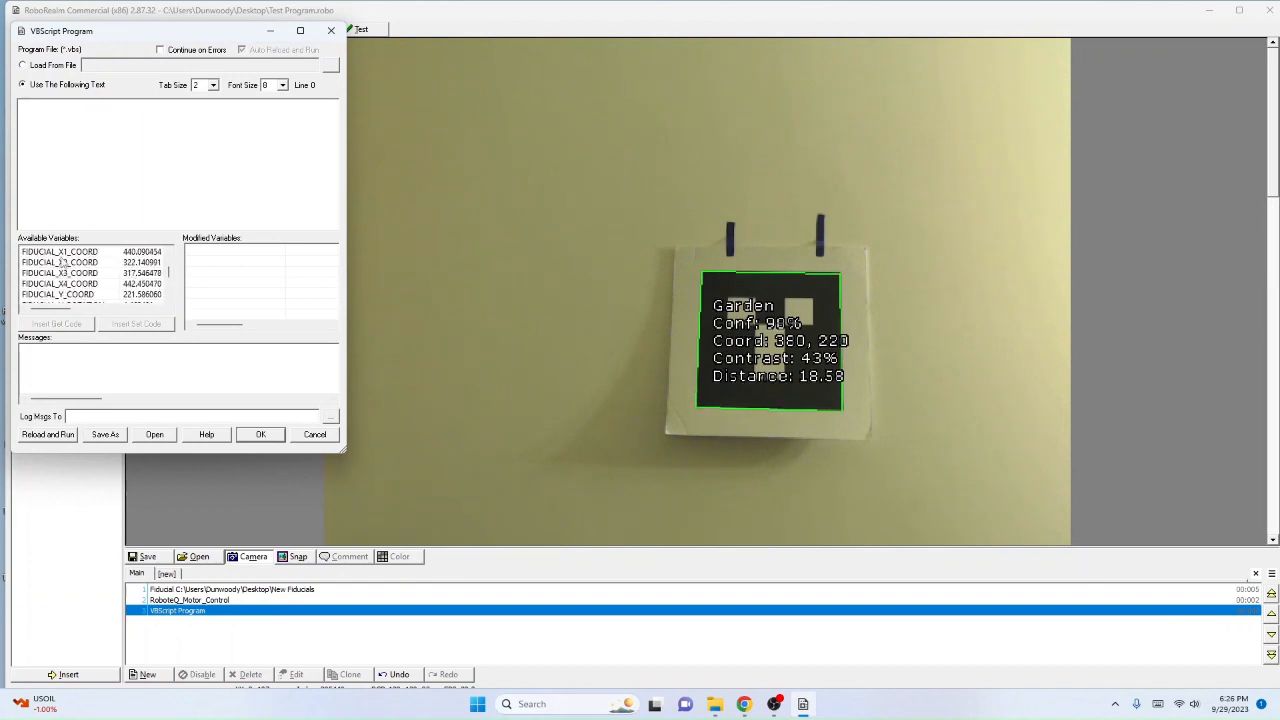
scroll(52, 263, up, 4)
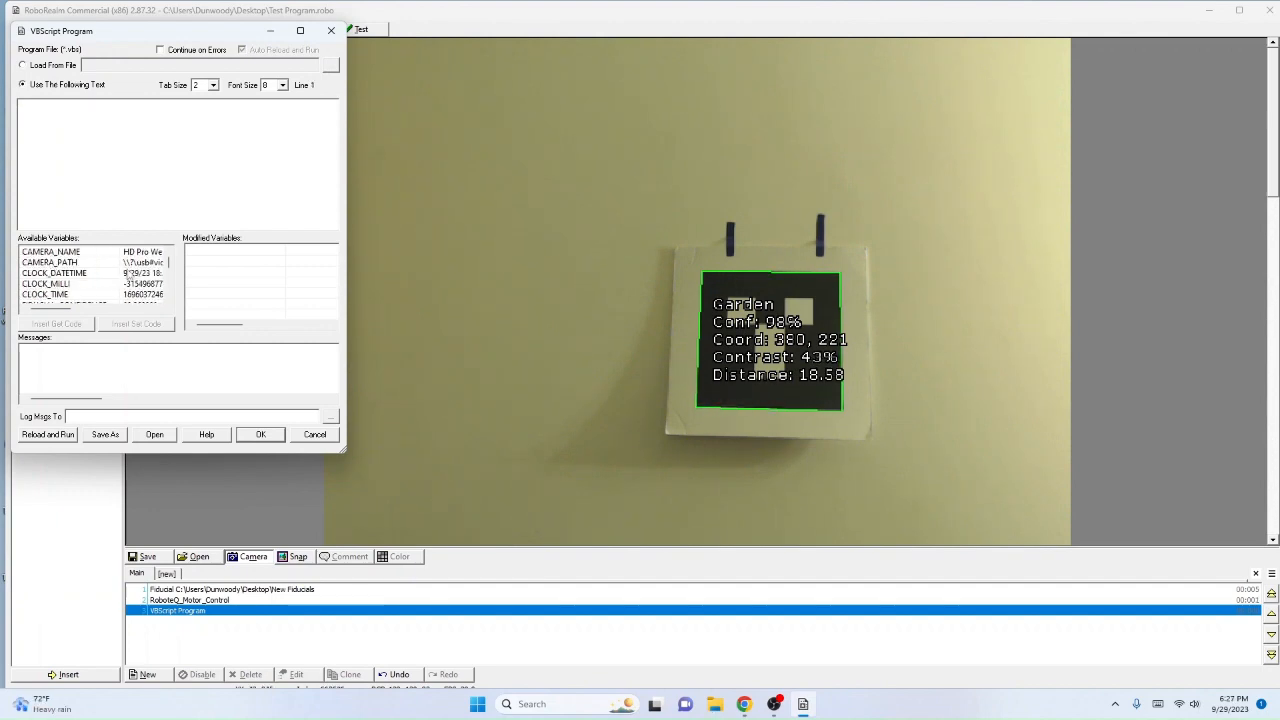
Step: Try SetVariable as the module's inline script text, switch the source to Load From File, and close the settings
text(Set)
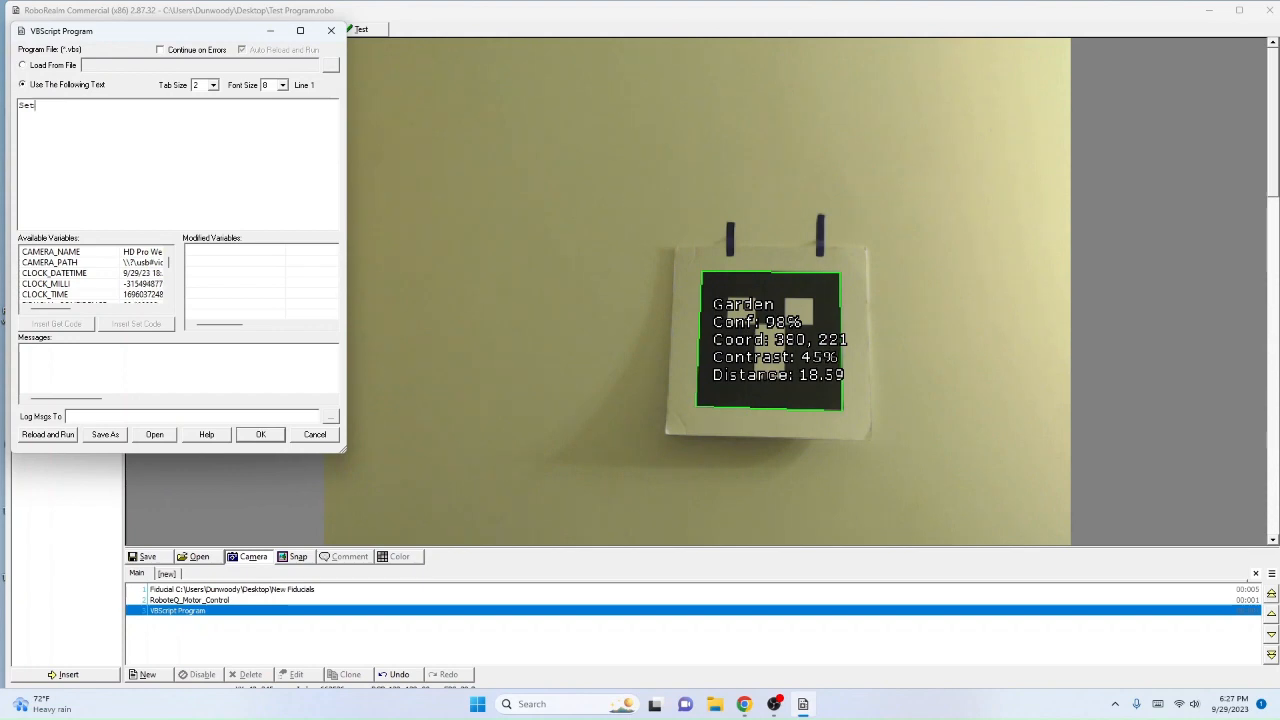
text(Variable)
click(23, 65)
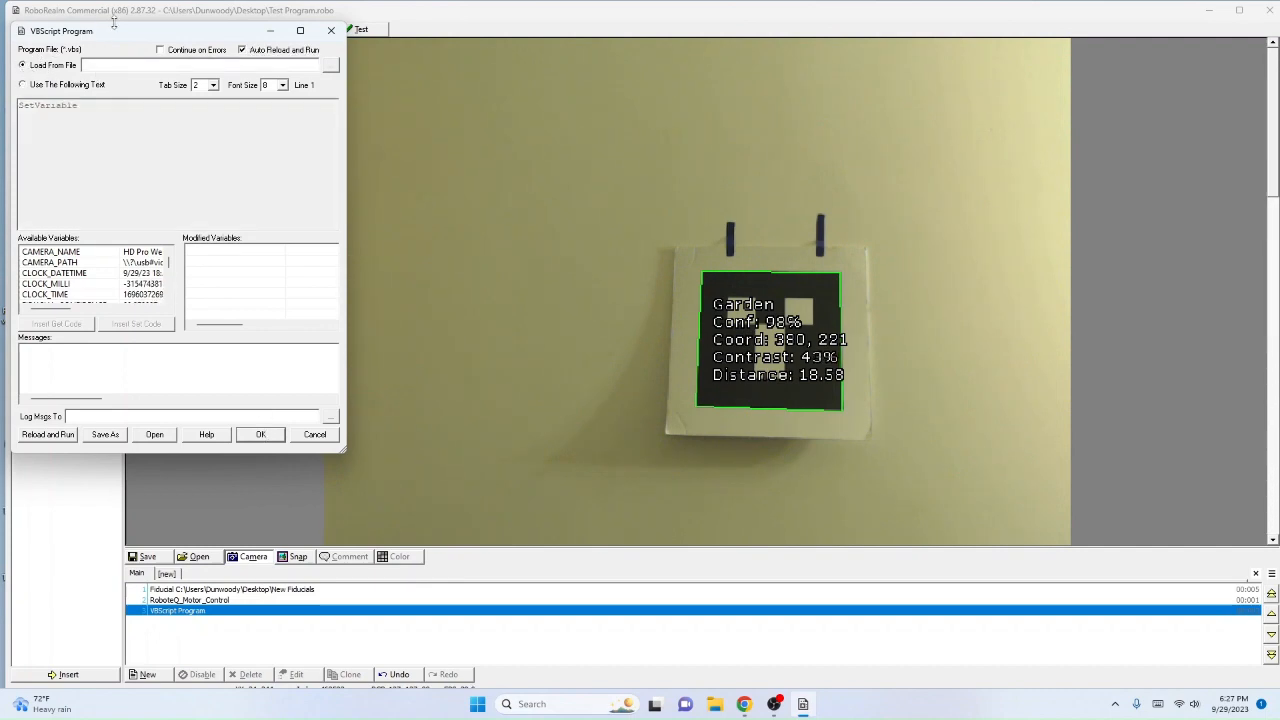
click(328, 31)
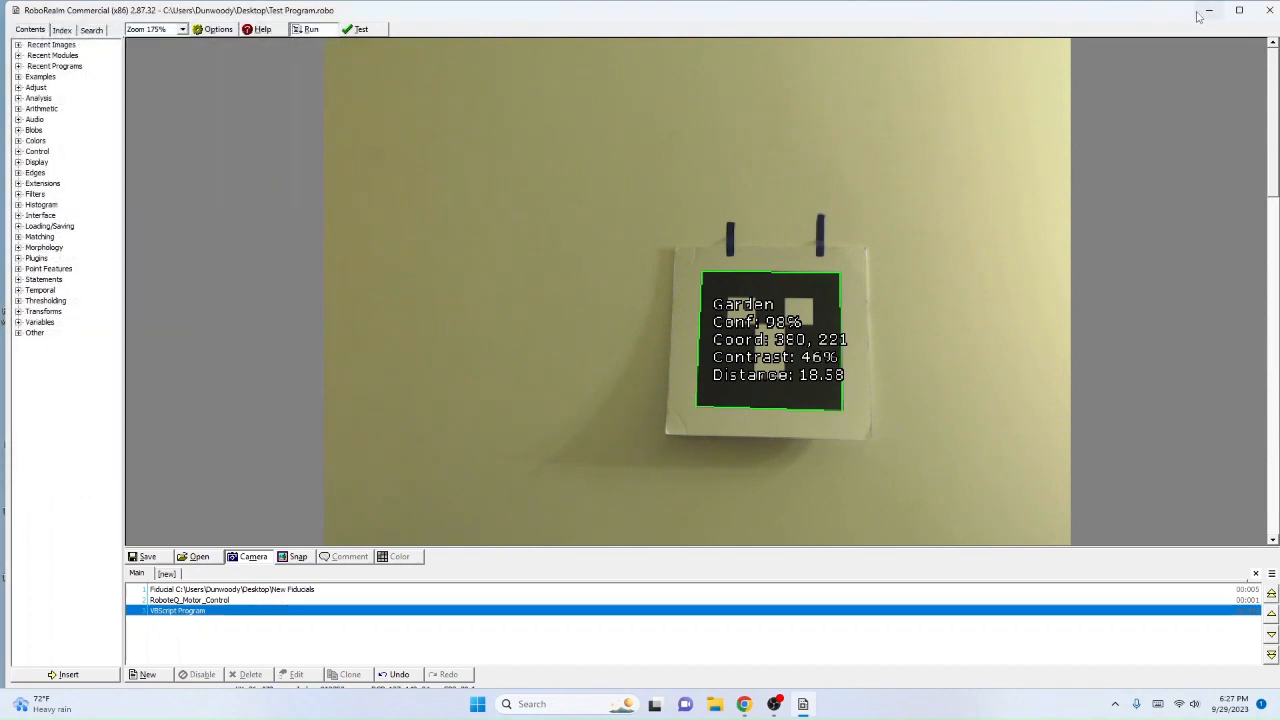
Step: Minimize RoboRealm, launch Notepad++, and create a new document containing the text SetVariable
click(1205, 12)
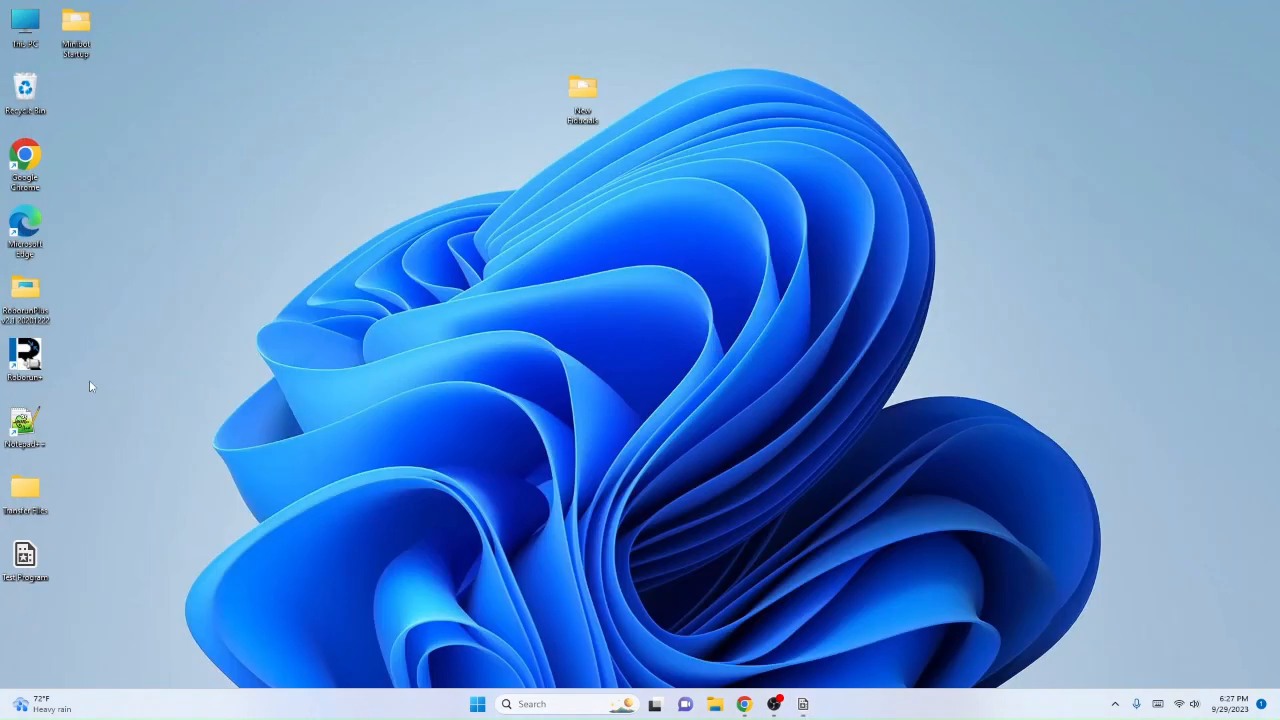
double_click(44, 425)
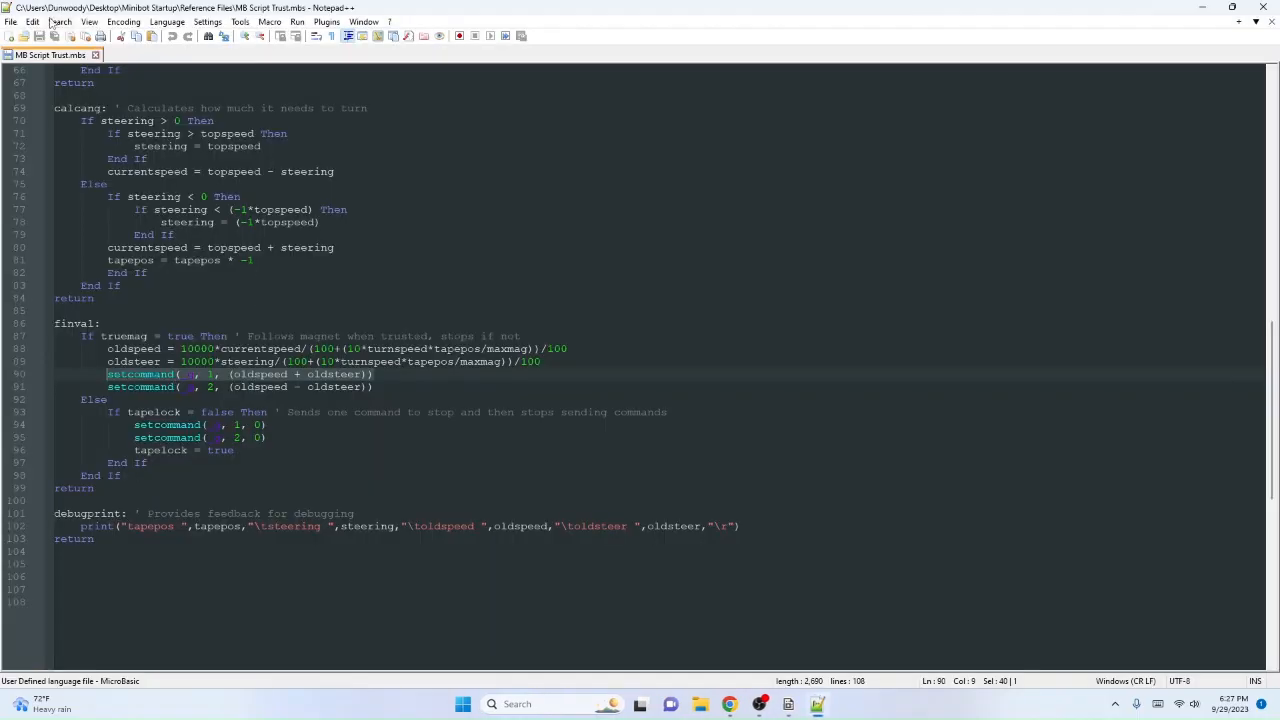
click(10, 36)
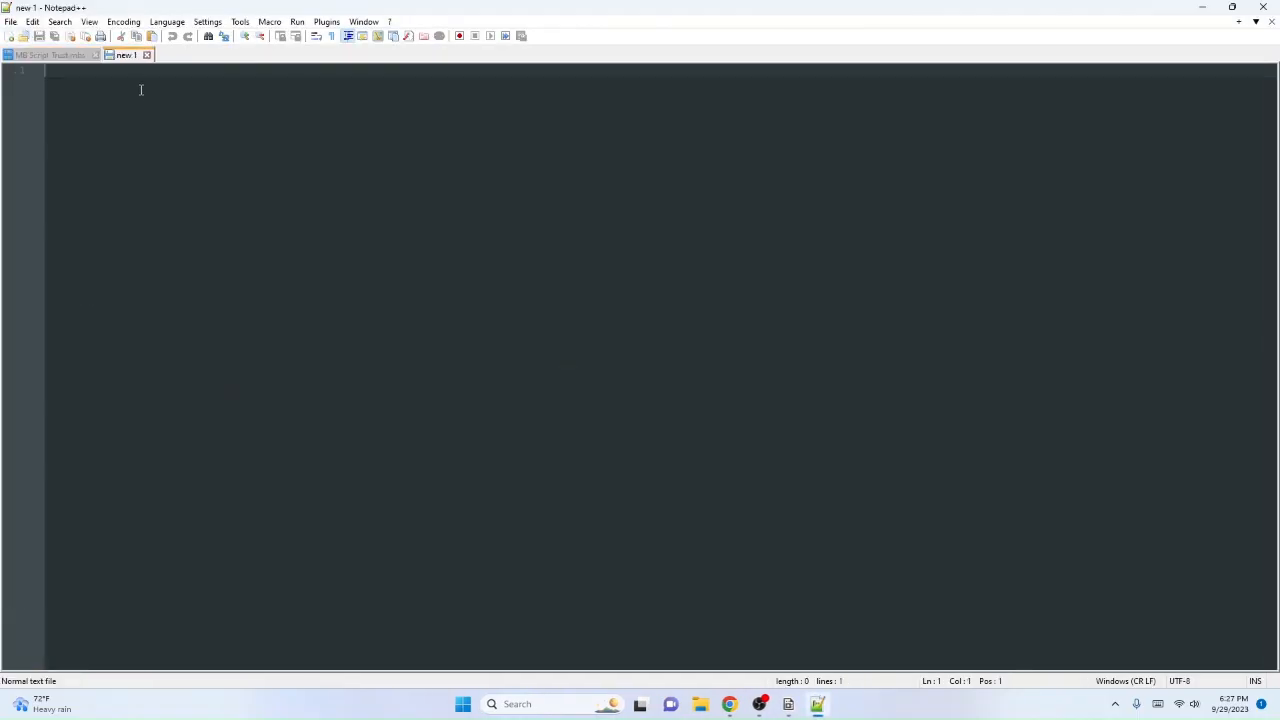
text(SetVariable)
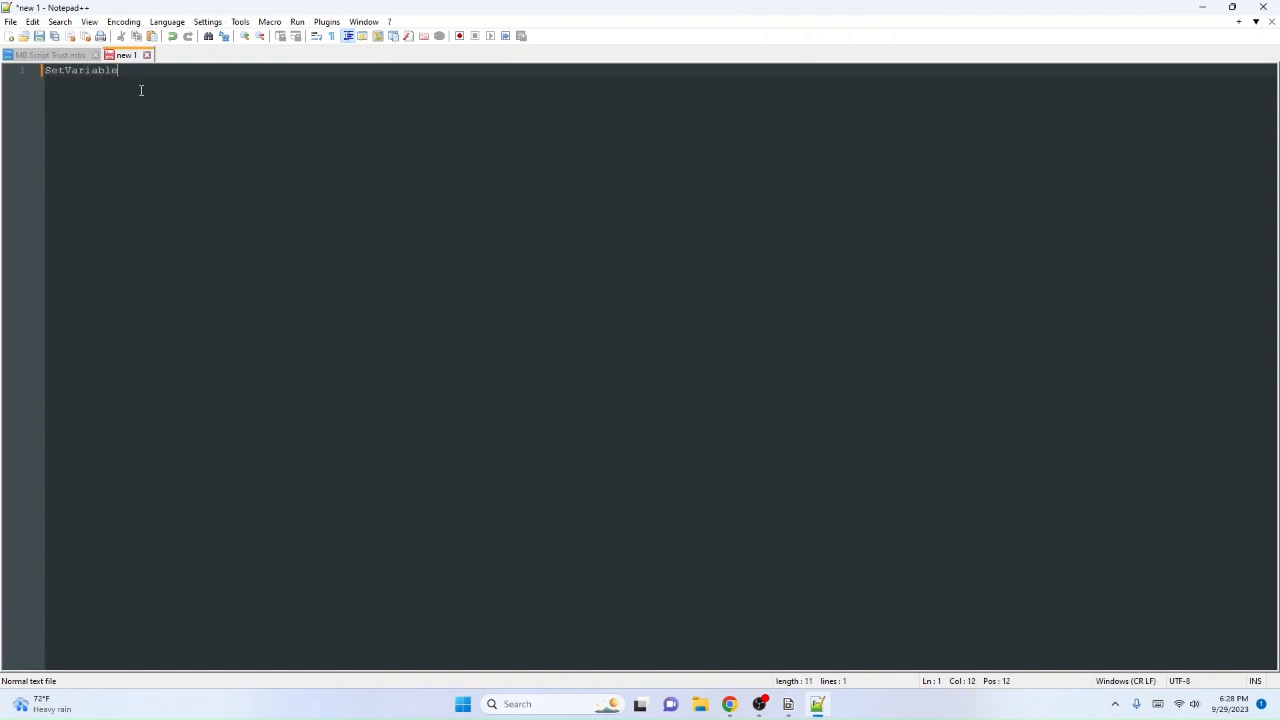
Step: Save the new document as the Visual Basic file Test.vbs in the Reference Files folder
click(40, 37)
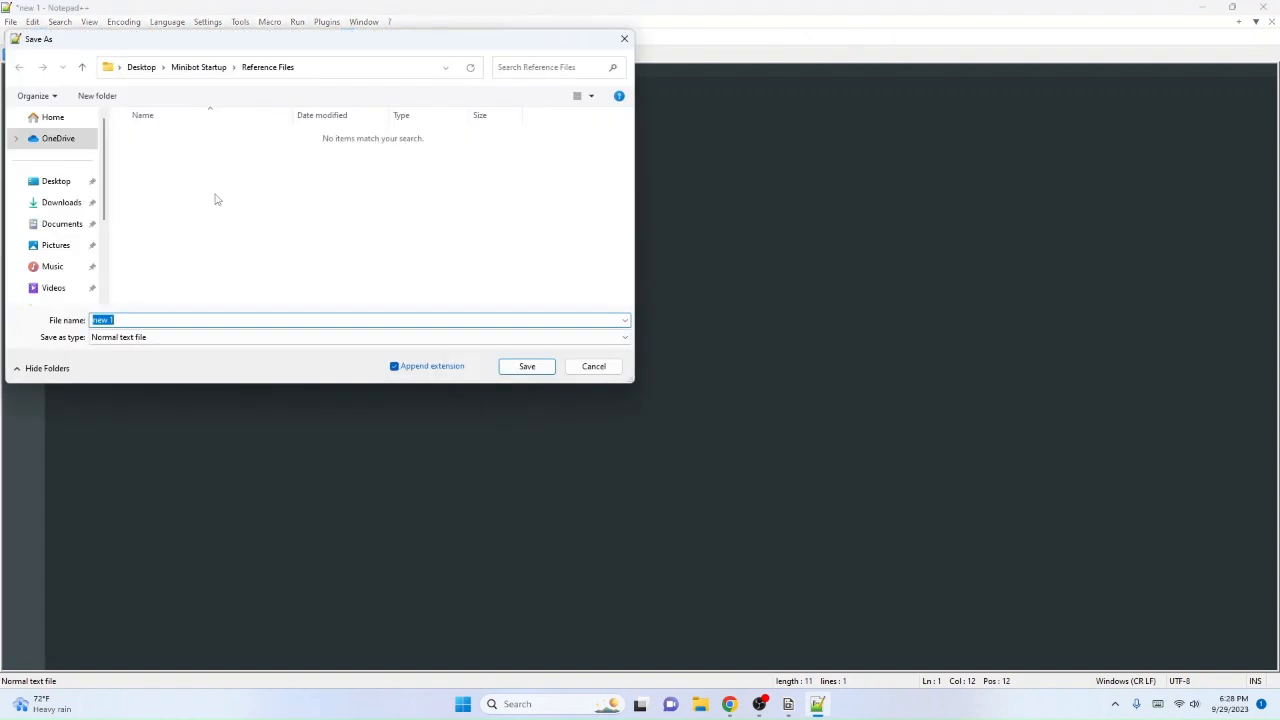
click(159, 319)
click(523, 367)
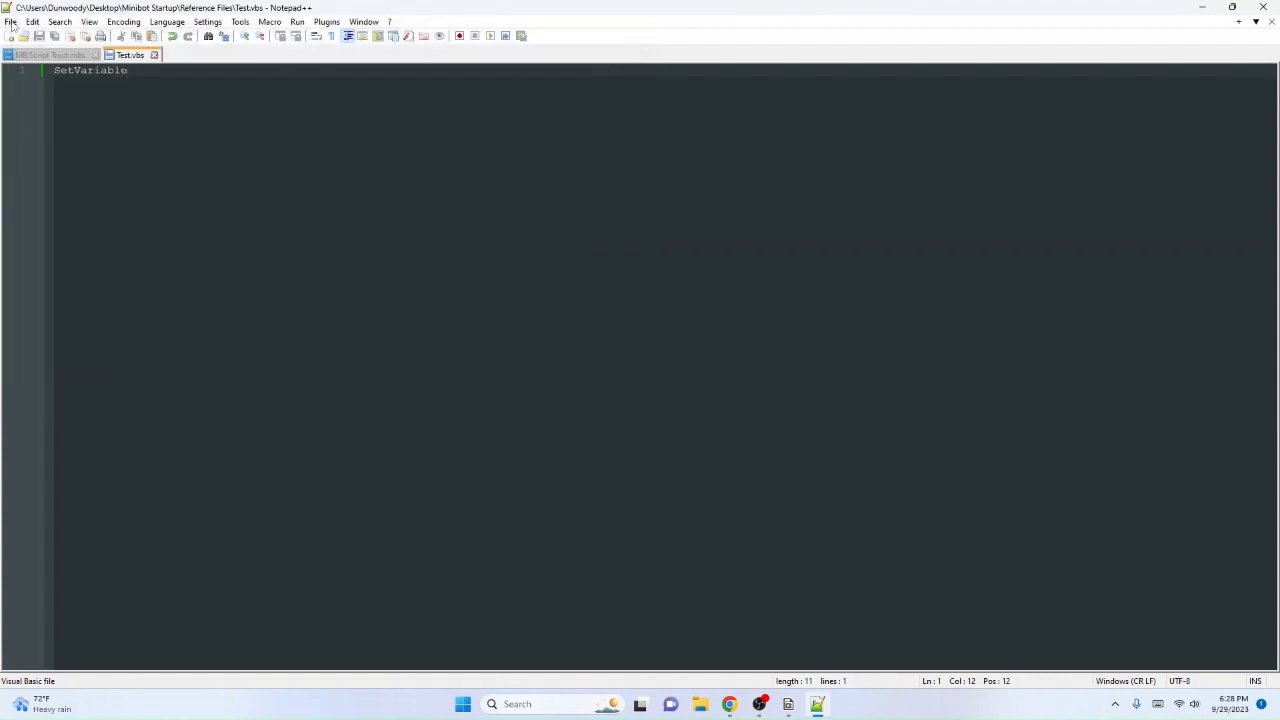
Step: Check the file name and Visual Basic file type in the Save As dialog for Test.vbs, and cancel it
click(1201, 7)
click(817, 704)
click(10, 21)
click(45, 139)
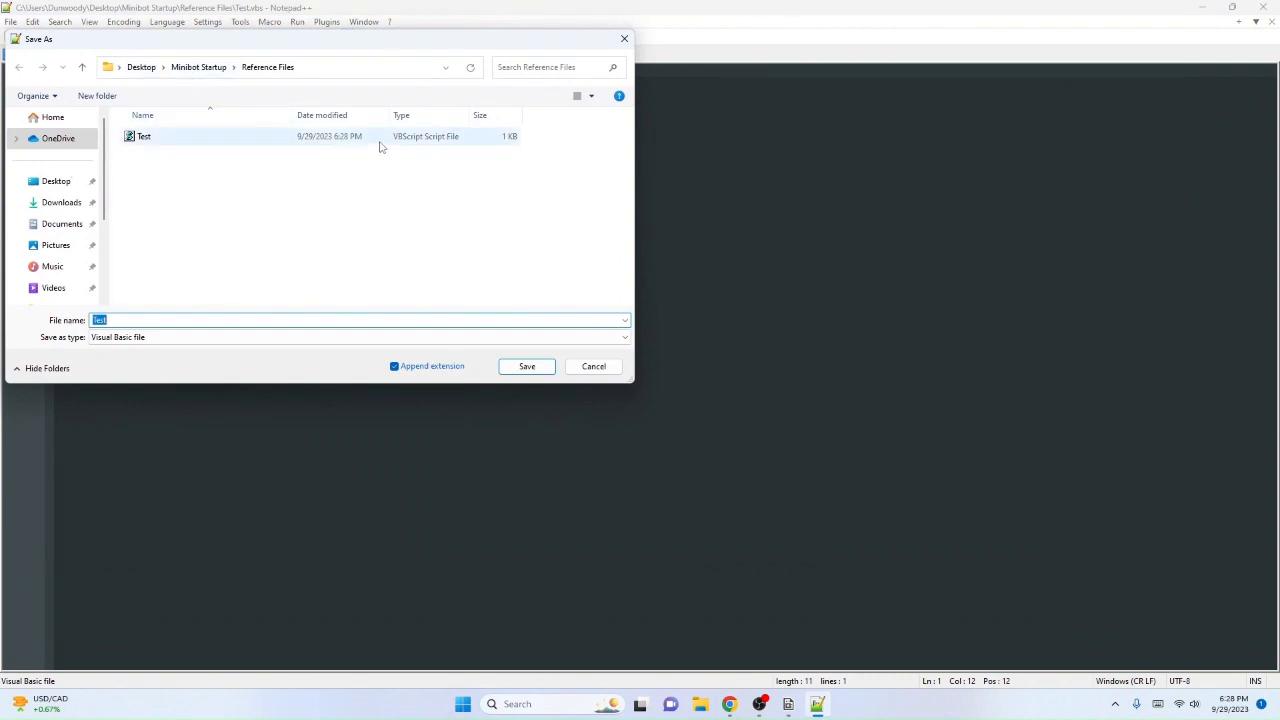
click(593, 366)
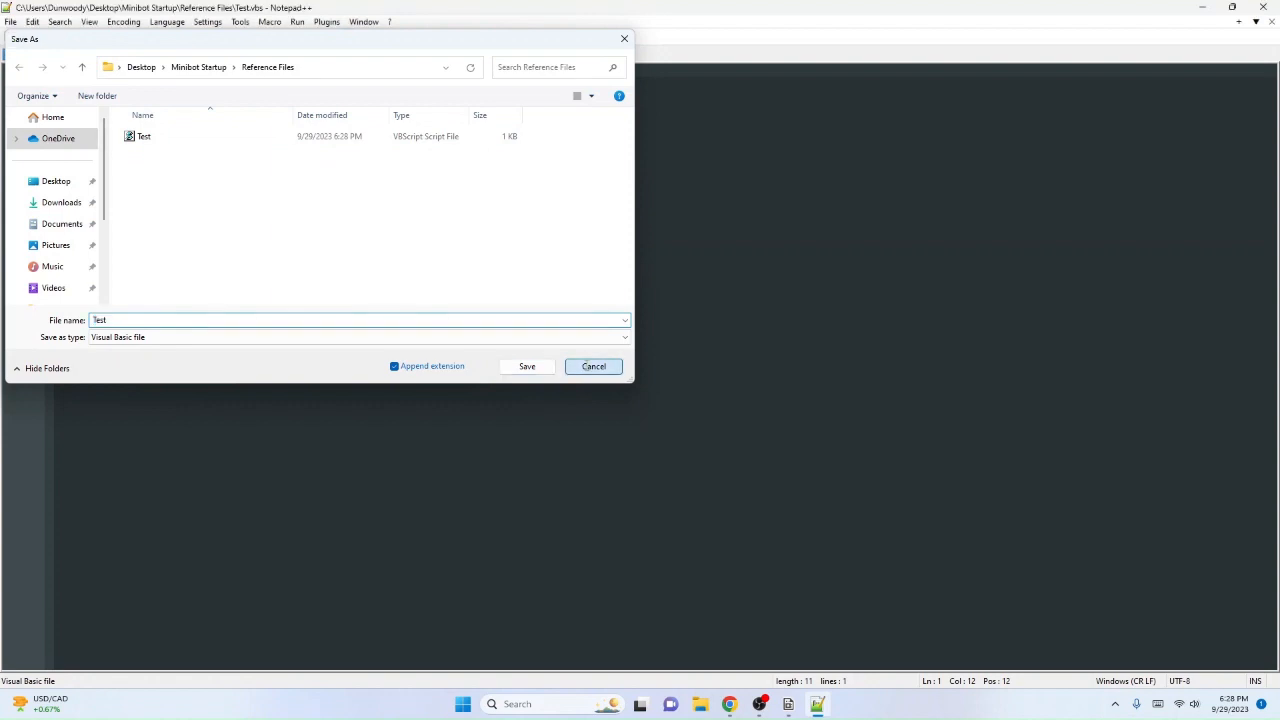
Step: Add an autocompleted Goto on a new line below SetVariable, and clear all text from Test.vbs
key(Return)
text(go)
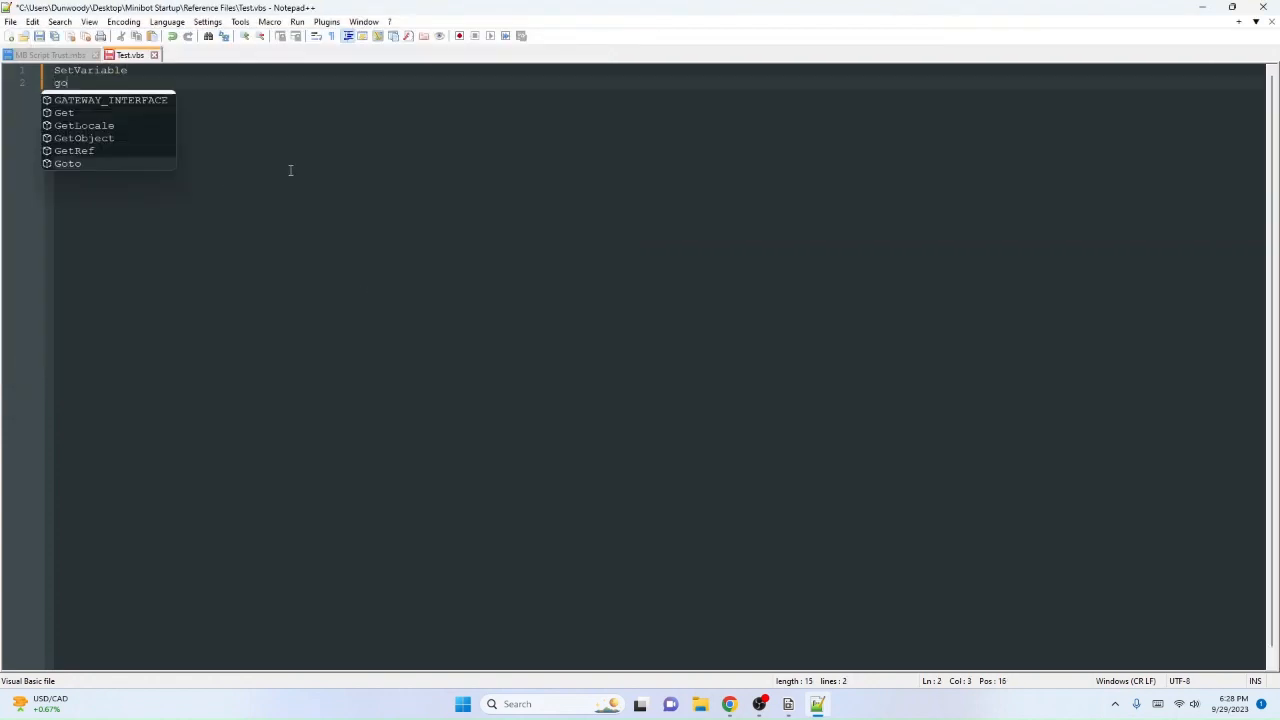
key(Return)
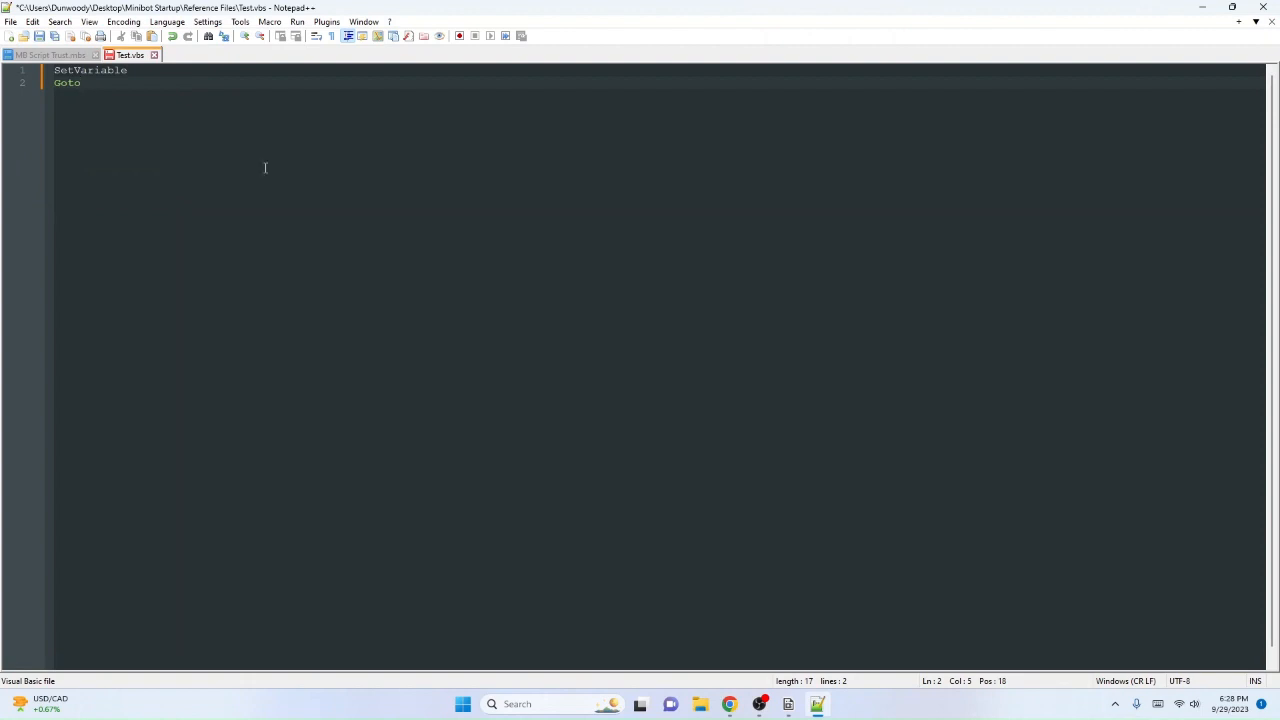
key(ctrl+a)
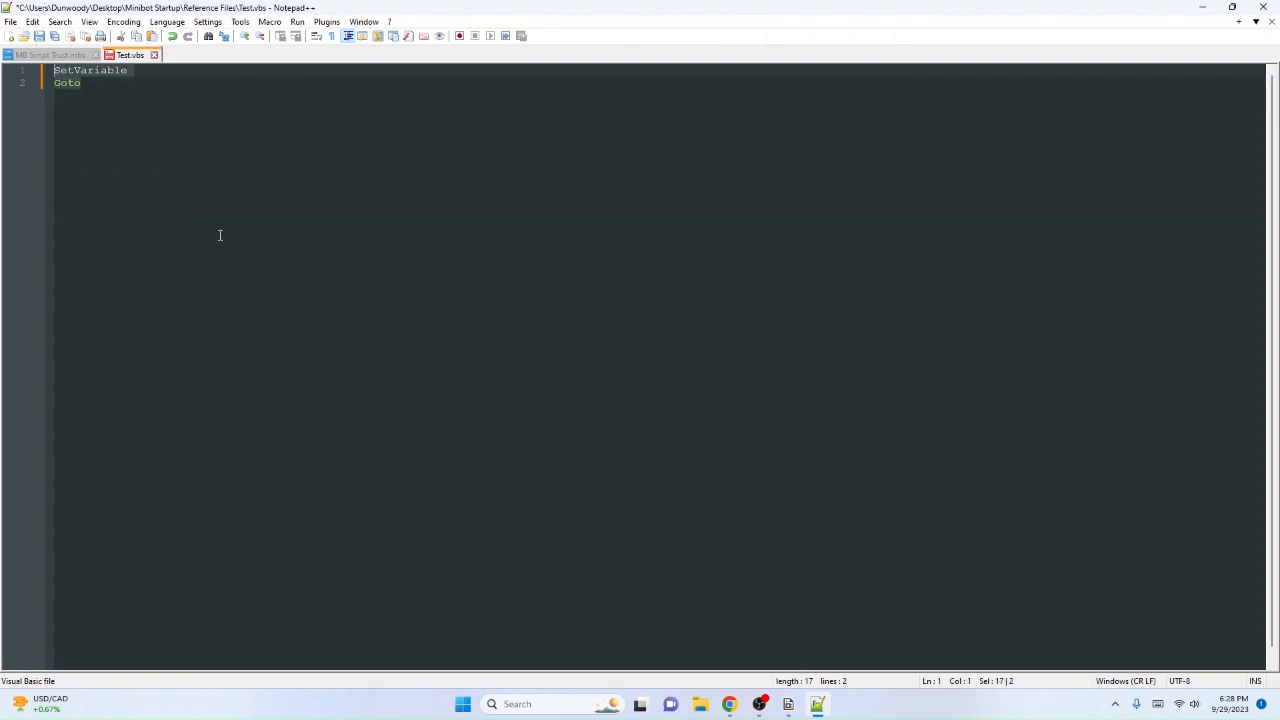
key(Delete)
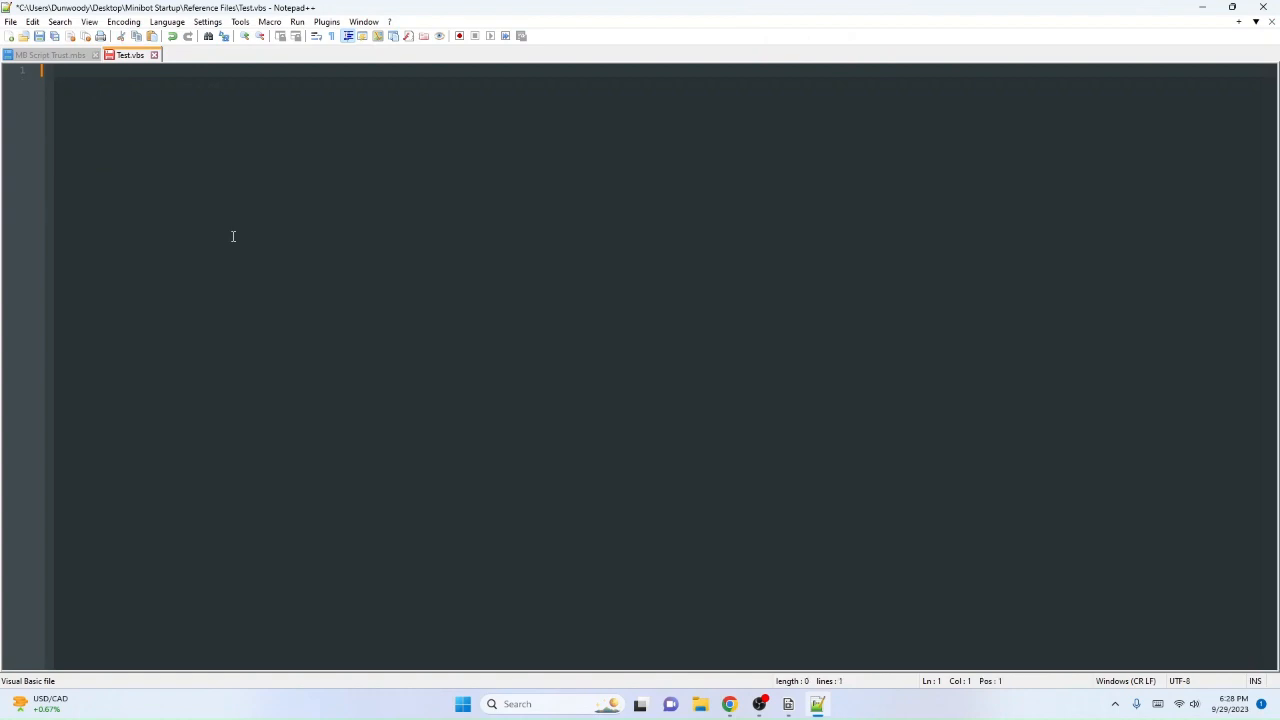